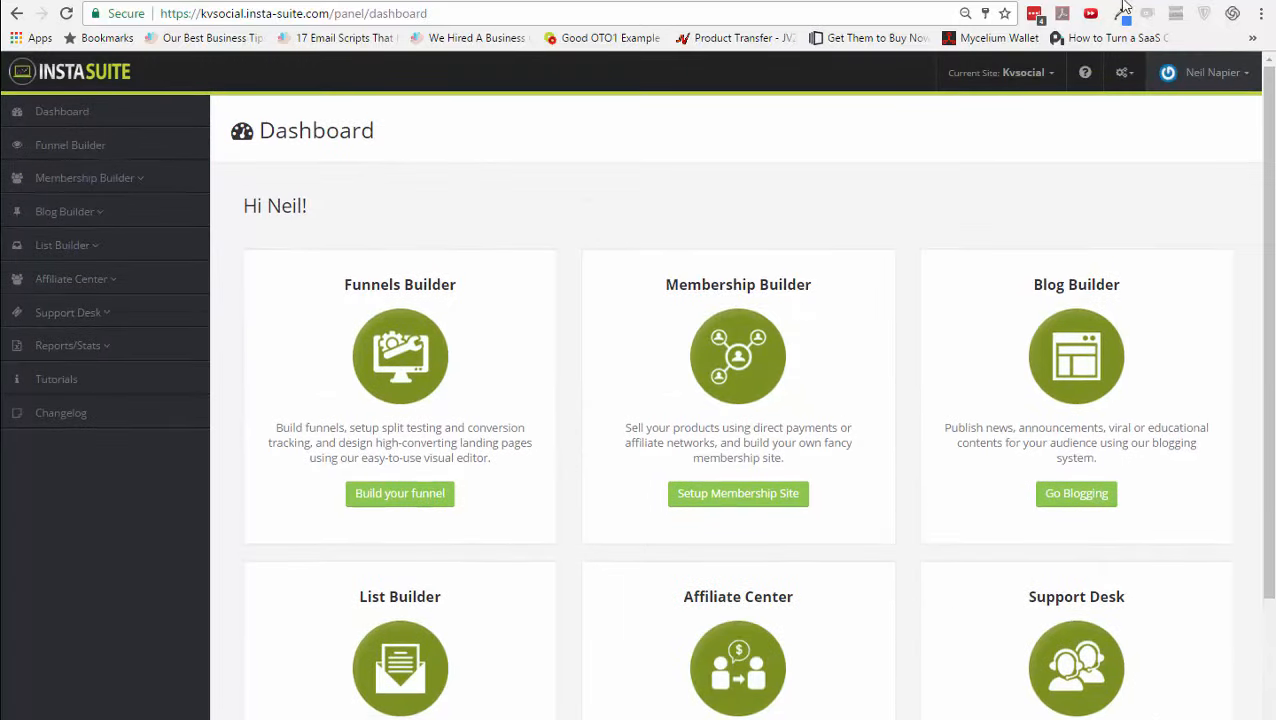
# - Open the Kvsocial site's Edit Site settings from the Current Site menu to list its 17 funnels
pyautogui.click(1049, 74)
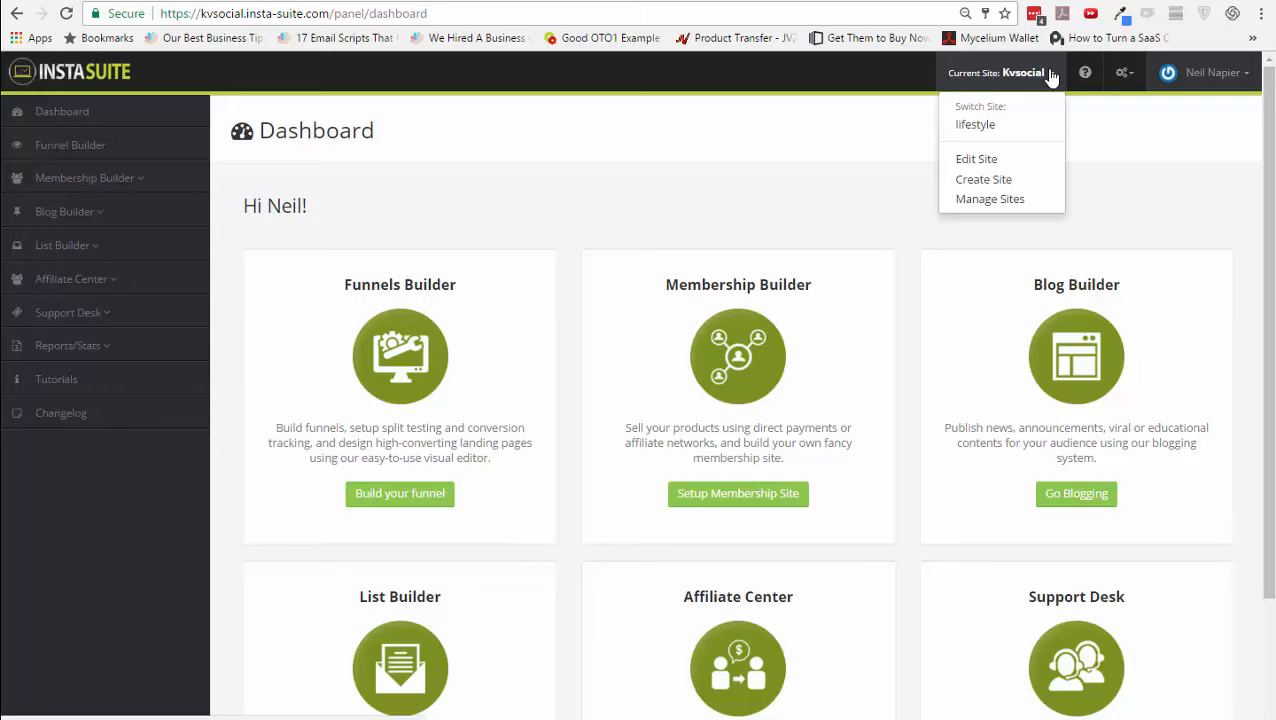
pyautogui.click(1006, 160)
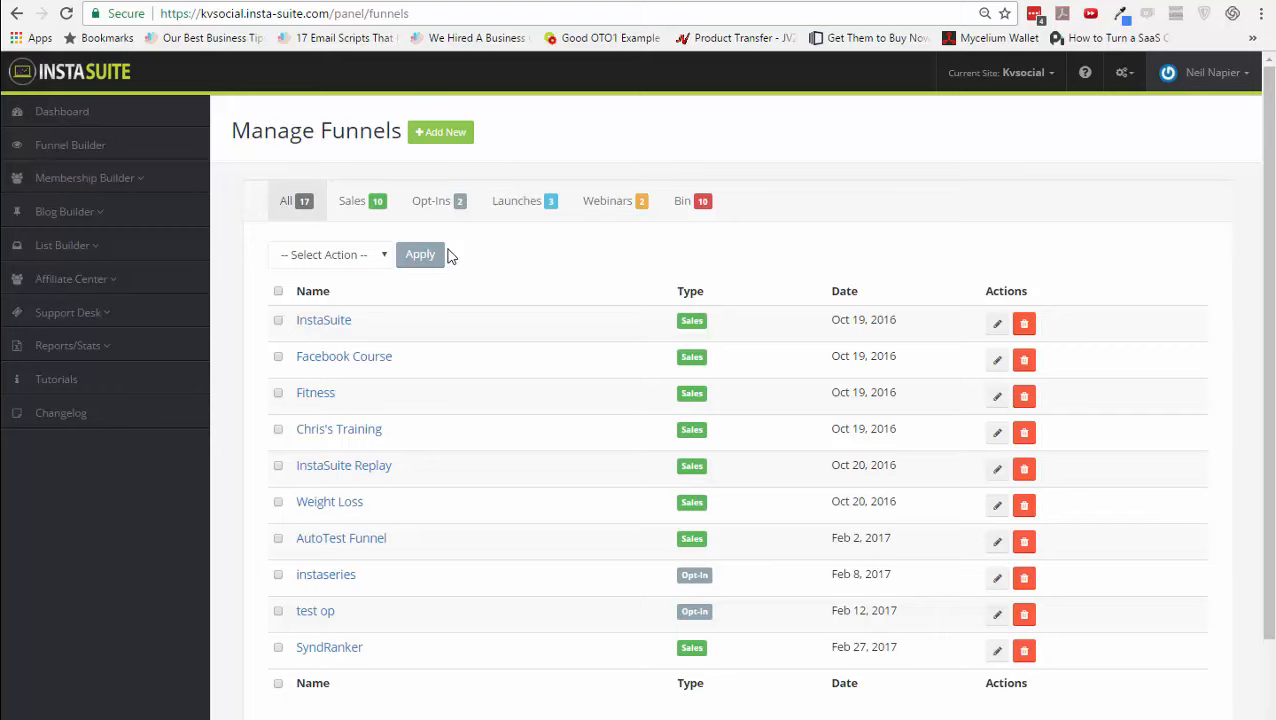
# - Build a new Opt-In Funnel with 0 downsells named 'Demo Optin'
pyautogui.click(465, 135)
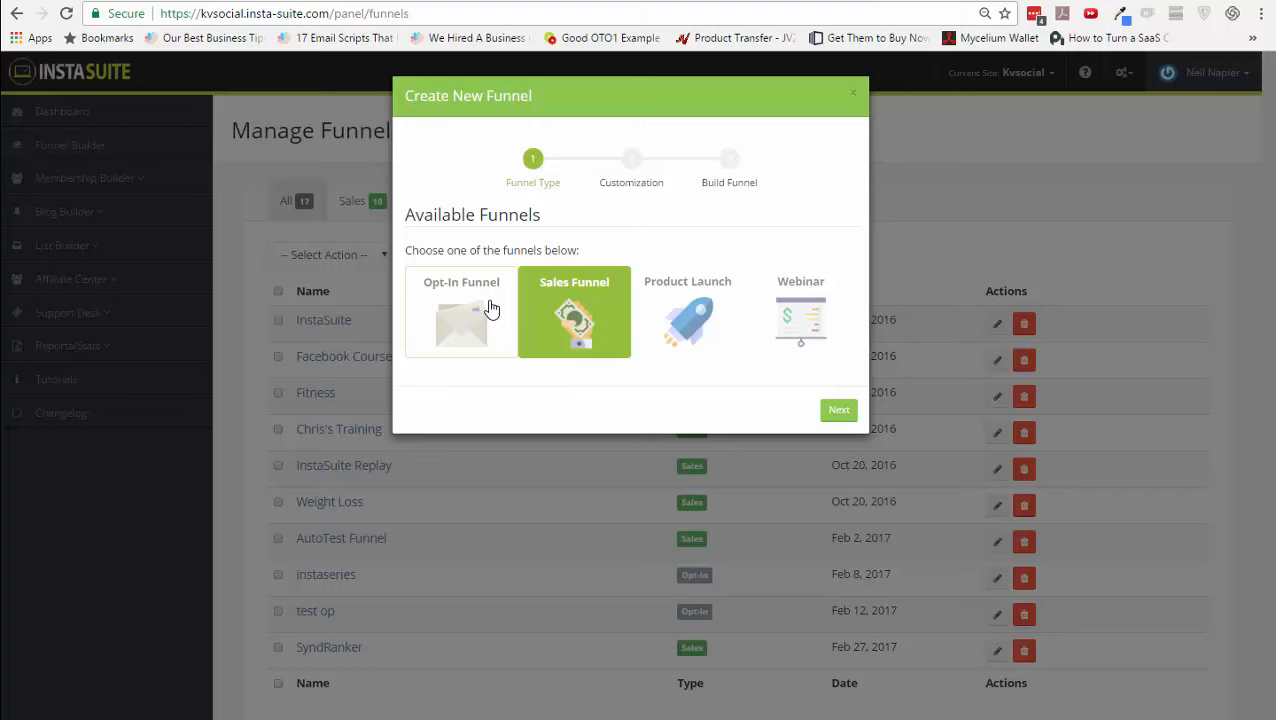
pyautogui.click(491, 310)
pyautogui.click(838, 411)
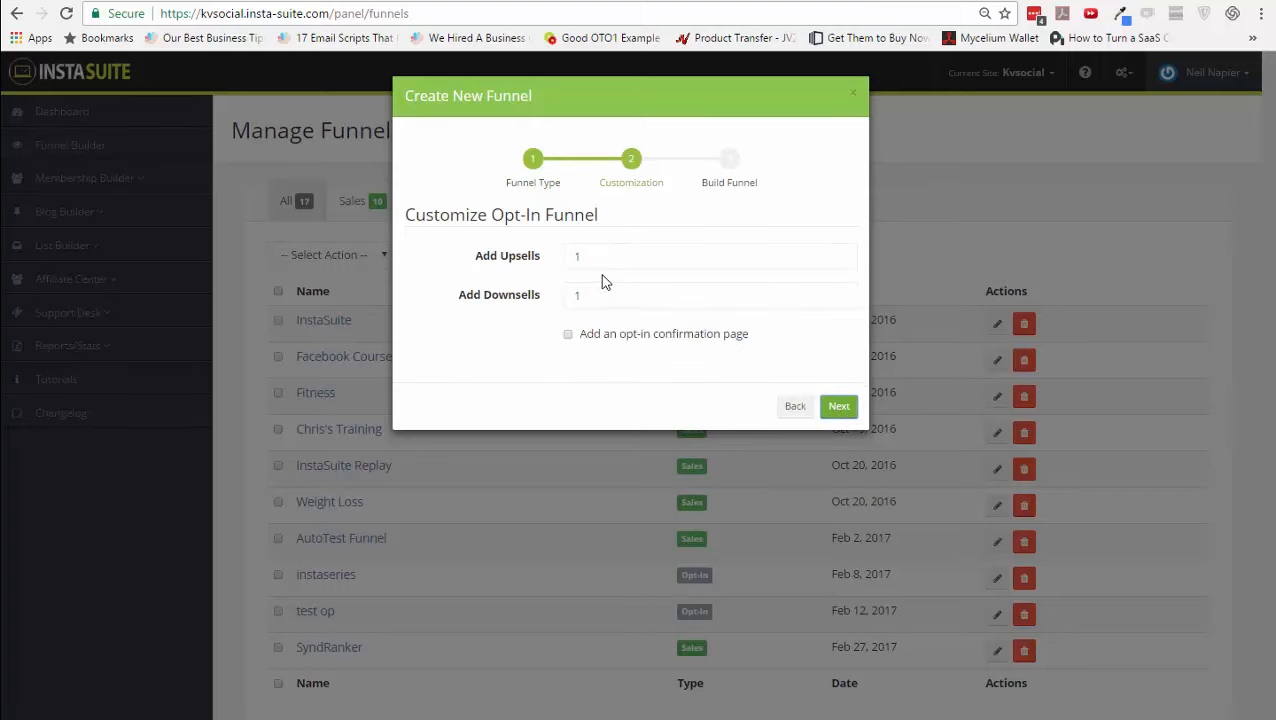
pyautogui.moveTo(590, 296); pyautogui.dragTo(569, 298)
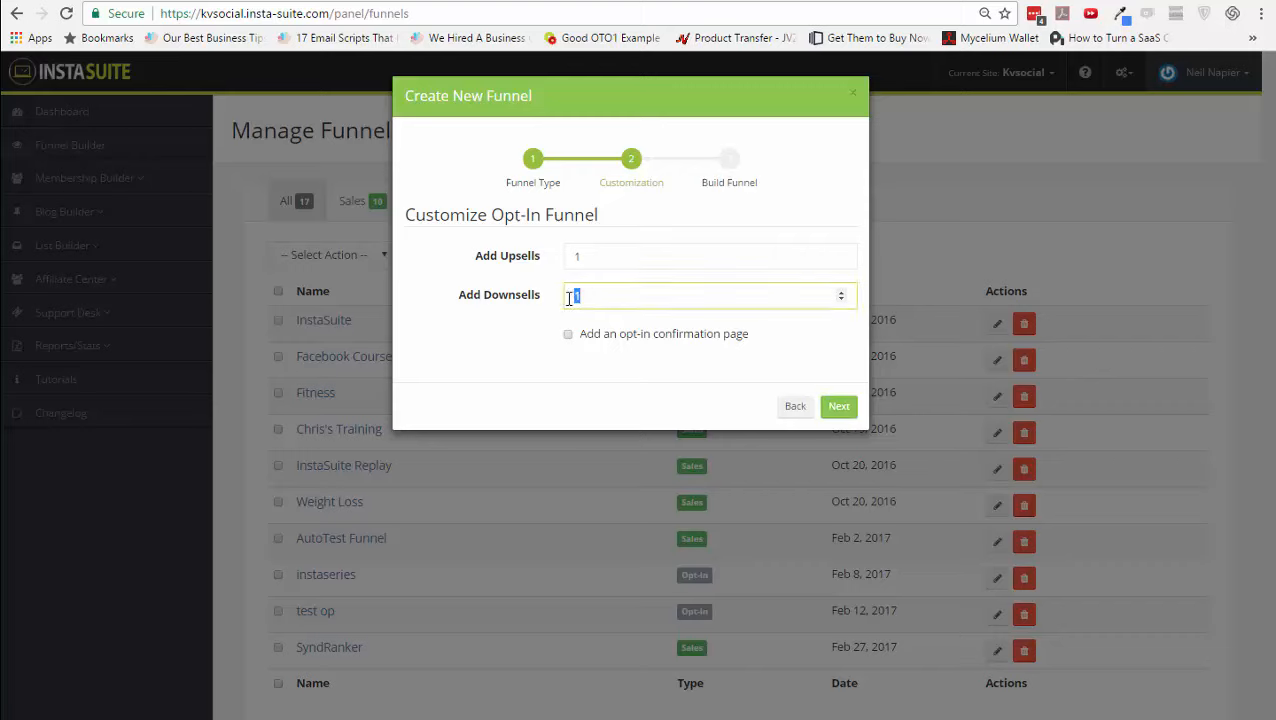
pyautogui.write('-')
pyautogui.press('BackSpace')
pyautogui.write('0')
pyautogui.click(835, 407)
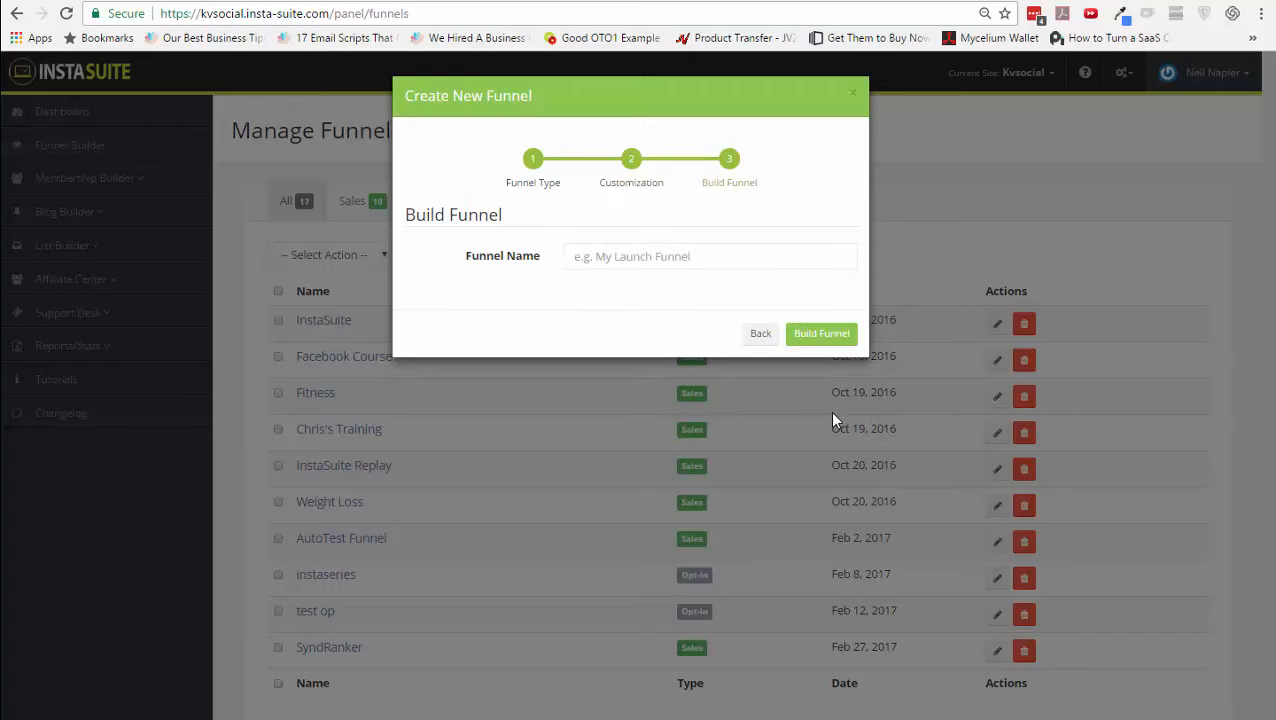
pyautogui.click(714, 263)
pyautogui.write('Demo Optin')
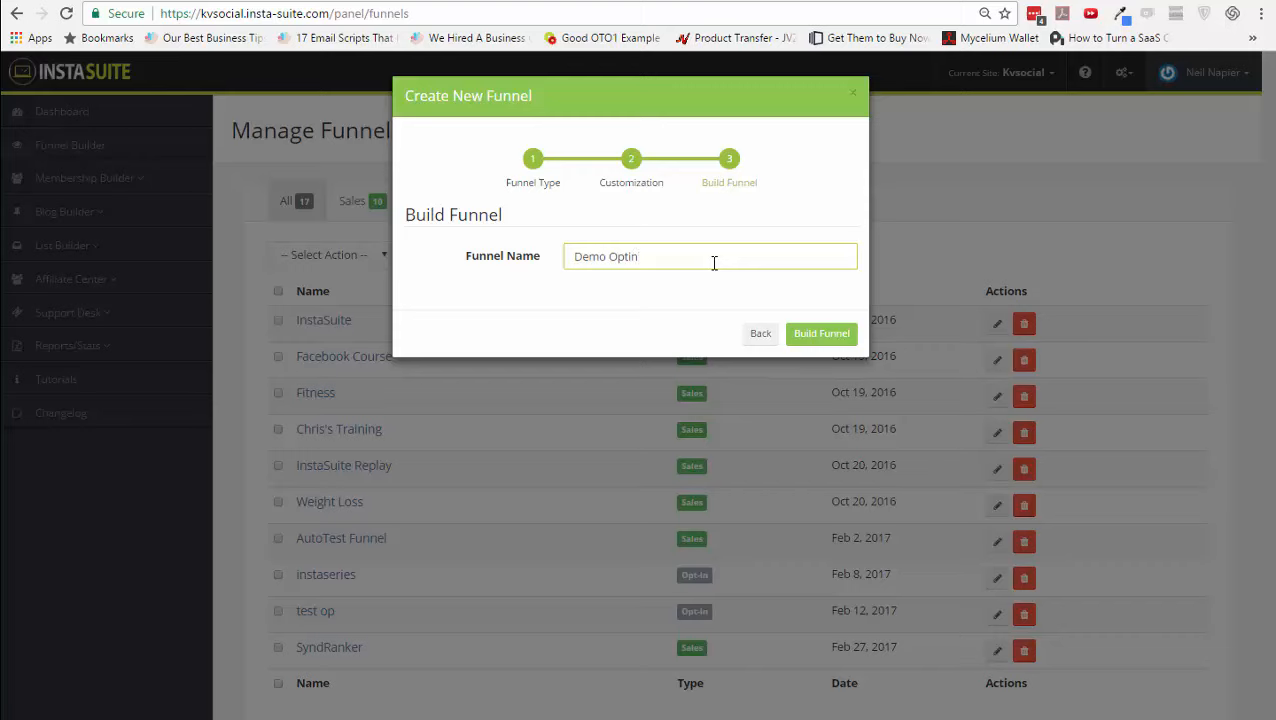
pyautogui.click(815, 332)
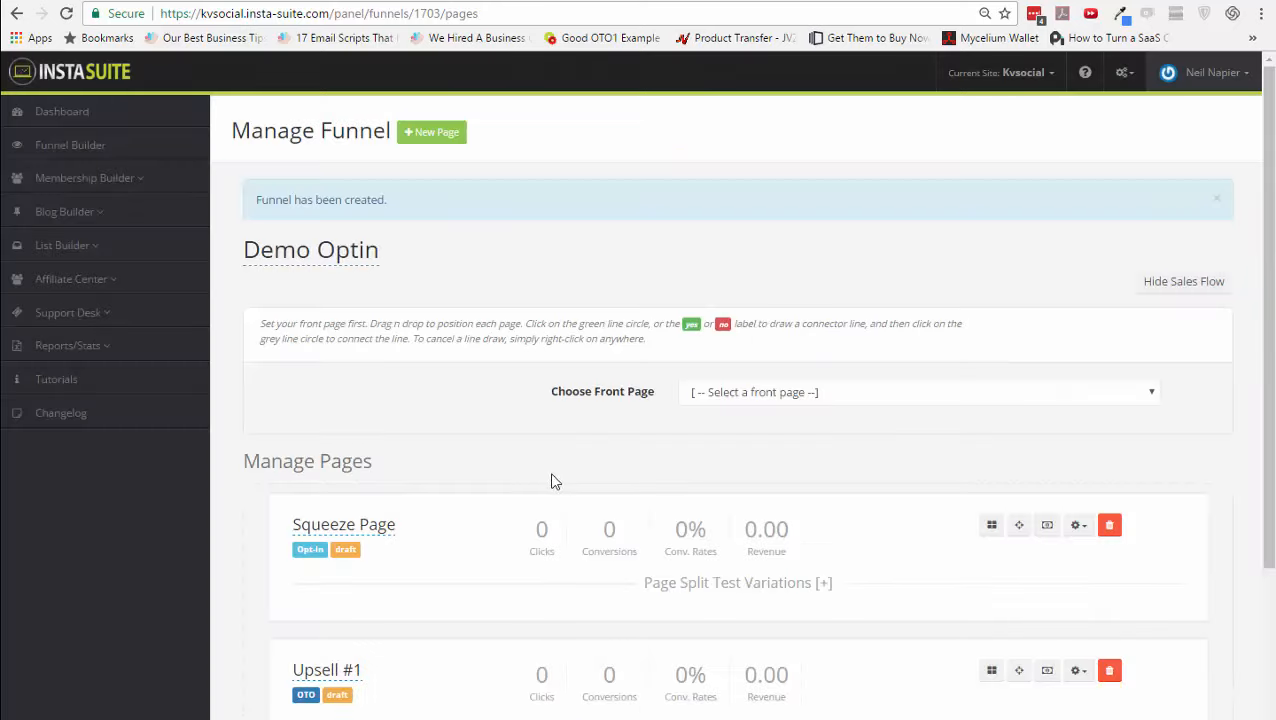
# - Make Squeeze Page the funnel's front page and centre it in the flow chart
pyautogui.scroll(-2, 498, 567)
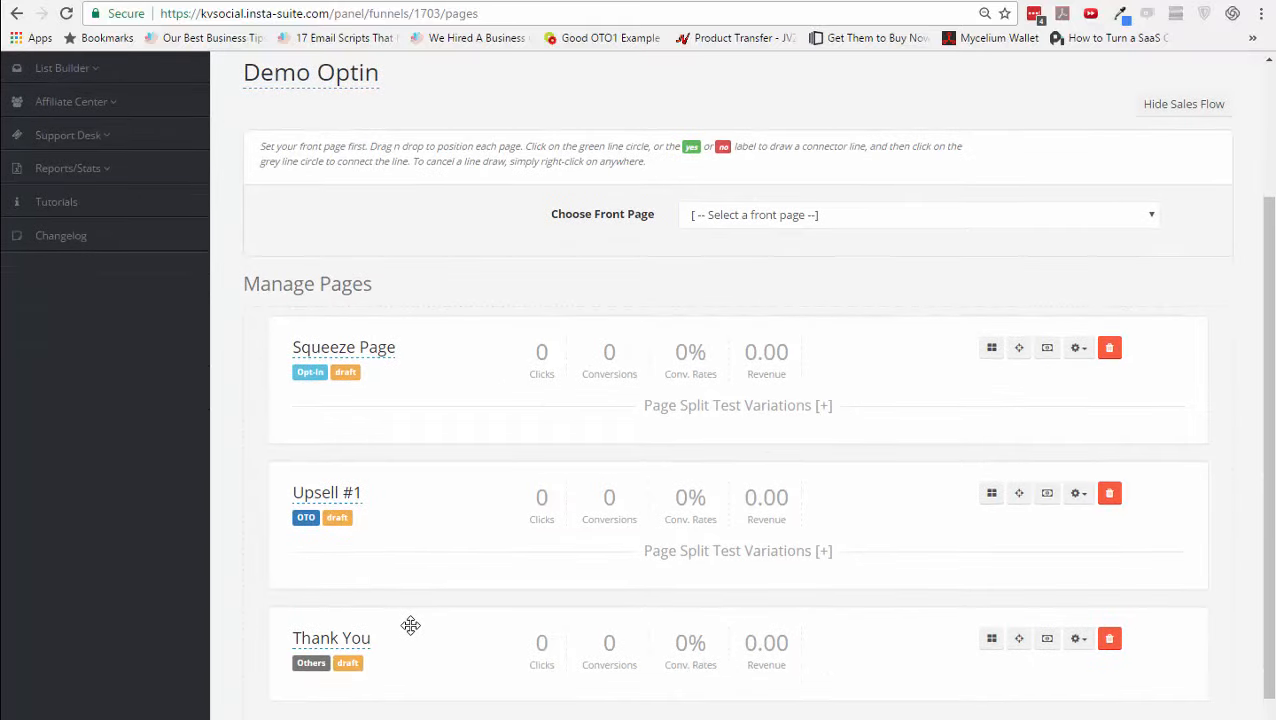
pyautogui.scroll(2, 467, 635)
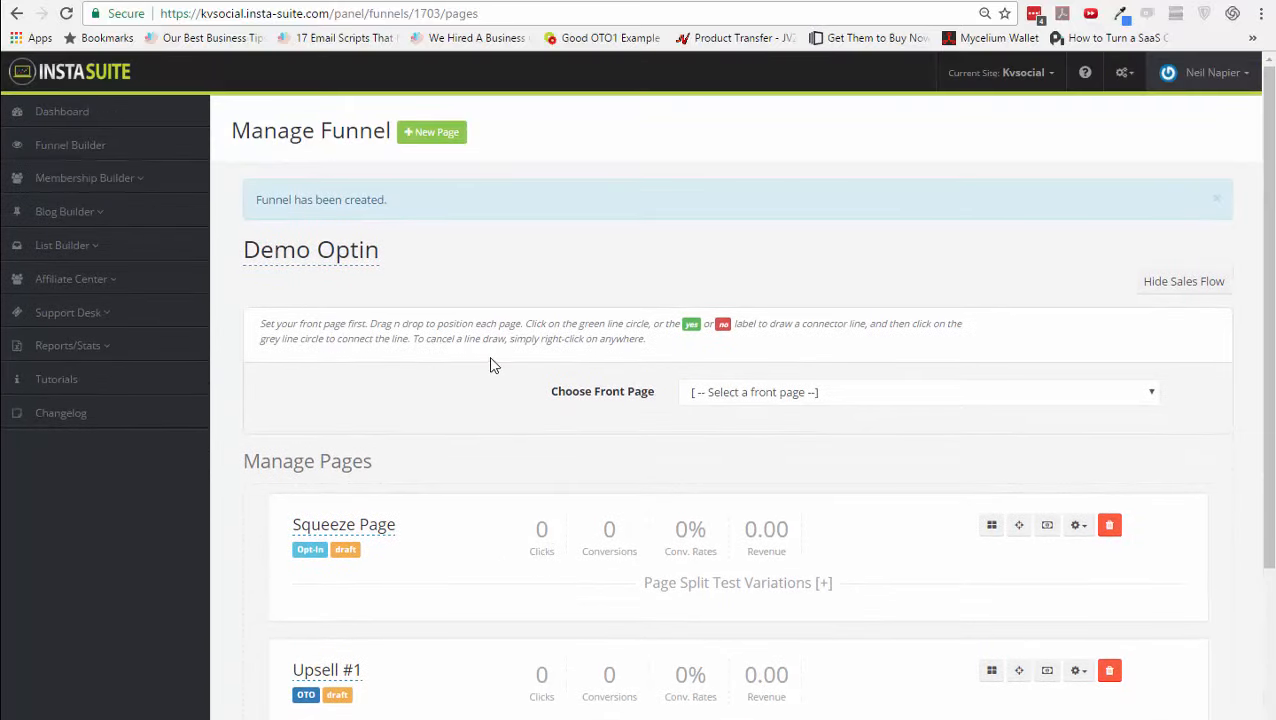
pyautogui.click(444, 131)
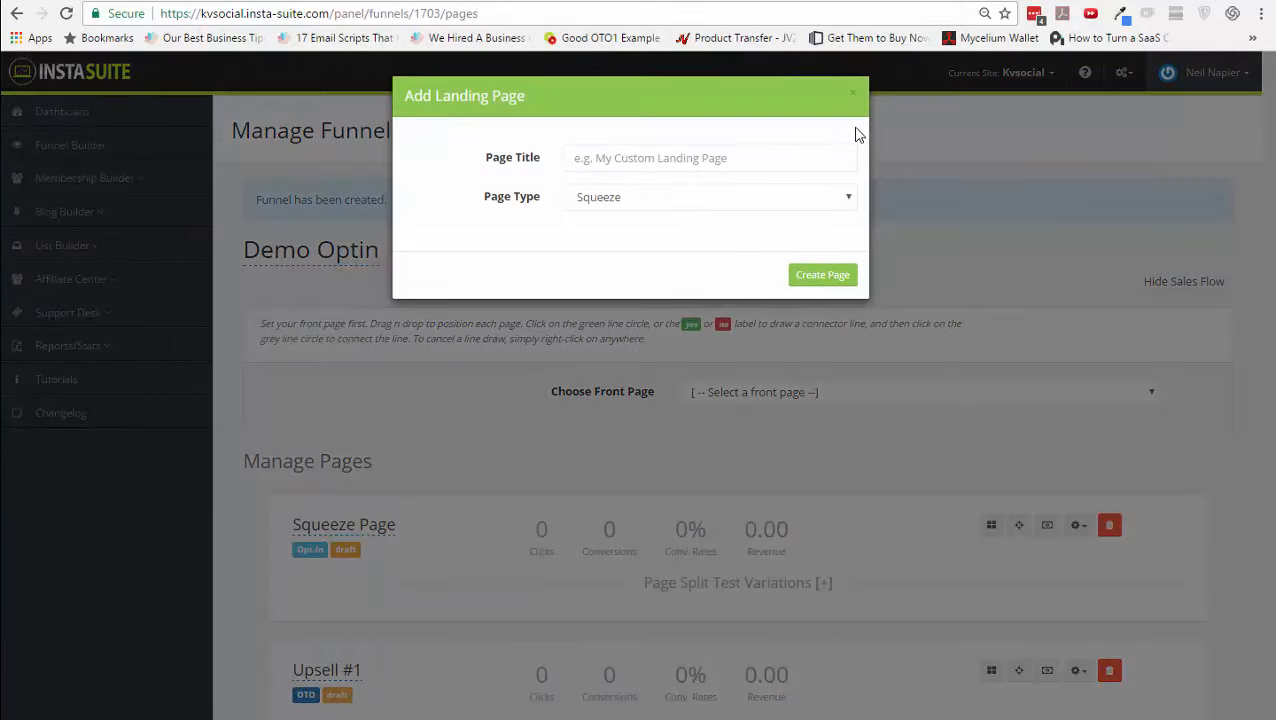
pyautogui.click(853, 93)
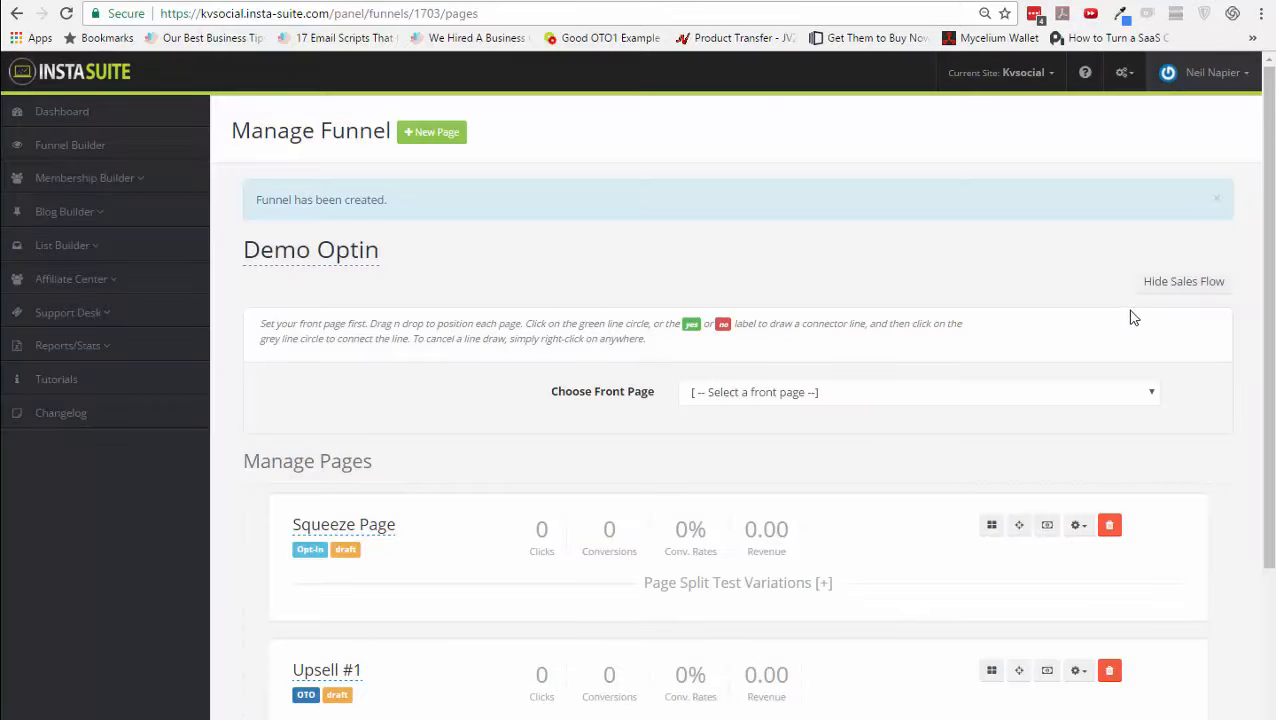
pyautogui.click(1189, 295)
pyautogui.click(1188, 294)
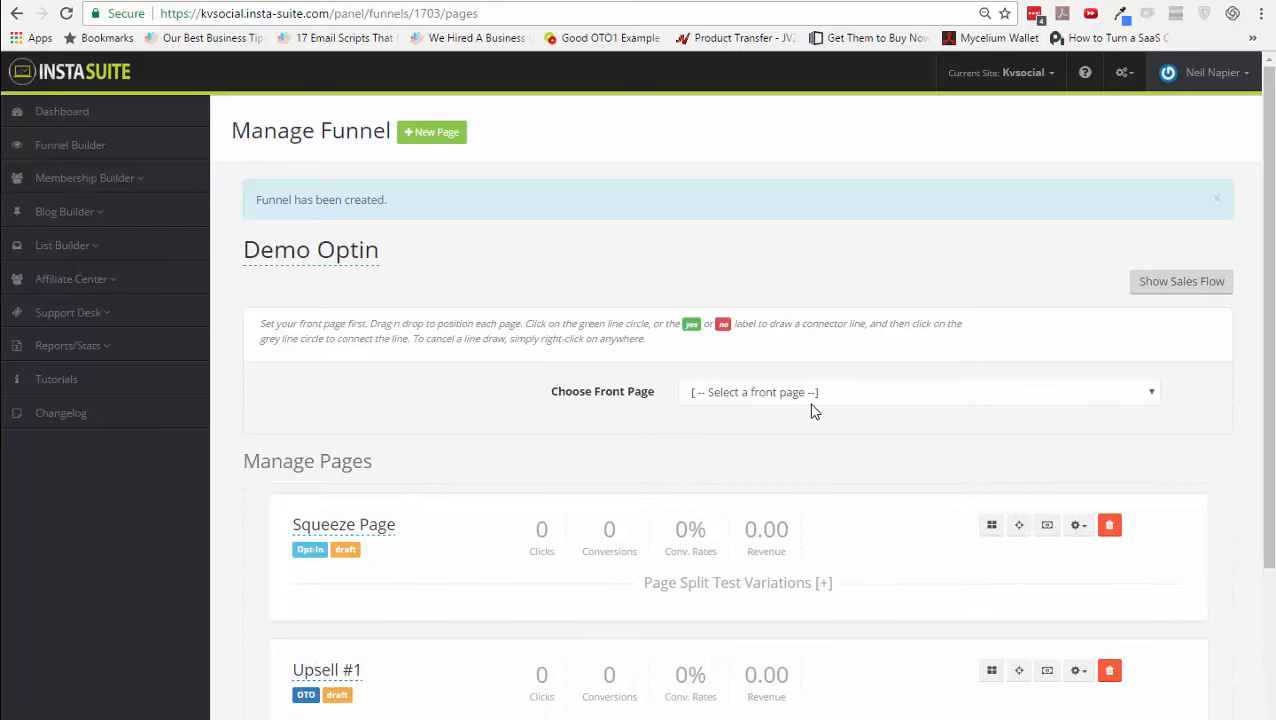
pyautogui.click(813, 392)
pyautogui.click(798, 434)
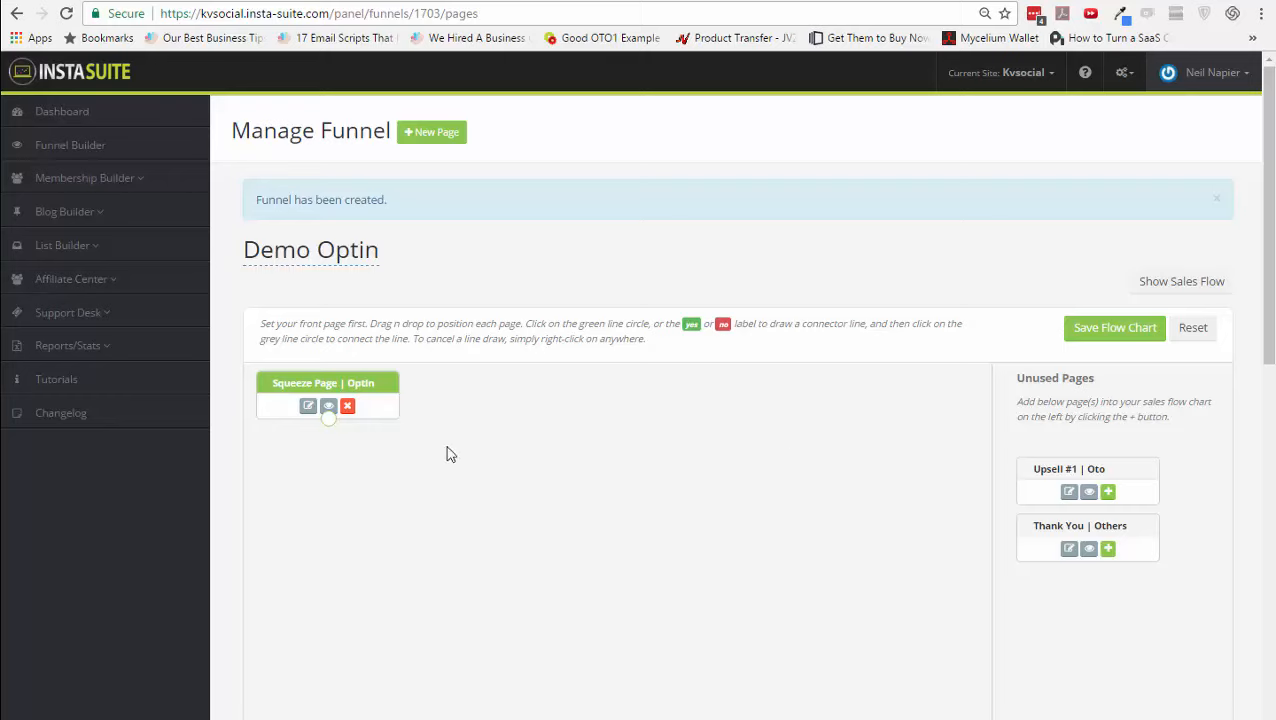
pyautogui.moveTo(356, 384); pyautogui.dragTo(673, 412)
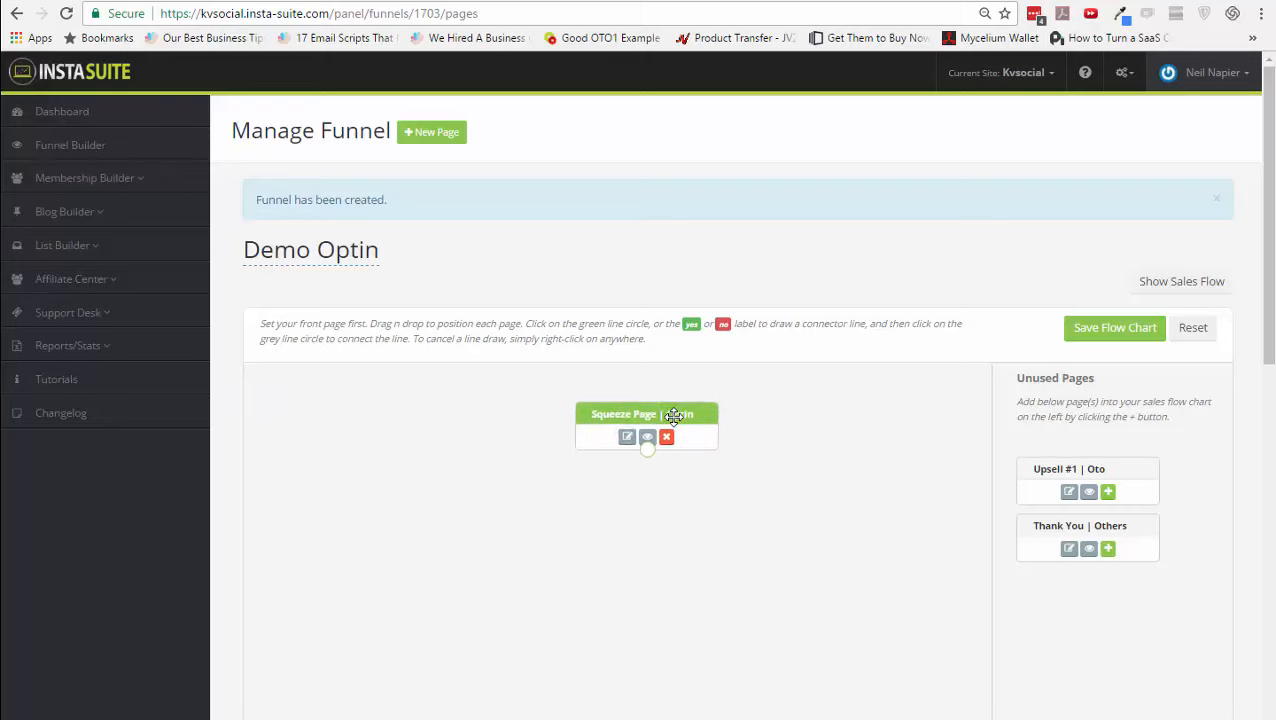
# - Add Upsell #1 and Thank You to the chart, stacked below Squeeze Page
pyautogui.click(1107, 491)
pyautogui.click(1107, 492)
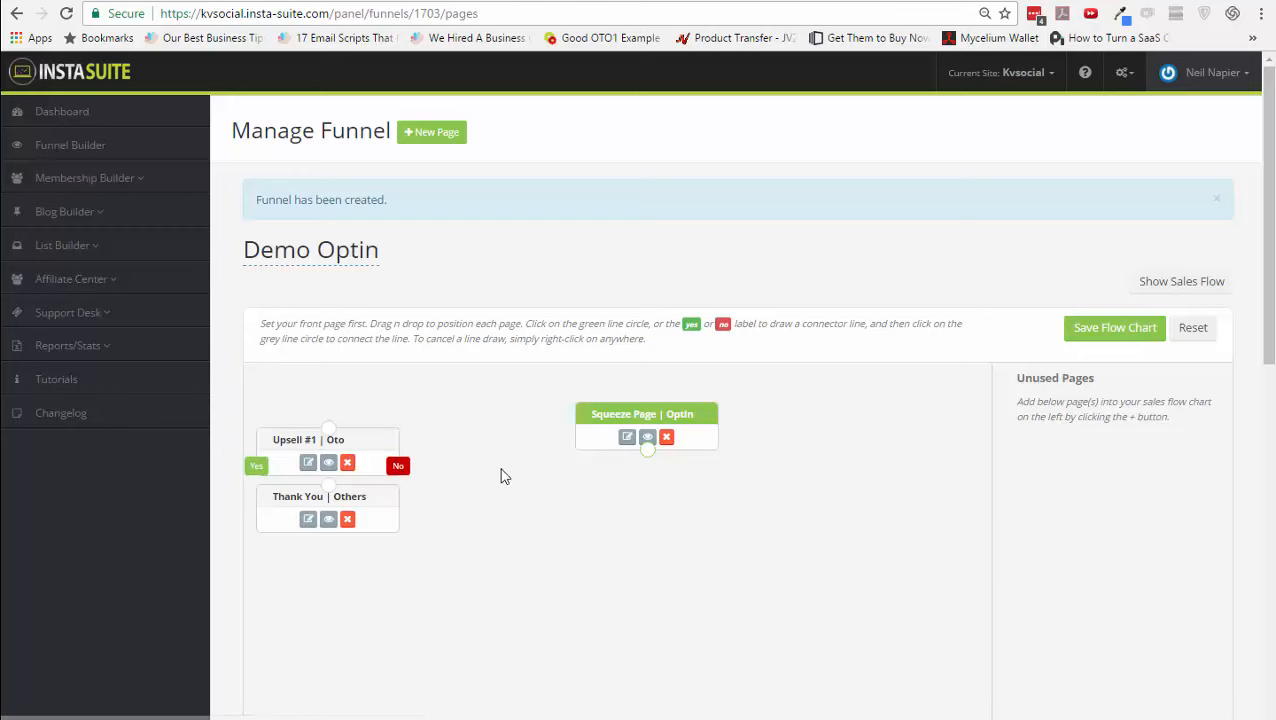
pyautogui.moveTo(370, 441); pyautogui.dragTo(690, 502)
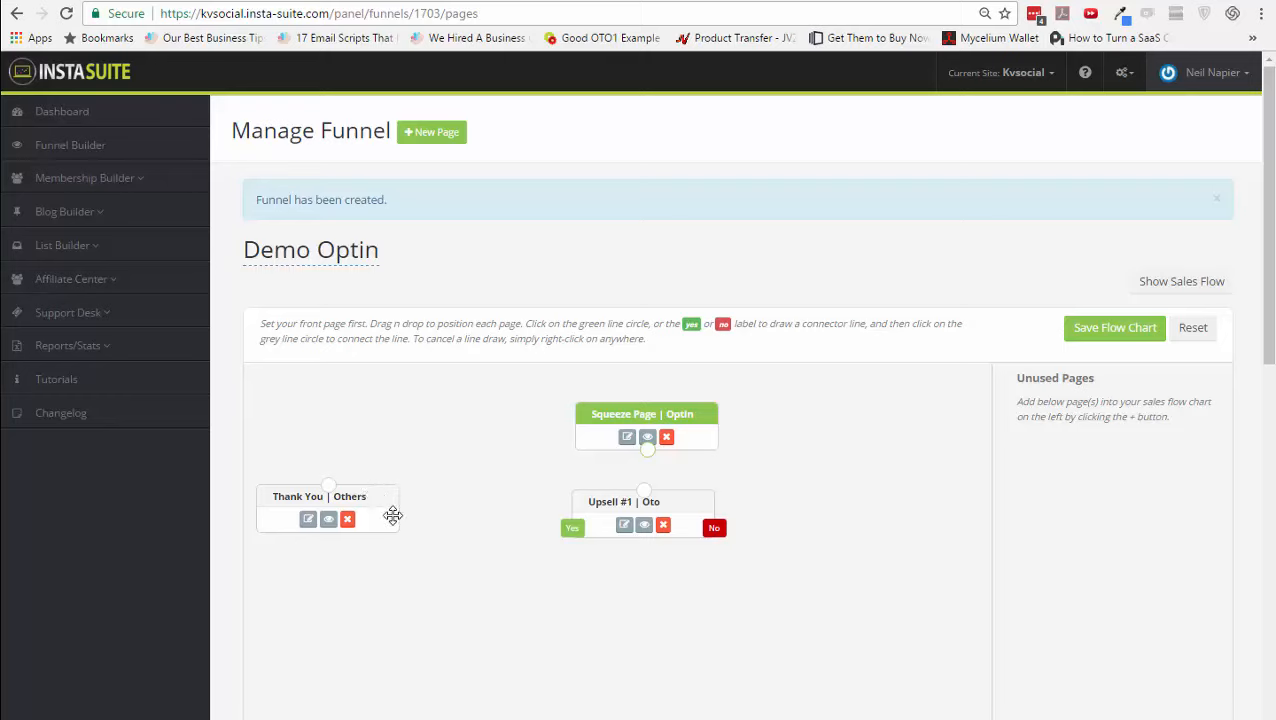
pyautogui.moveTo(392, 515); pyautogui.dragTo(683, 584)
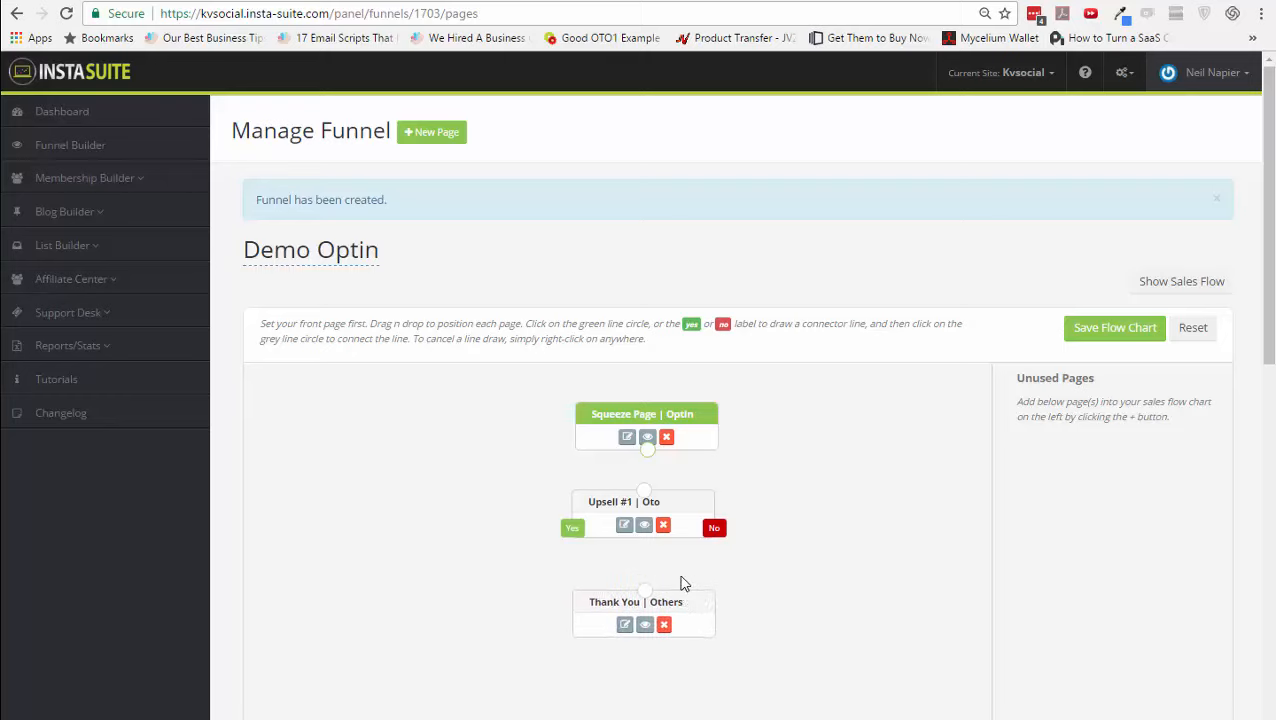
pyautogui.moveTo(678, 504); pyautogui.dragTo(683, 505)
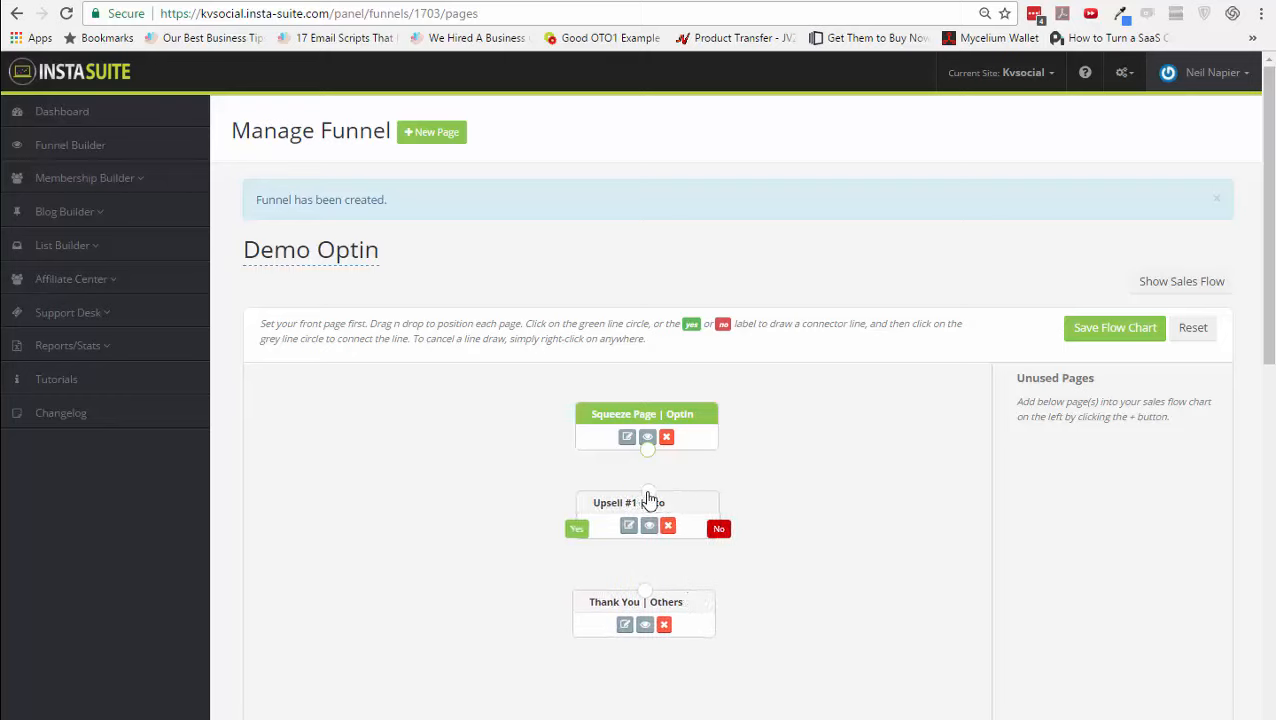
# - Connect Squeeze Page to Upsell #1, route its Yes and No to Thank You, and save
pyautogui.click(648, 449)
pyautogui.click(648, 491)
pyautogui.click(578, 531)
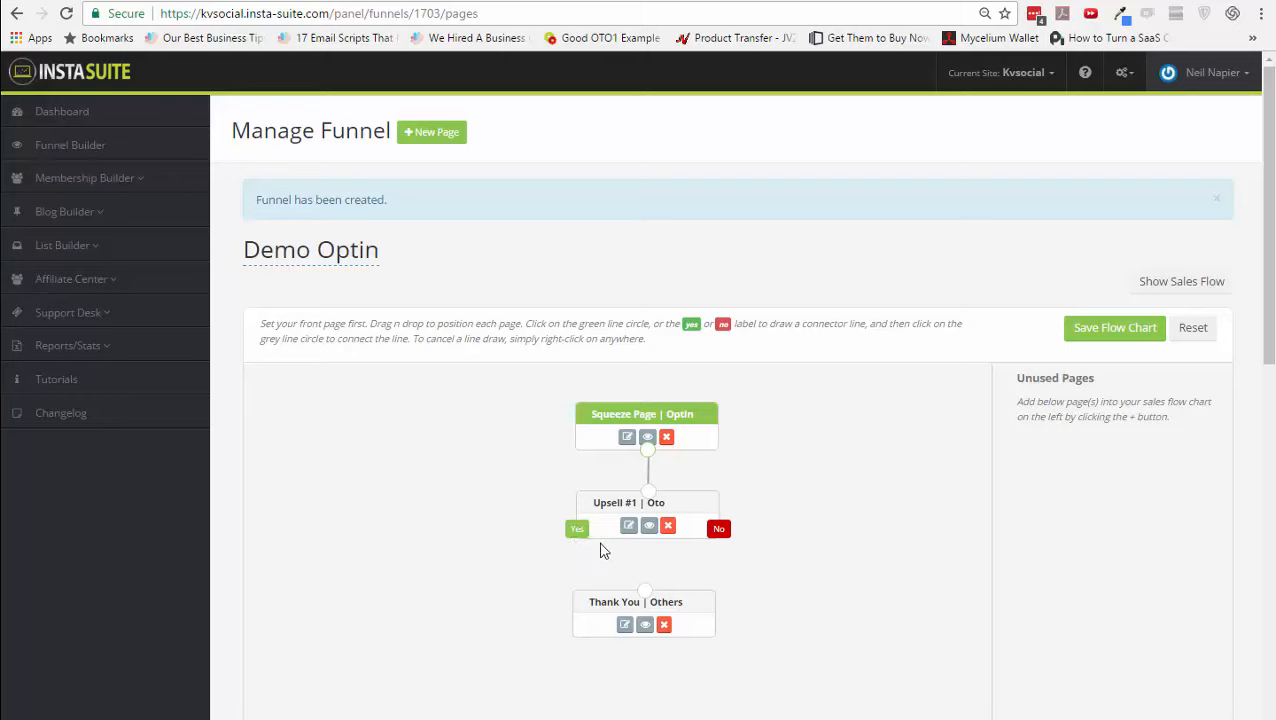
pyautogui.click(672, 601)
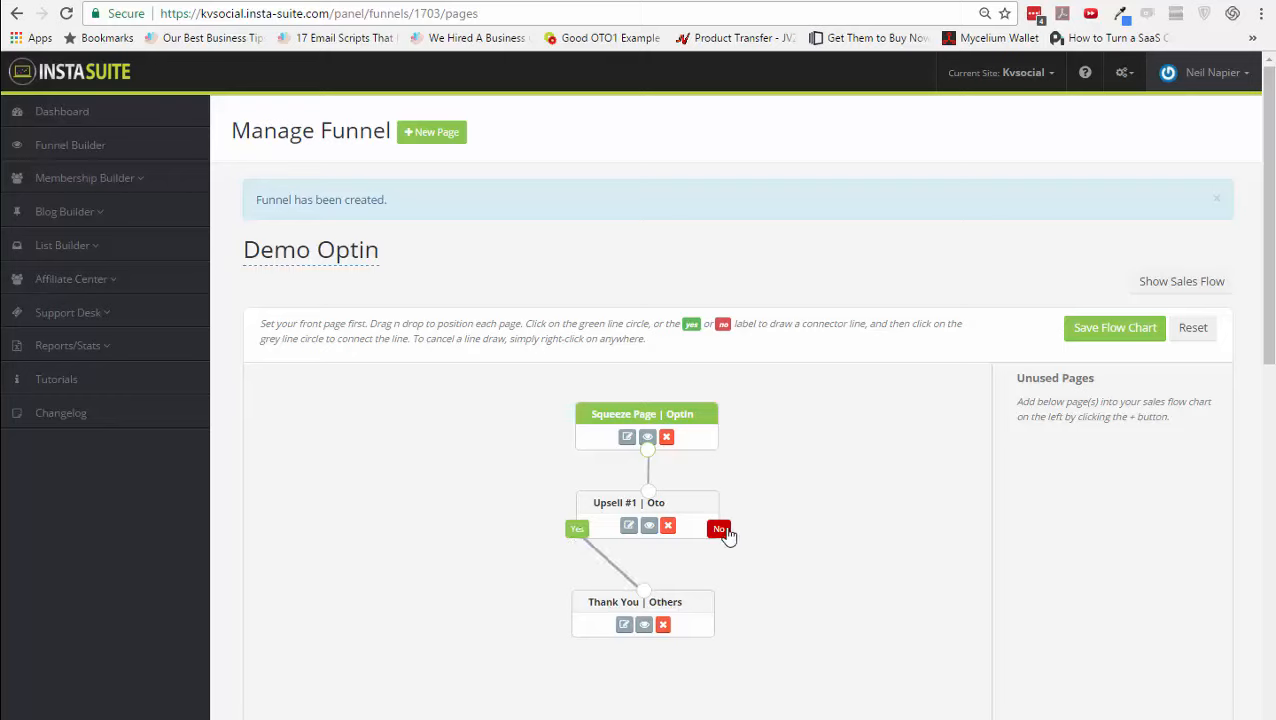
pyautogui.click(719, 530)
pyautogui.click(647, 592)
pyautogui.click(1107, 343)
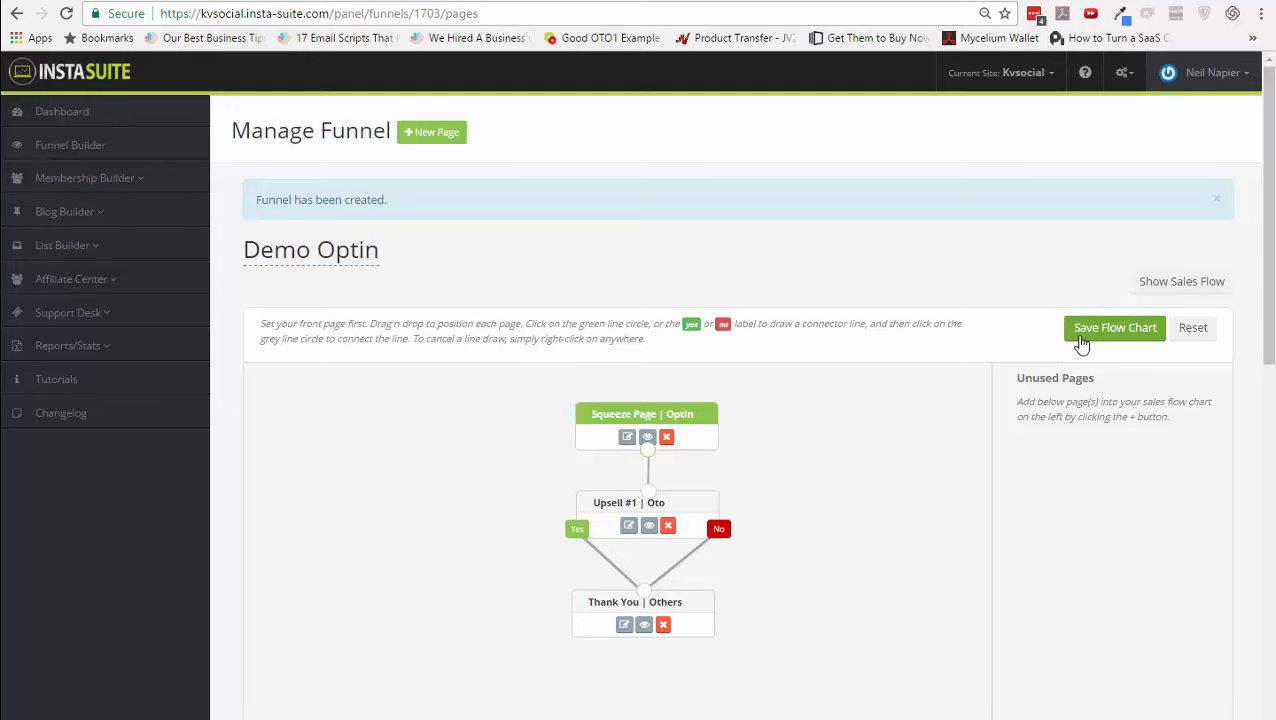
# - Open the Squeeze Page's template choices and filter them to the Sales type
pyautogui.scroll(-4, 977, 370)
pyautogui.scroll(-4, 922, 418)
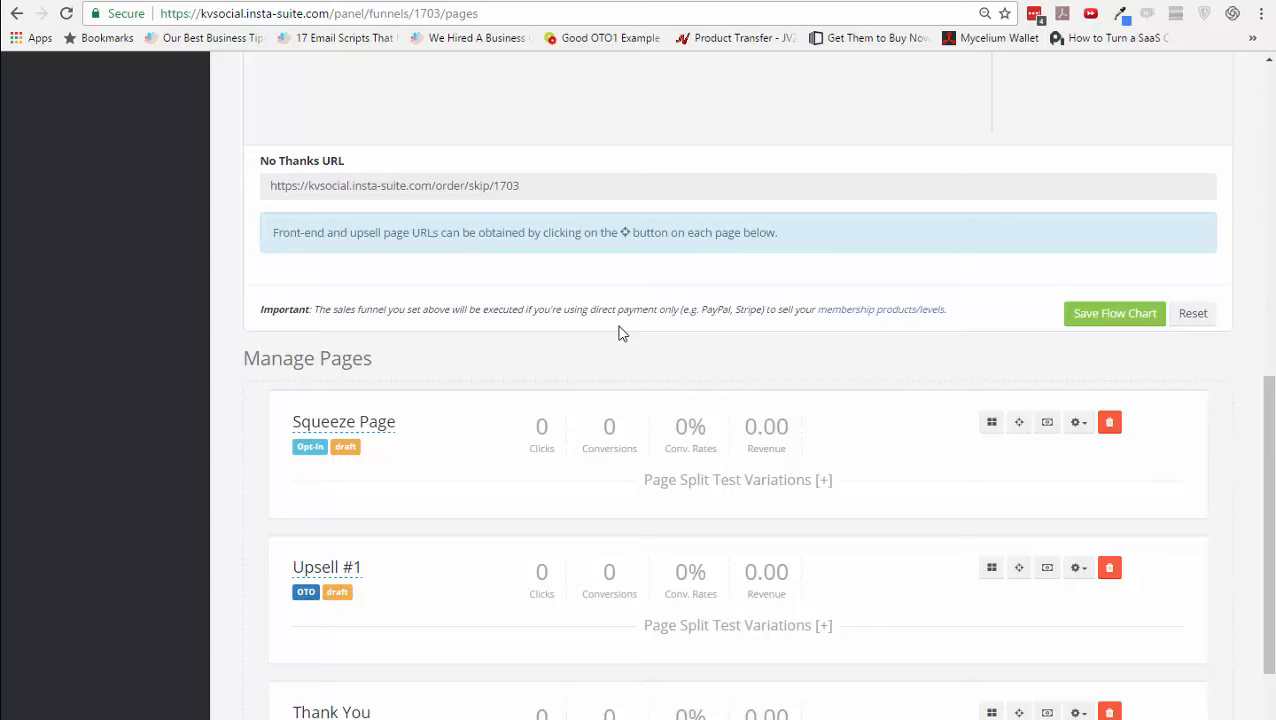
pyautogui.scroll(-1, 553, 386)
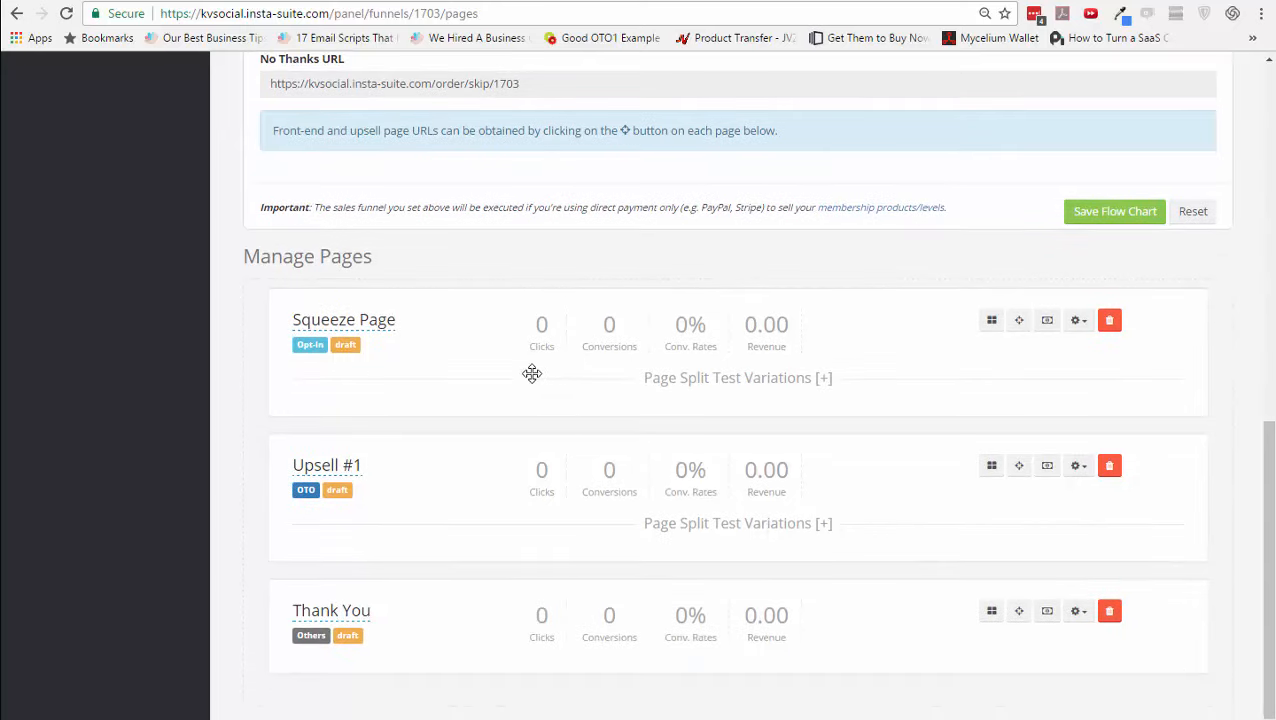
pyautogui.click(989, 324)
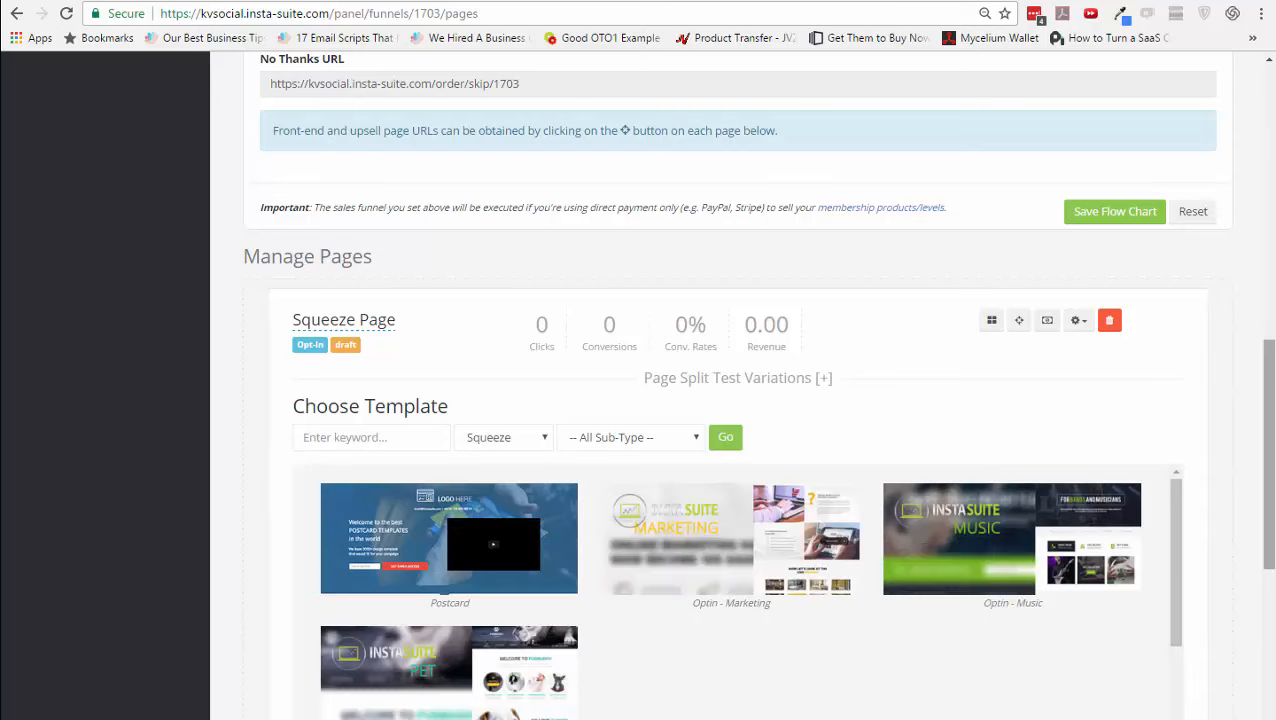
pyautogui.scroll(-2, 1233, 410)
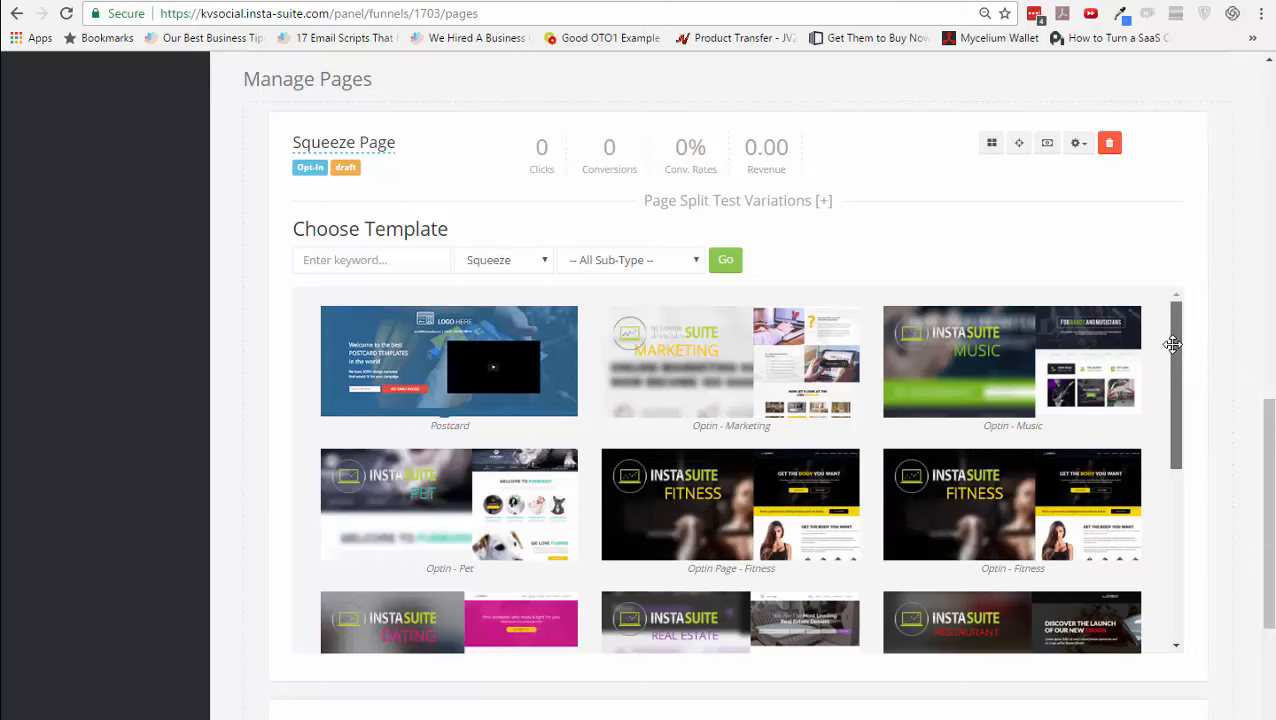
pyautogui.moveTo(1172, 344); pyautogui.dragTo(1091, 296)
pyautogui.click(473, 262)
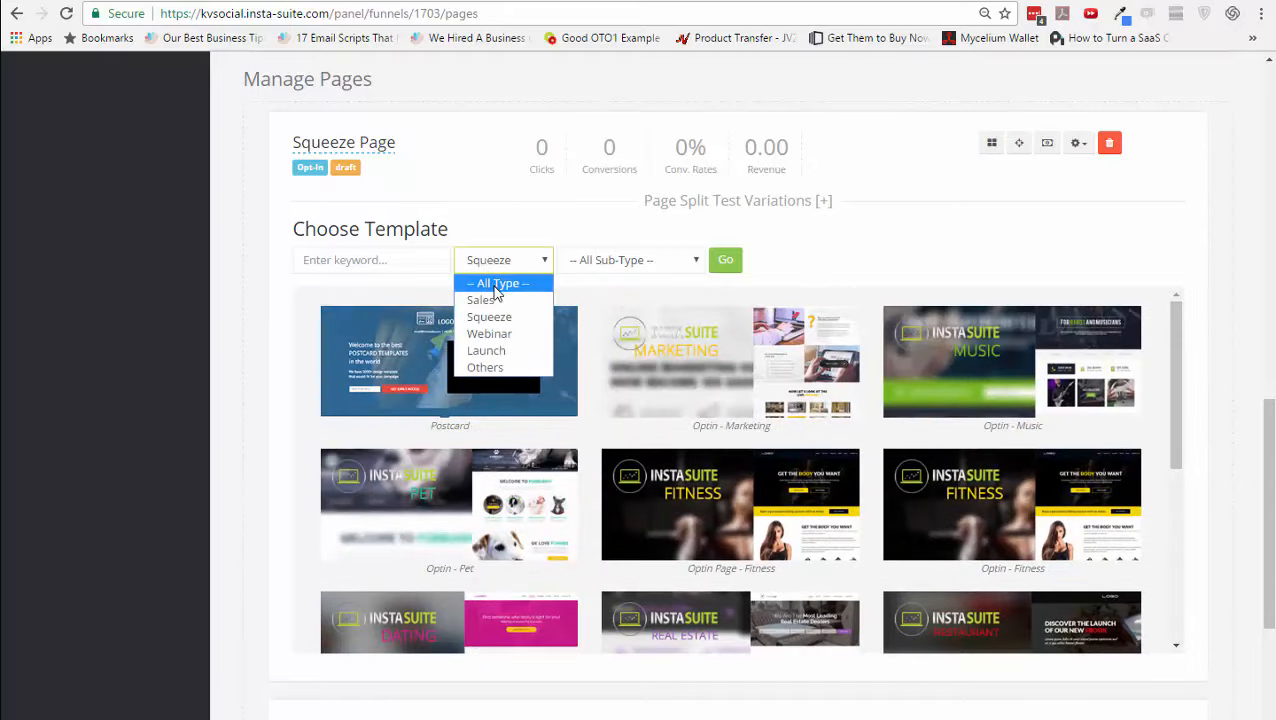
pyautogui.click(492, 300)
pyautogui.click(704, 263)
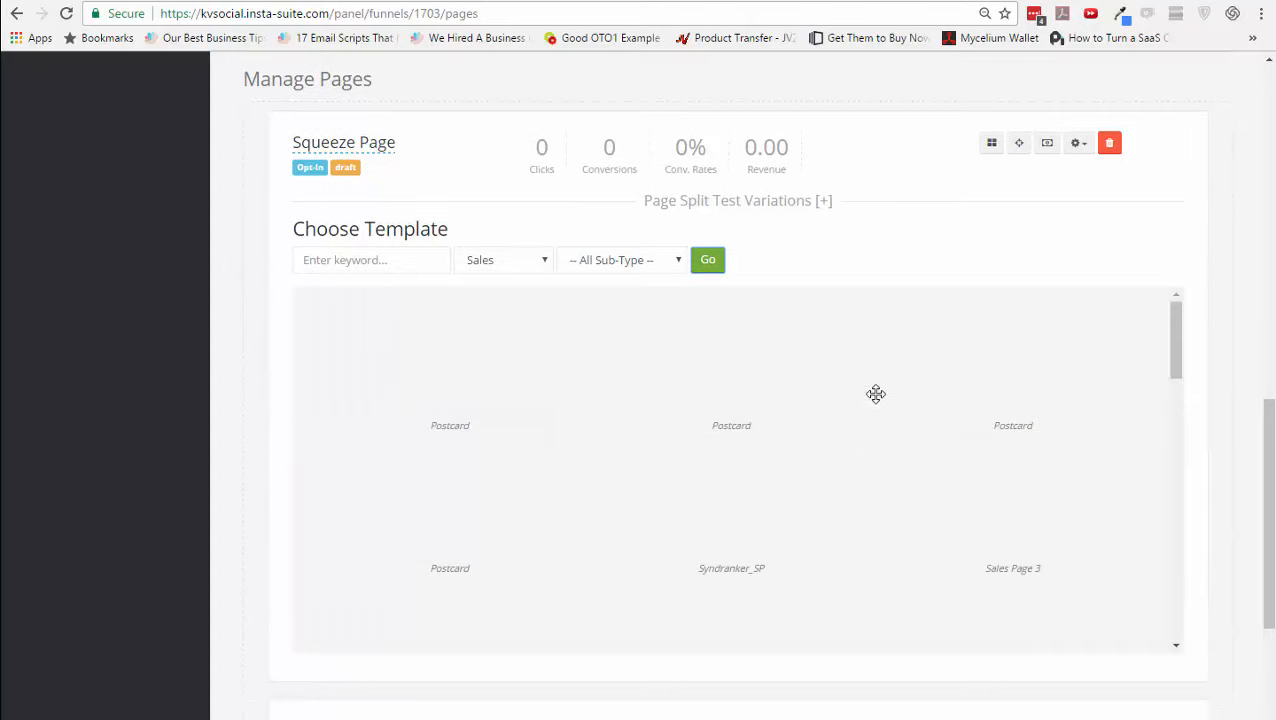
pyautogui.moveTo(1176, 338); pyautogui.dragTo(1185, 305)
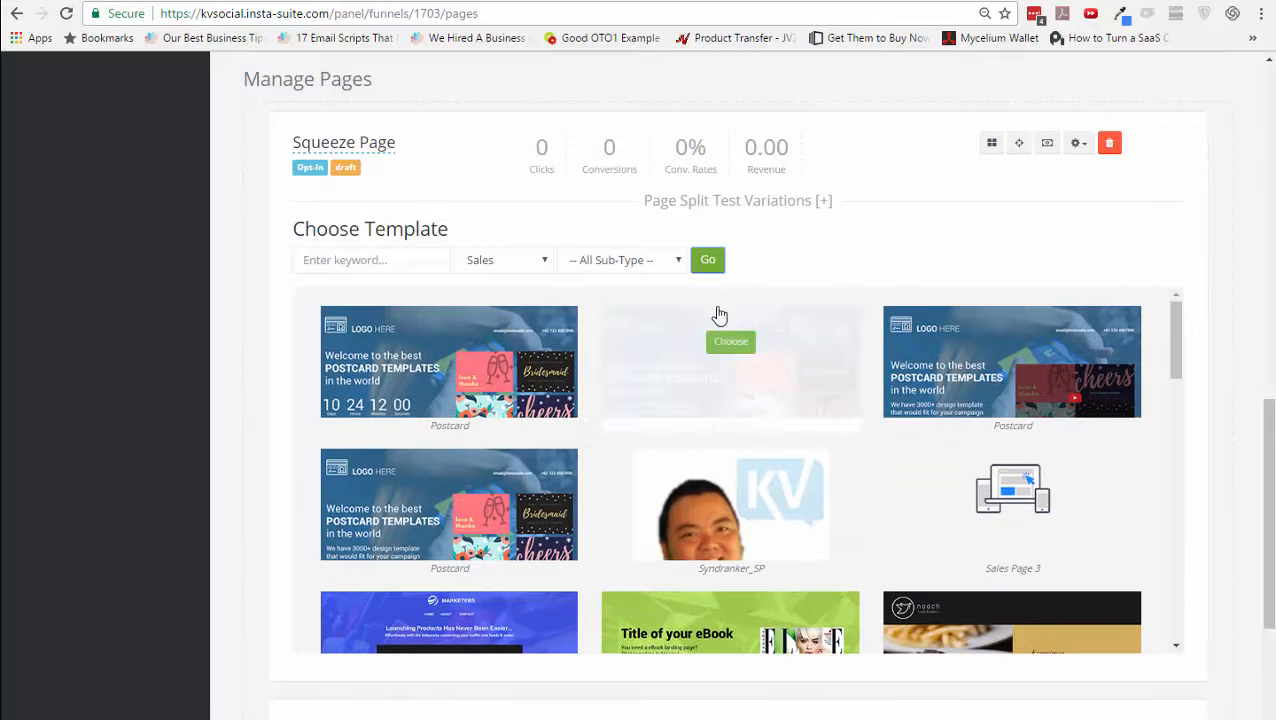
# - Switch the template filter to Others, then to Squeeze, and show the matching templates
pyautogui.click(540, 262)
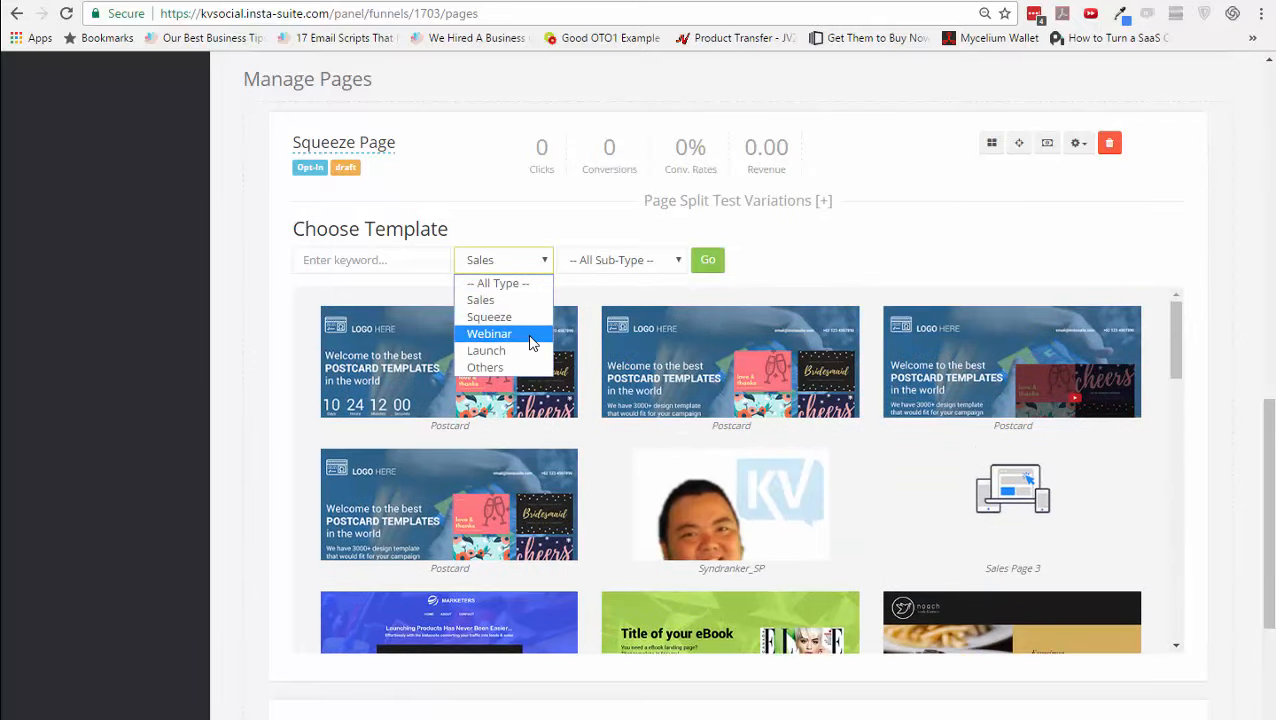
pyautogui.click(510, 367)
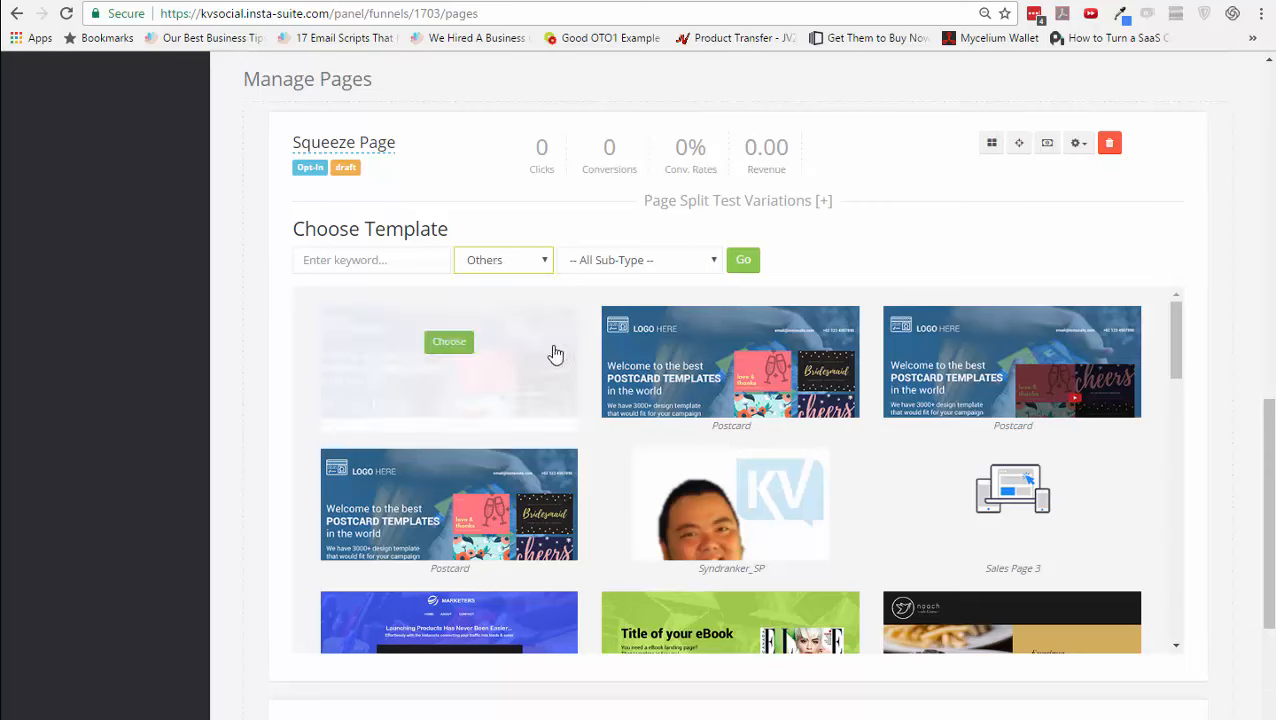
pyautogui.click(743, 266)
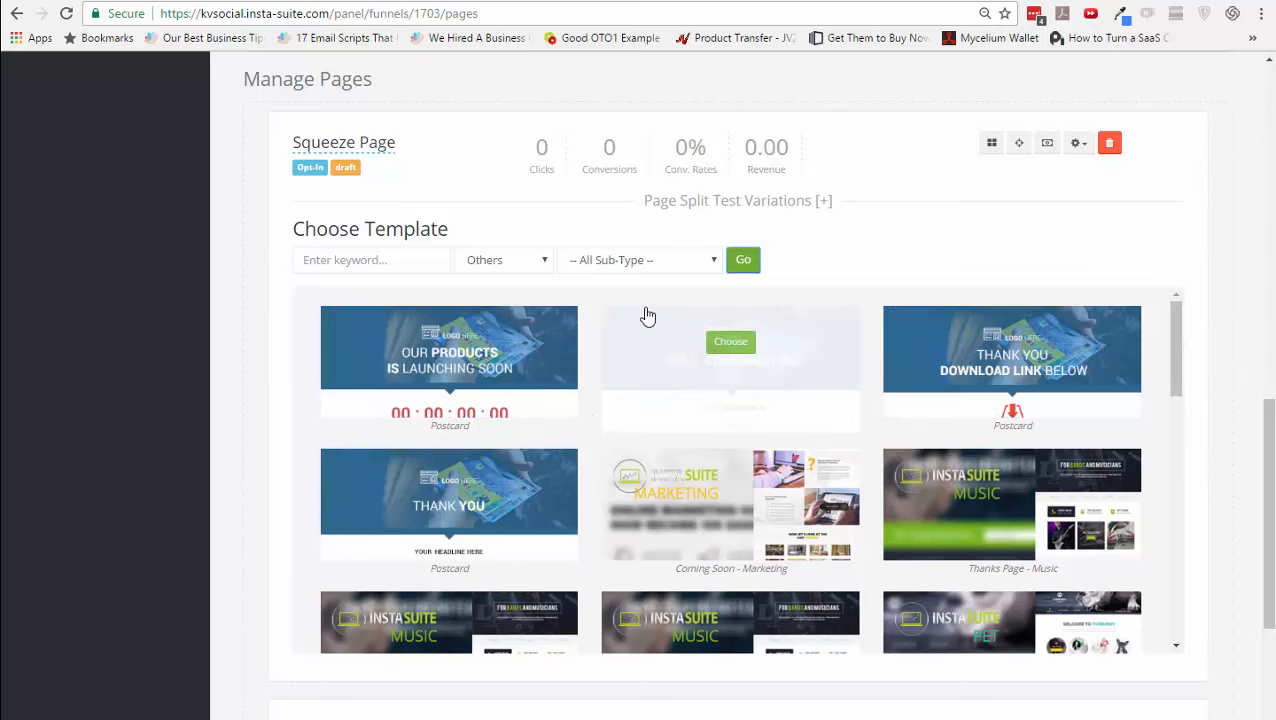
pyautogui.click(522, 261)
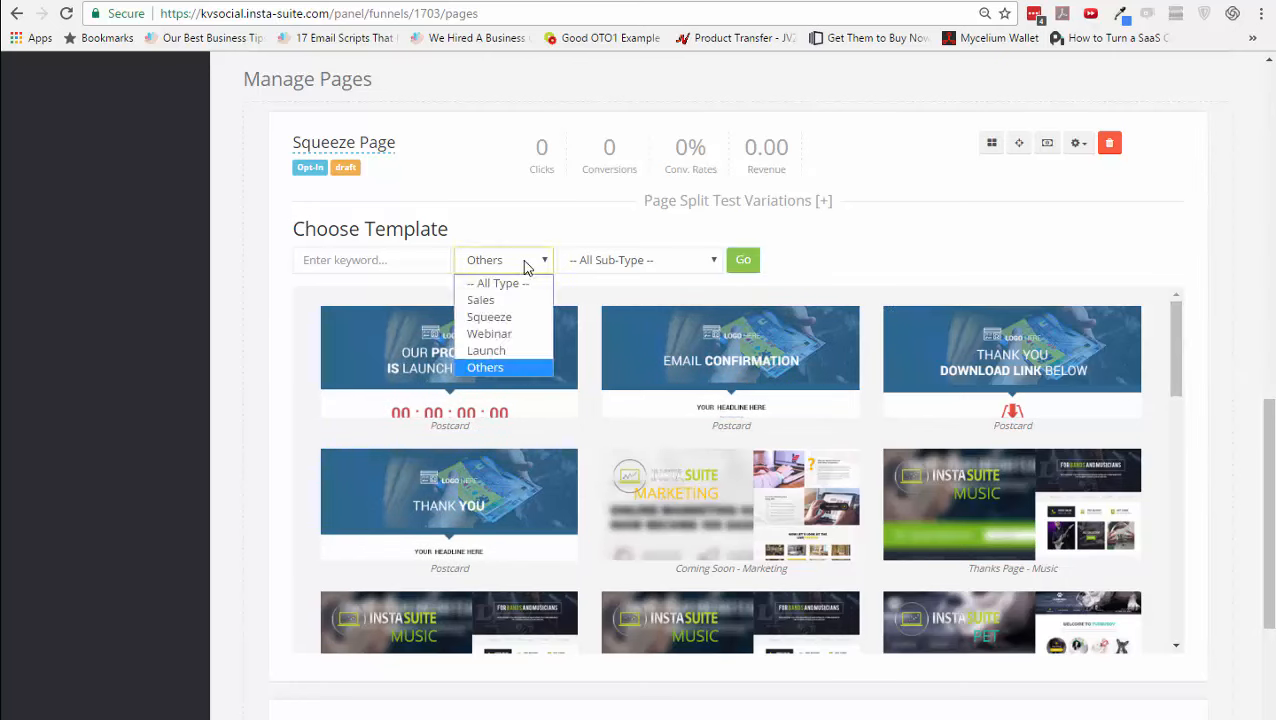
pyautogui.click(518, 318)
pyautogui.click(725, 261)
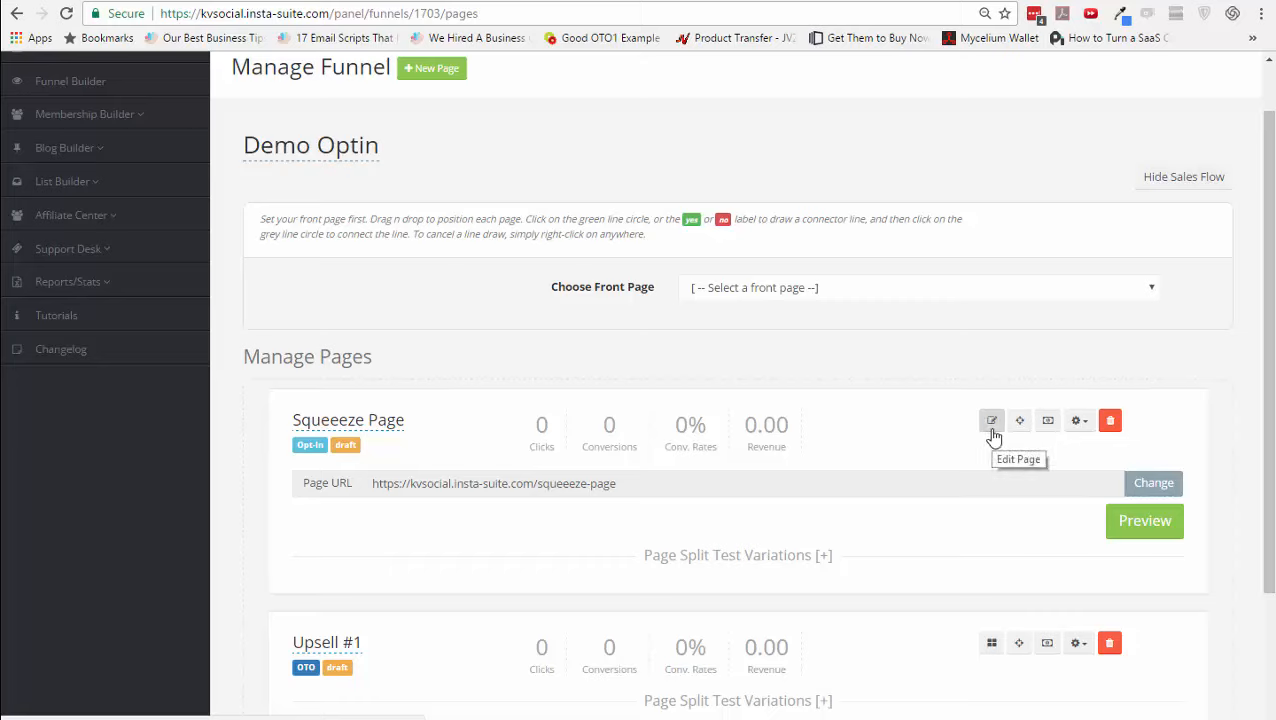
# - Open the Squeeze Page in the builder and review its block's BG Image and BG Video settings
pyautogui.click(992, 421)
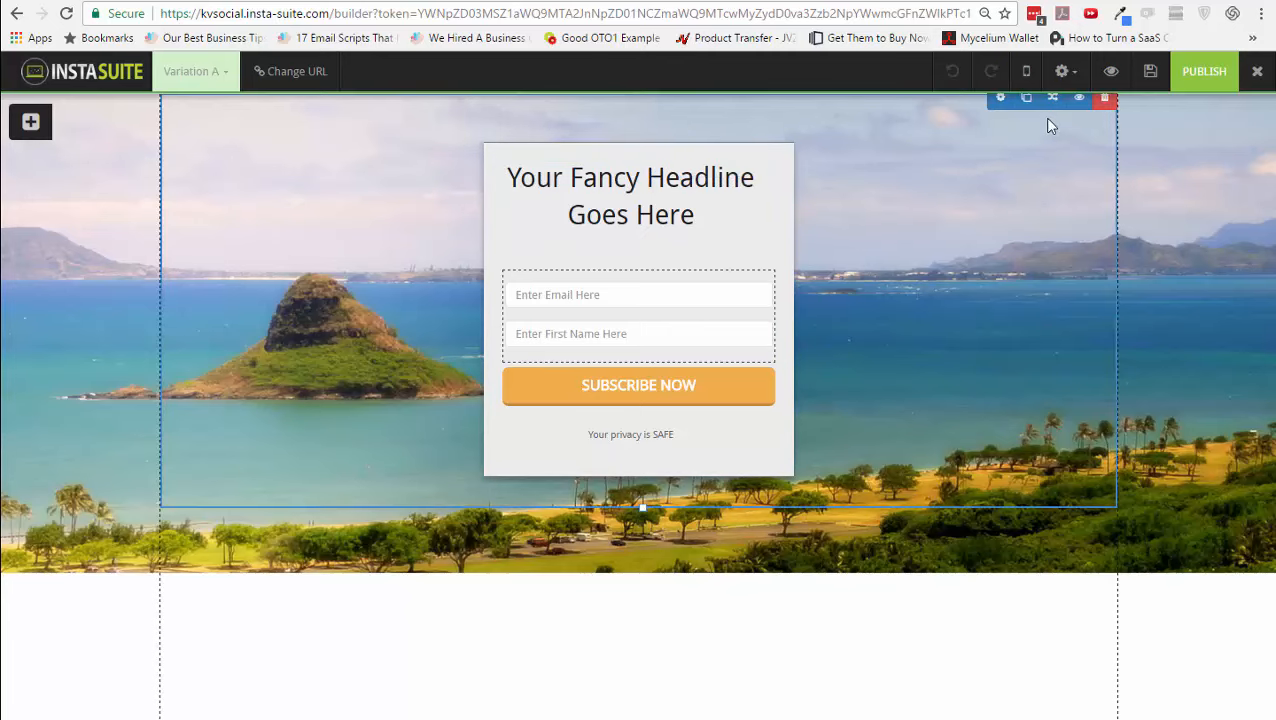
pyautogui.click(998, 102)
pyautogui.click(1040, 177)
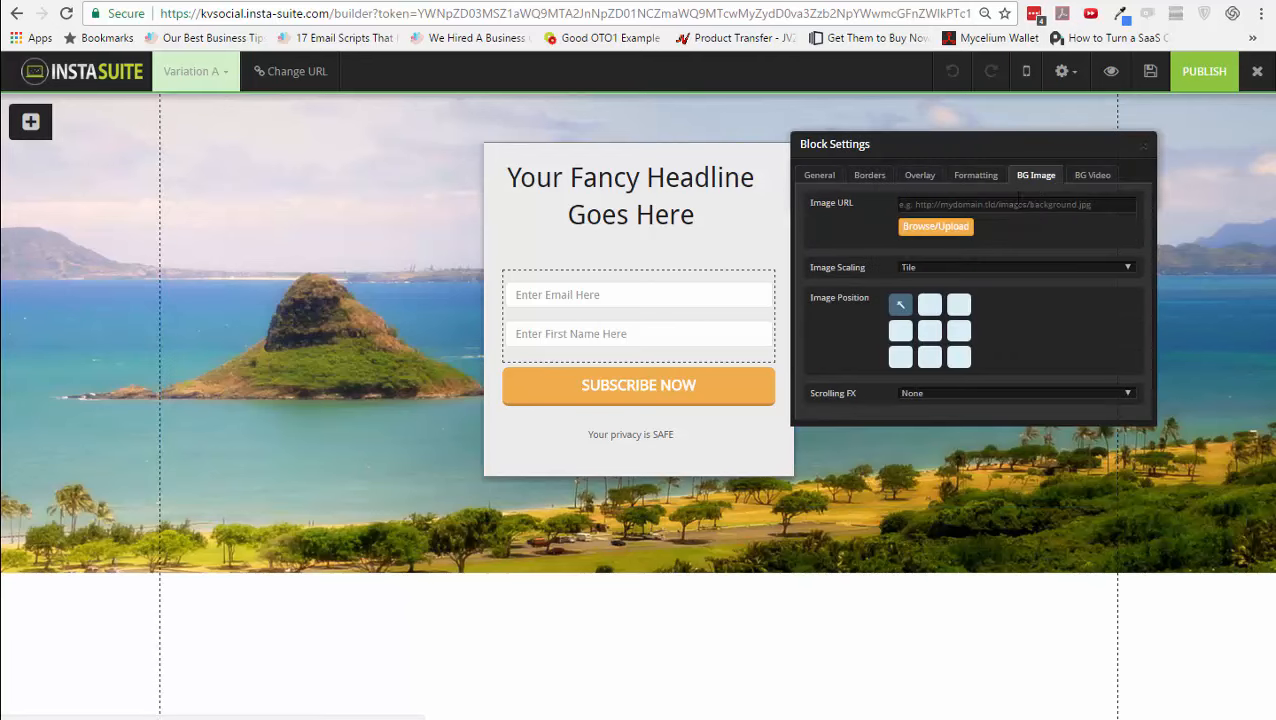
pyautogui.click(1107, 179)
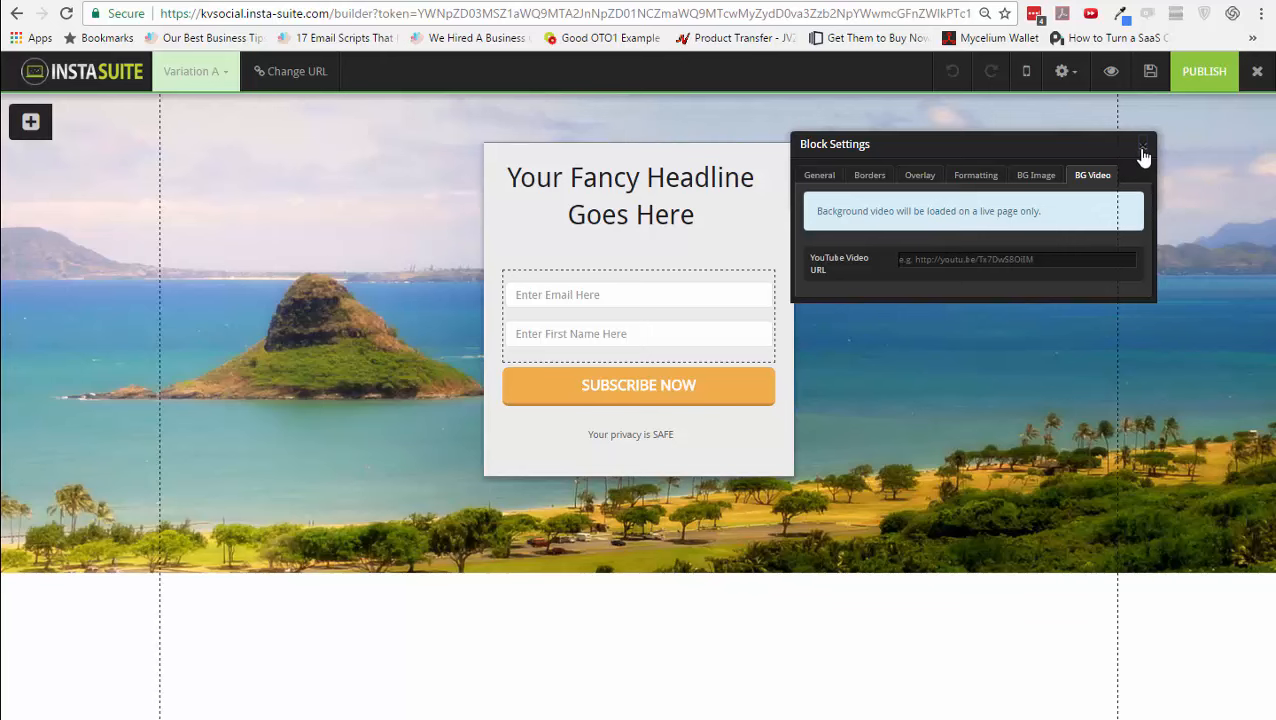
pyautogui.click(1142, 148)
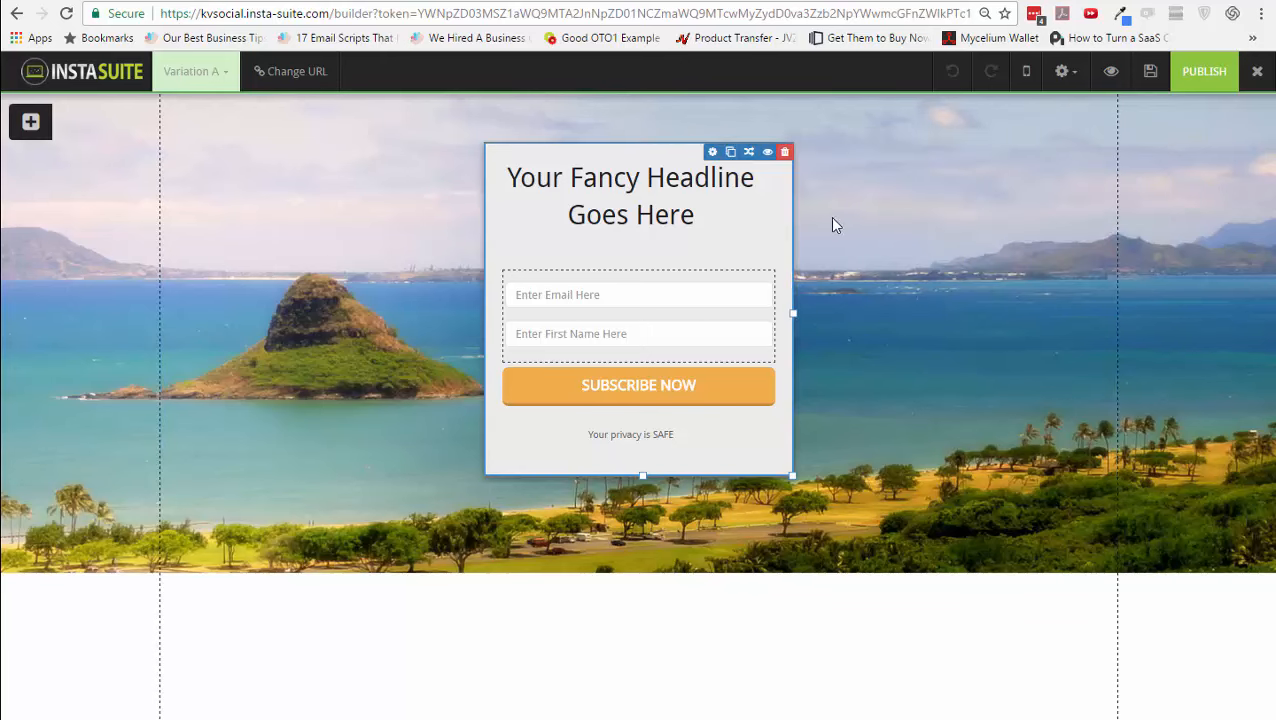
# - Replace the headline with 'We are working on something very cool. Sign up to find out more!'
pyautogui.click(660, 195)
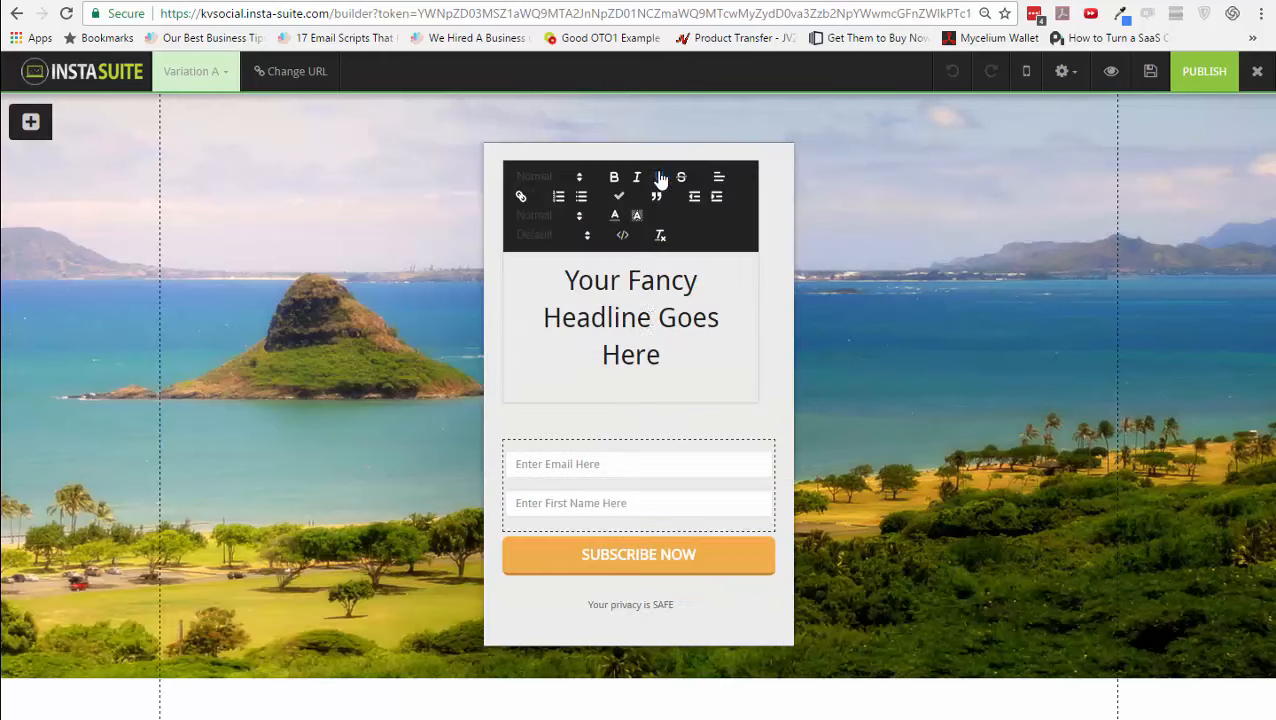
pyautogui.click(636, 350)
pyautogui.keyDown('shift'); pyautogui.click(565, 281); pyautogui.keyUp('shift')
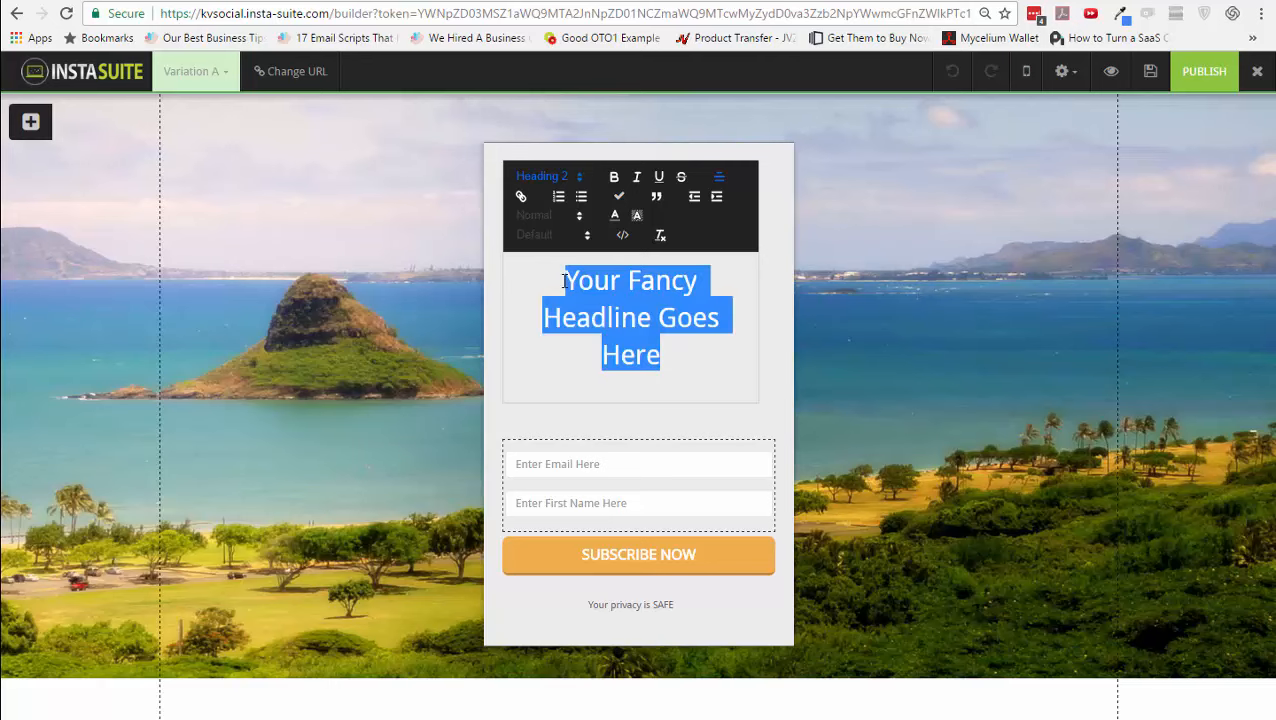
pyautogui.write('We are worki')
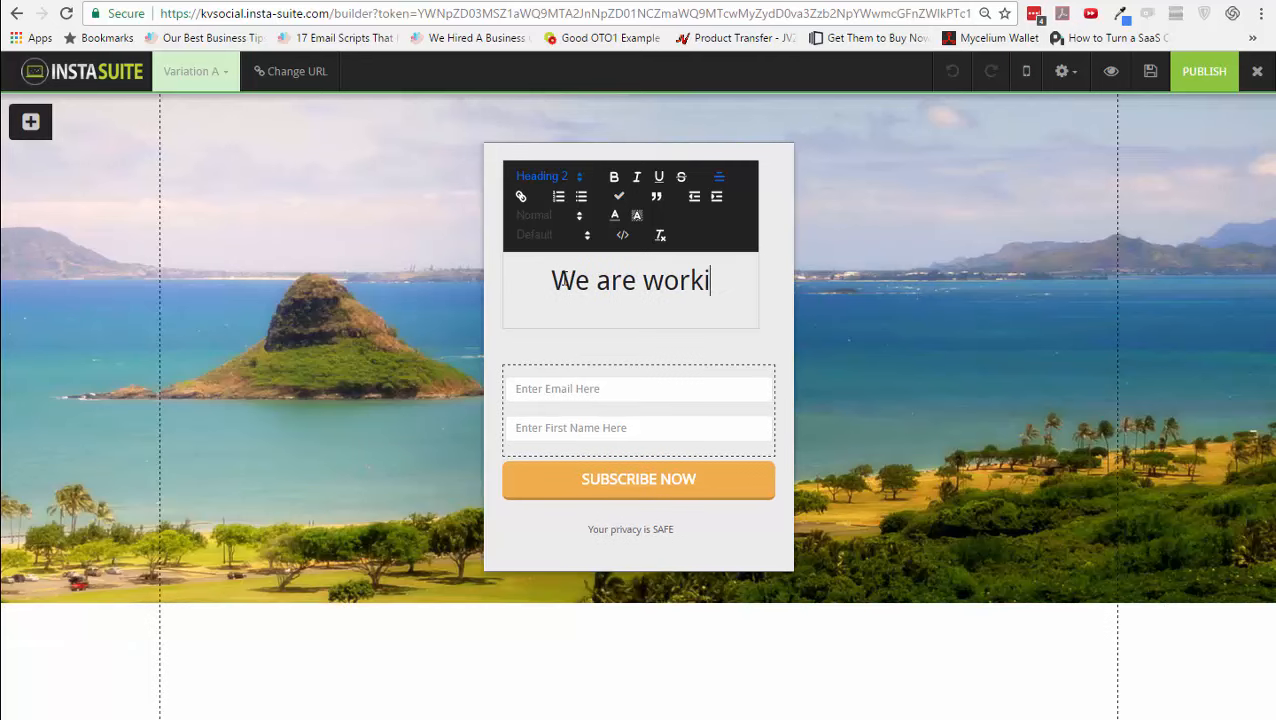
pyautogui.write('ng on something very cool')
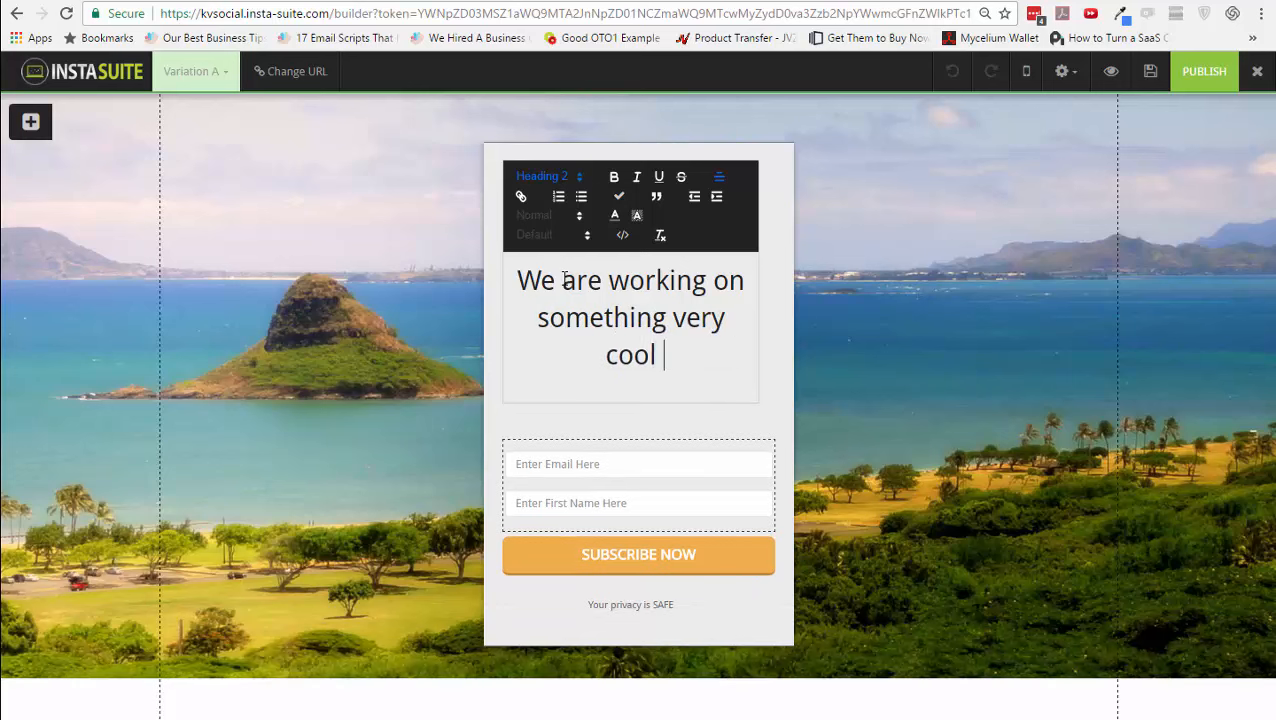
pyautogui.press('BackSpace')
pyautogui.write('. Sign pu')
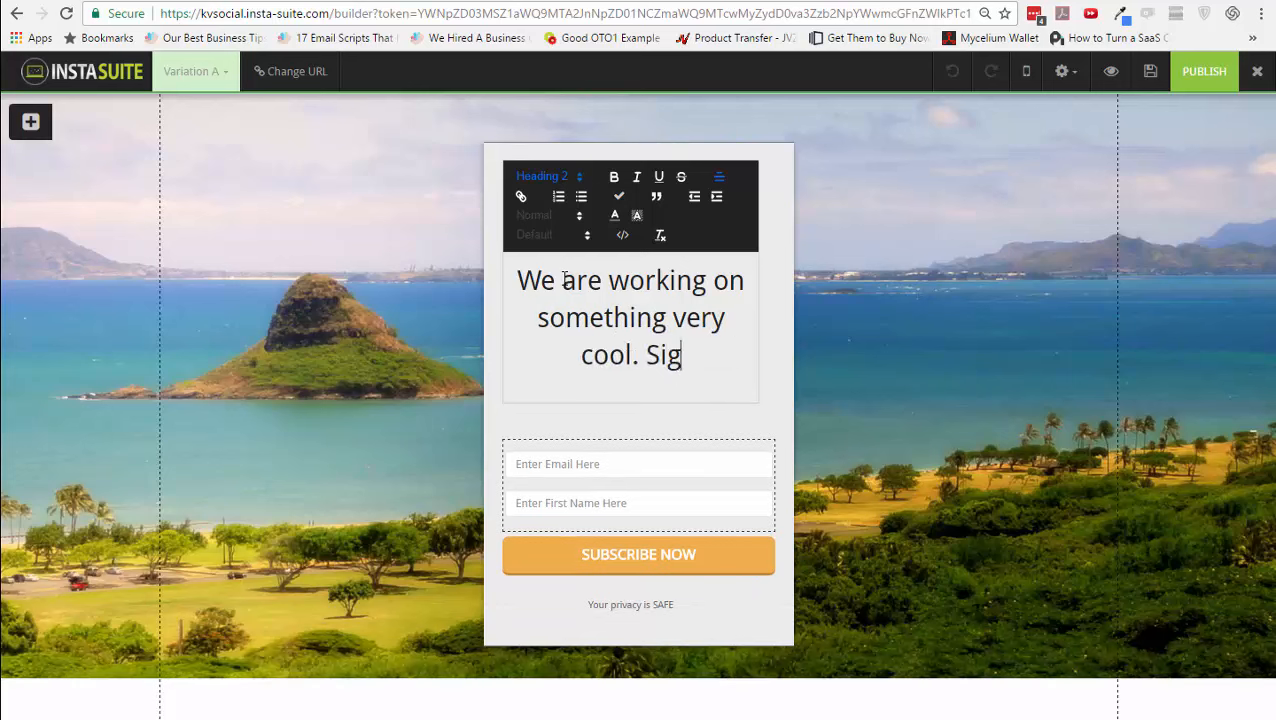
pyautogui.press('BackSpace')
pyautogui.press('BackSpace')
pyautogui.write('up to ')
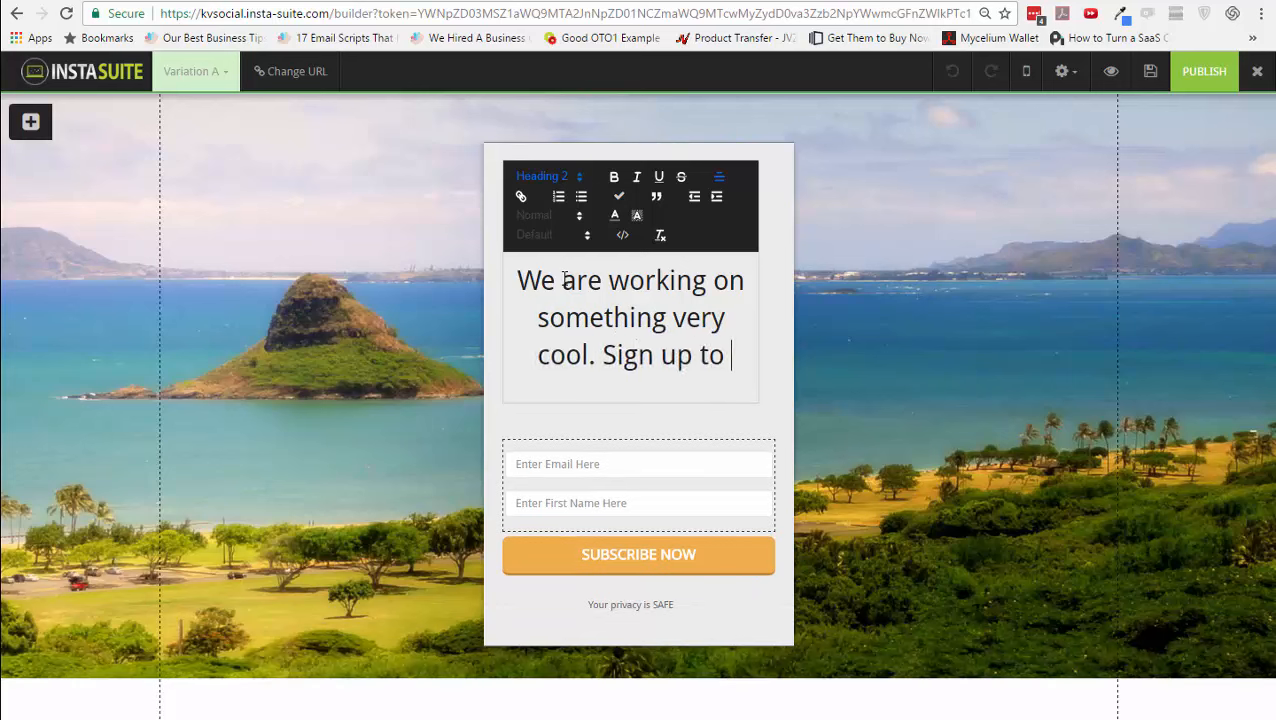
pyautogui.write('find ou')
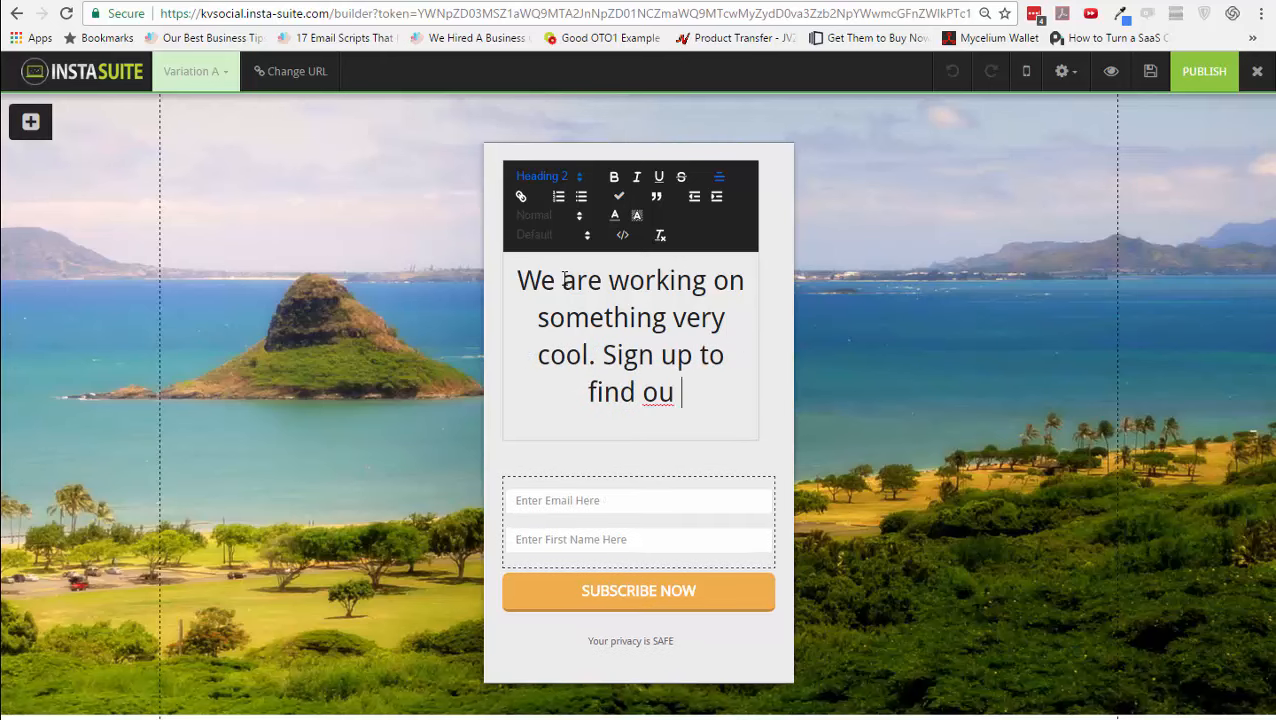
pyautogui.press('BackSpace')
pyautogui.write('t more!')
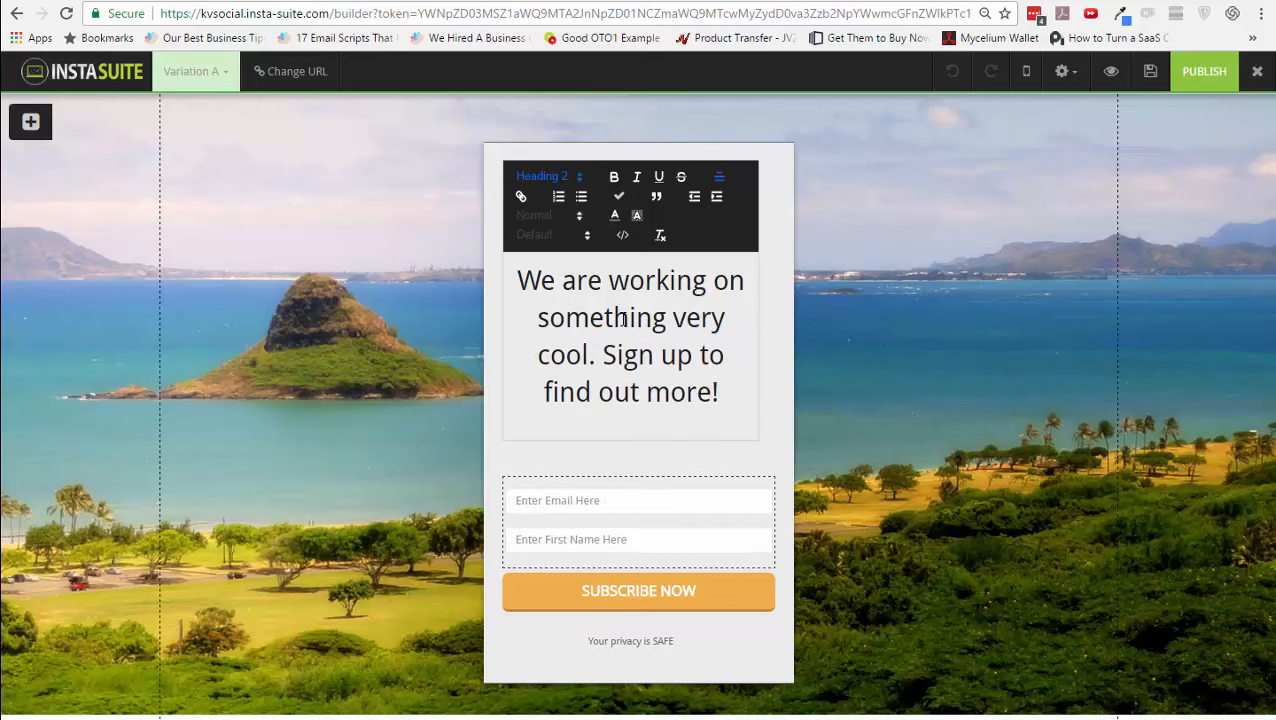
pyautogui.click(786, 345)
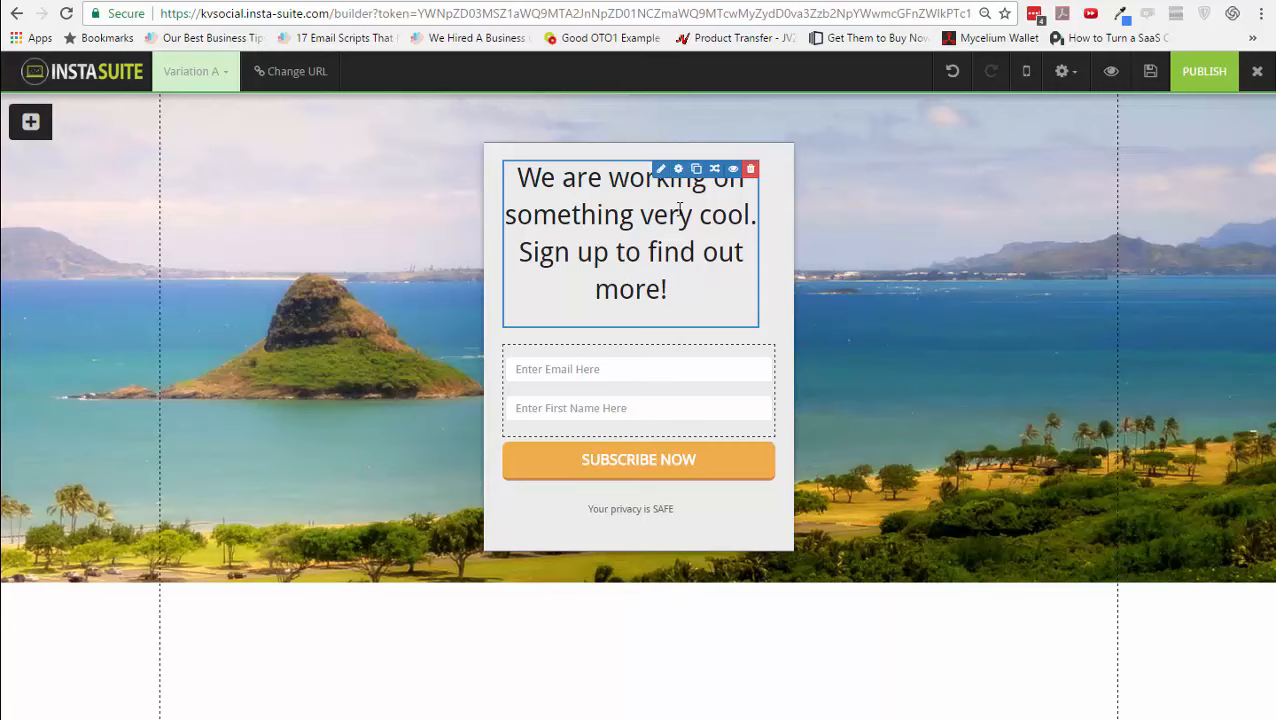
# - Set the headline's right and bottom margins to 0 in Text Settings
pyautogui.click(678, 169)
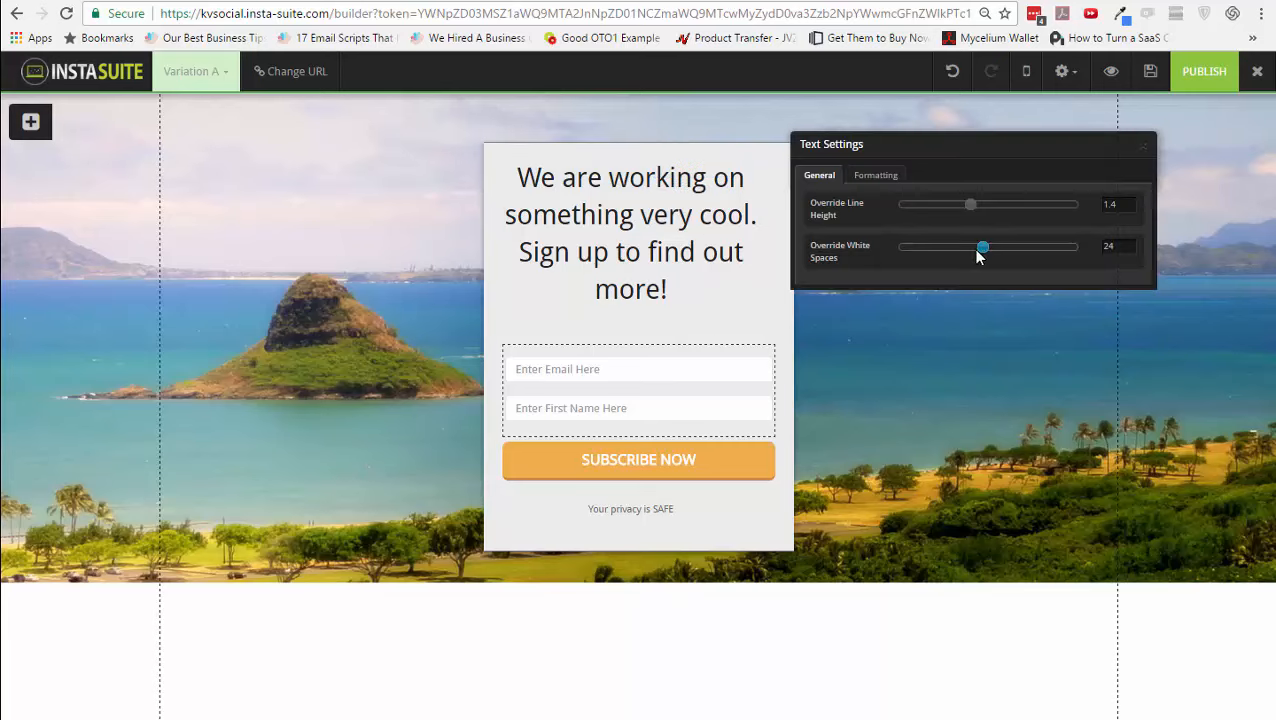
pyautogui.click(896, 182)
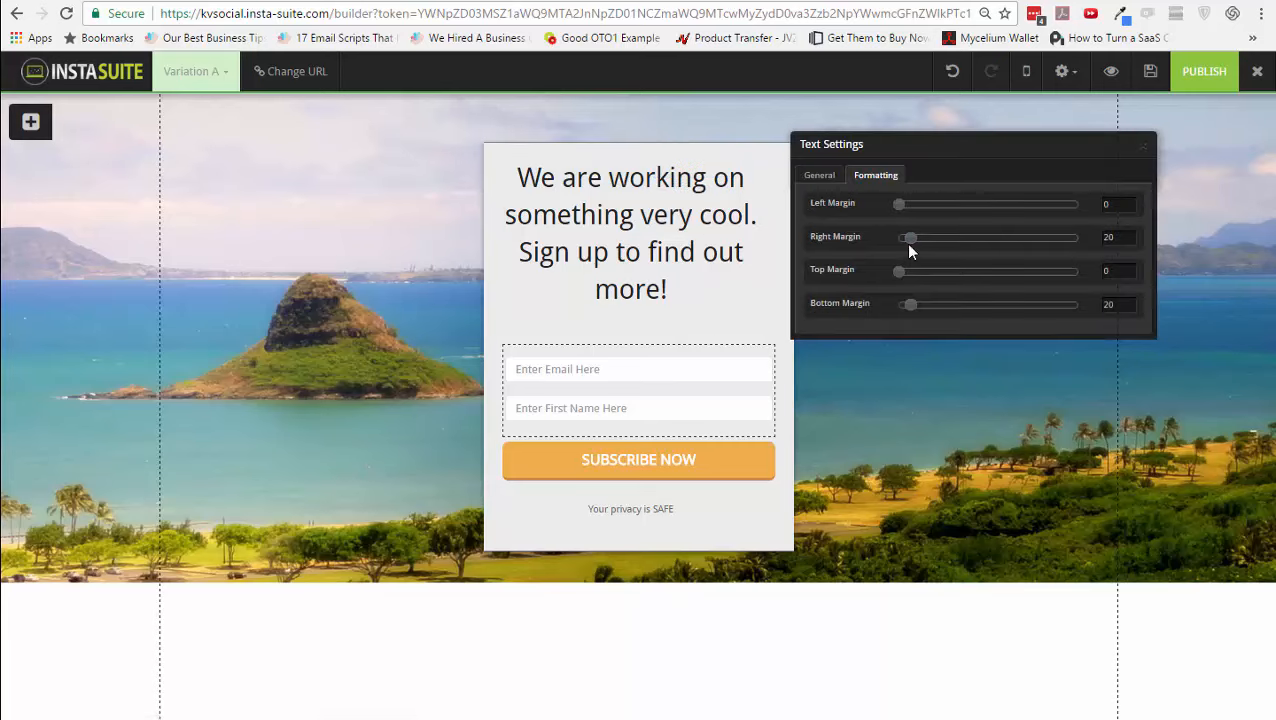
pyautogui.moveTo(913, 246); pyautogui.dragTo(896, 246)
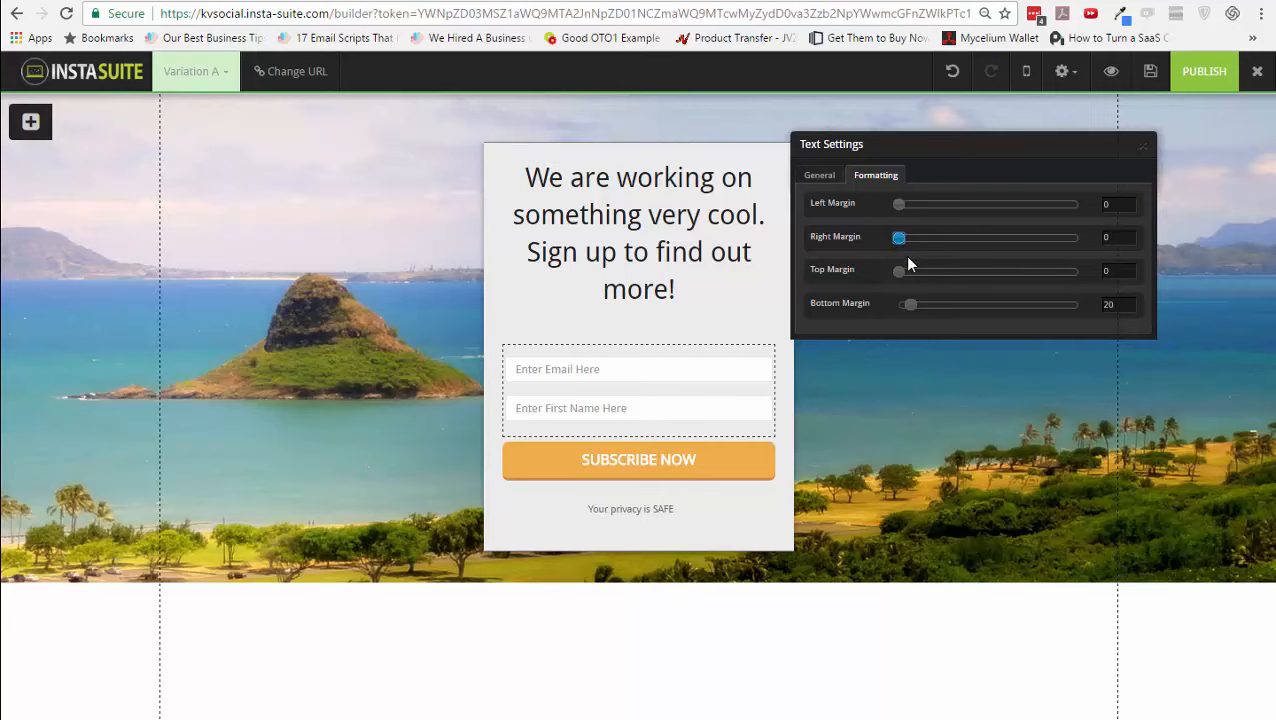
pyautogui.moveTo(911, 310); pyautogui.dragTo(889, 308)
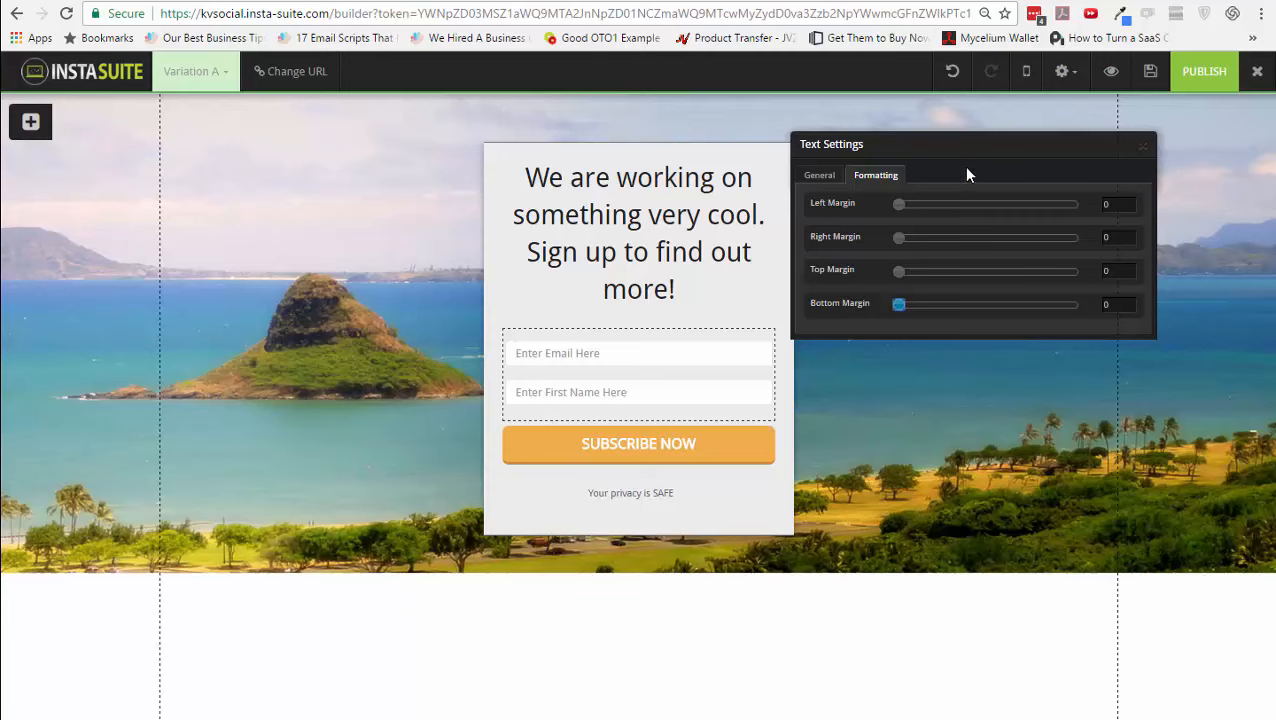
pyautogui.click(1145, 146)
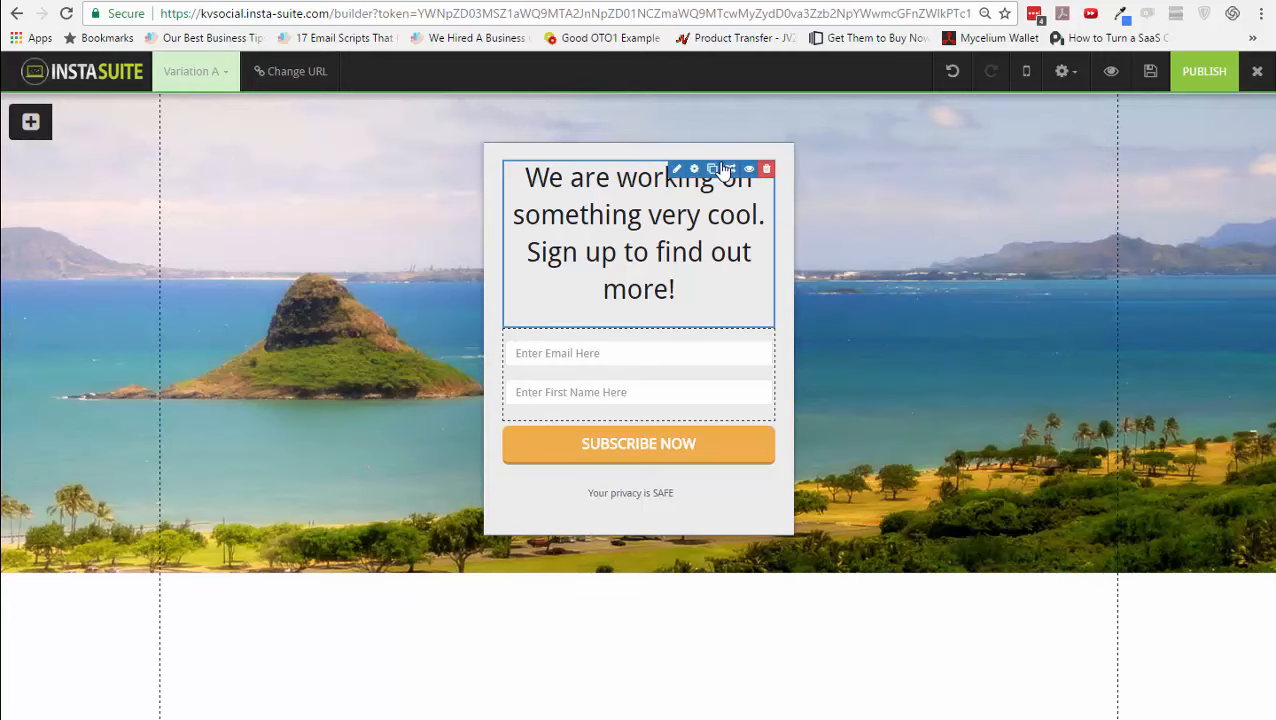
# - Set the opt-in box width to 465 in Box Settings
pyautogui.click(712, 153)
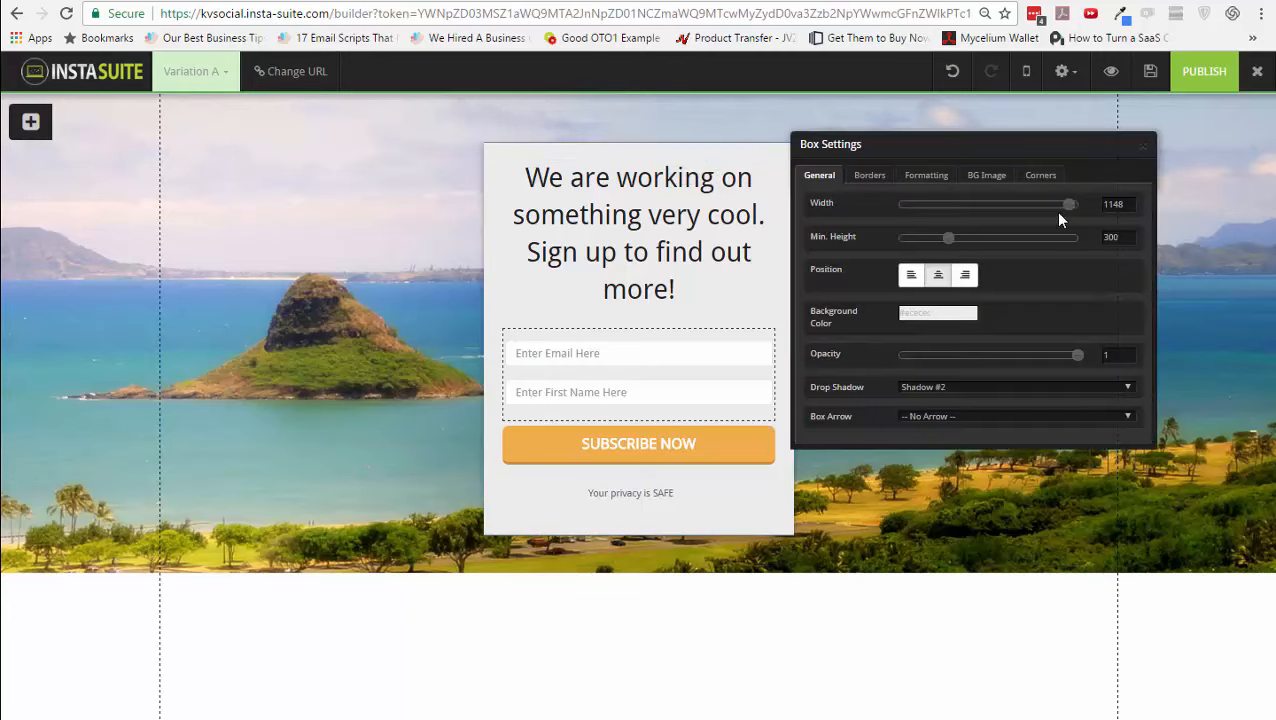
pyautogui.moveTo(1067, 205); pyautogui.dragTo(958, 206)
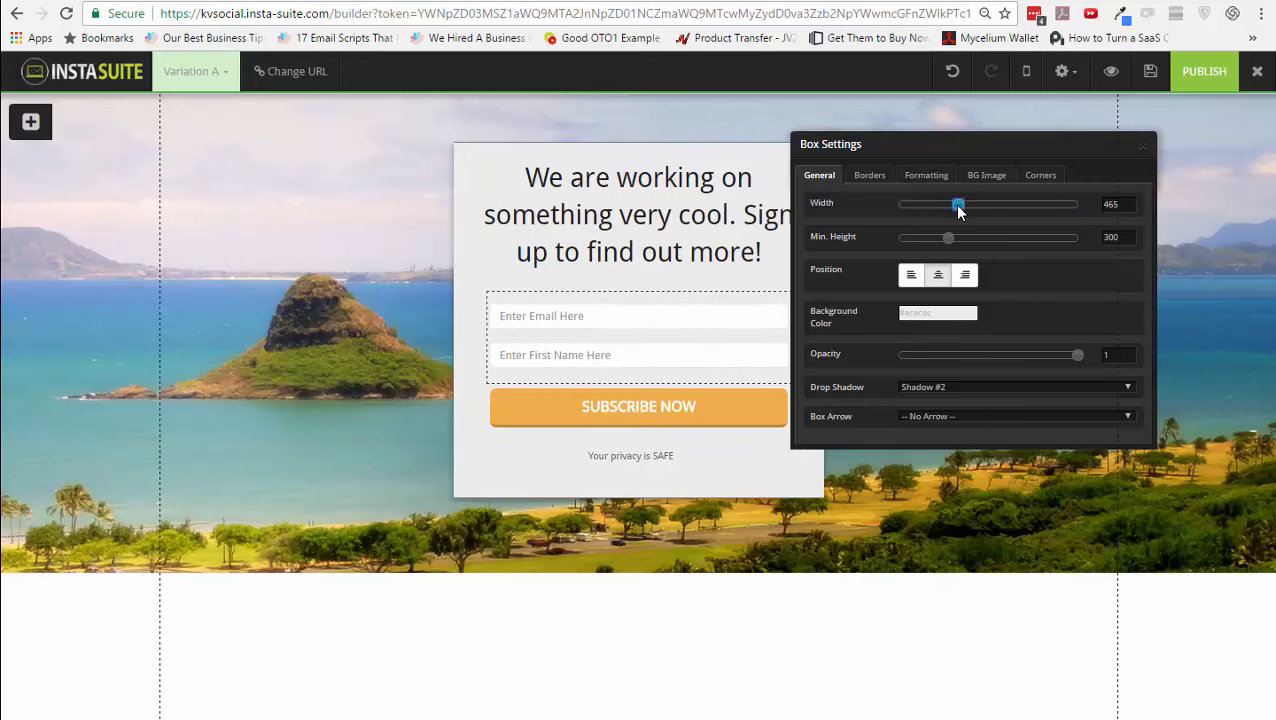
pyautogui.click(1144, 146)
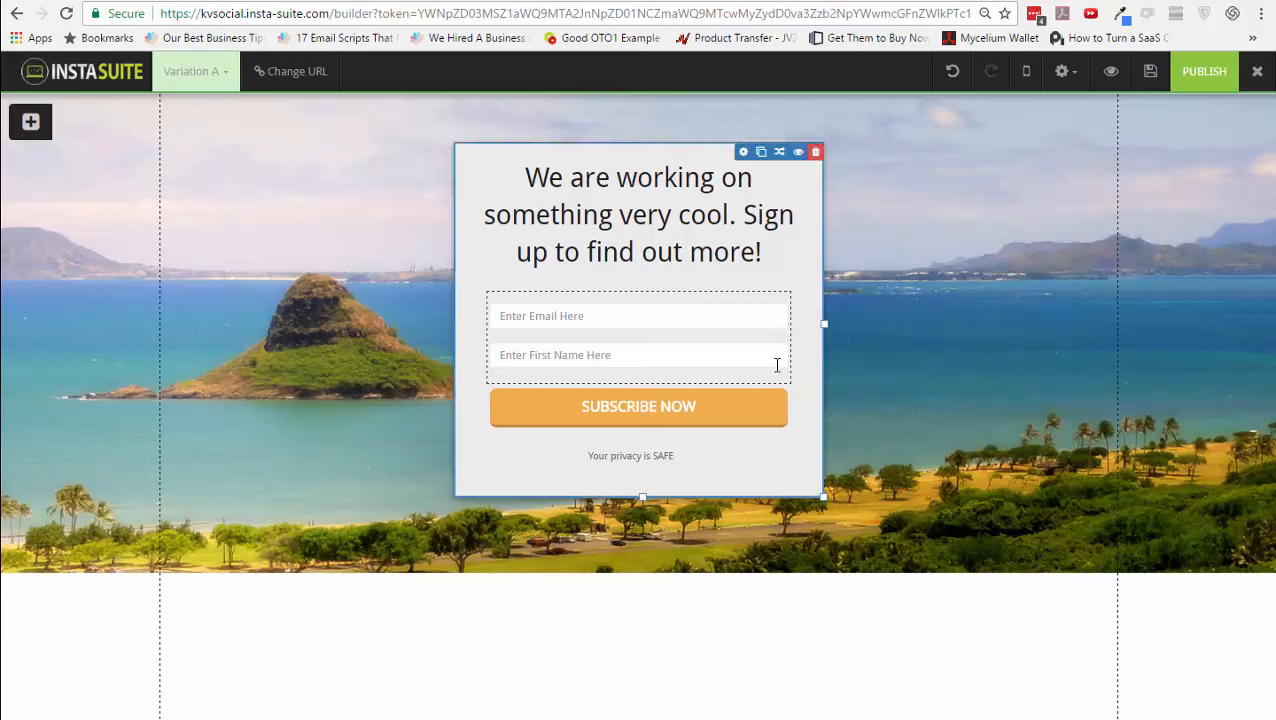
pyautogui.click(29, 122)
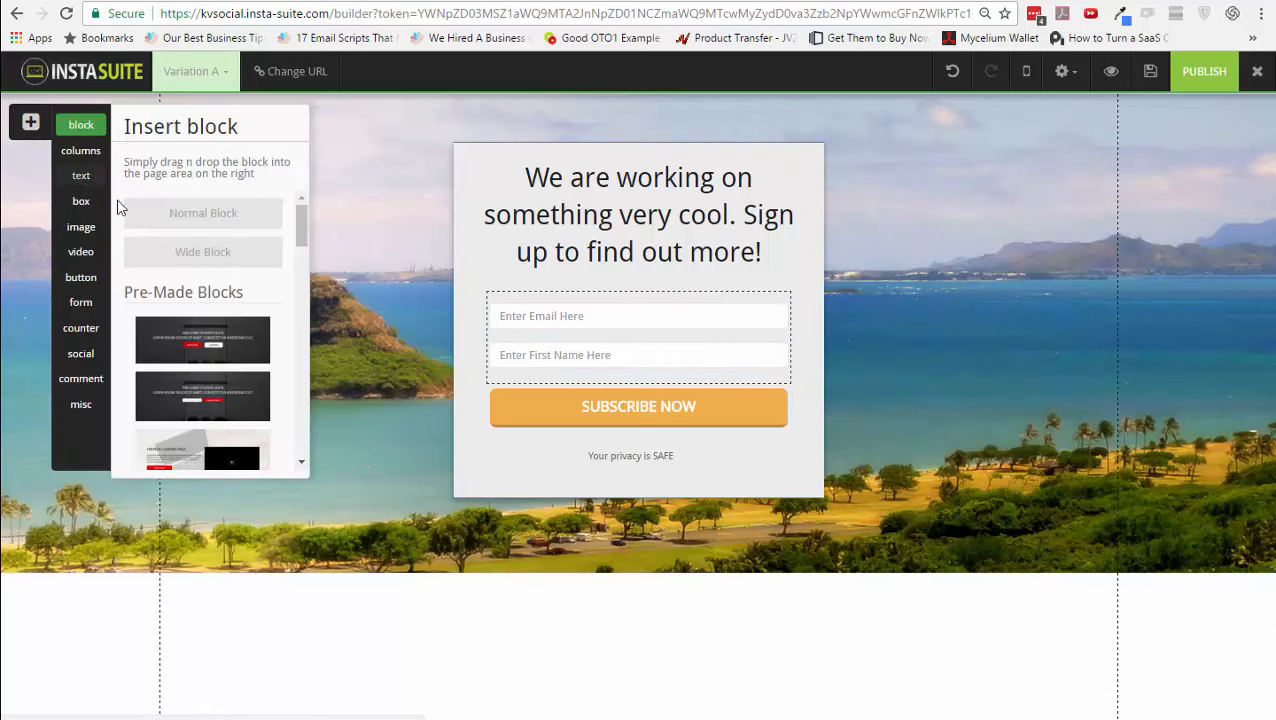
pyautogui.click(86, 303)
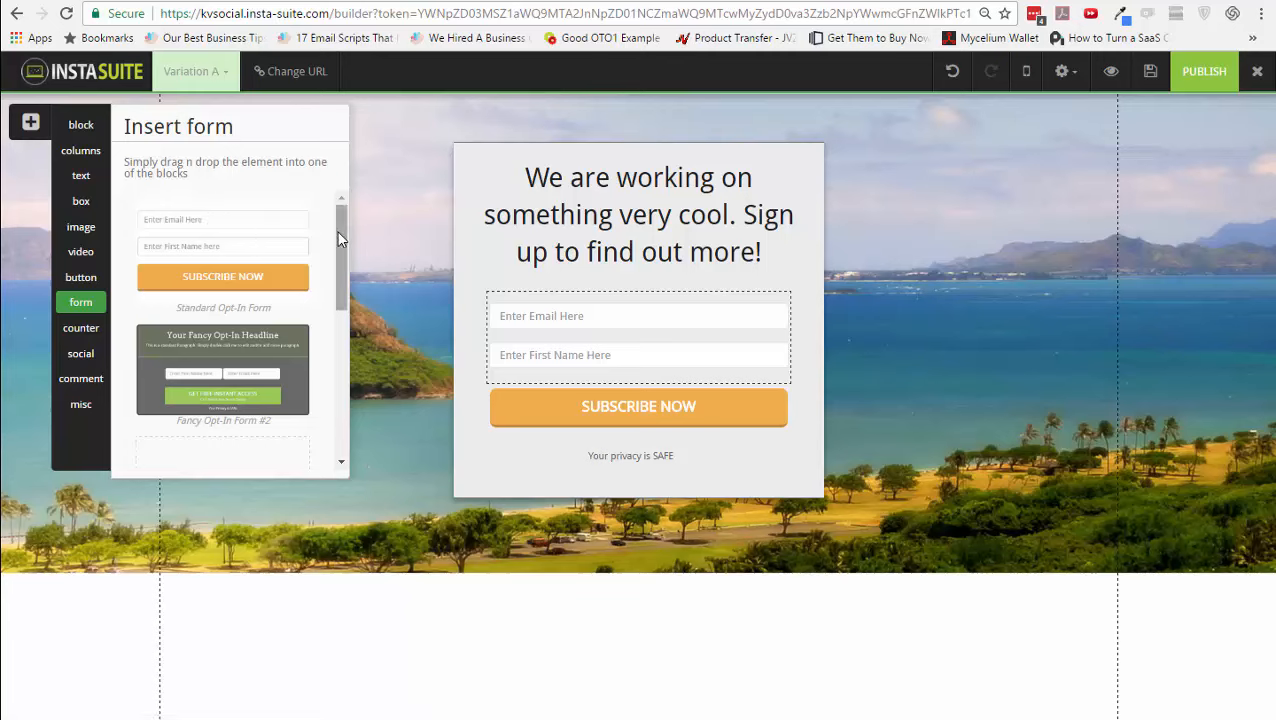
pyautogui.moveTo(340, 270); pyautogui.dragTo(334, 381)
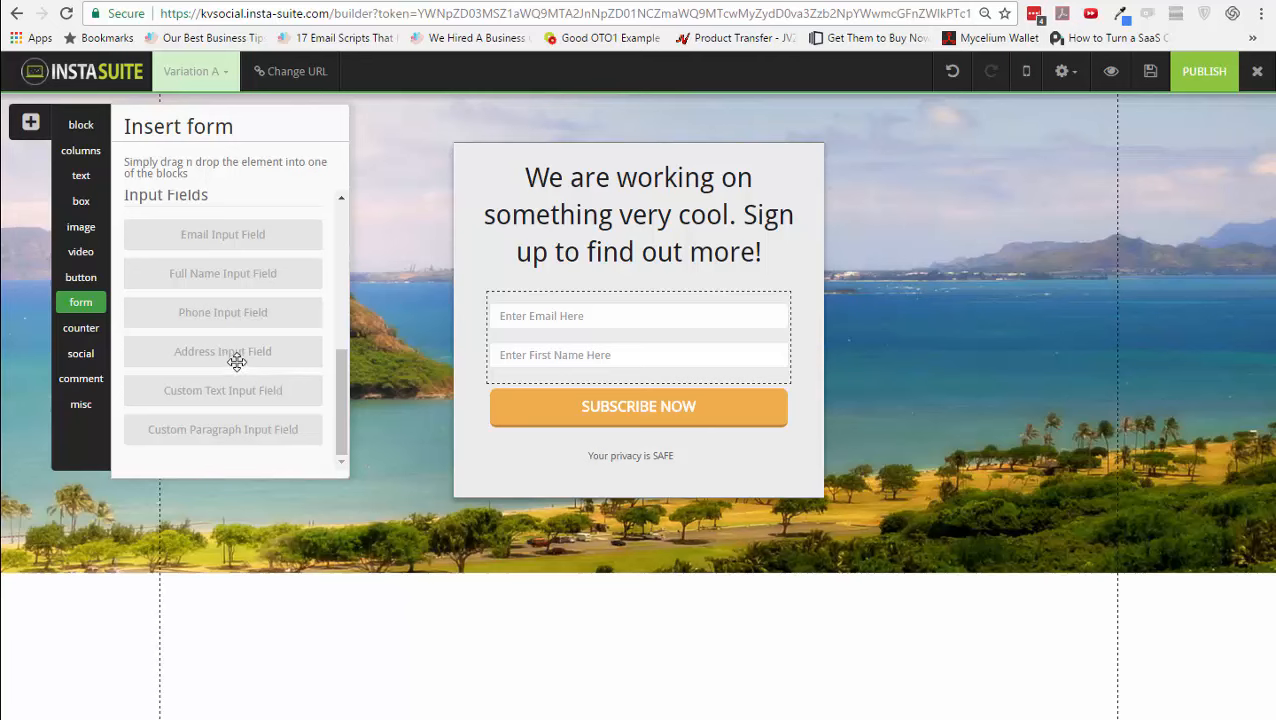
pyautogui.moveTo(243, 313); pyautogui.dragTo(643, 391)
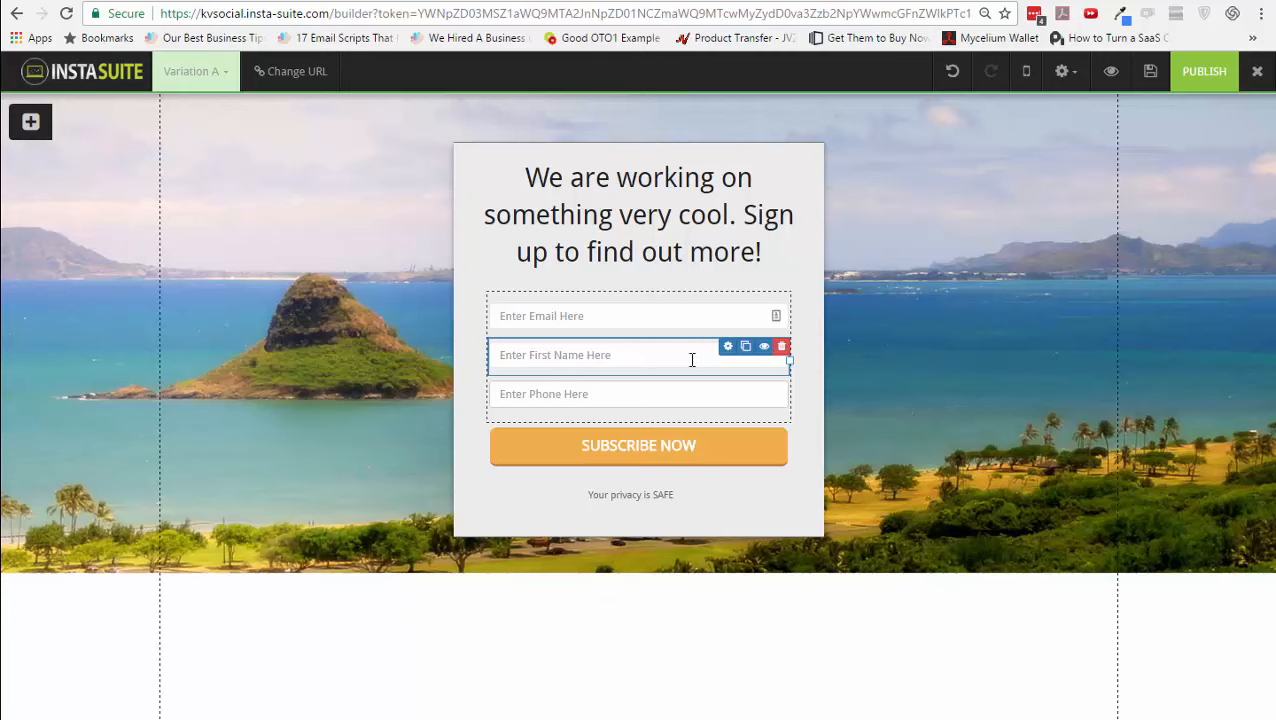
pyautogui.click(782, 385)
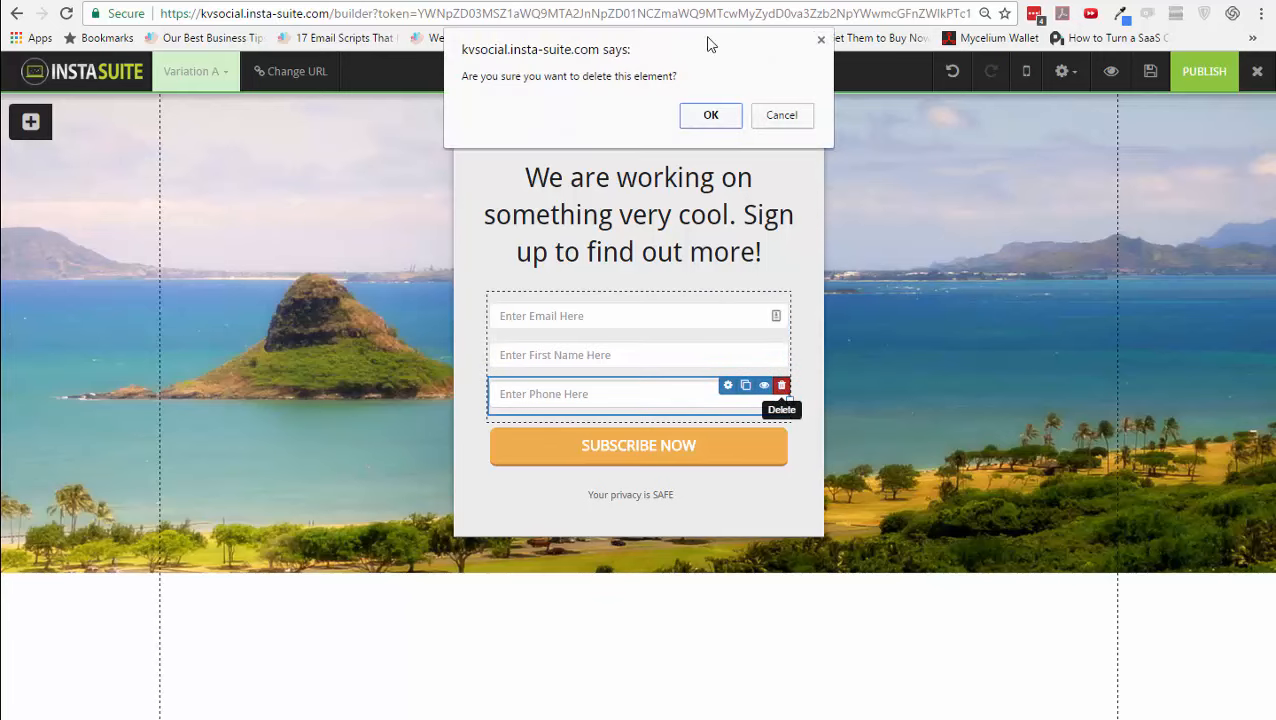
pyautogui.click(710, 115)
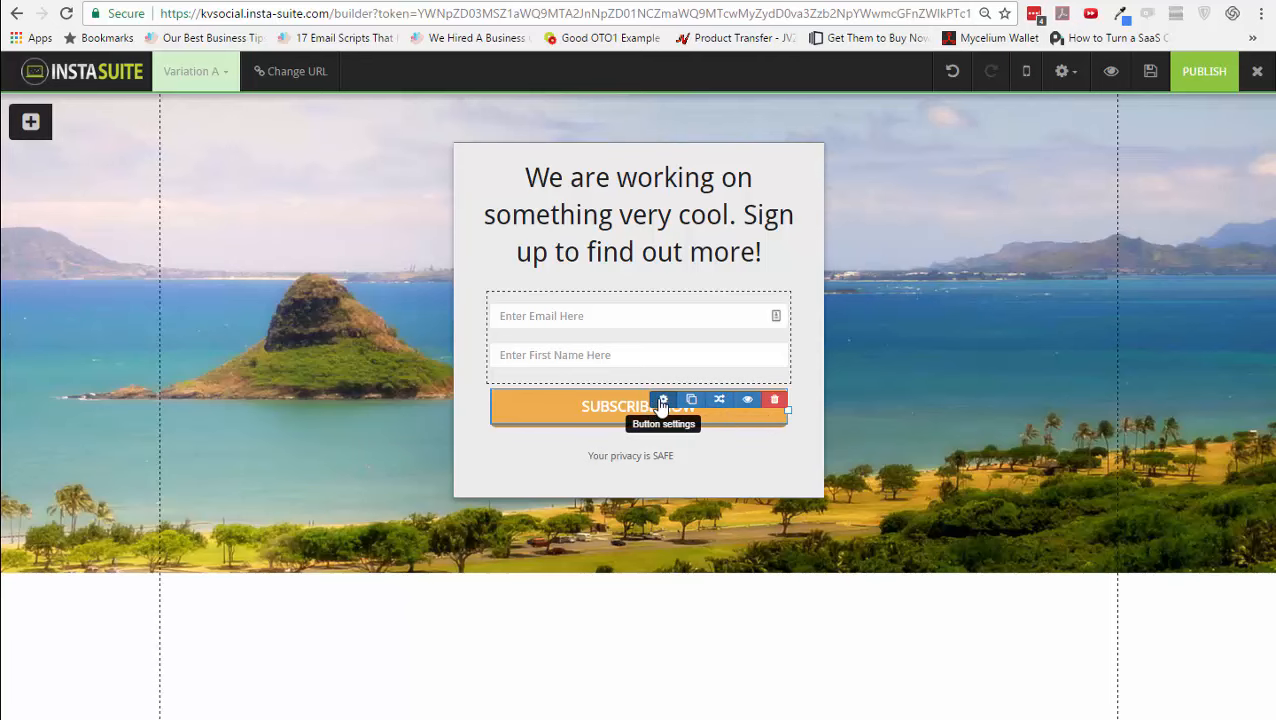
# - Set the SUBSCRIBE NOW button's click action to Submit Form
pyautogui.click(662, 400)
pyautogui.click(1045, 180)
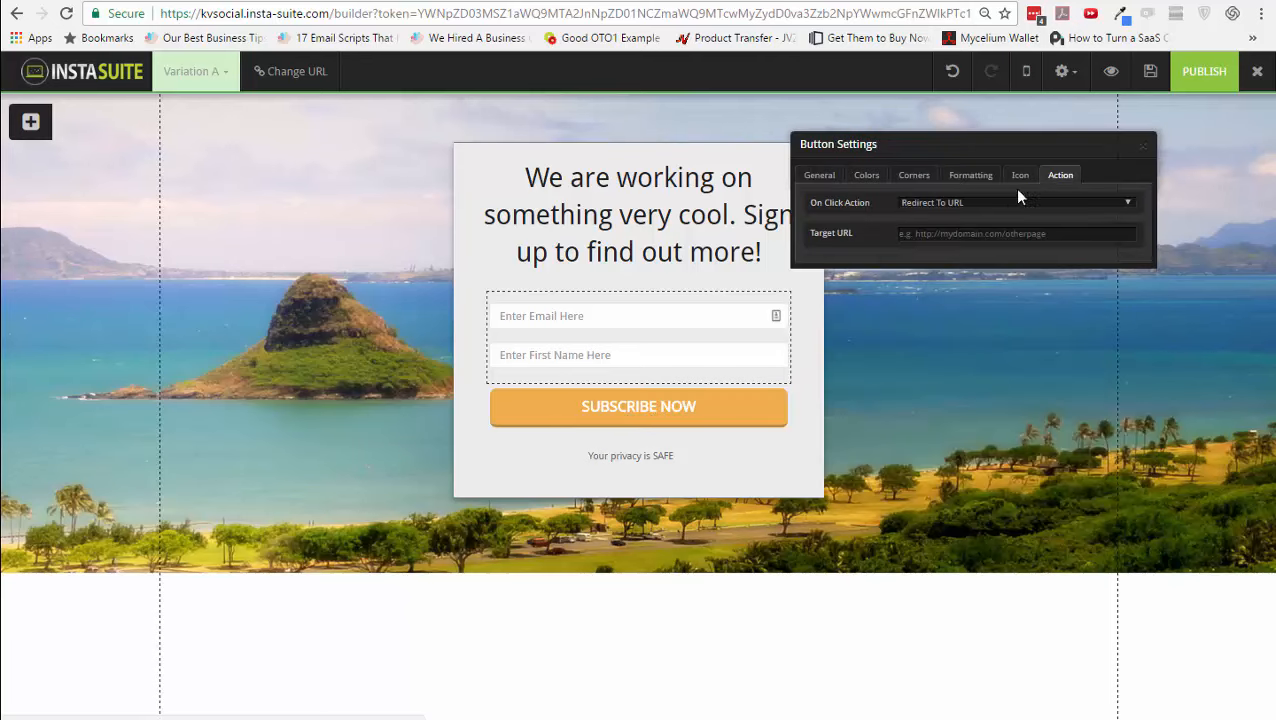
pyautogui.click(974, 208)
pyautogui.click(970, 240)
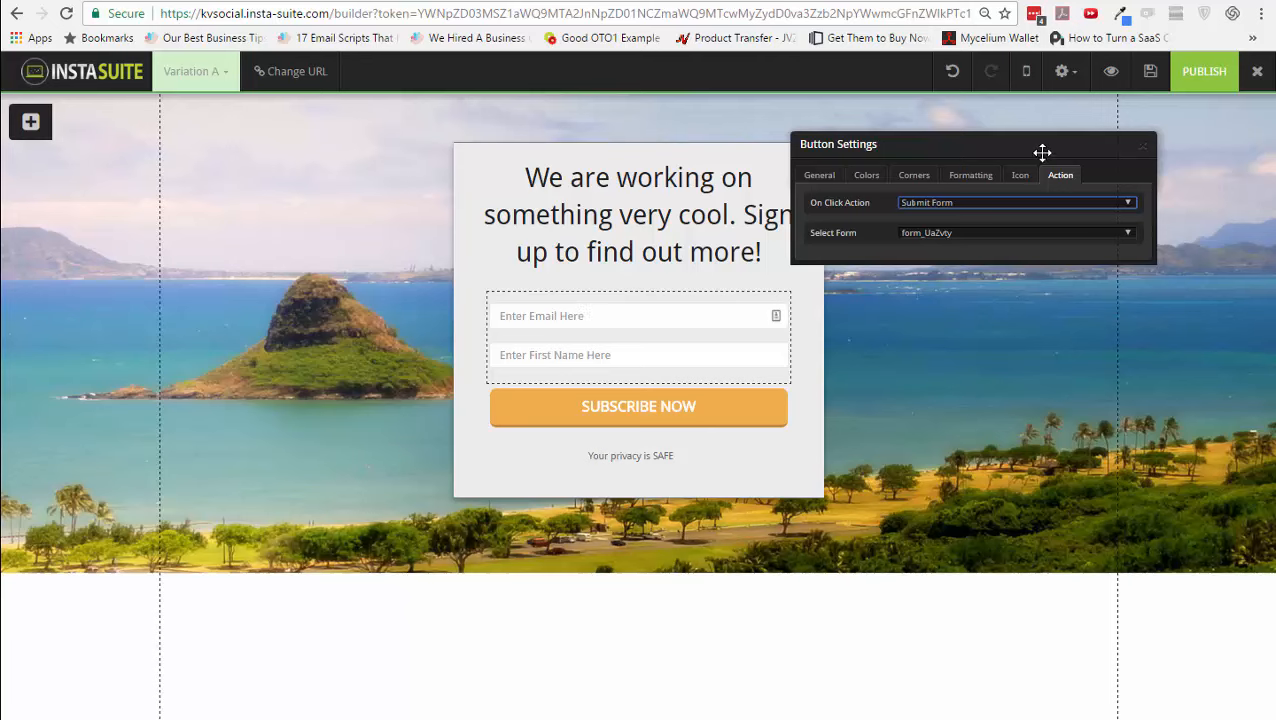
pyautogui.click(1143, 149)
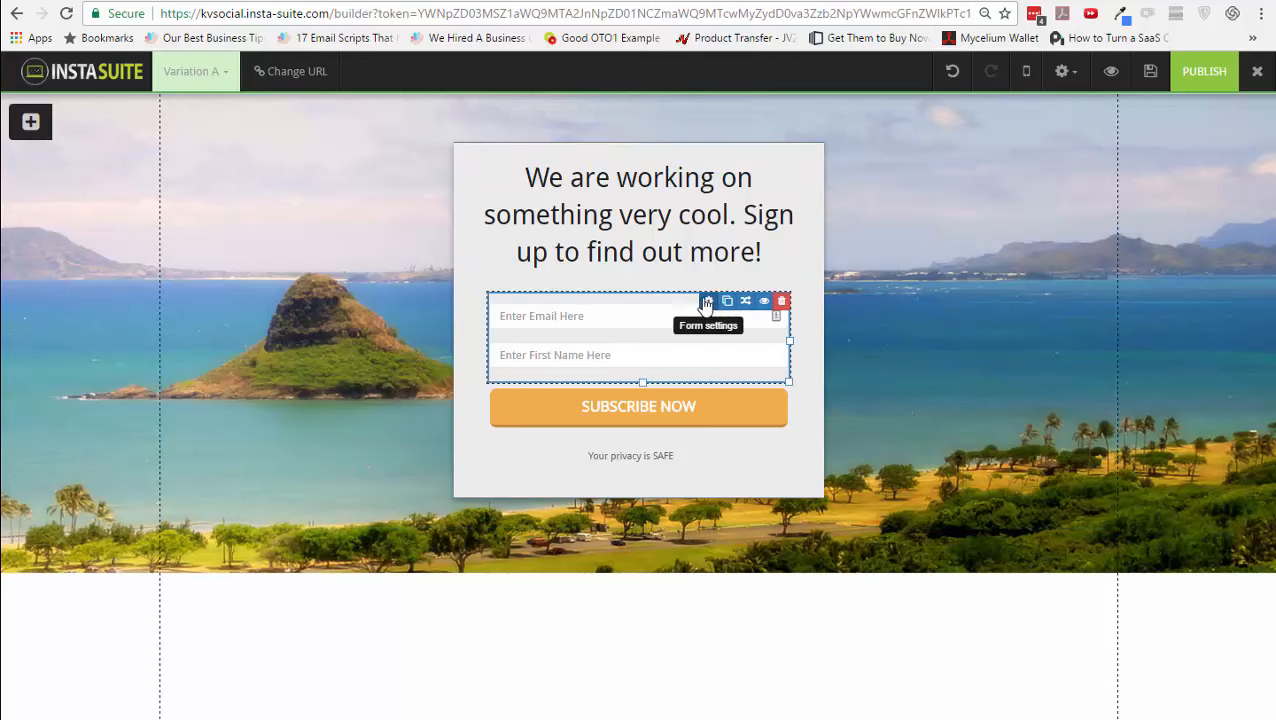
# - Change the sign-up form's action from Subscribe to Email List to Custom Integration
pyautogui.click(727, 301)
pyautogui.click(1016, 342)
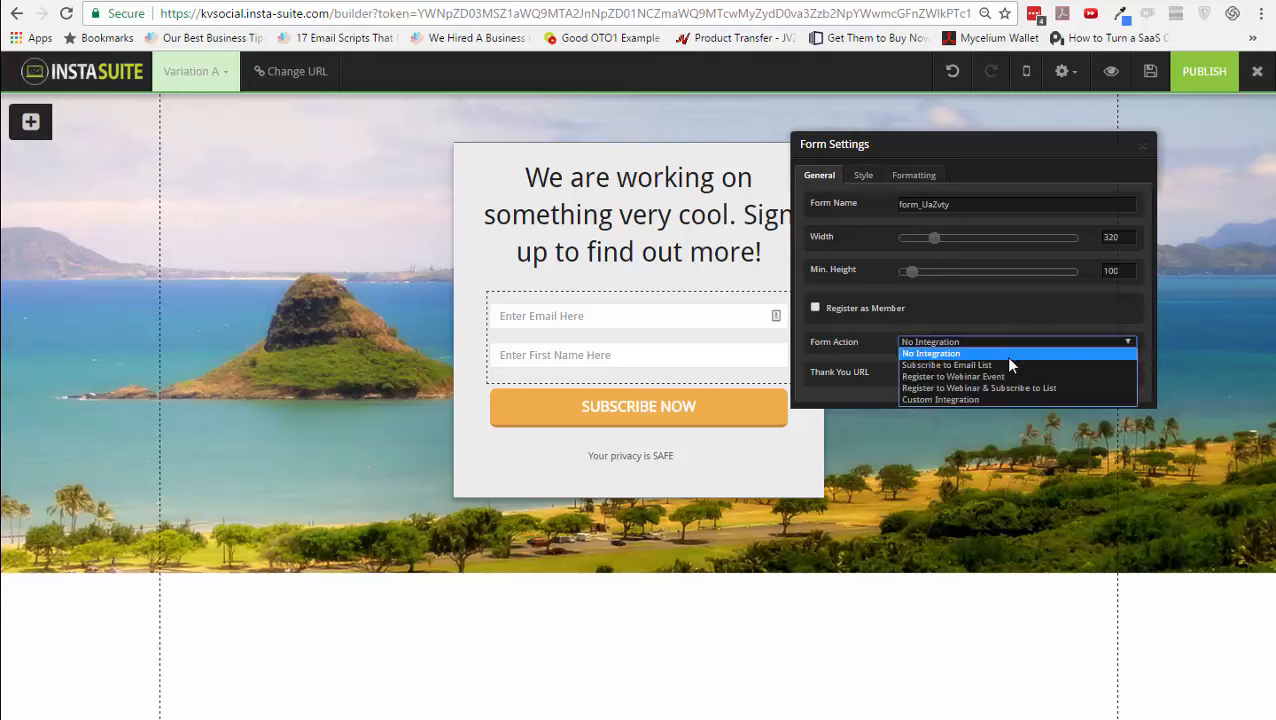
pyautogui.click(1004, 361)
pyautogui.click(998, 375)
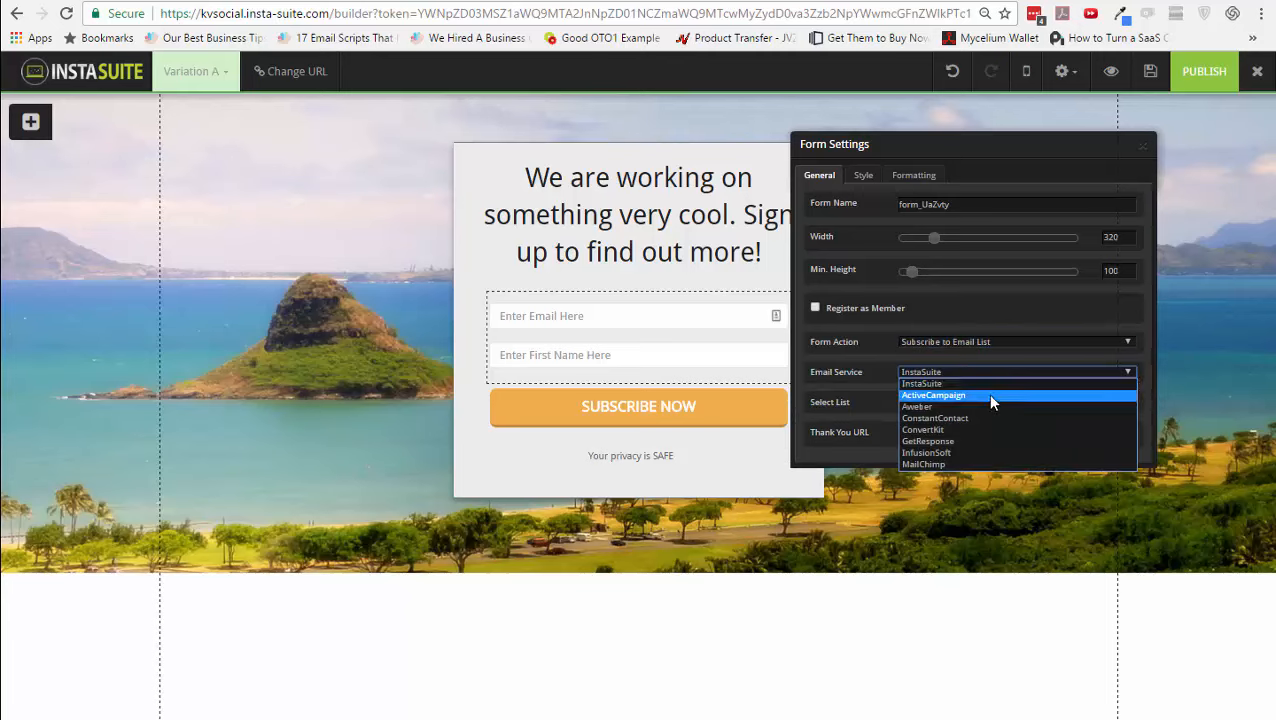
pyautogui.click(971, 374)
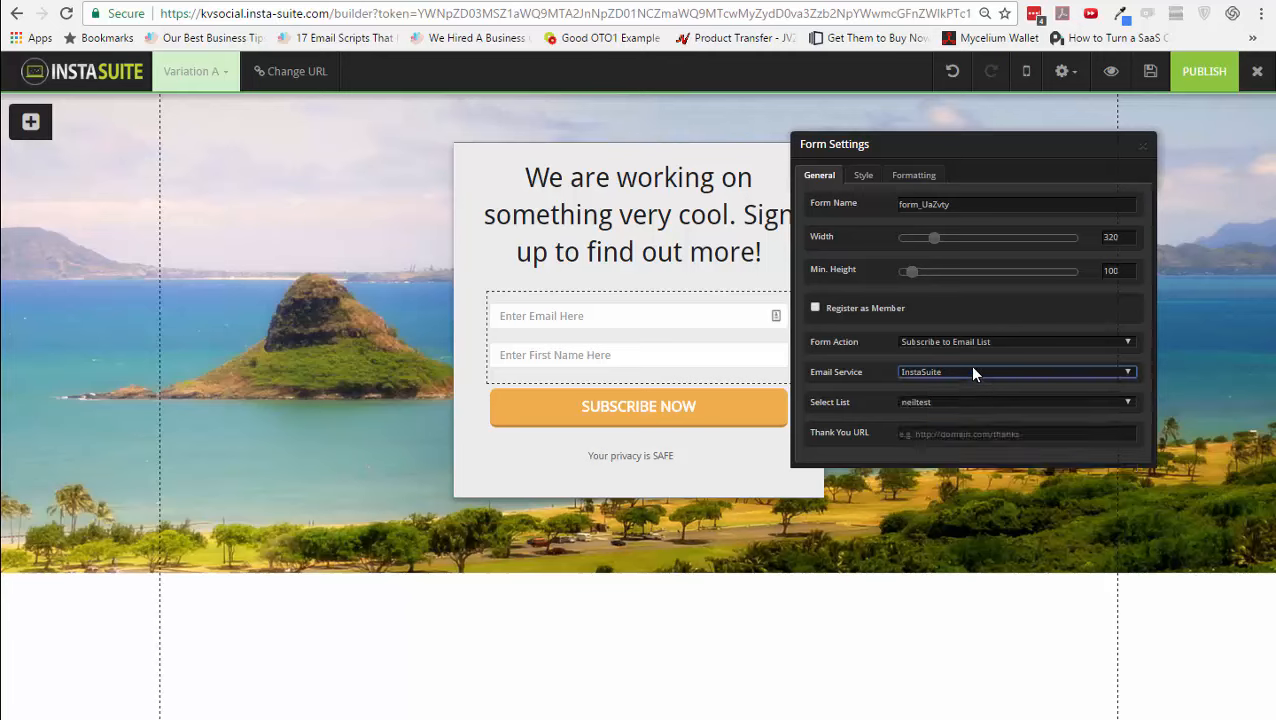
pyautogui.click(979, 345)
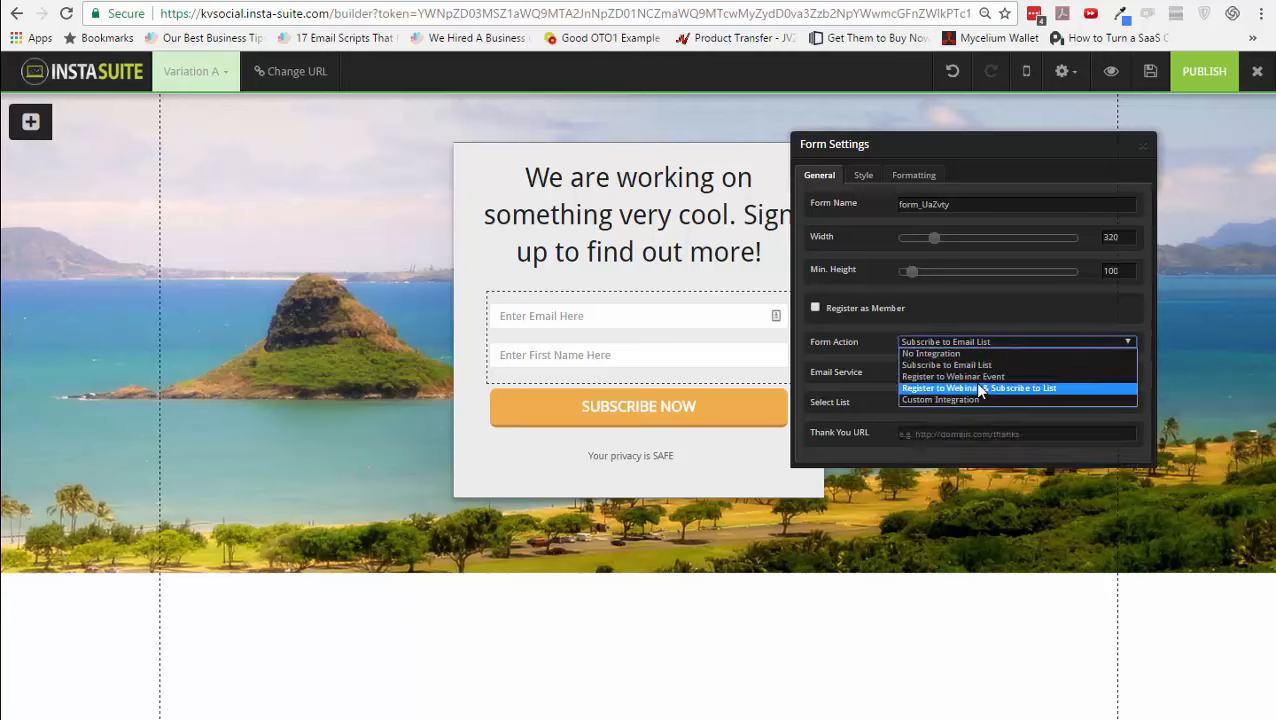
pyautogui.click(979, 399)
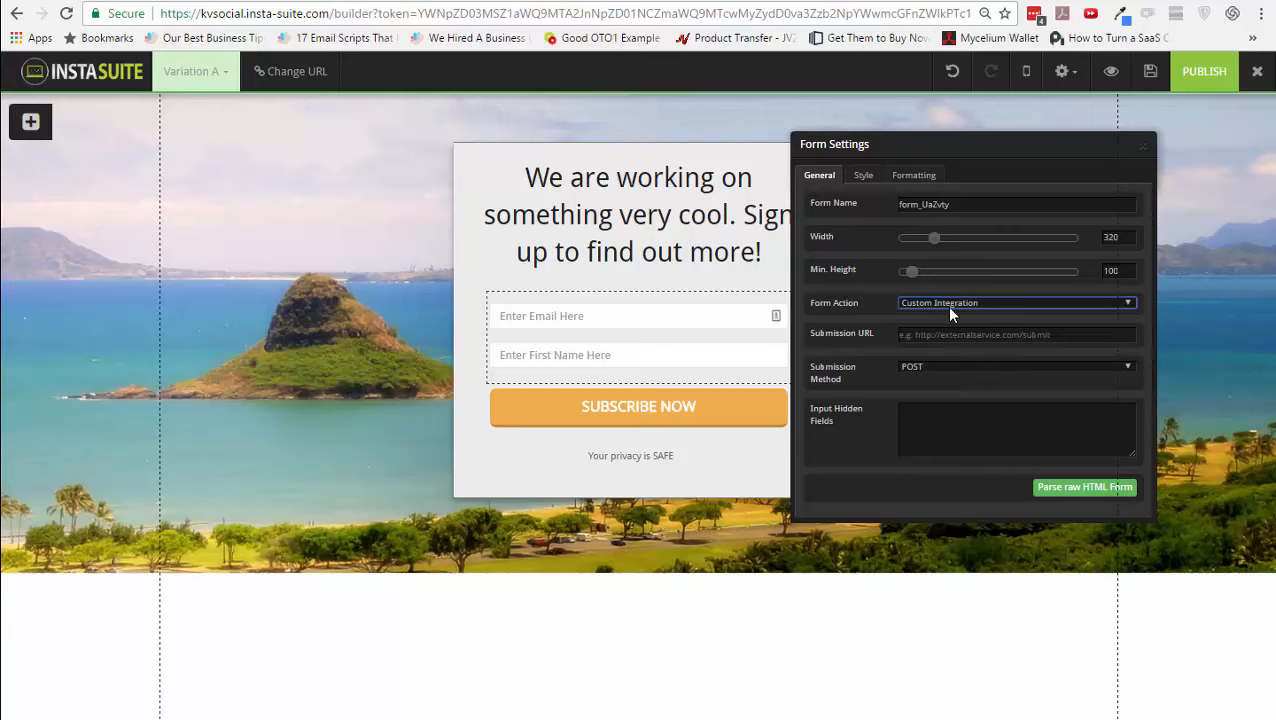
pyautogui.click(1145, 148)
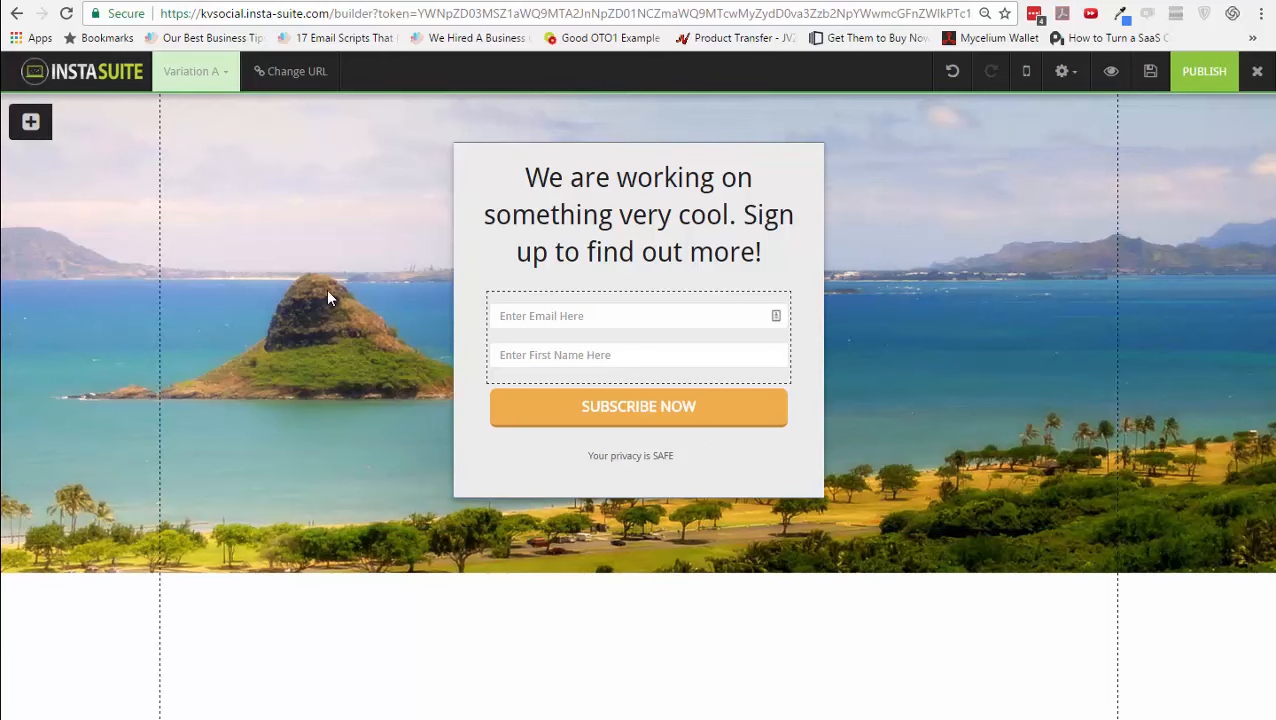
# - Insert the second pre-made block below the hero image
pyautogui.click(31, 121)
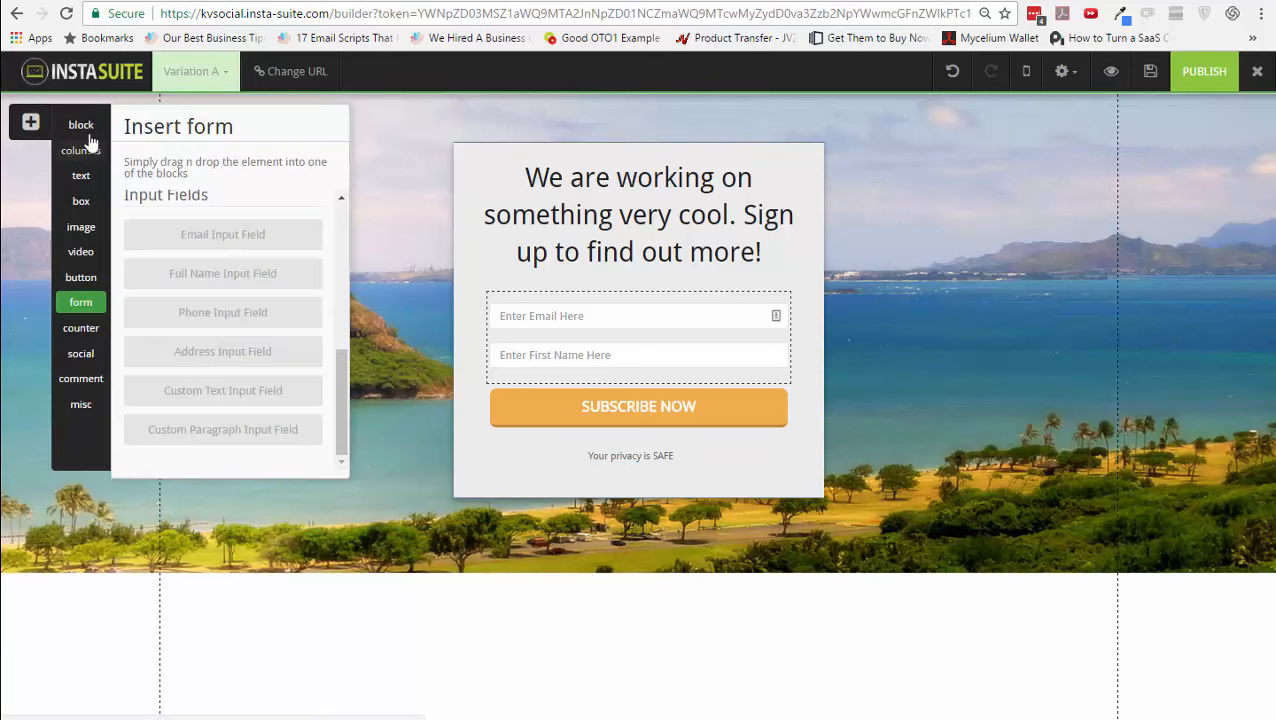
pyautogui.click(93, 132)
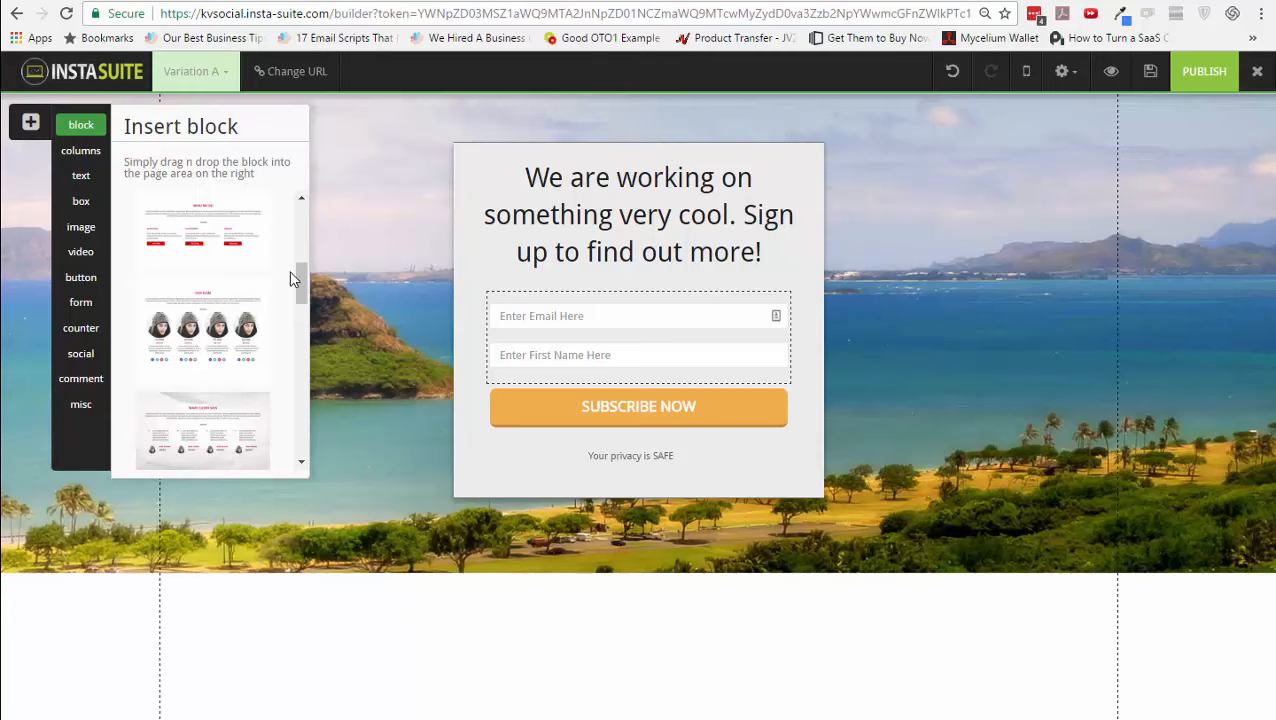
pyautogui.scroll(1, 301, 218)
pyautogui.scroll(3, 301, 218)
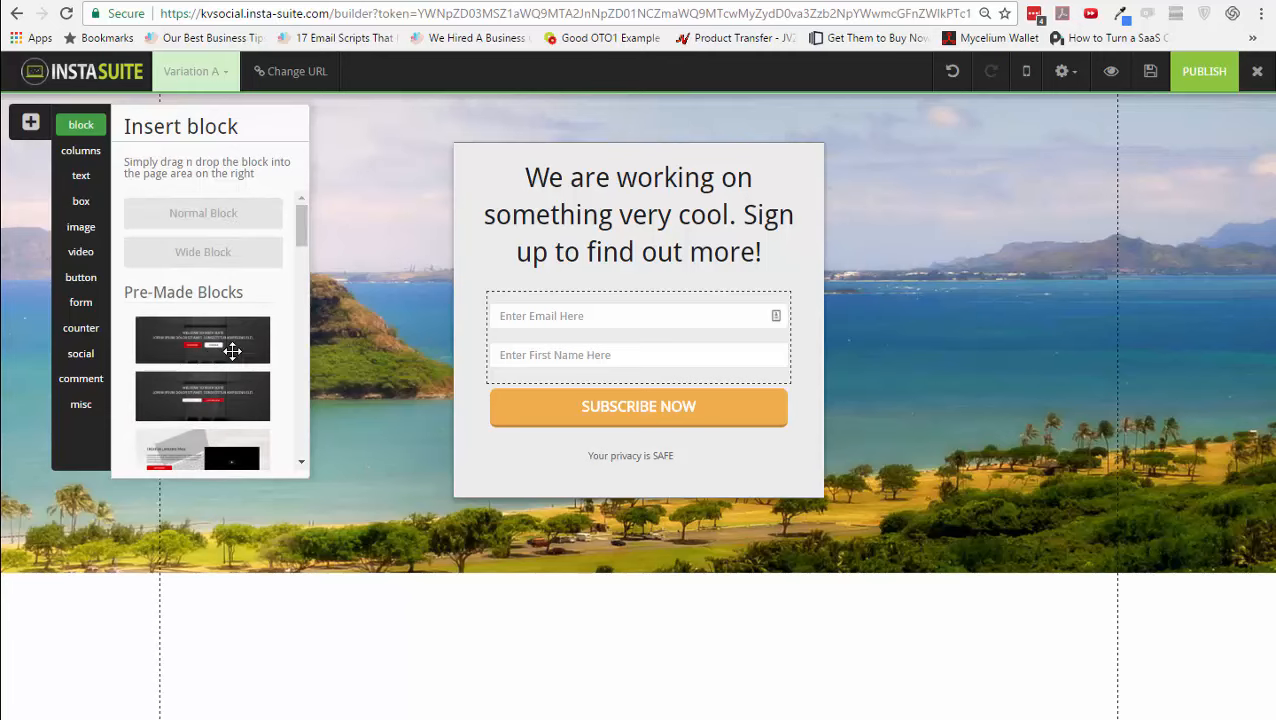
pyautogui.moveTo(217, 380); pyautogui.dragTo(330, 548)
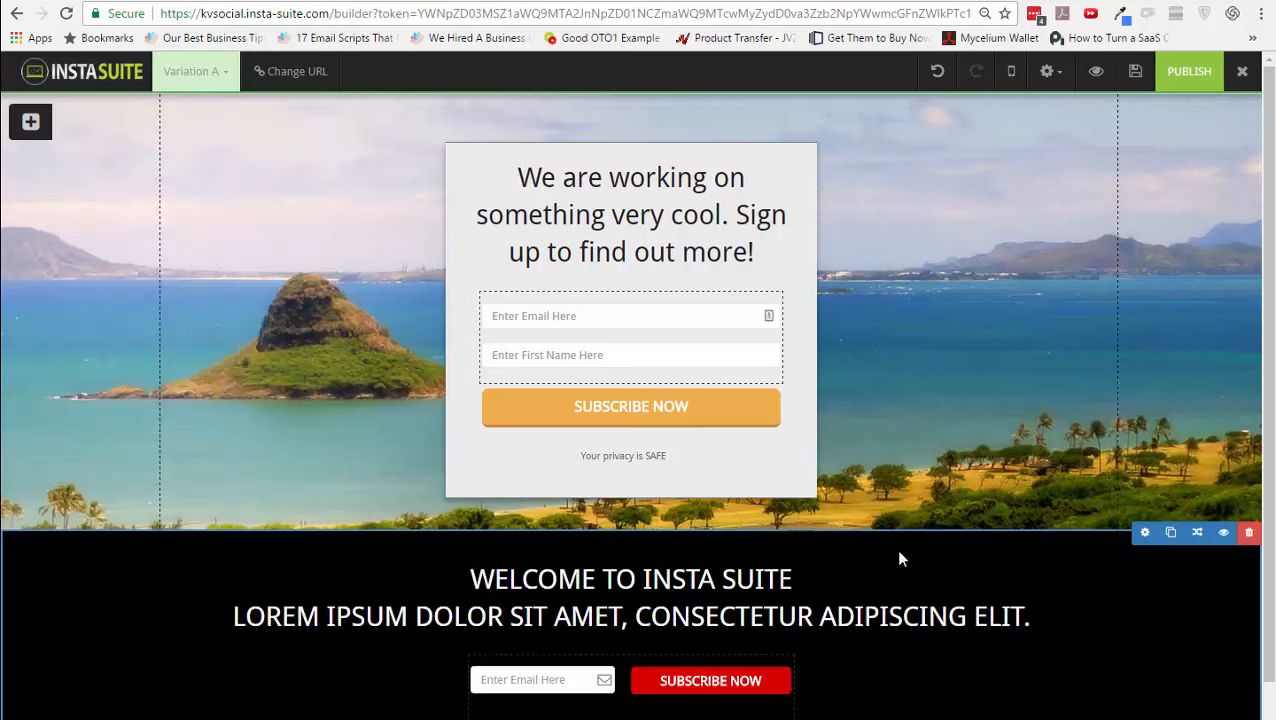
# - Set the welcome block's background colour to red, then to orange
pyautogui.scroll(-1, 1140, 605)
pyautogui.moveTo(1137, 555)
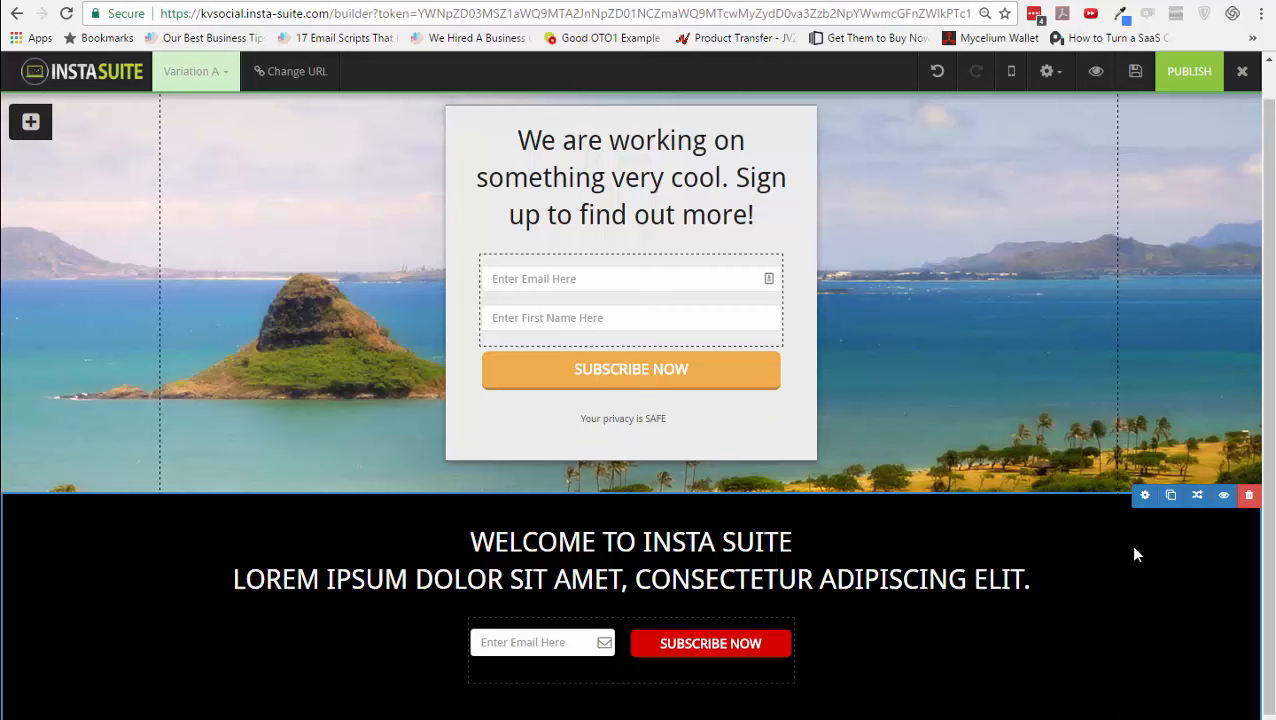
pyautogui.click(1145, 495)
pyautogui.click(921, 270)
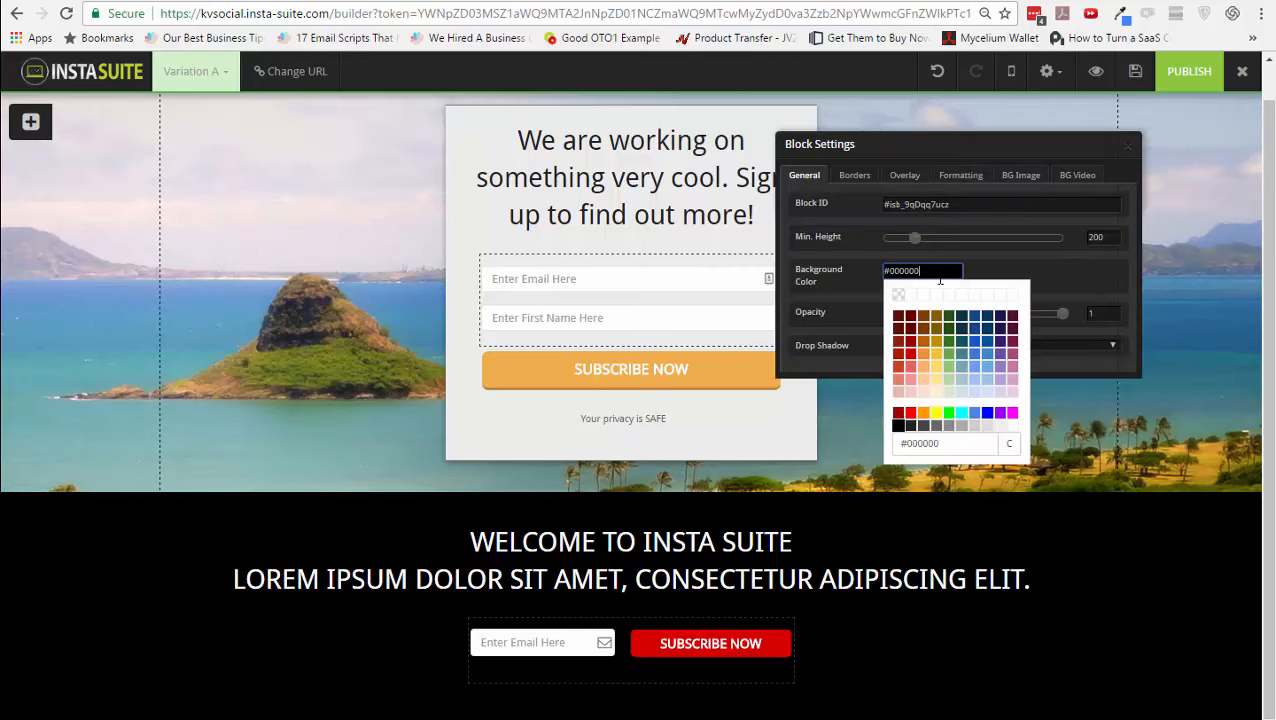
pyautogui.click(909, 364)
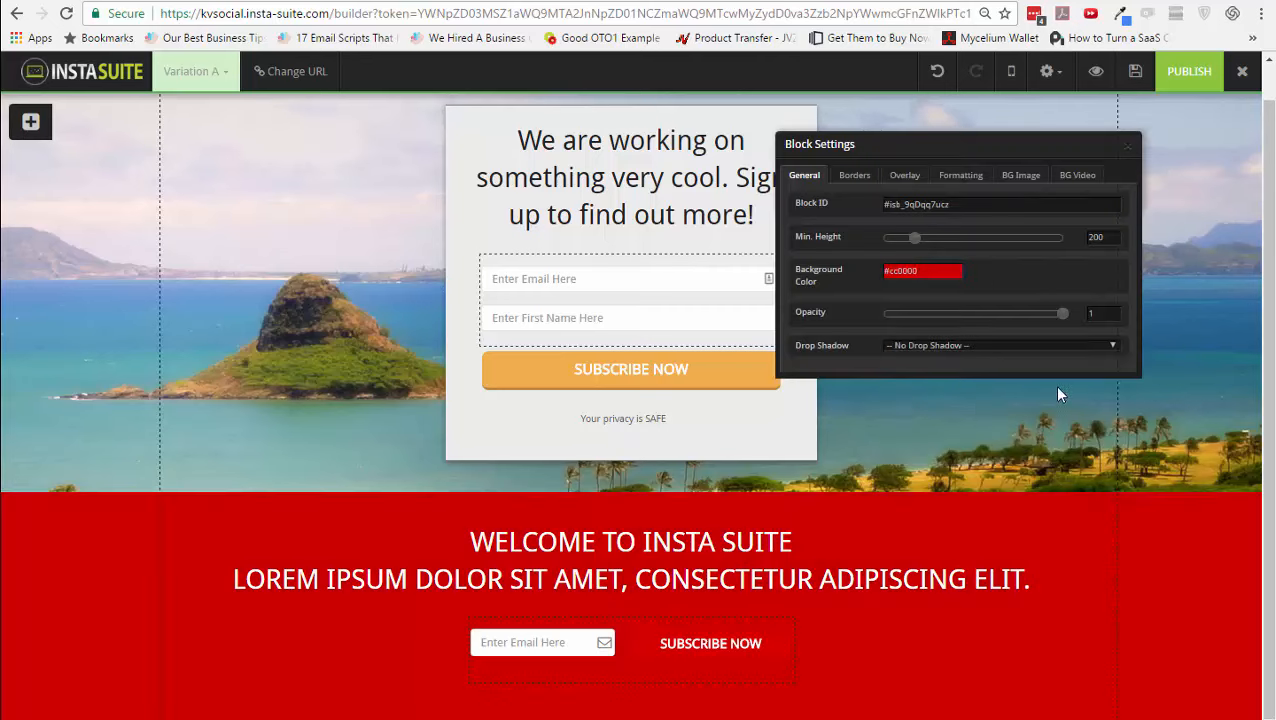
pyautogui.click(930, 271)
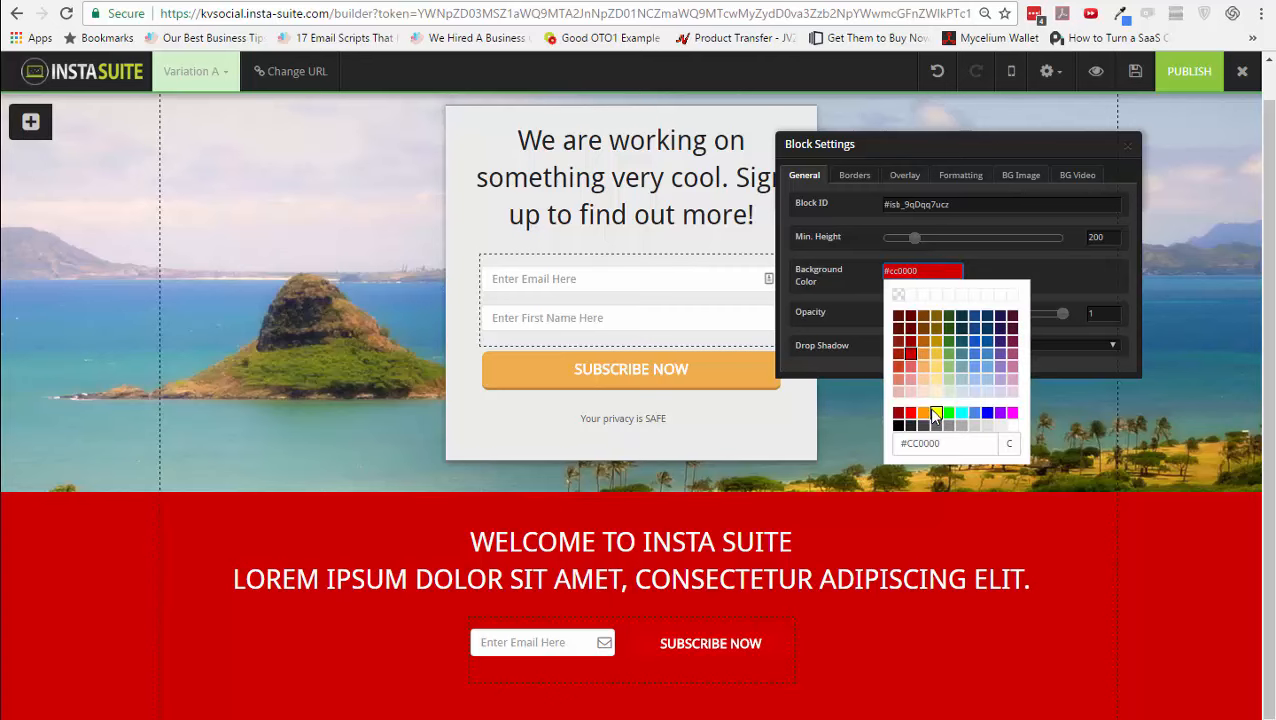
pyautogui.click(933, 412)
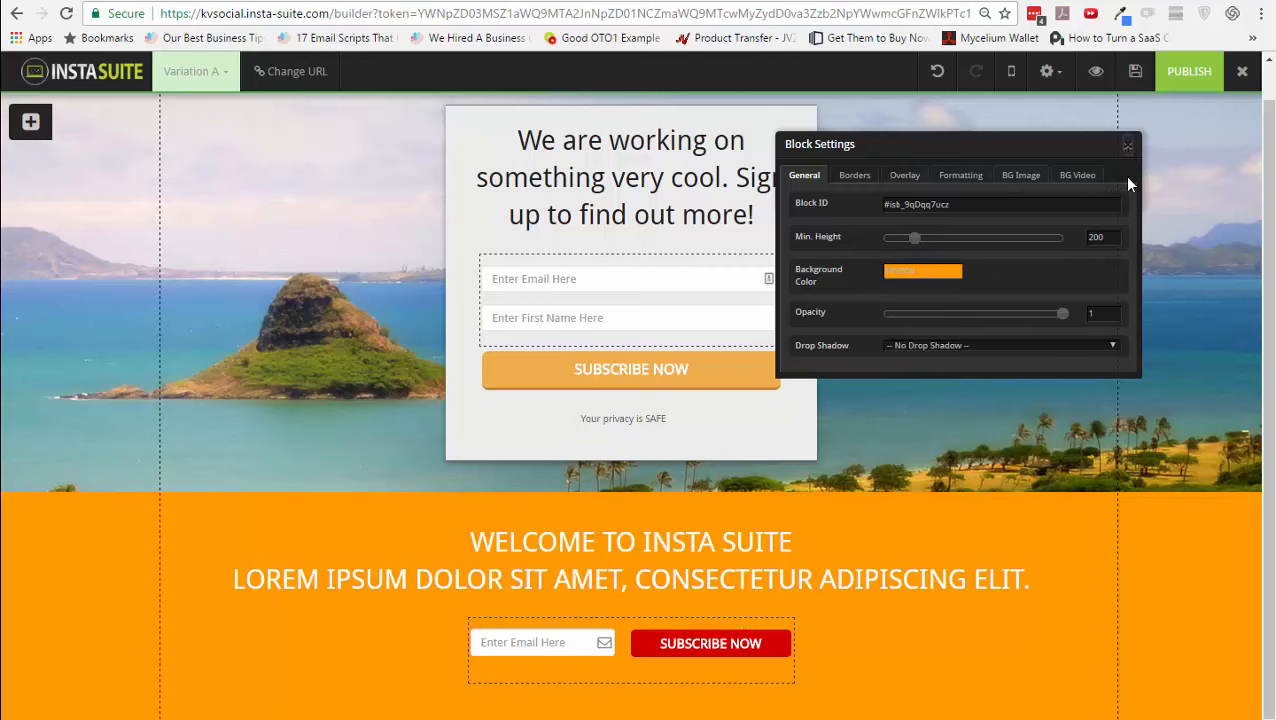
pyautogui.click(1127, 146)
# - Delete the orange welcome block and bring up the column layouts
pyautogui.click(1249, 495)
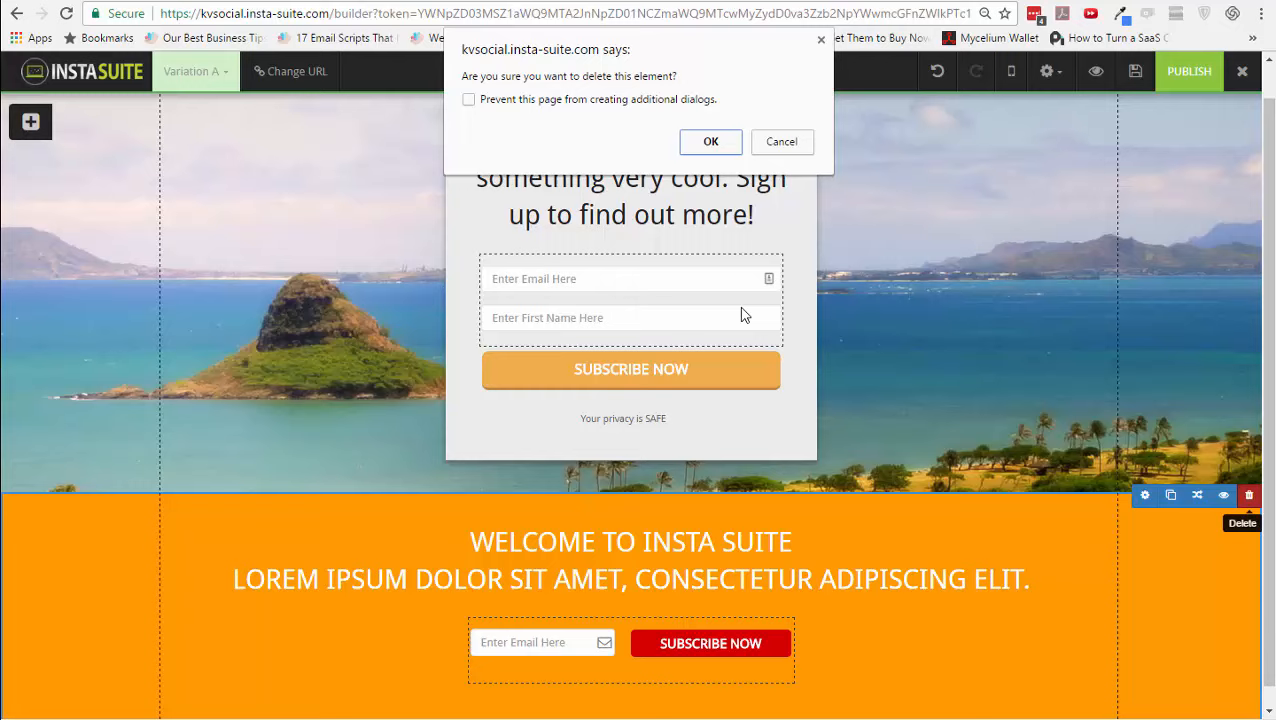
pyautogui.click(711, 141)
pyautogui.click(30, 122)
pyautogui.click(78, 151)
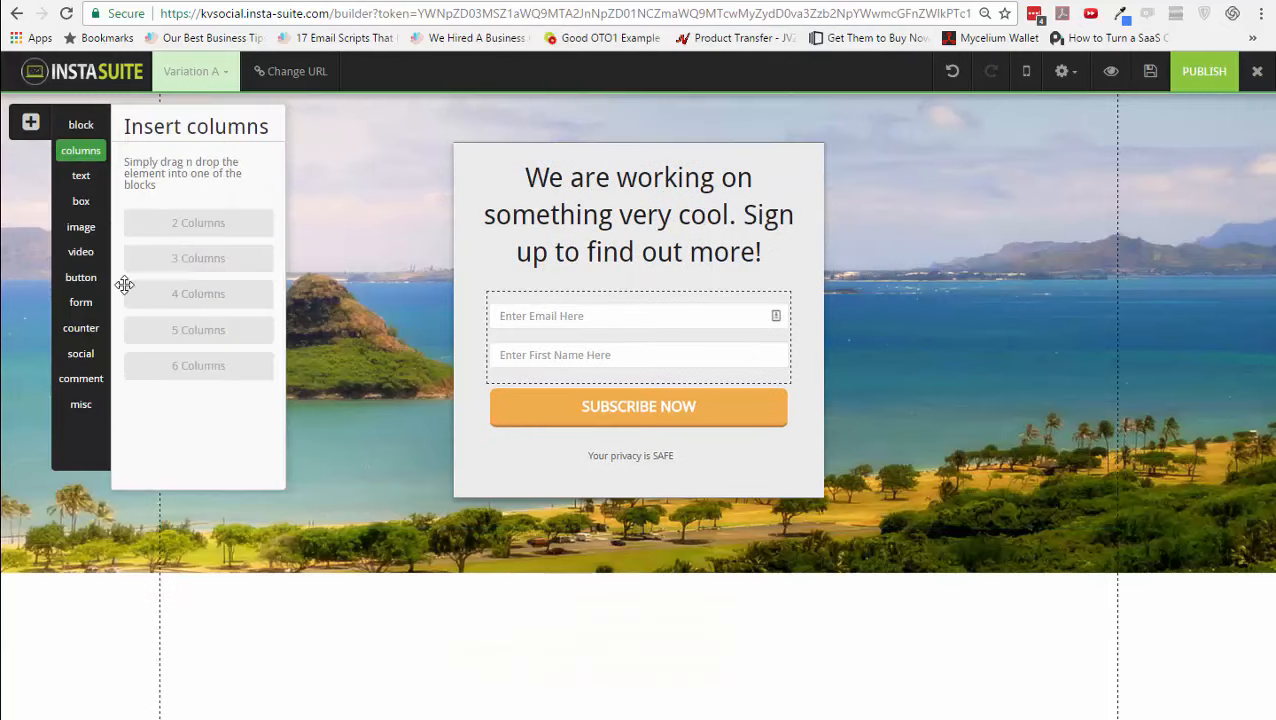
# - Browse the text, box, image, video, button, form, counter, social, comment and misc elements, then open page settings
pyautogui.click(82, 176)
pyautogui.click(82, 201)
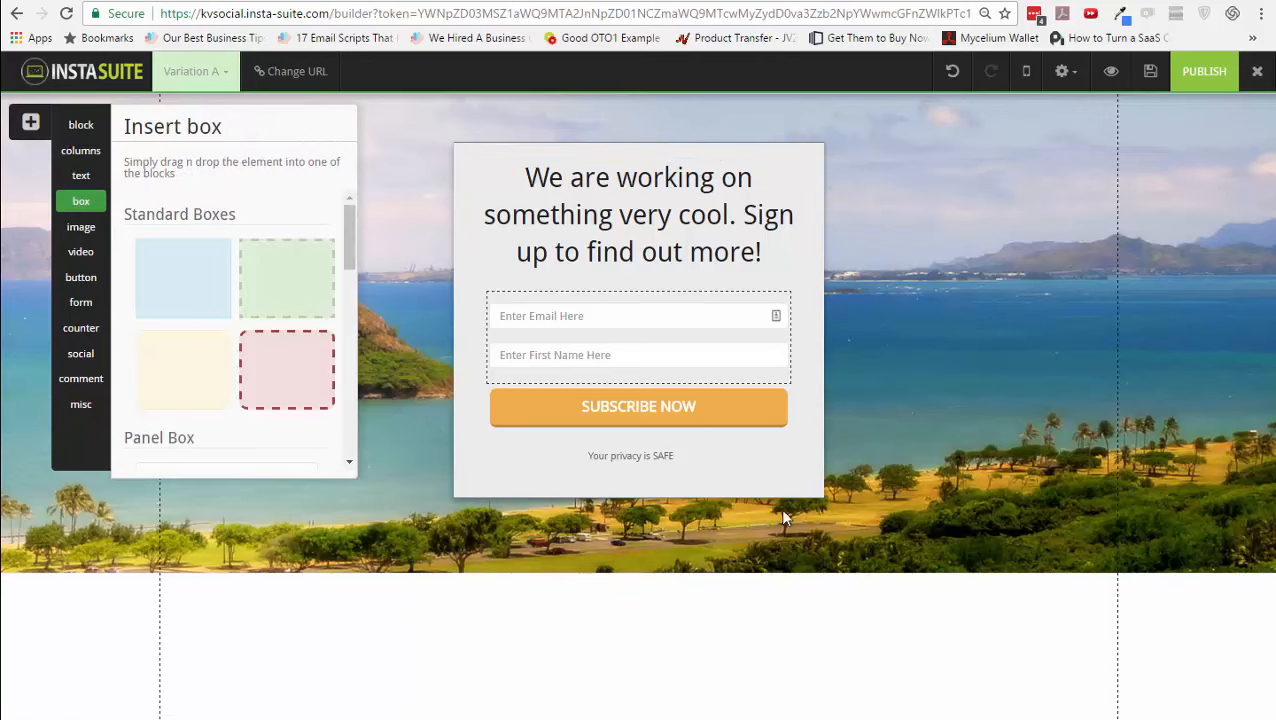
pyautogui.click(86, 235)
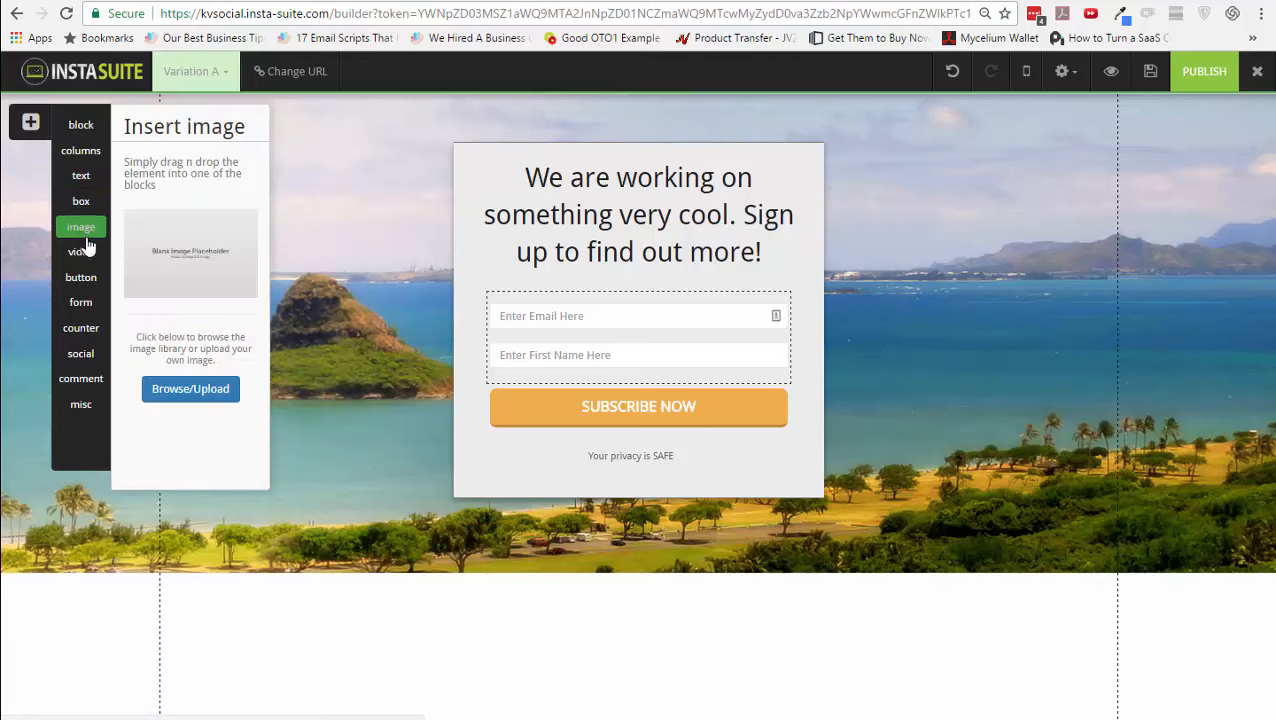
pyautogui.click(87, 255)
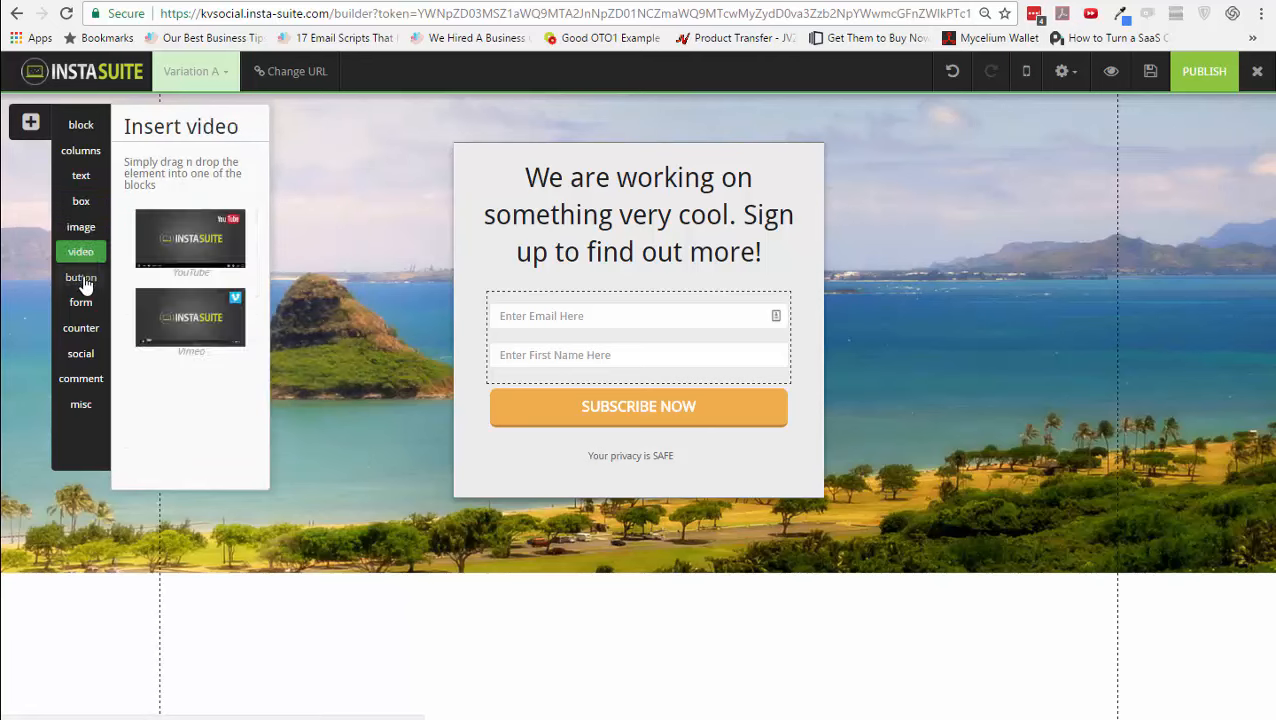
pyautogui.click(84, 281)
pyautogui.click(84, 303)
pyautogui.click(84, 328)
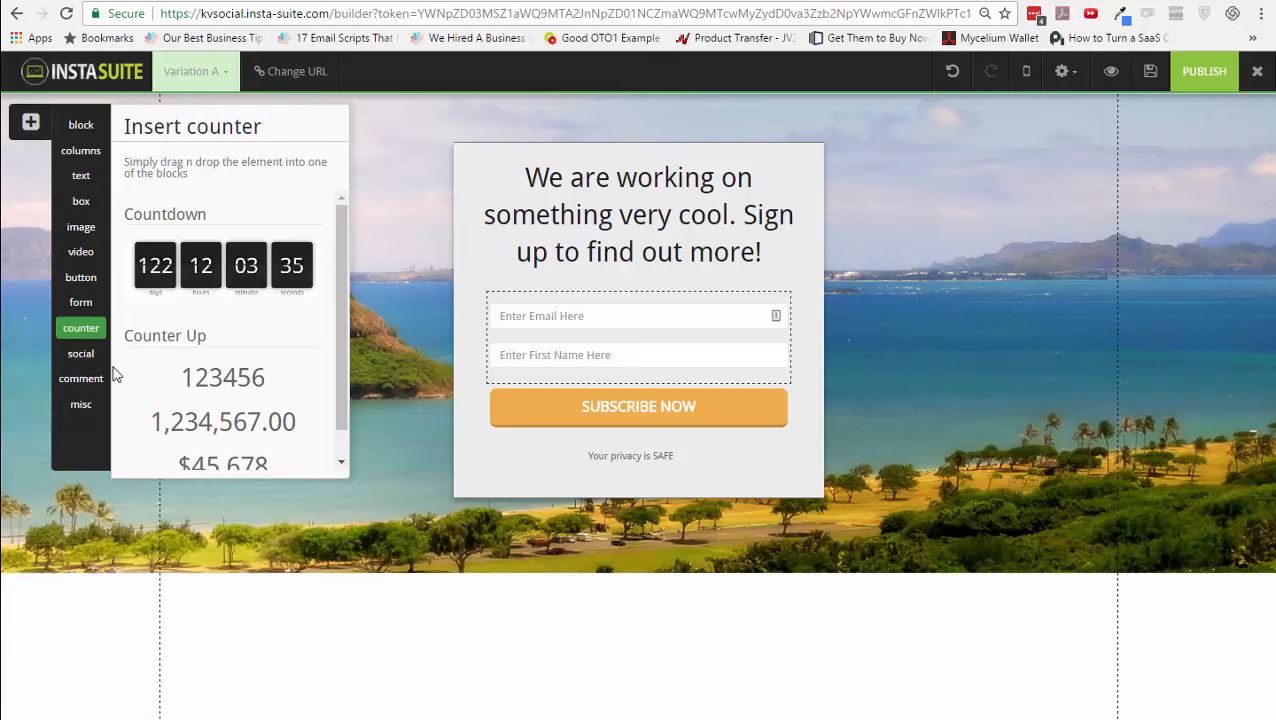
pyautogui.click(94, 356)
pyautogui.click(90, 380)
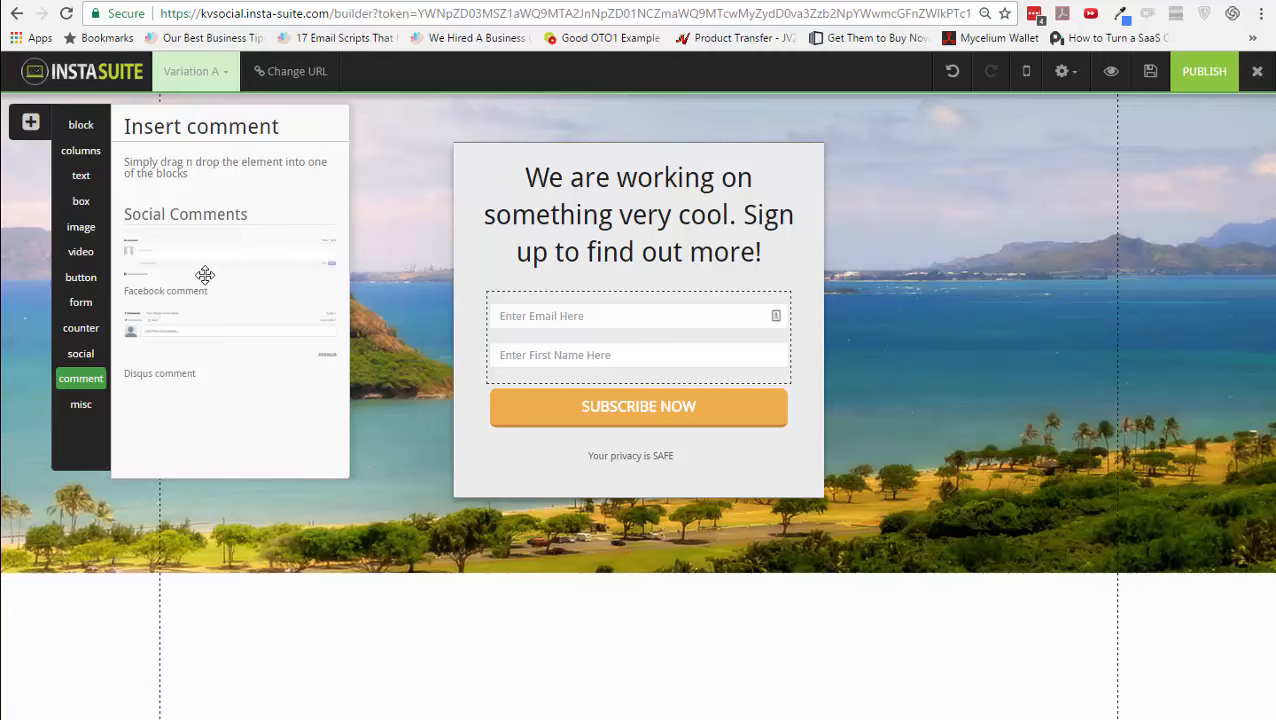
pyautogui.click(84, 406)
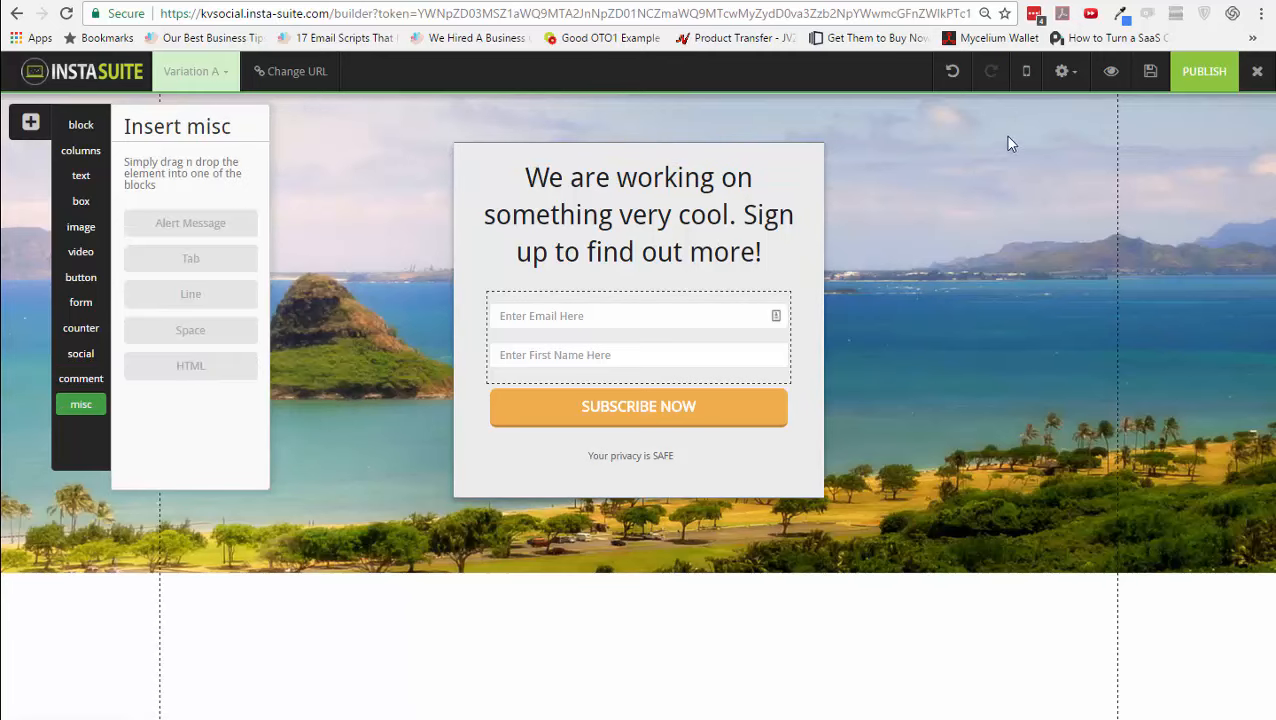
pyautogui.click(1068, 80)
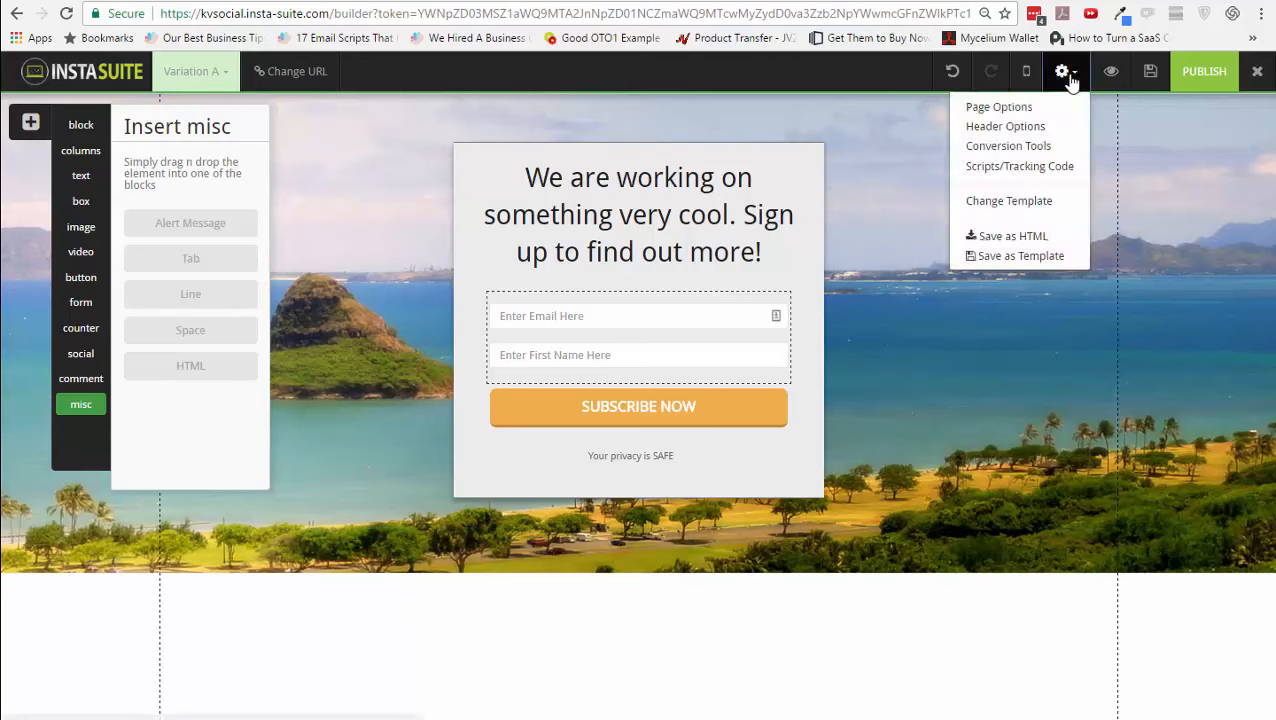
# - Turn on a popup for the page from the conversion tools and open it for editing
pyautogui.click(1050, 148)
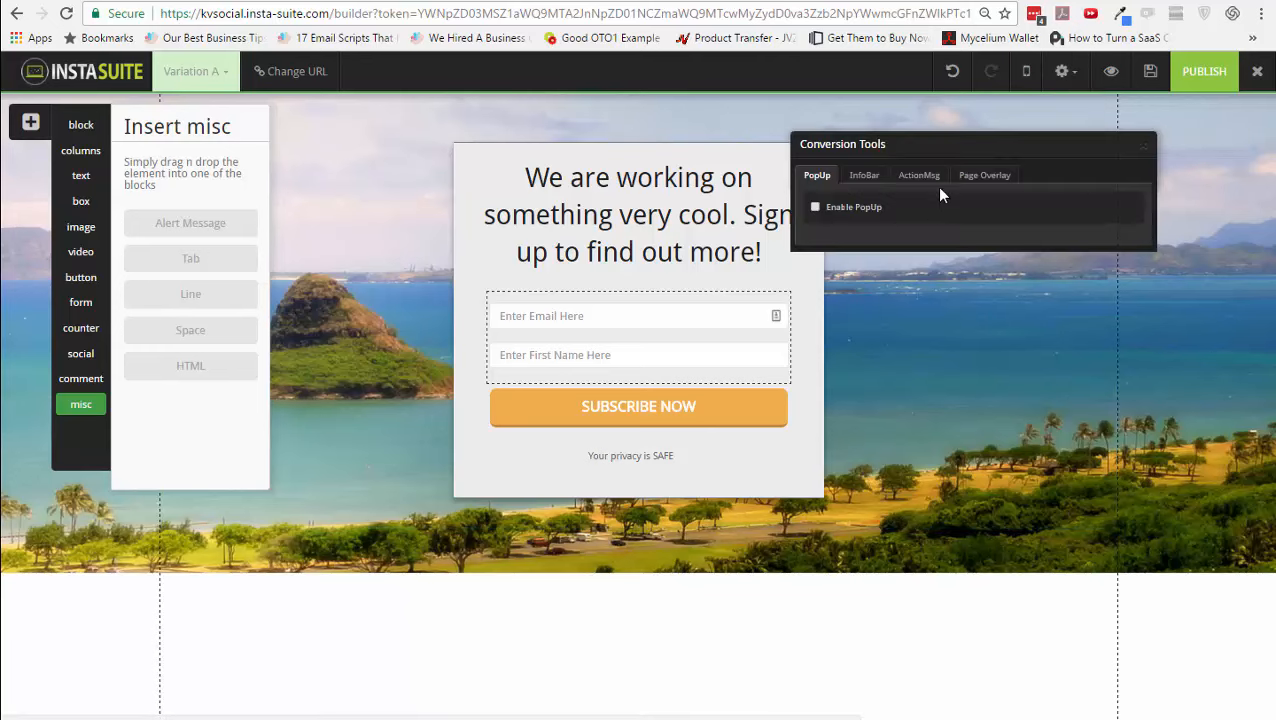
pyautogui.click(848, 211)
pyautogui.click(1086, 330)
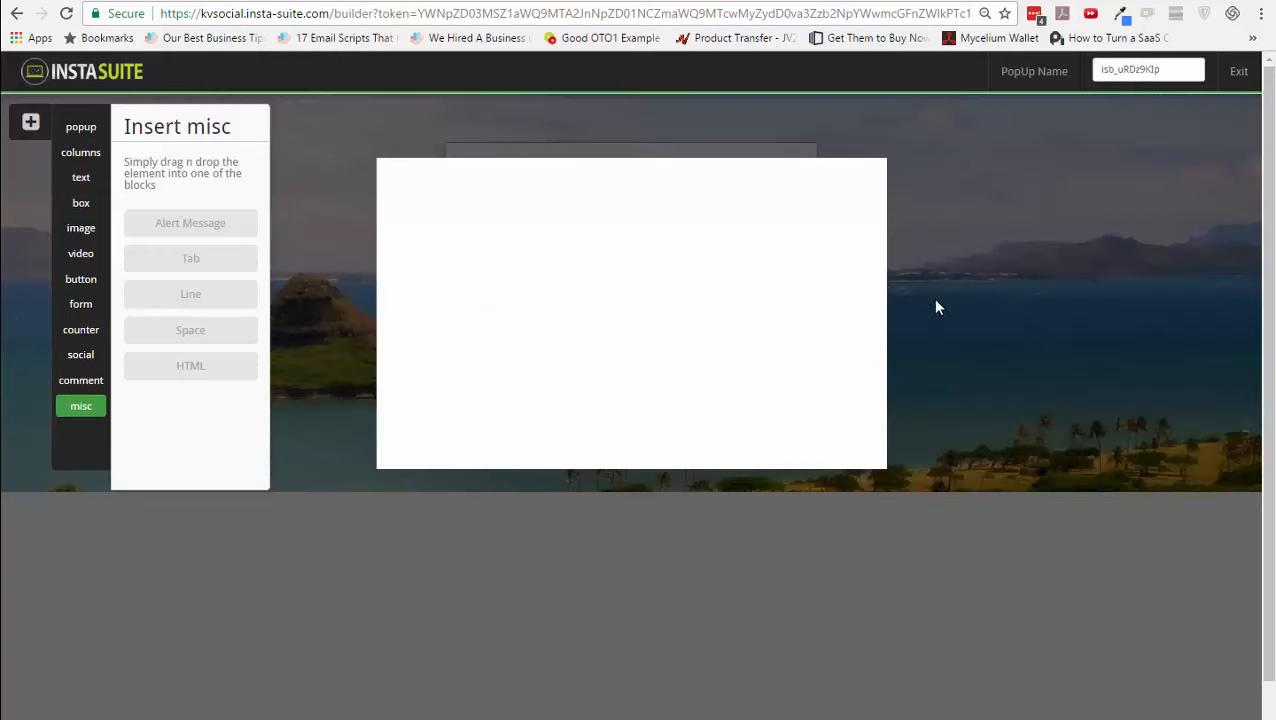
# - Add a Small Heading and a YouTube video to the popup, then open the form block's visibility settings
pyautogui.click(82, 155)
pyautogui.click(87, 180)
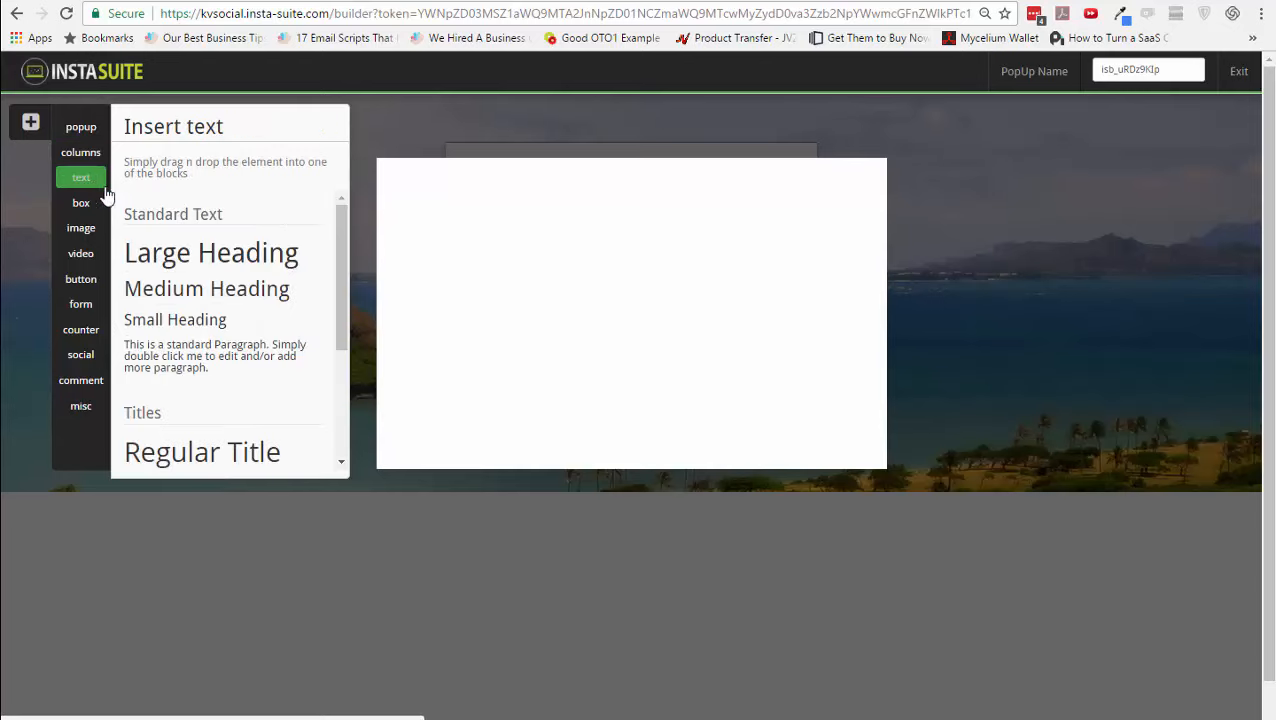
pyautogui.moveTo(245, 328); pyautogui.dragTo(765, 305)
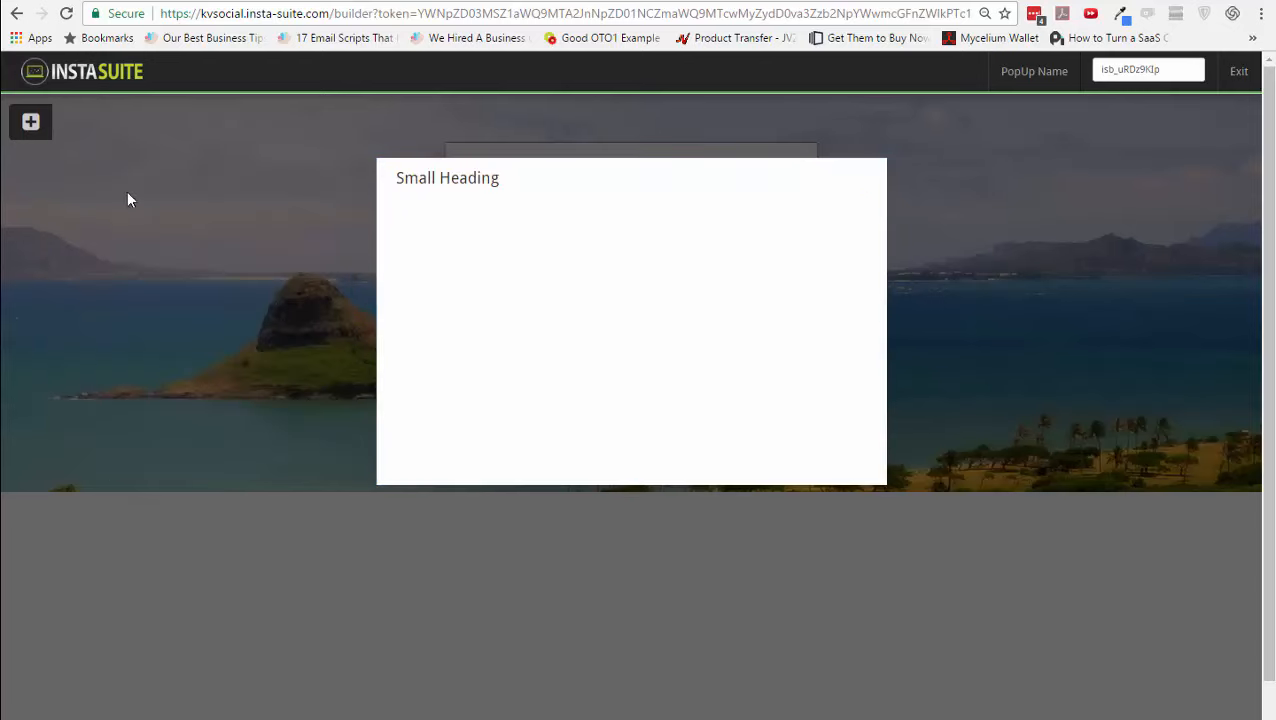
pyautogui.click(42, 130)
pyautogui.click(81, 258)
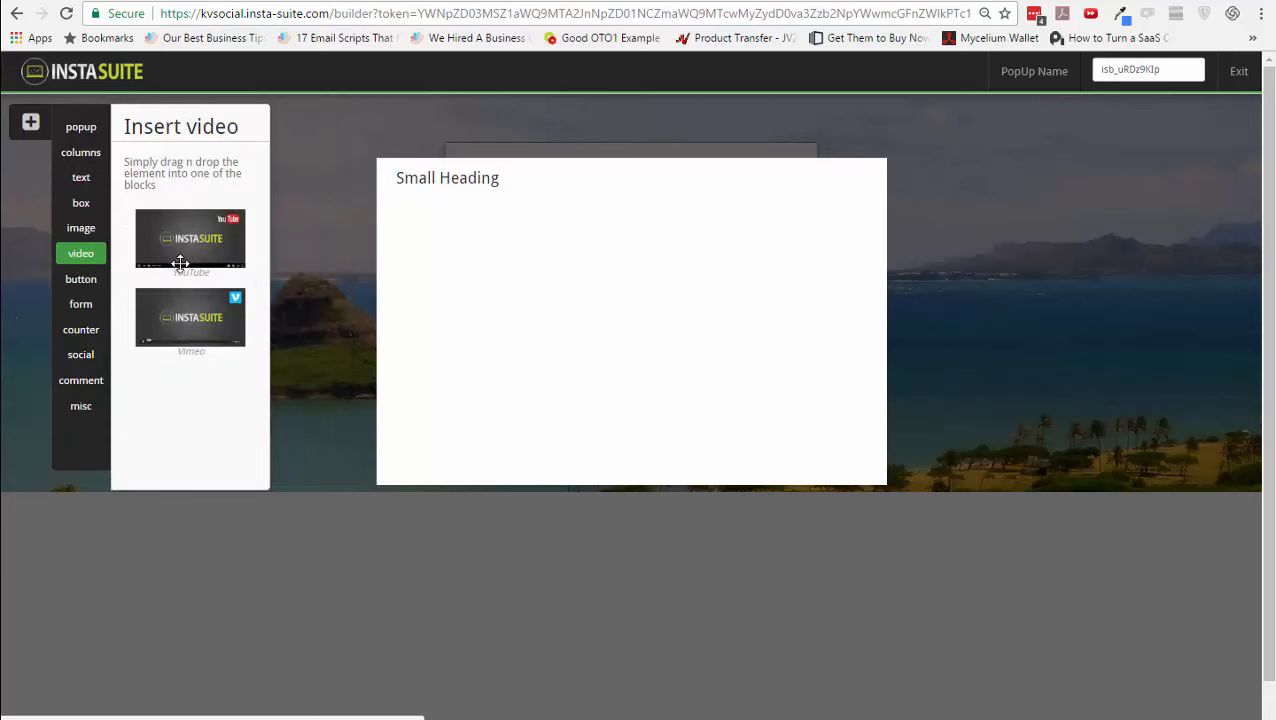
pyautogui.moveTo(179, 265); pyautogui.dragTo(570, 282)
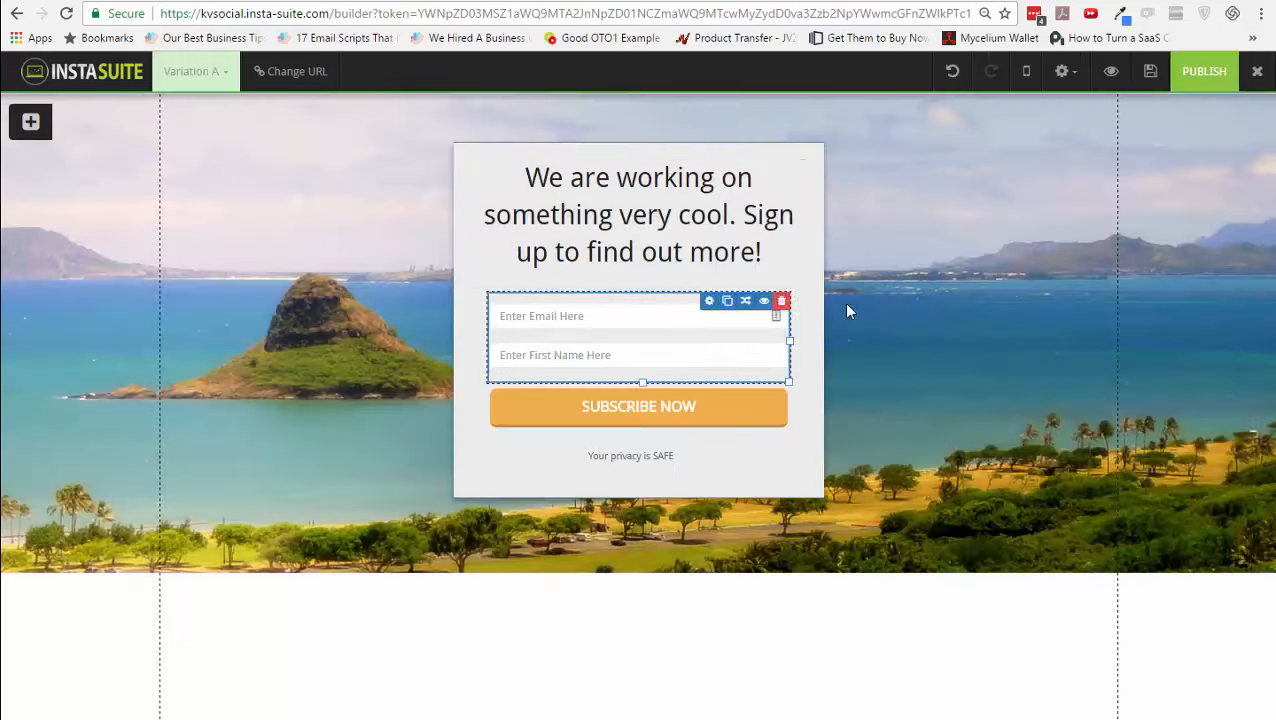
pyautogui.click(1070, 92)
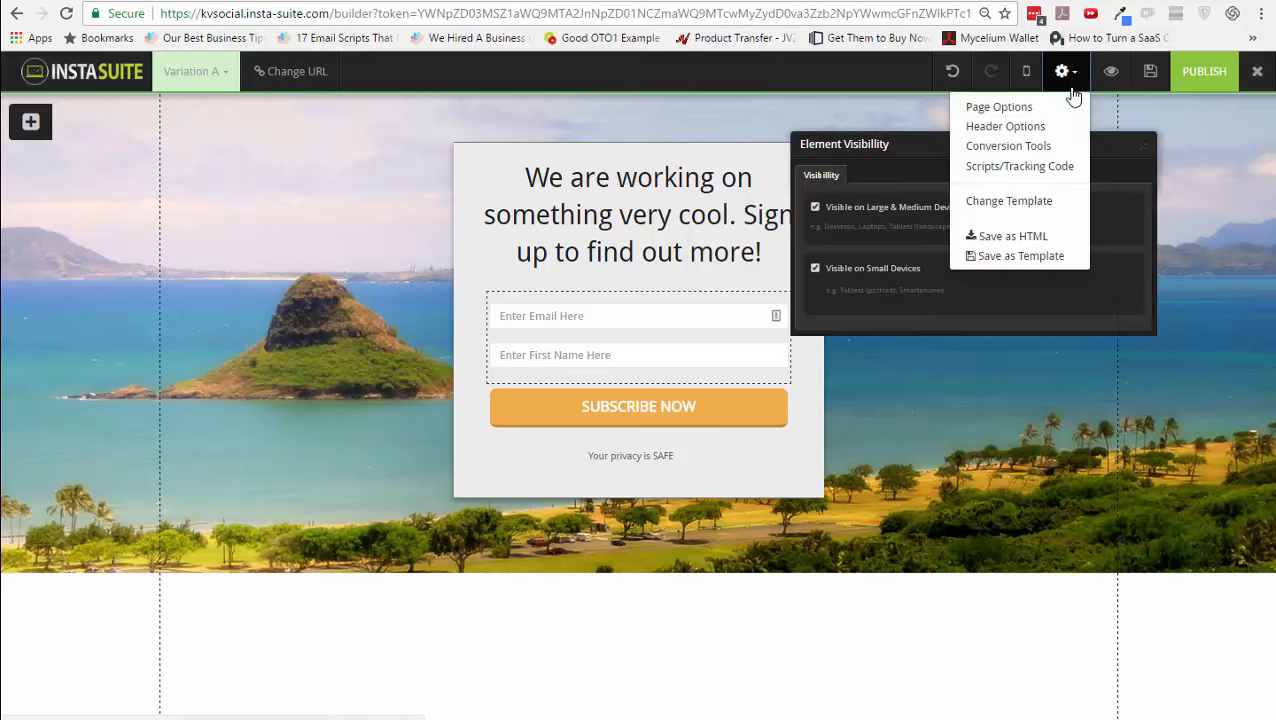
# - Close Element Visibility and review the ActionMsg and Page Overlay conversion tools without changes
pyautogui.click(1140, 144)
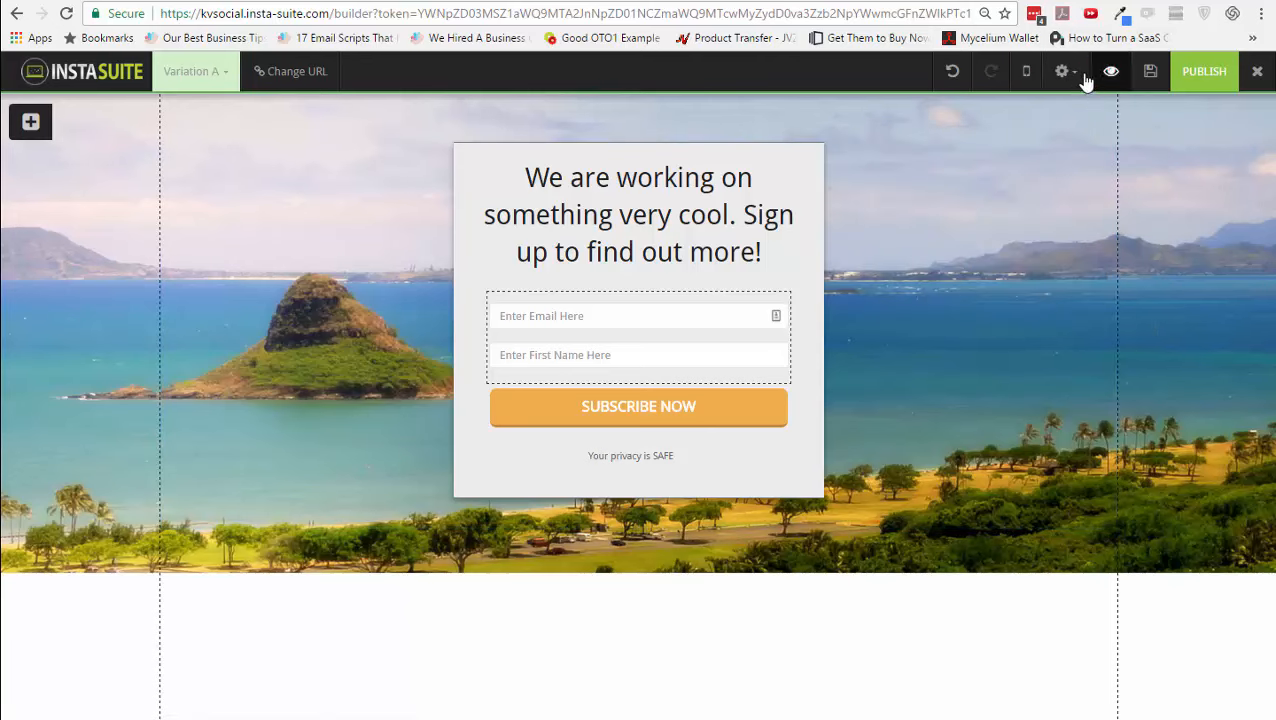
pyautogui.click(1071, 74)
pyautogui.click(1008, 146)
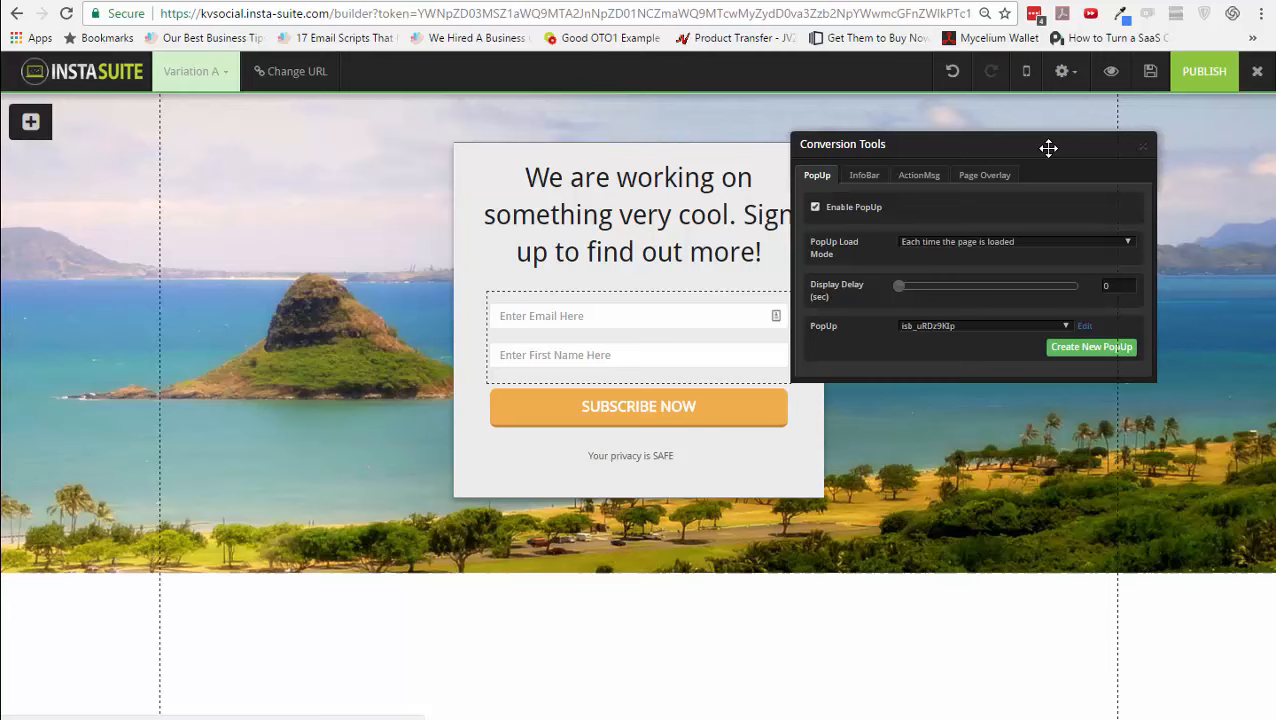
pyautogui.click(930, 176)
pyautogui.click(976, 178)
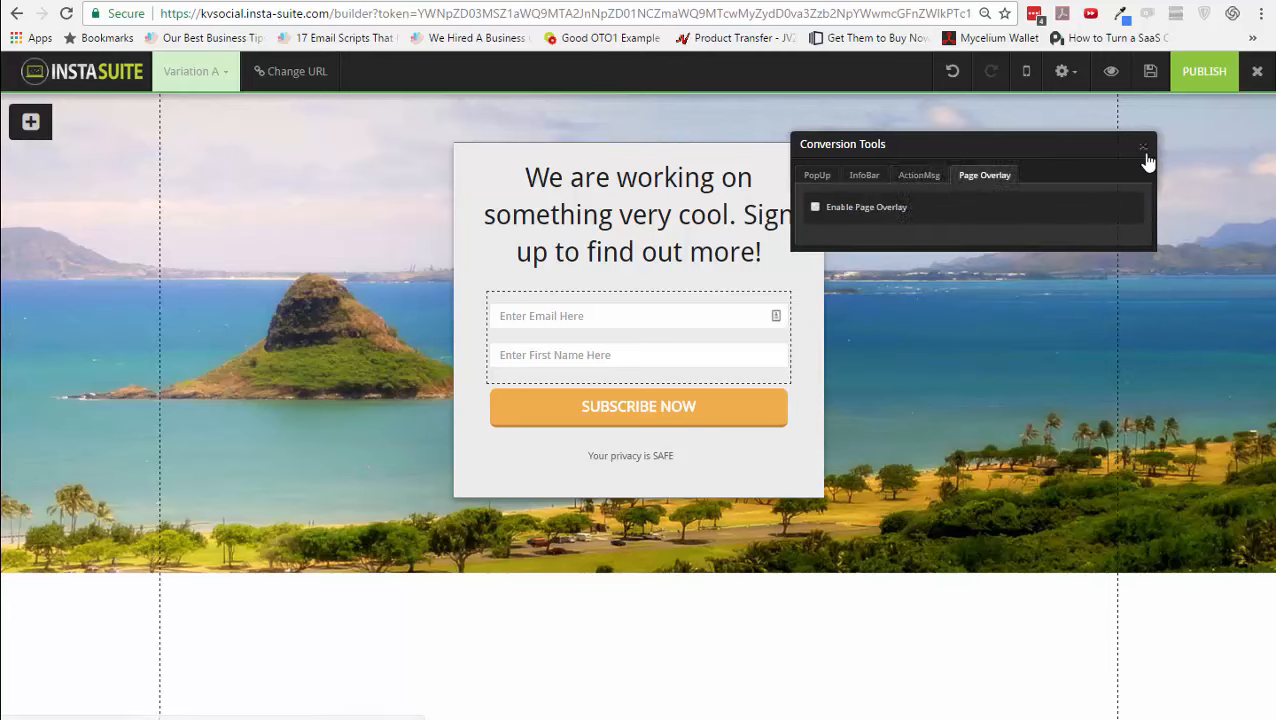
pyautogui.click(1143, 146)
# - Look over the Page Options title field and the Header Options, closing both unchanged
pyautogui.click(1063, 74)
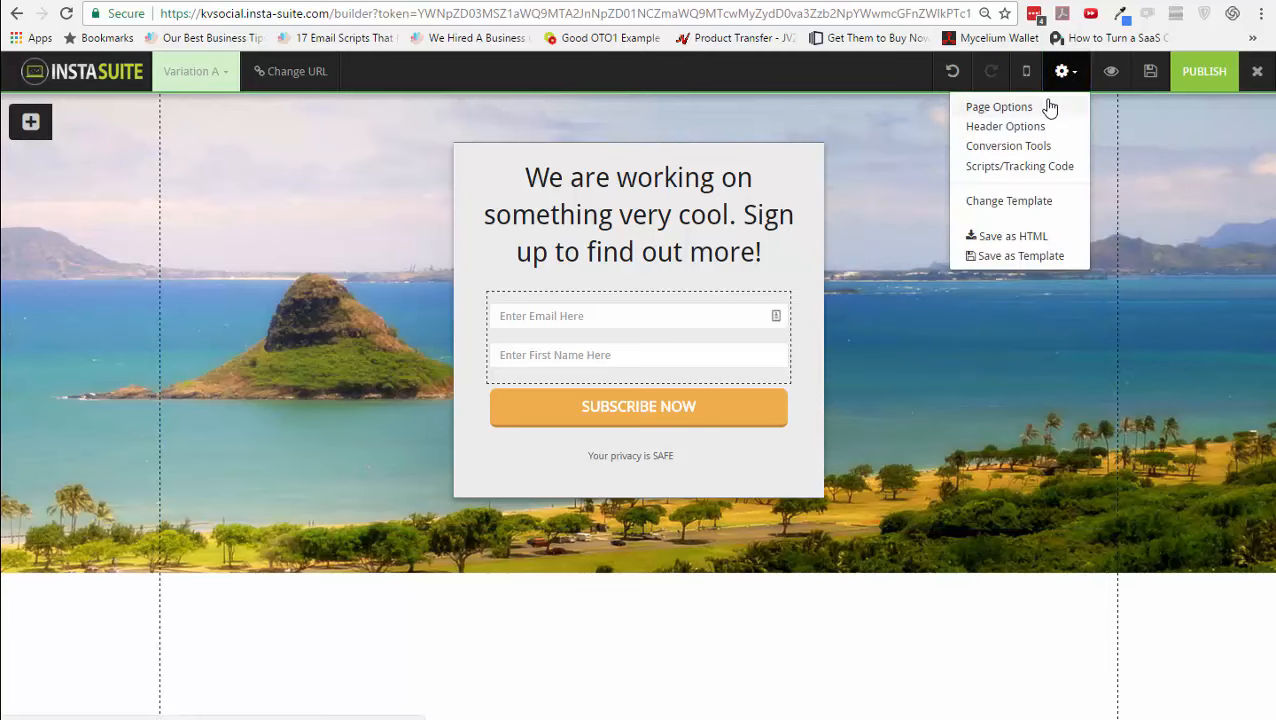
pyautogui.click(1036, 107)
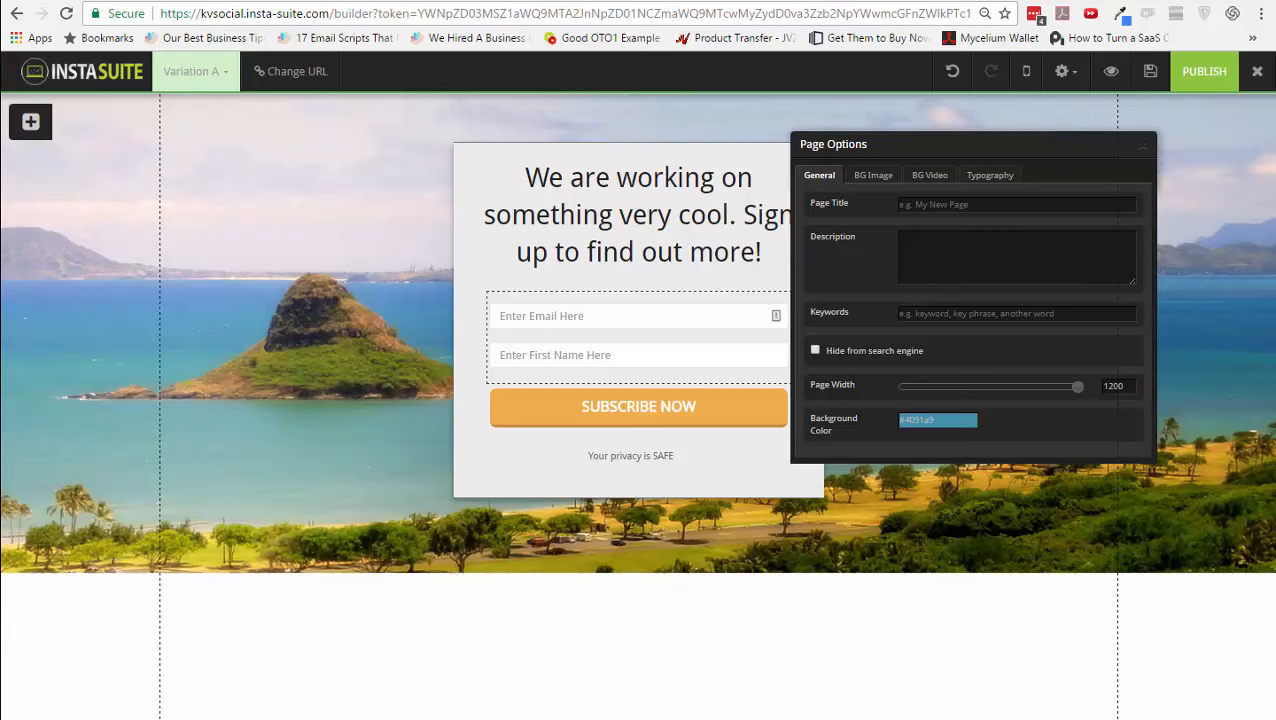
pyautogui.click(960, 207)
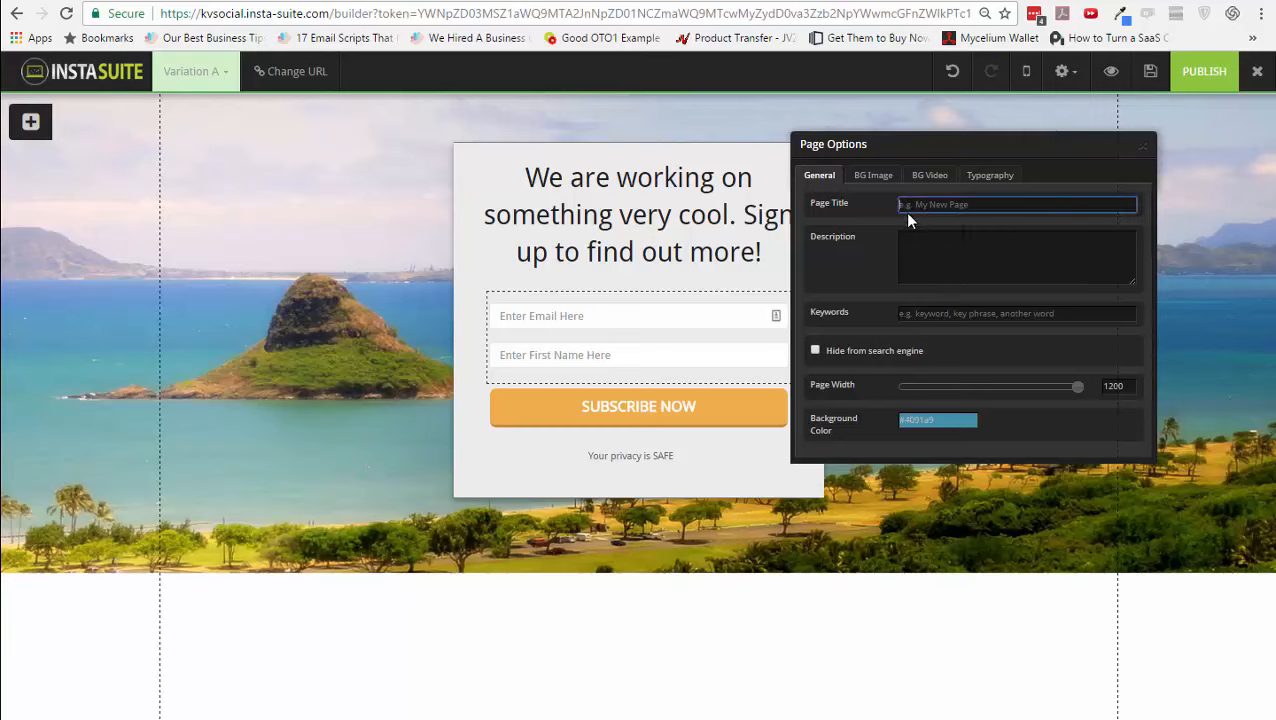
pyautogui.click(1146, 151)
pyautogui.click(1063, 71)
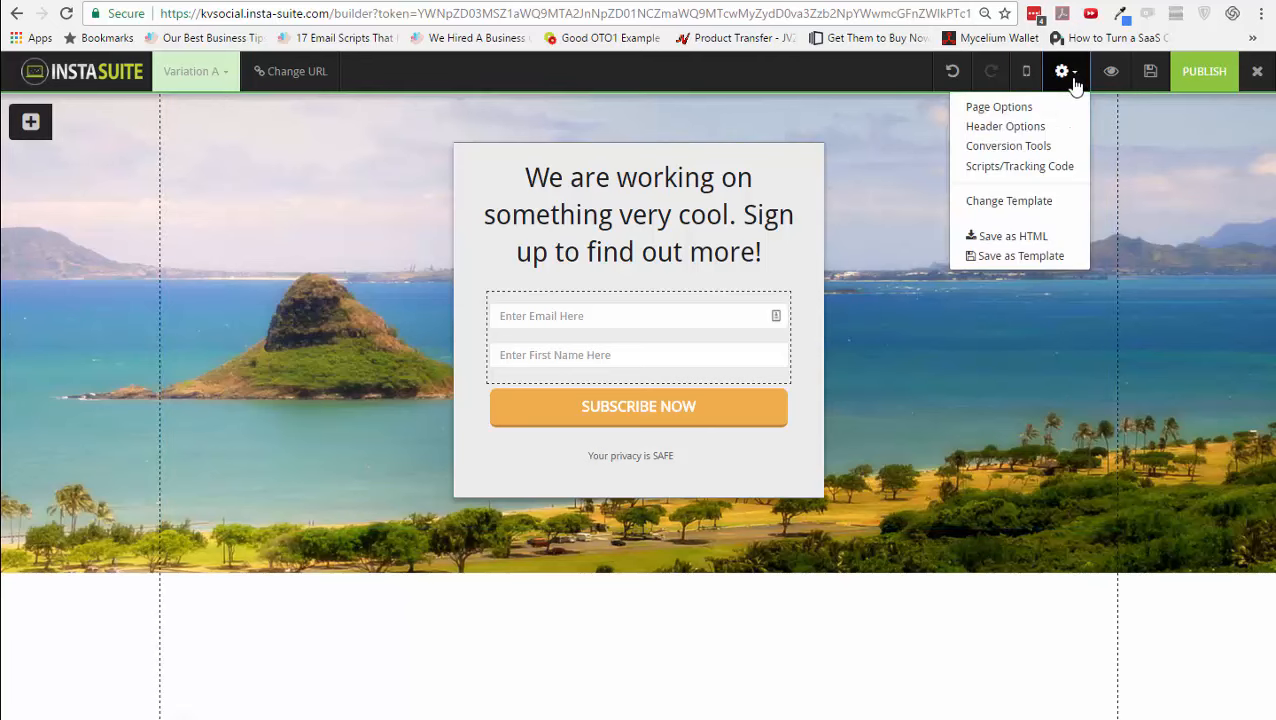
pyautogui.click(1047, 128)
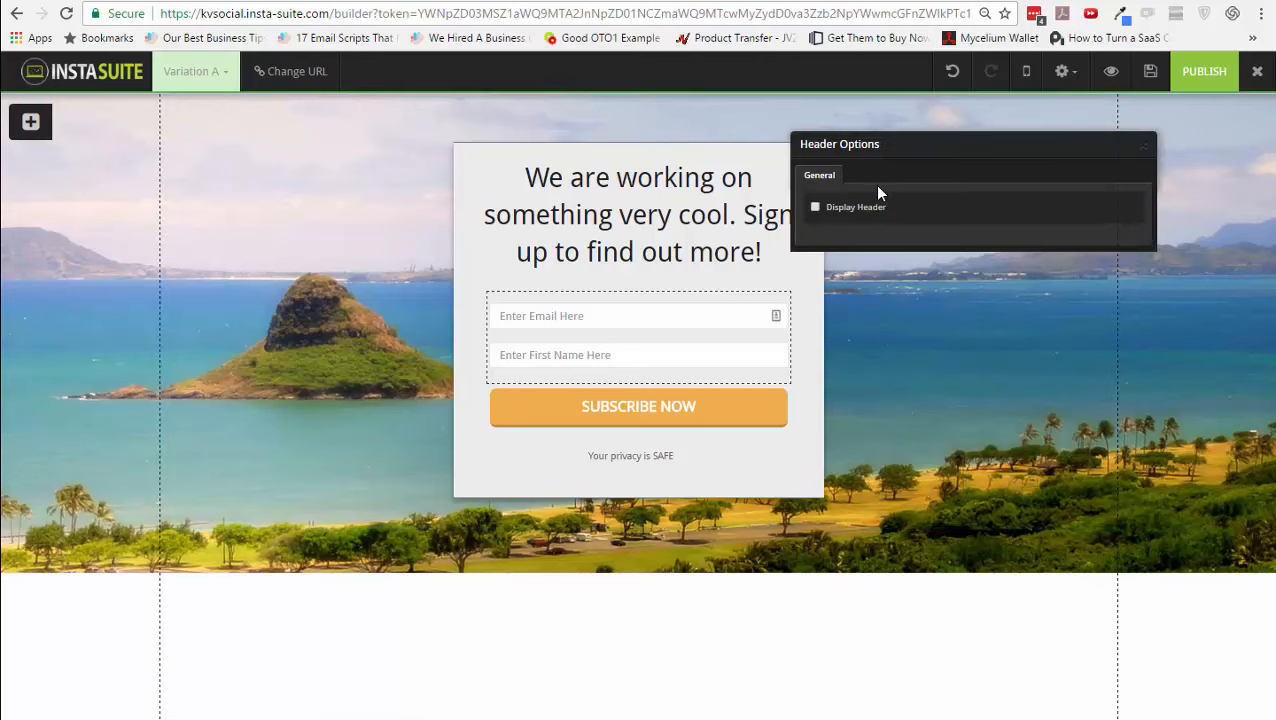
pyautogui.click(1143, 150)
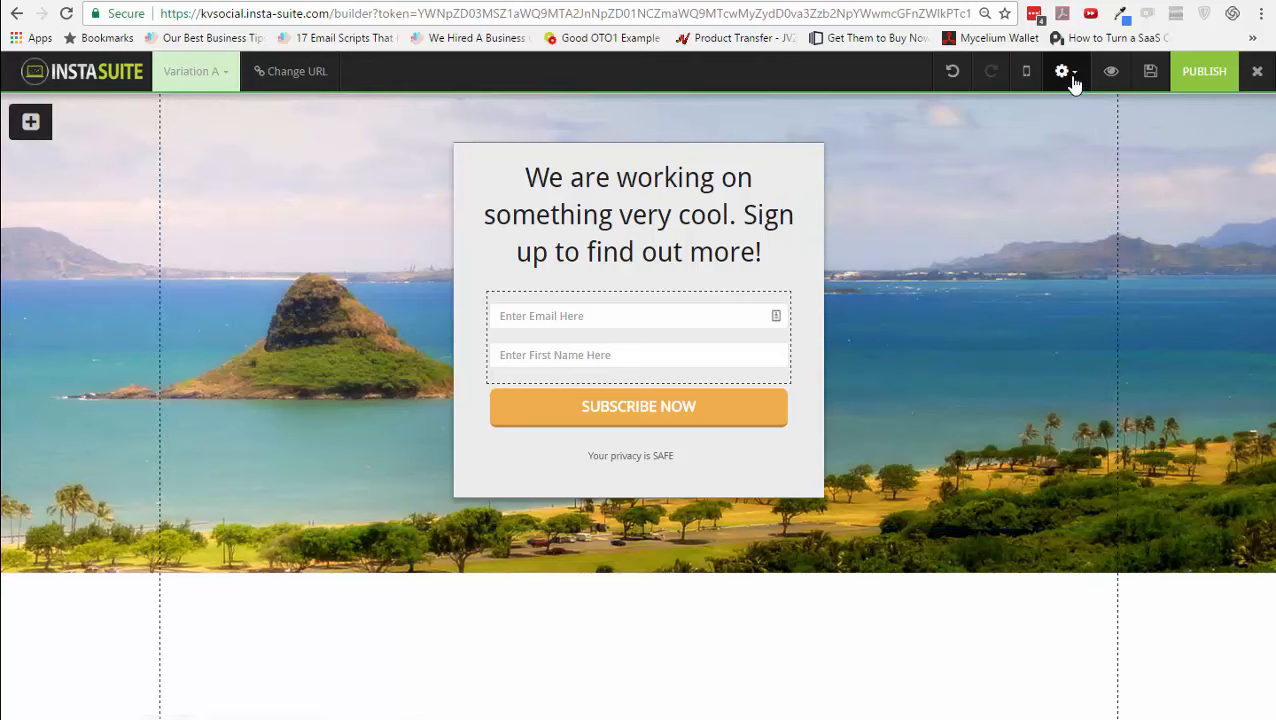
# - Check the Scripts/Tracking Code settings unchanged and return to the page settings list
pyautogui.click(1066, 74)
pyautogui.click(1055, 165)
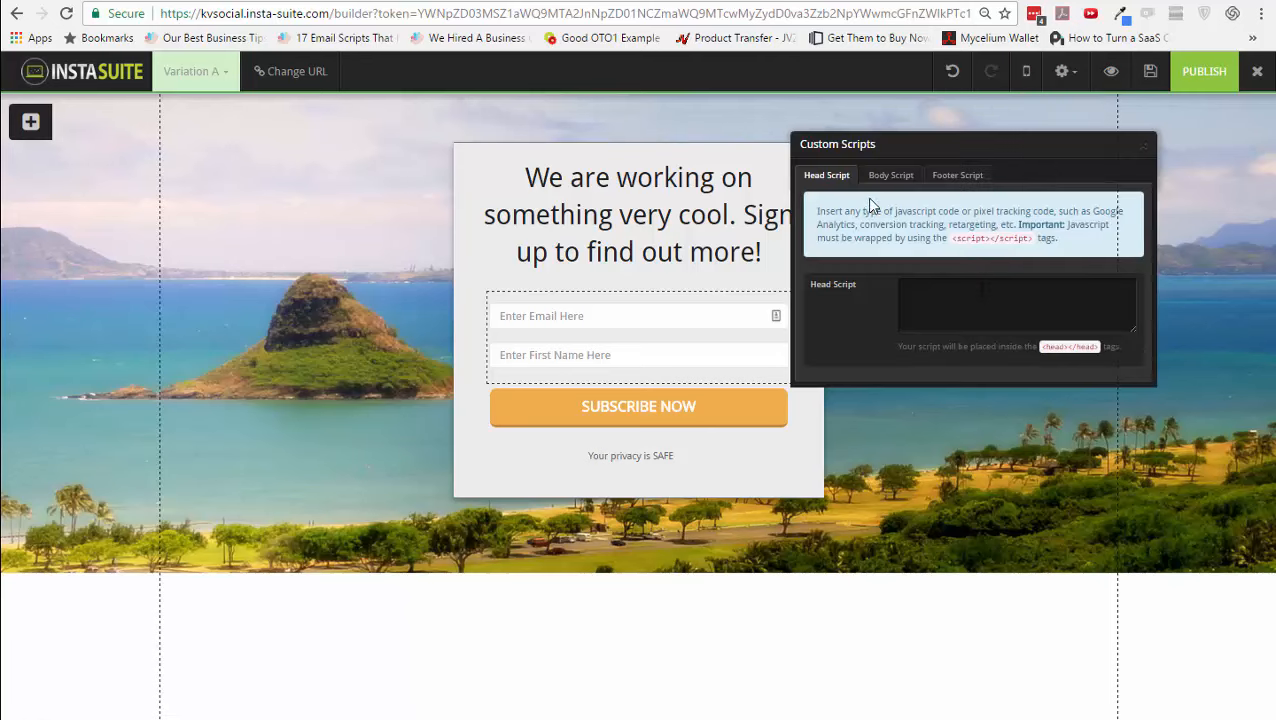
pyautogui.click(1145, 148)
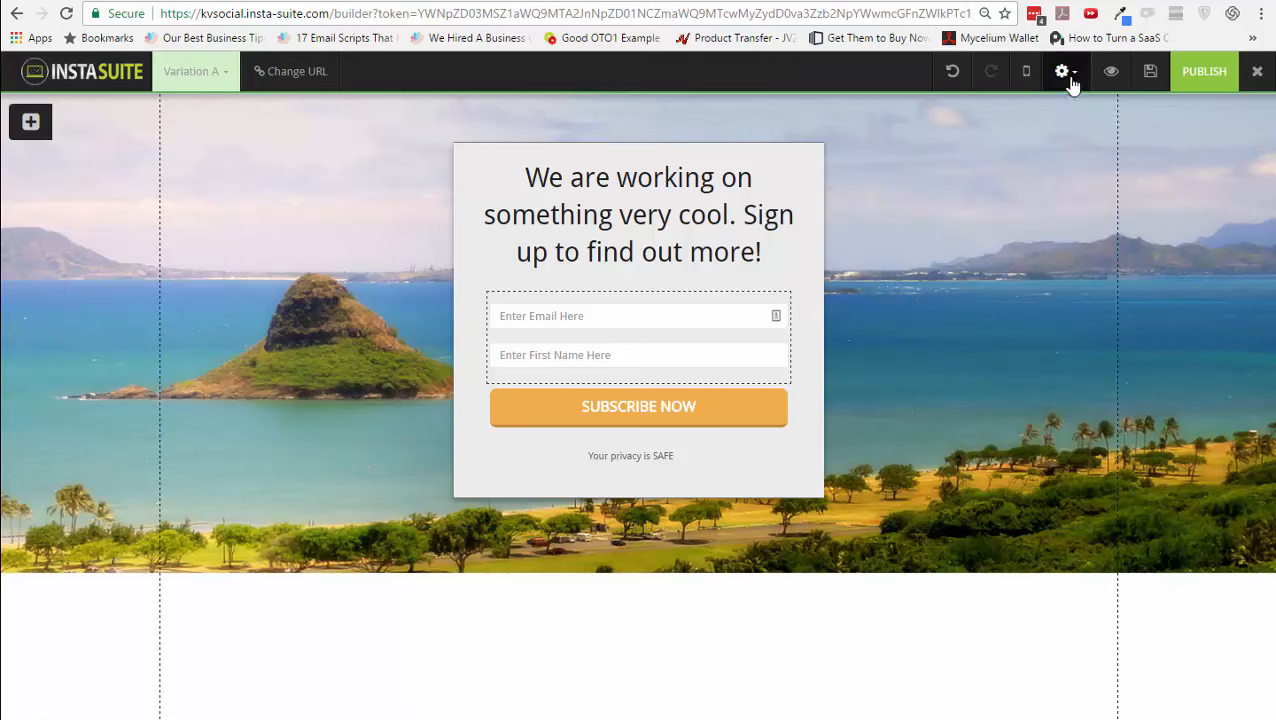
pyautogui.click(1068, 78)
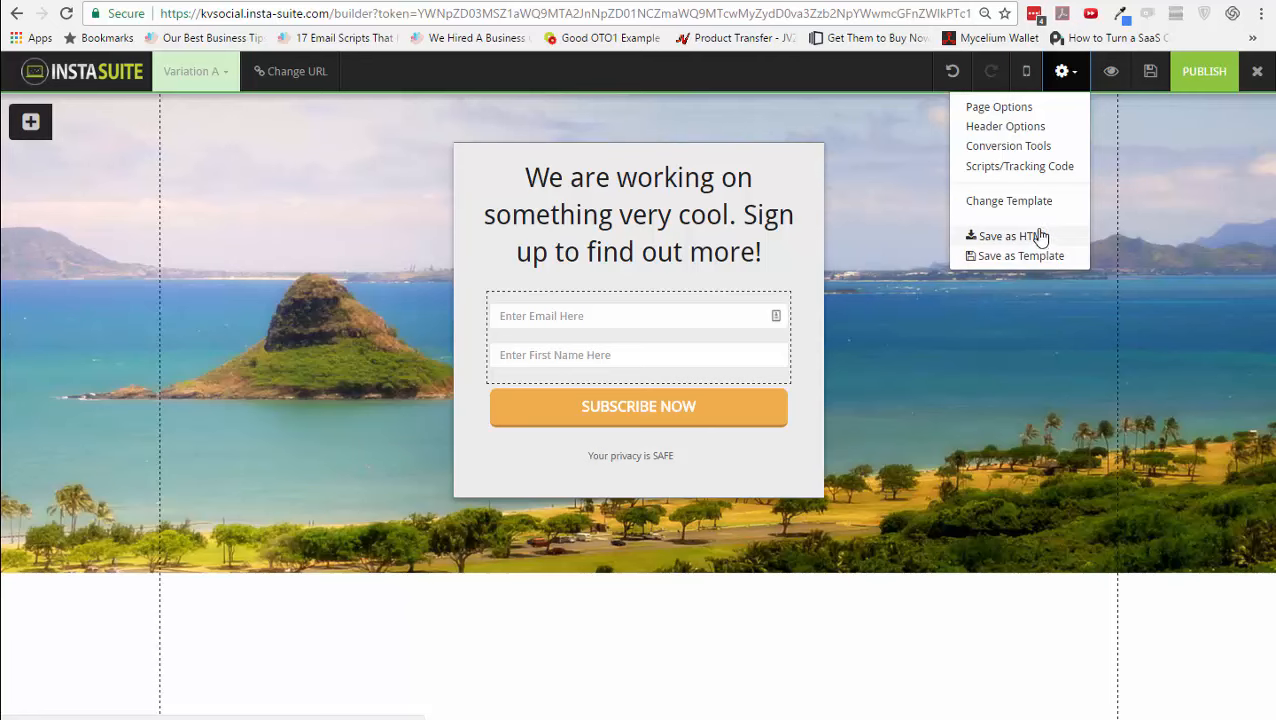
# - Leave the template unchanged, then open Change URL and cancel editing the squeeze-page address
pyautogui.click(1030, 203)
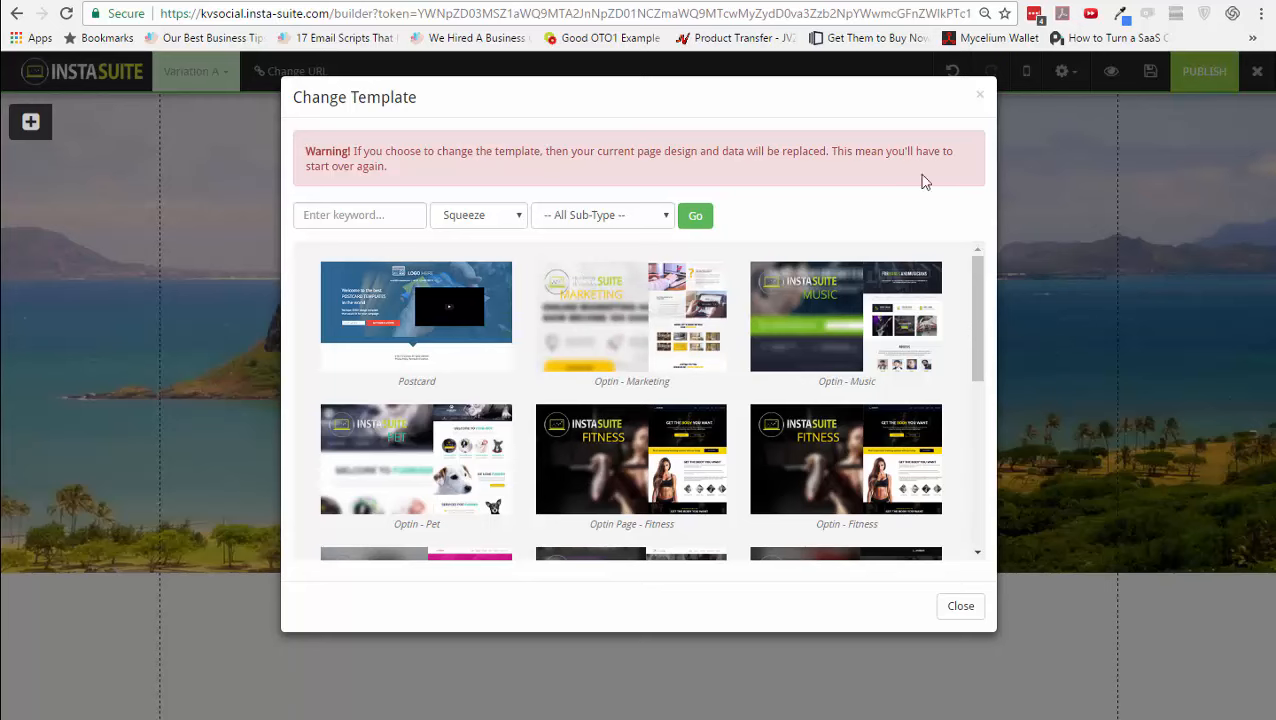
pyautogui.click(982, 97)
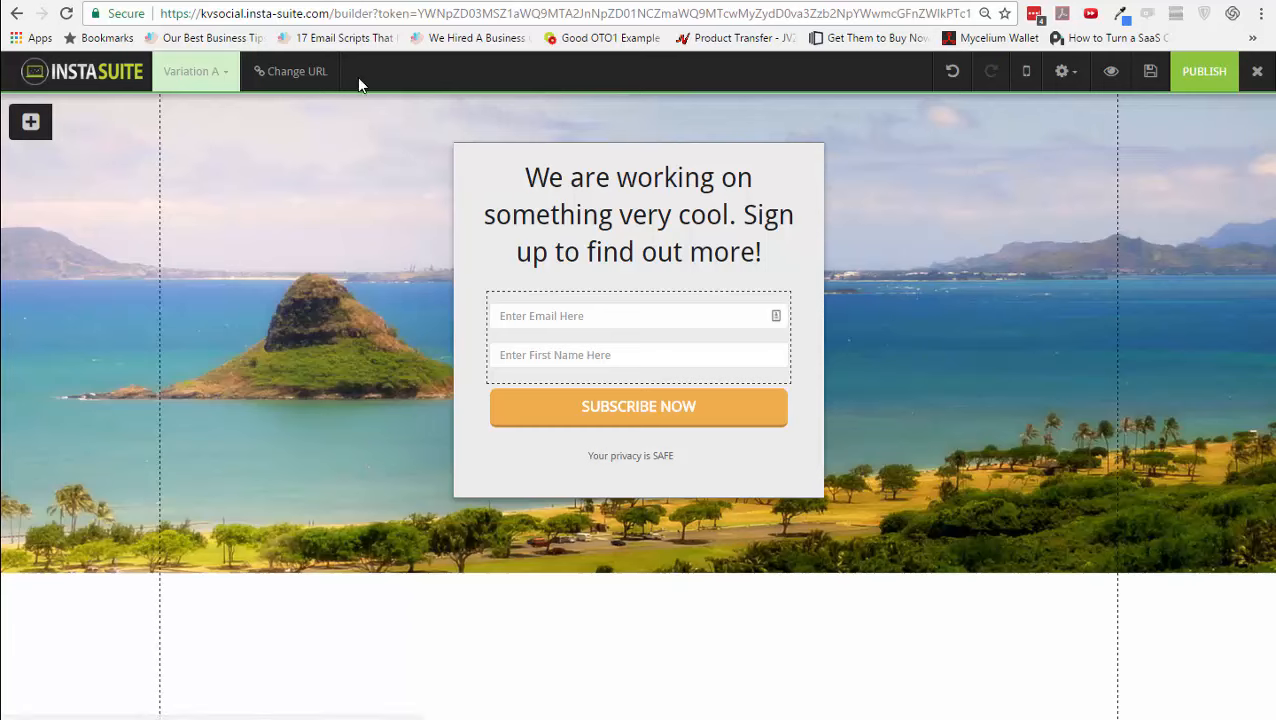
pyautogui.click(320, 77)
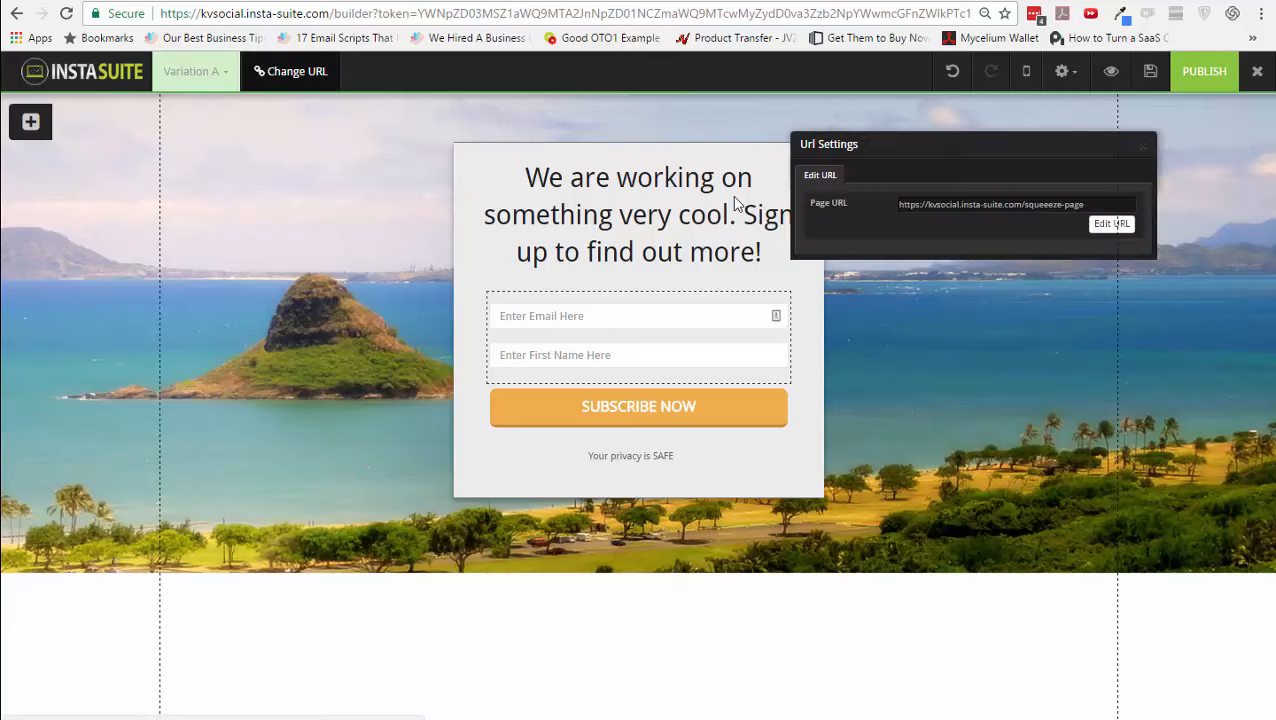
pyautogui.click(1111, 224)
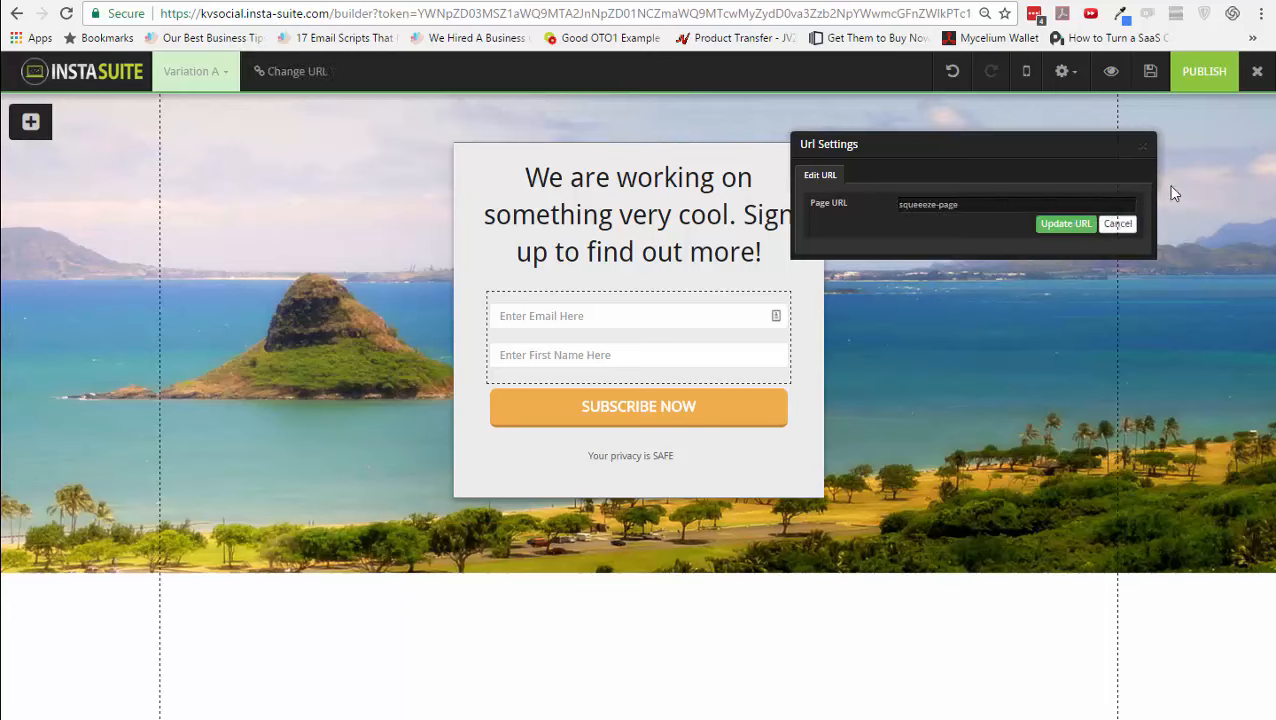
pyautogui.click(1131, 223)
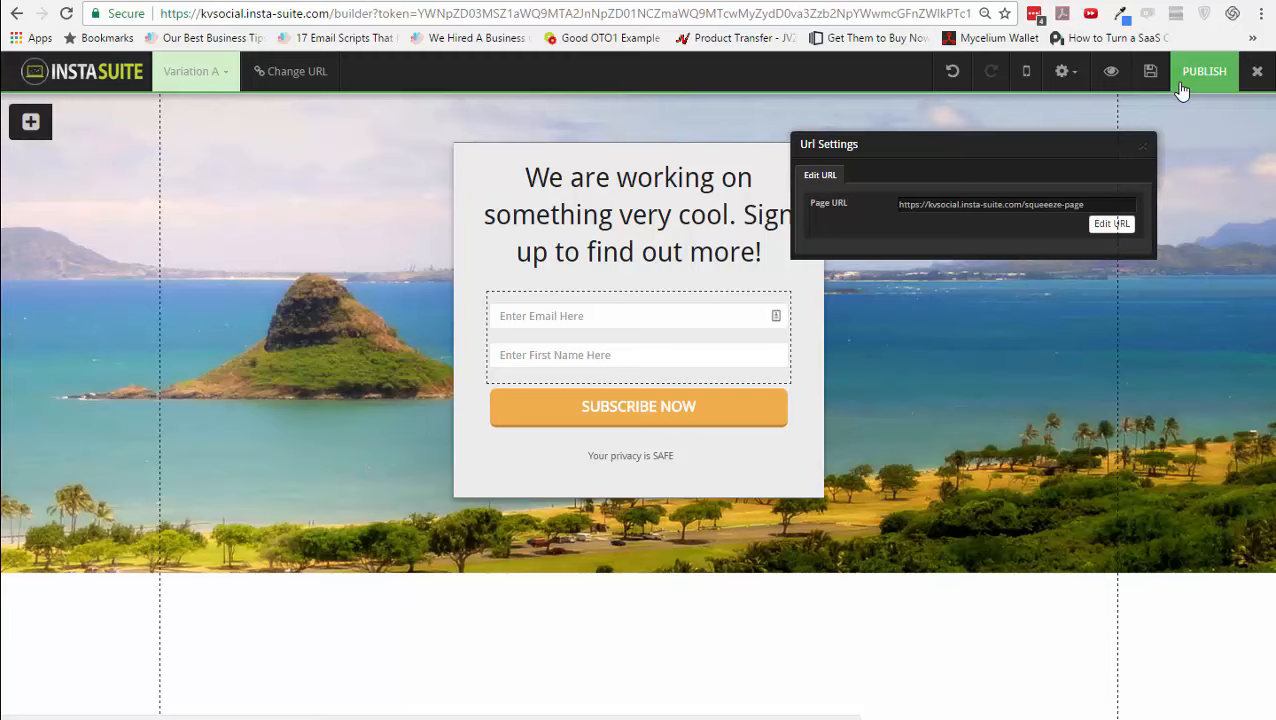
# - Exit the builder, expand Membership Builder, and keep USD as the base currency in General settings
pyautogui.click(1152, 78)
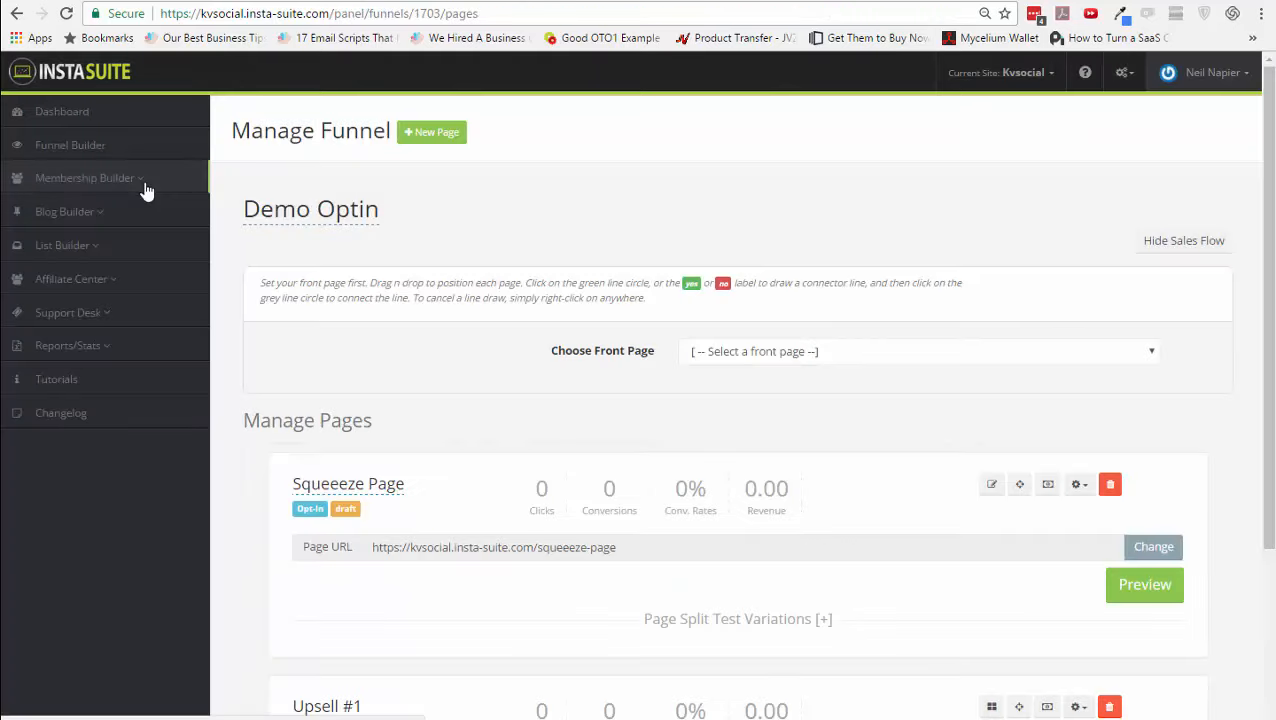
pyautogui.click(145, 189)
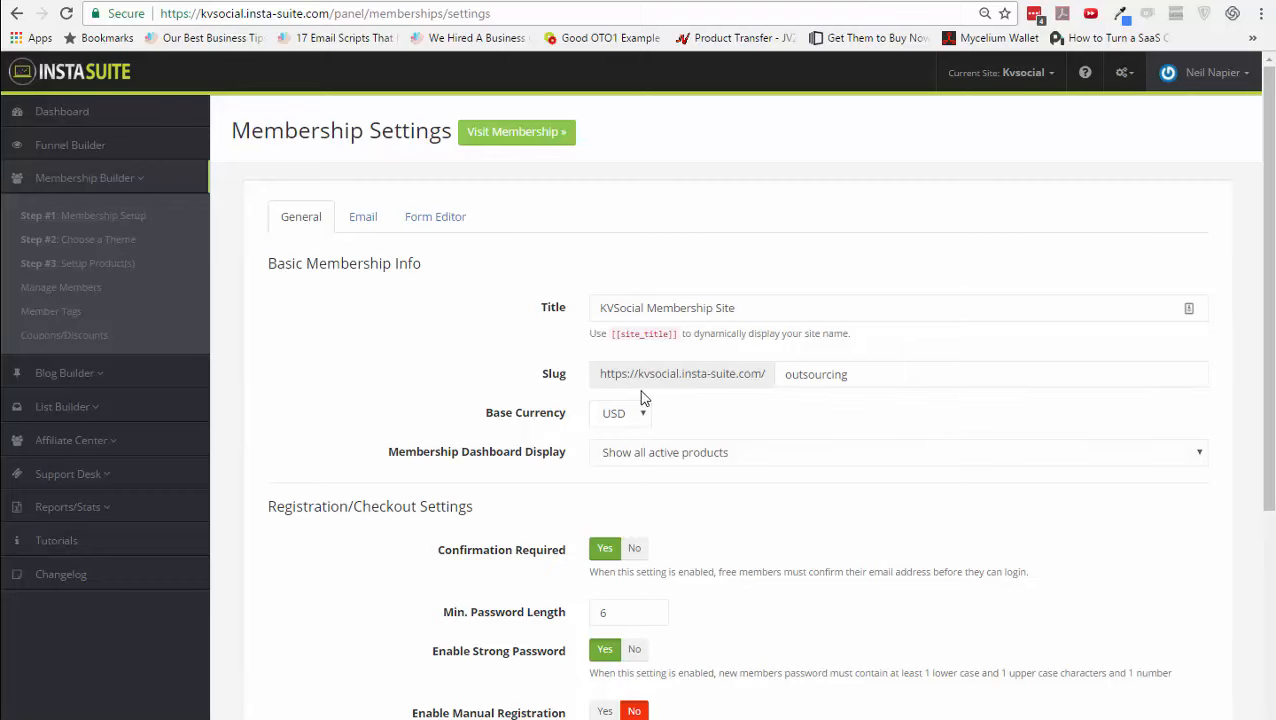
pyautogui.scroll(-1, 760, 494)
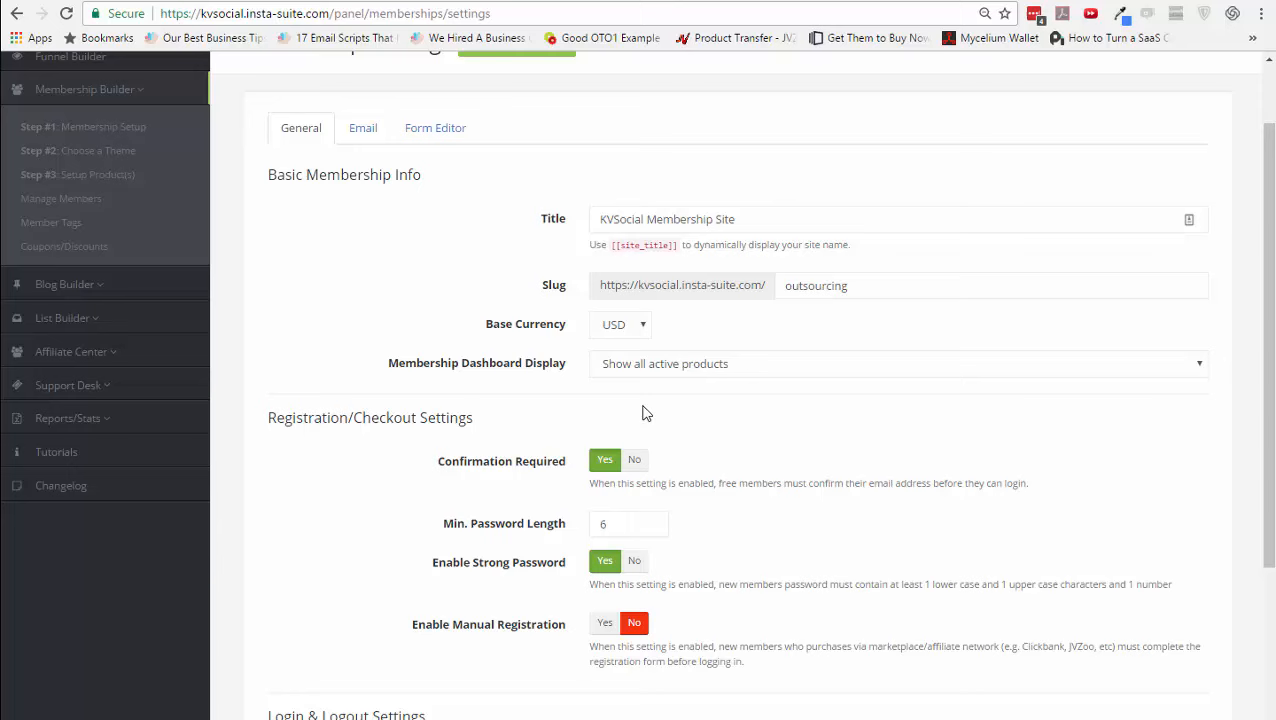
pyautogui.click(640, 330)
pyautogui.click(644, 336)
pyautogui.scroll(-1, 698, 418)
pyautogui.scroll(-1, 698, 437)
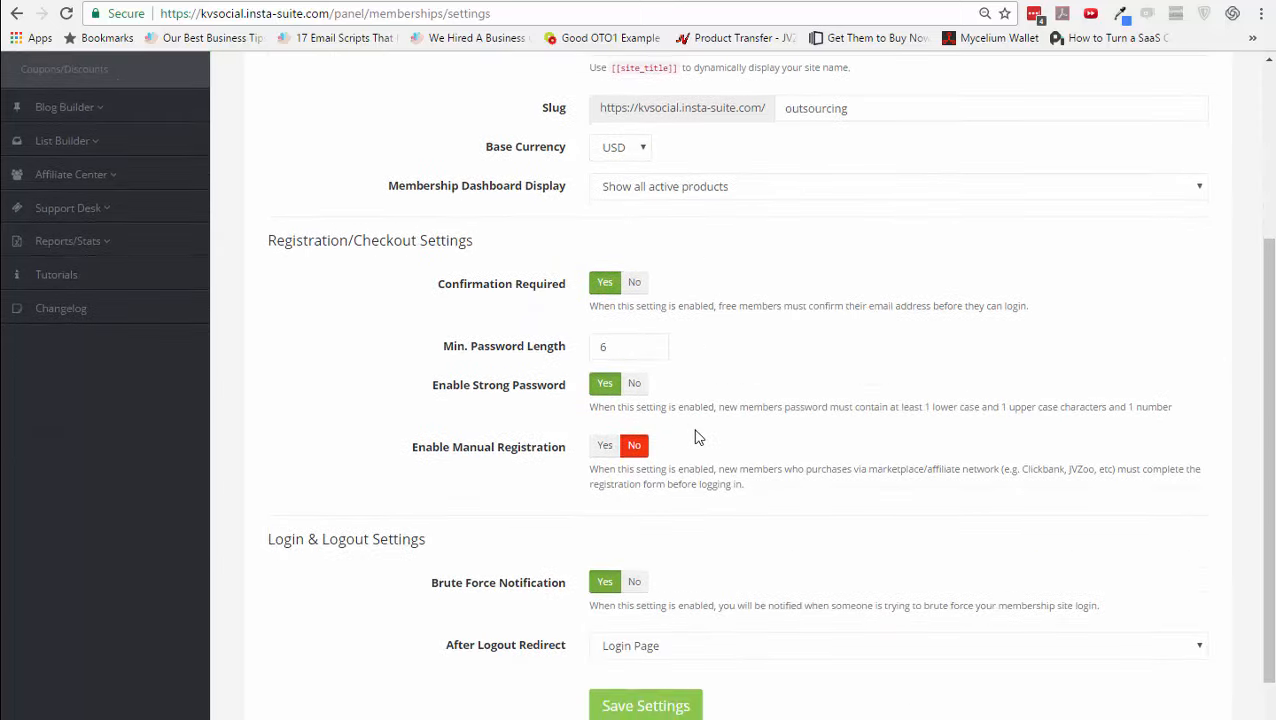
pyautogui.scroll(3, 698, 437)
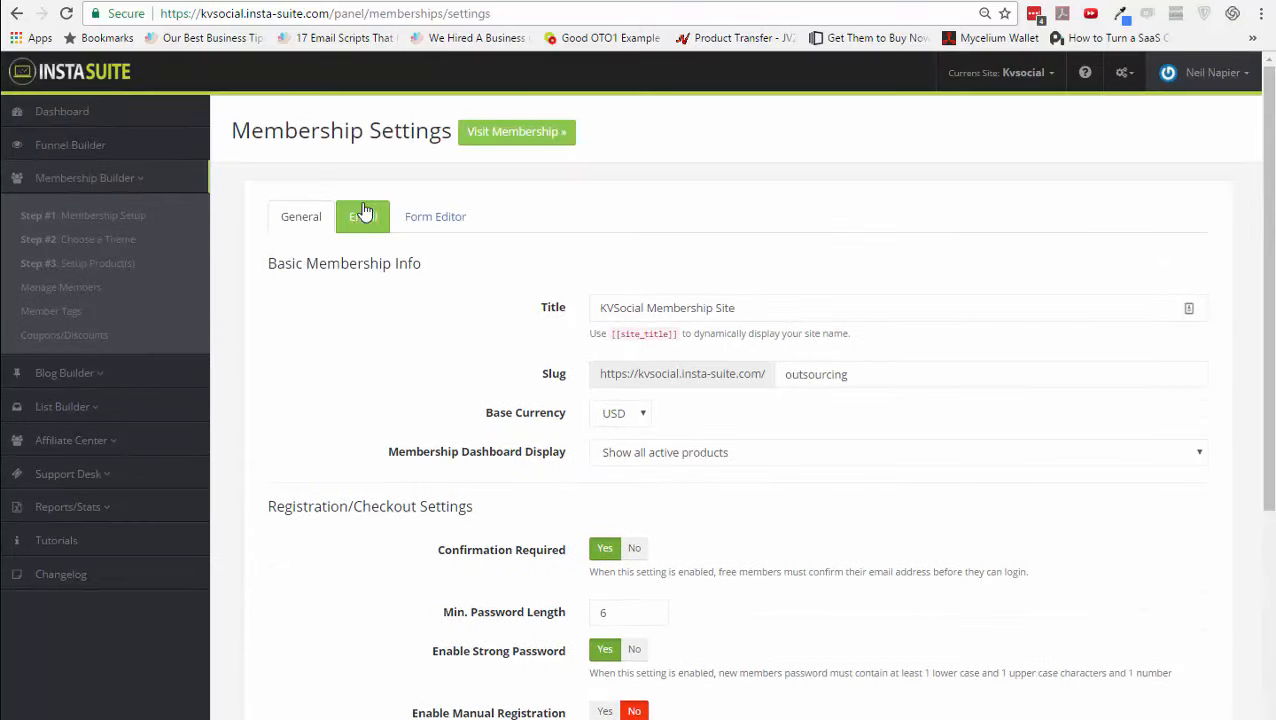
# - Review the [[support.url]] and [[site_title]] signature placeholders in the Email tab, then open Form Editor
pyautogui.click(367, 218)
pyautogui.scroll(-6, 501, 390)
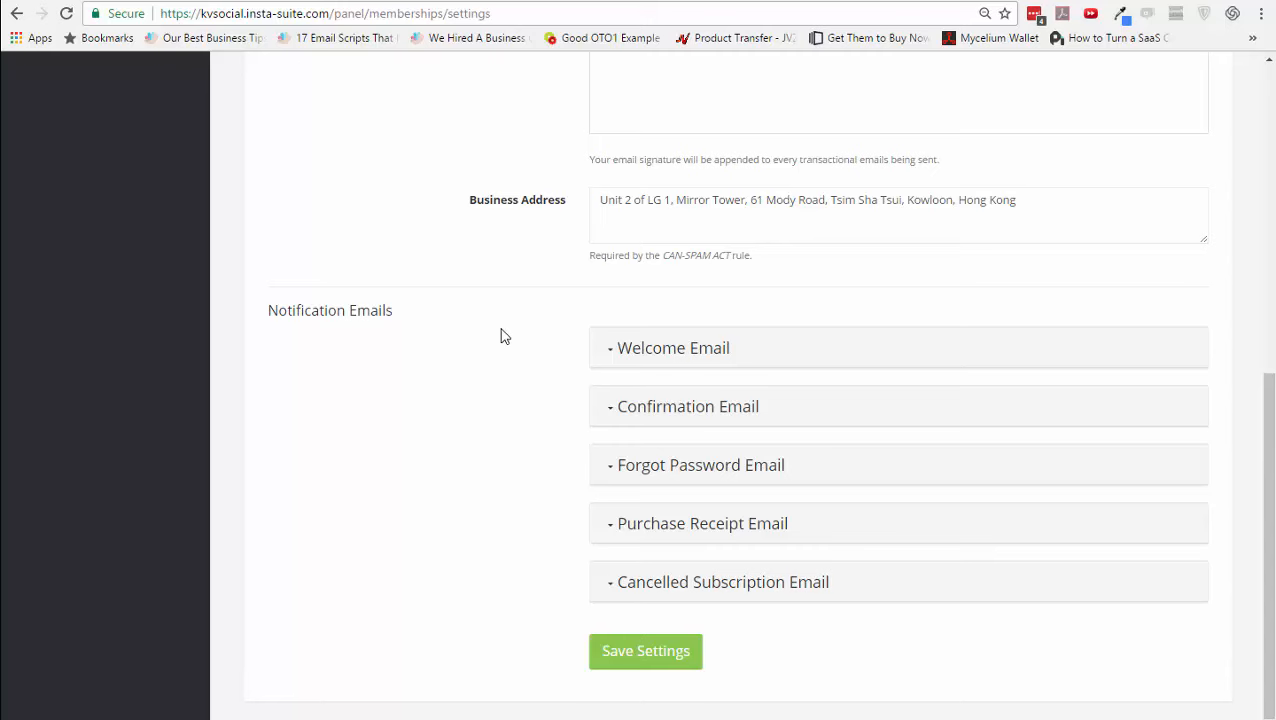
pyautogui.scroll(5, 501, 337)
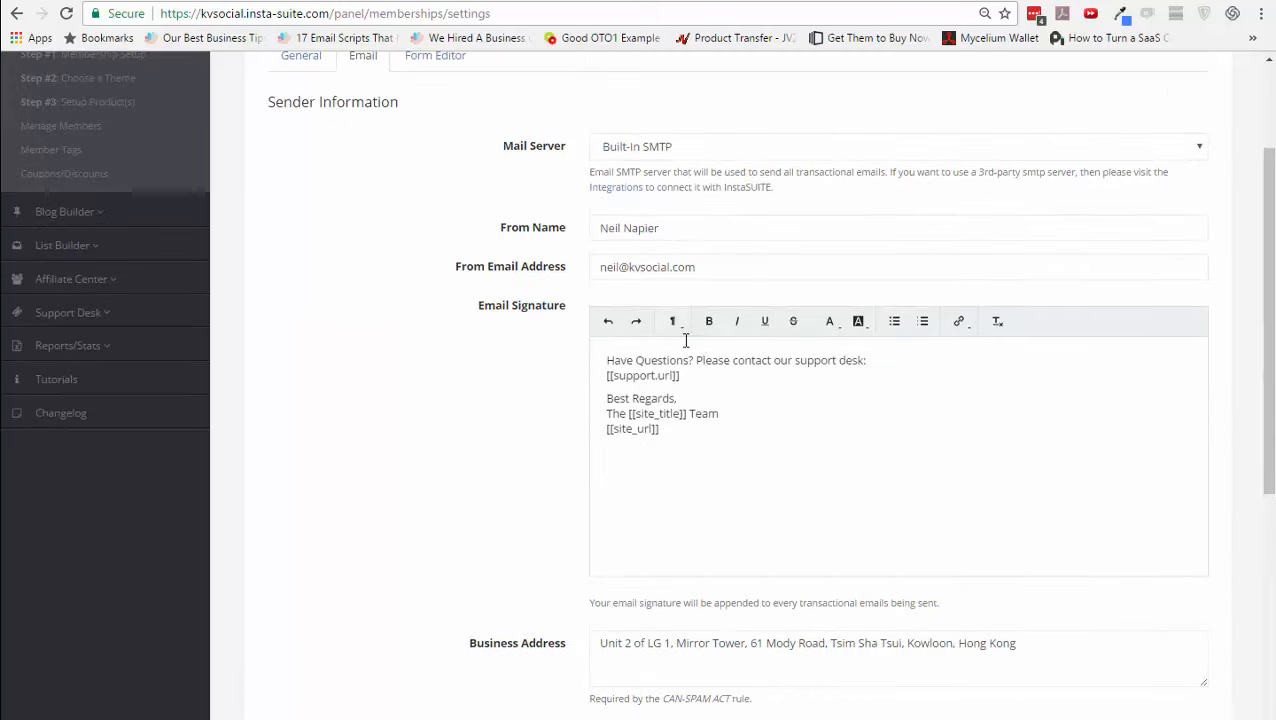
pyautogui.scroll(2, 527, 230)
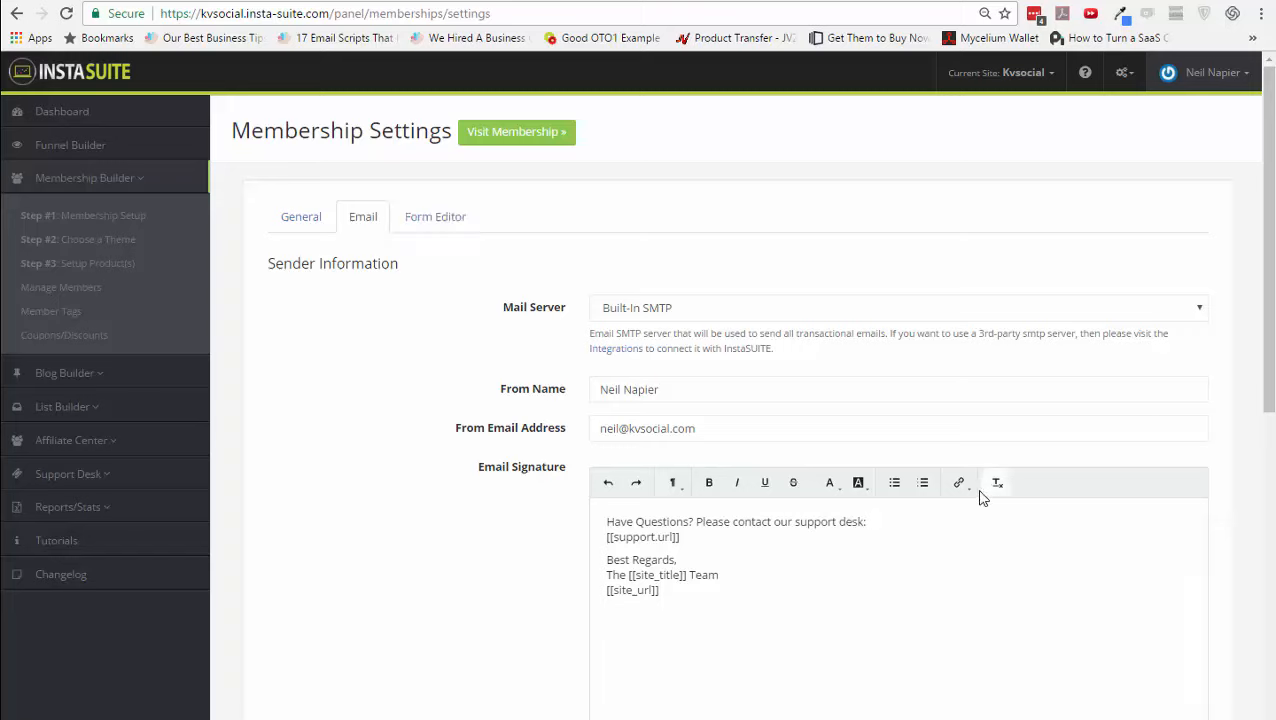
pyautogui.moveTo(685, 539); pyautogui.dragTo(604, 538)
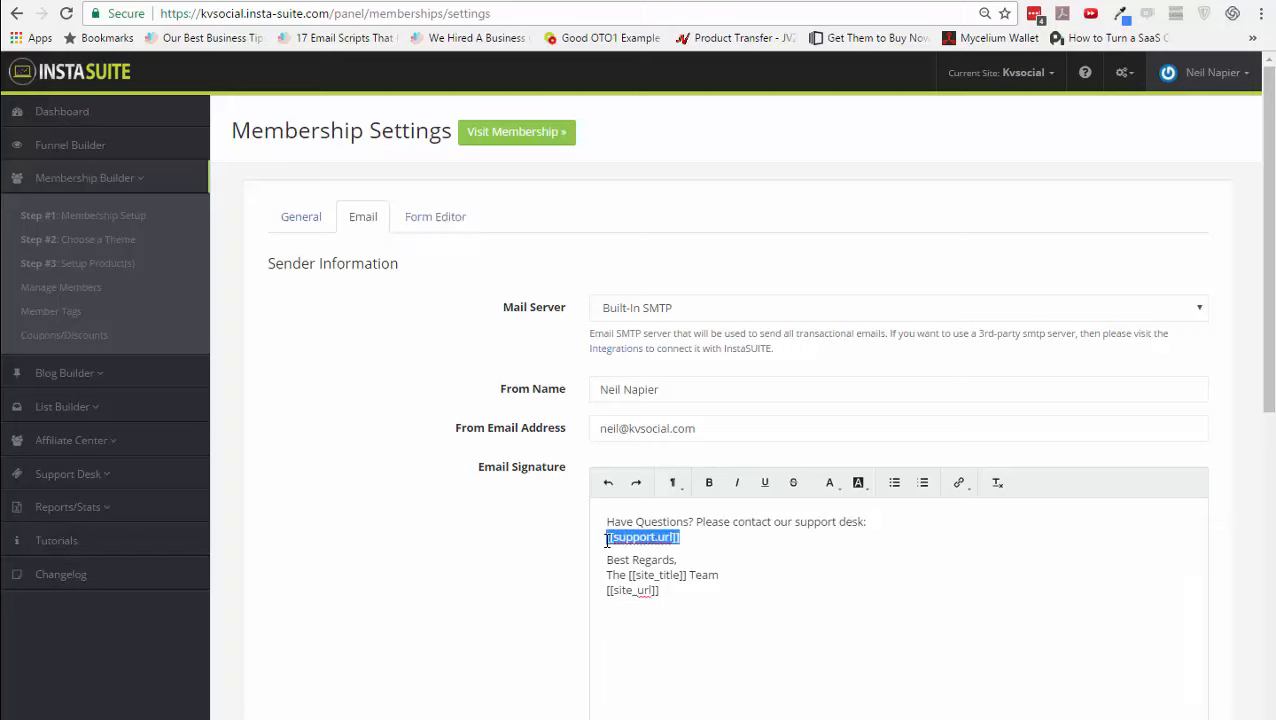
pyautogui.moveTo(690, 578); pyautogui.dragTo(628, 578)
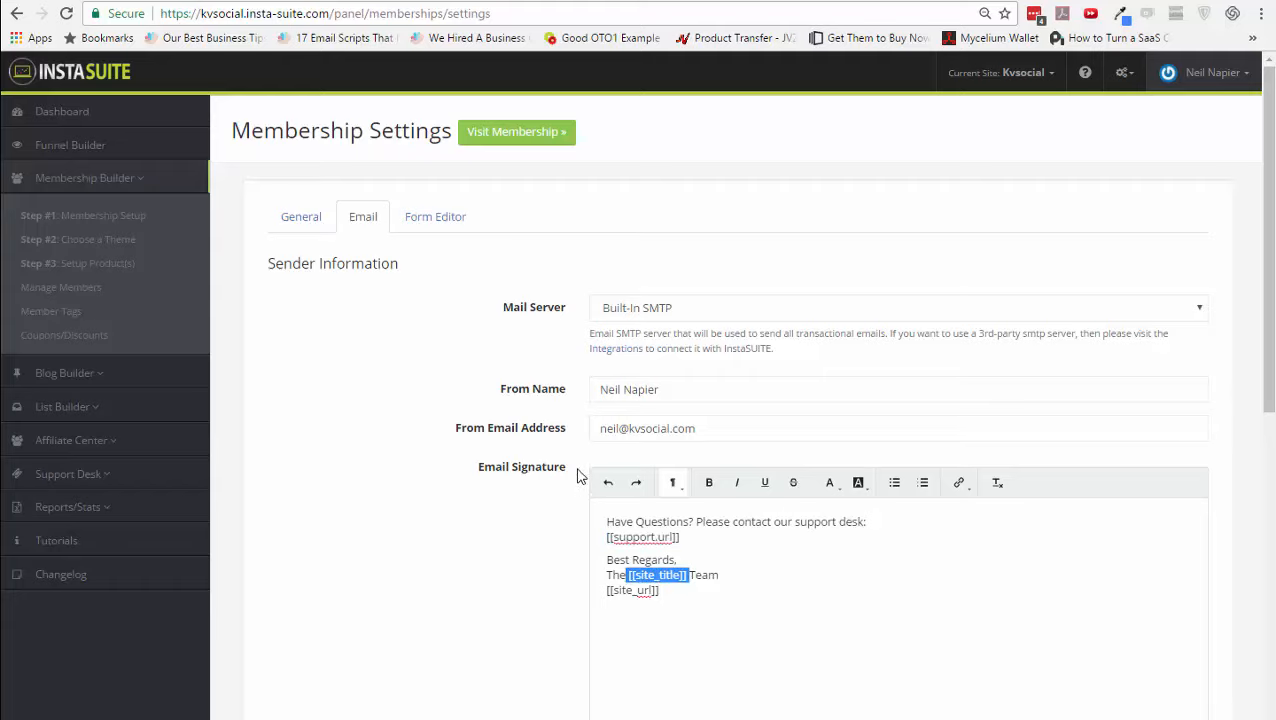
pyautogui.click(438, 221)
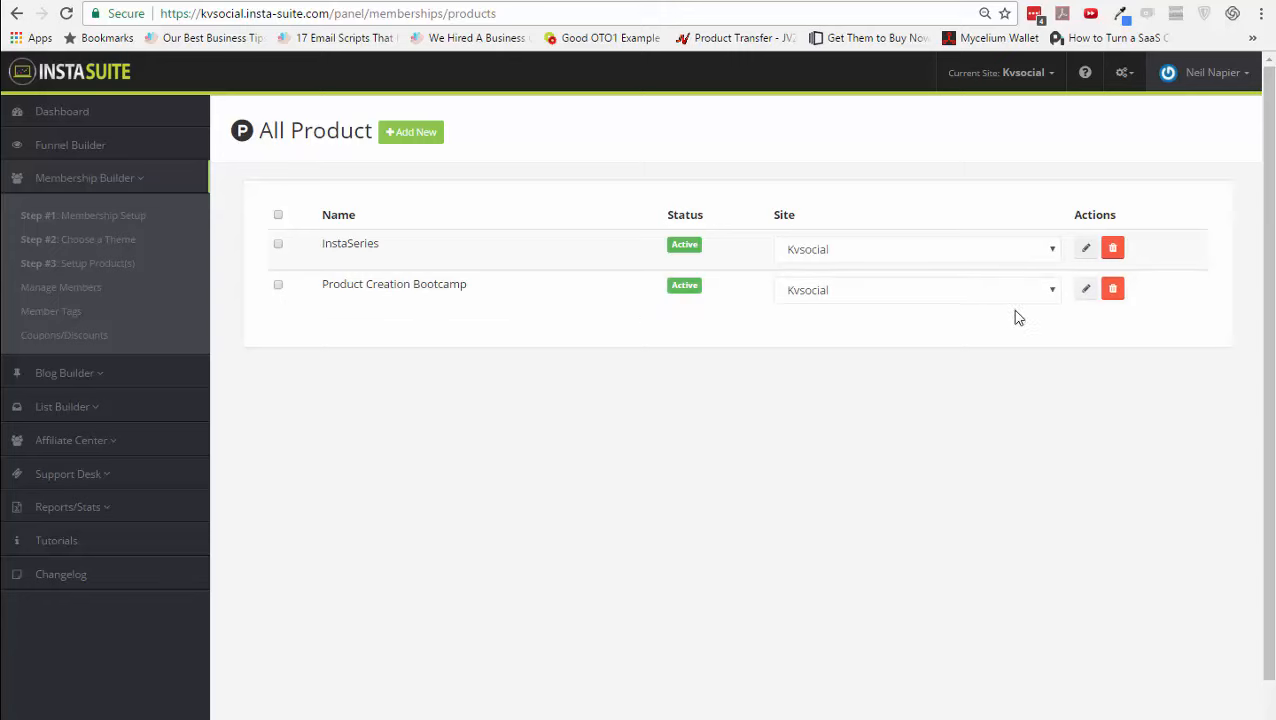
# - Edit Product Creation Bootcamp, check its Contact Support Link field, and go to Payment Options
pyautogui.click(1084, 291)
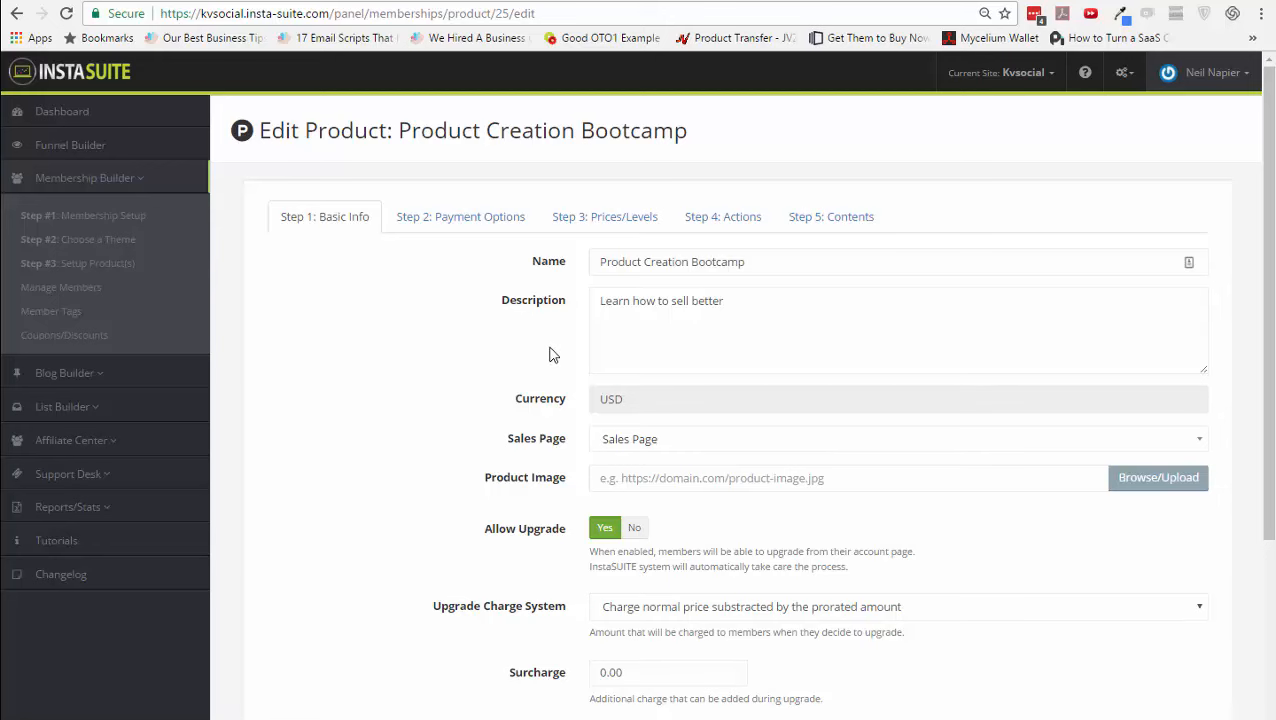
pyautogui.scroll(-1, 545, 360)
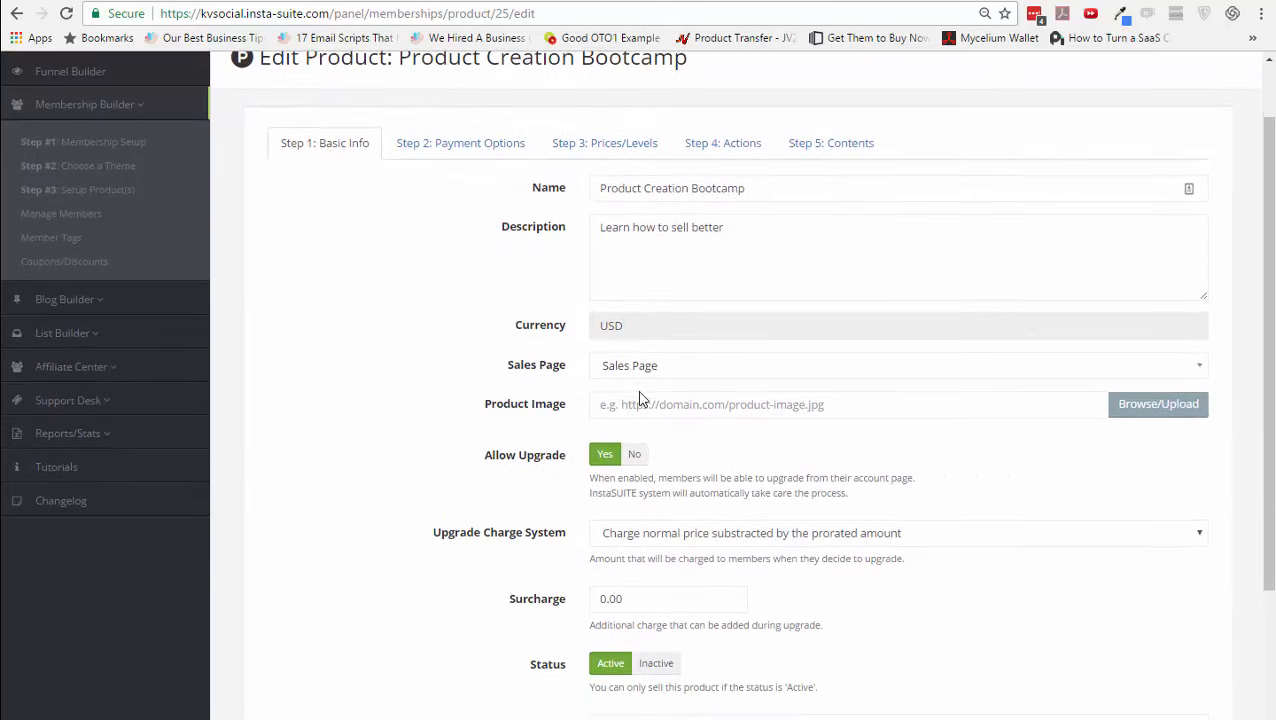
pyautogui.scroll(-2, 641, 408)
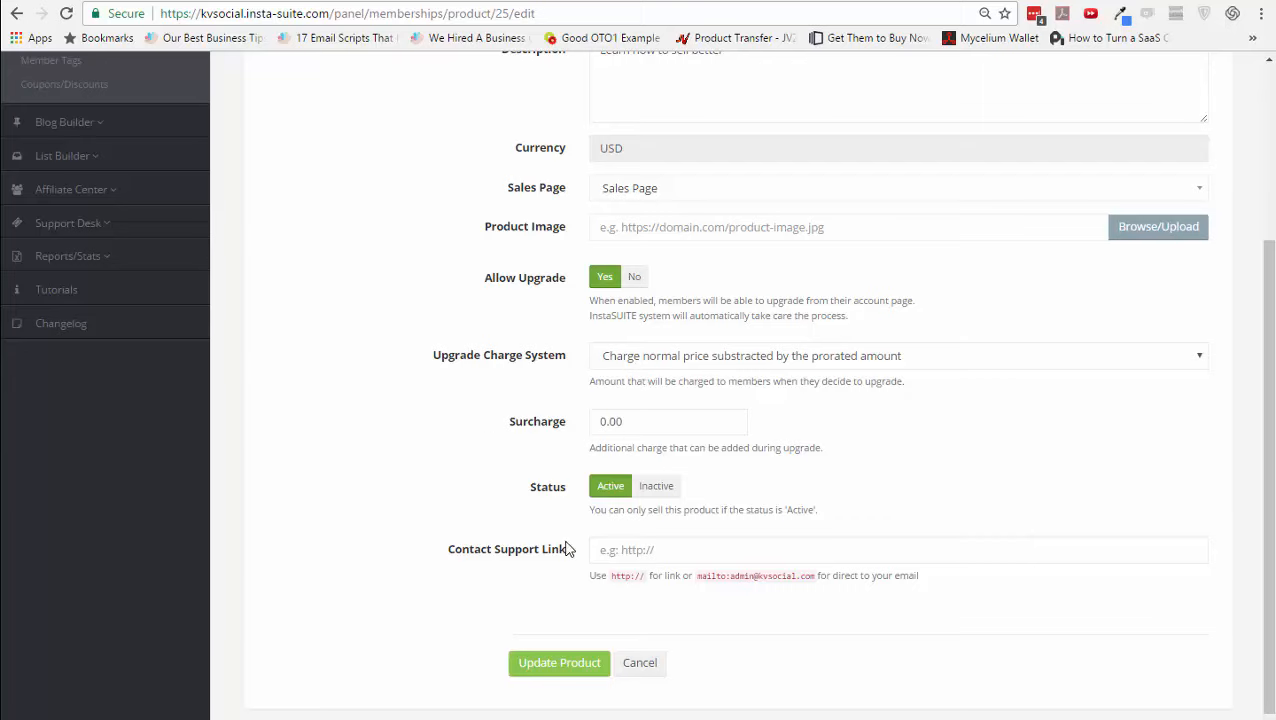
pyautogui.click(628, 553)
pyautogui.scroll(3, 426, 541)
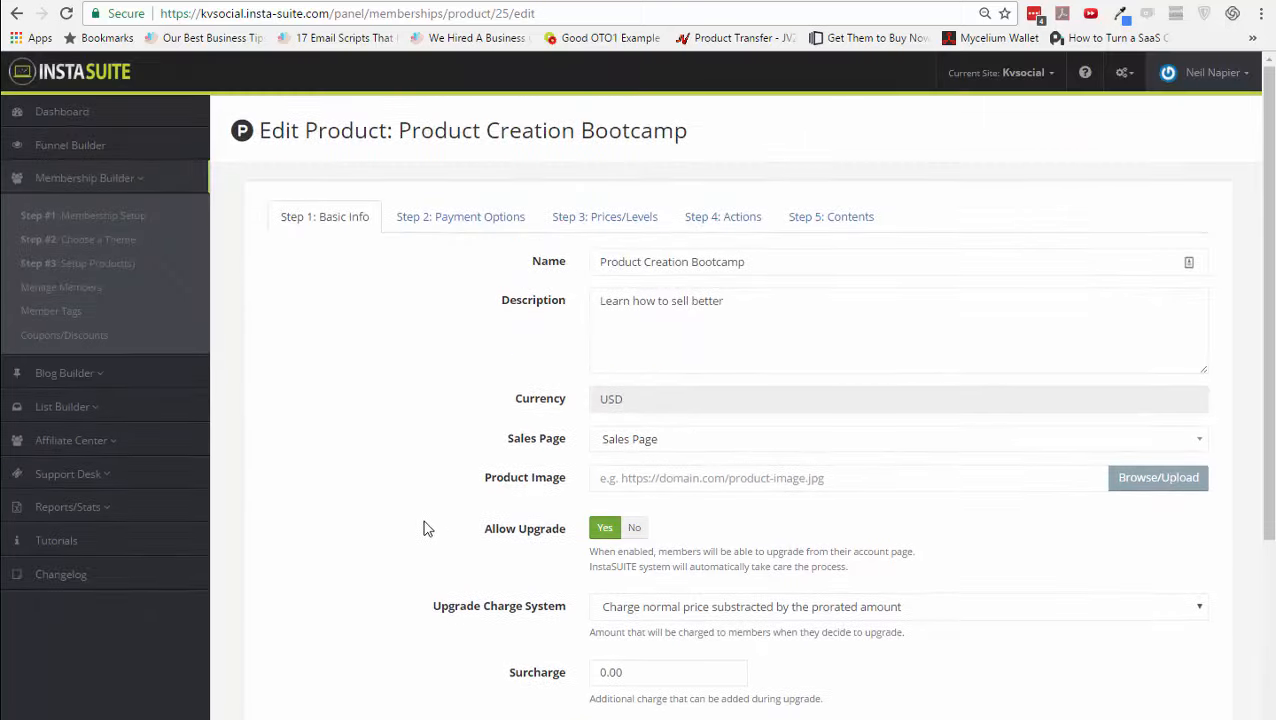
pyautogui.click(470, 220)
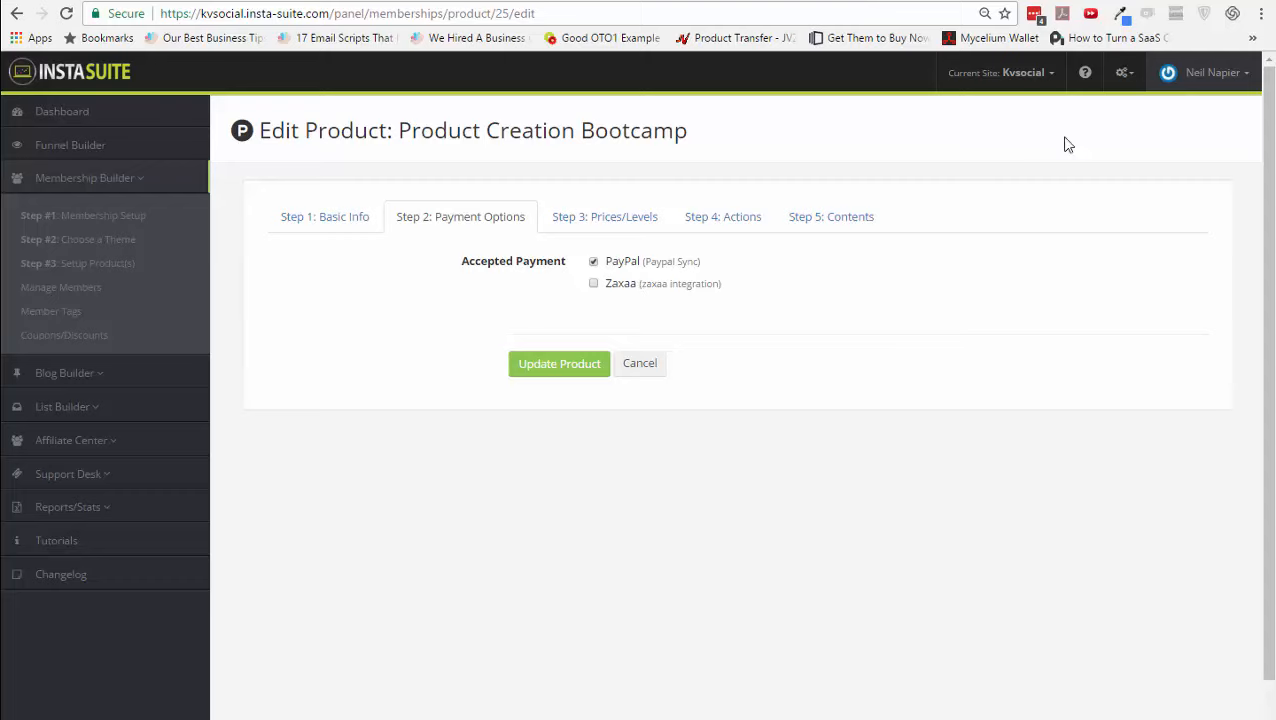
# - Review the free Basic Level plan's pricing type and registration URL, then go to Actions
pyautogui.click(1120, 74)
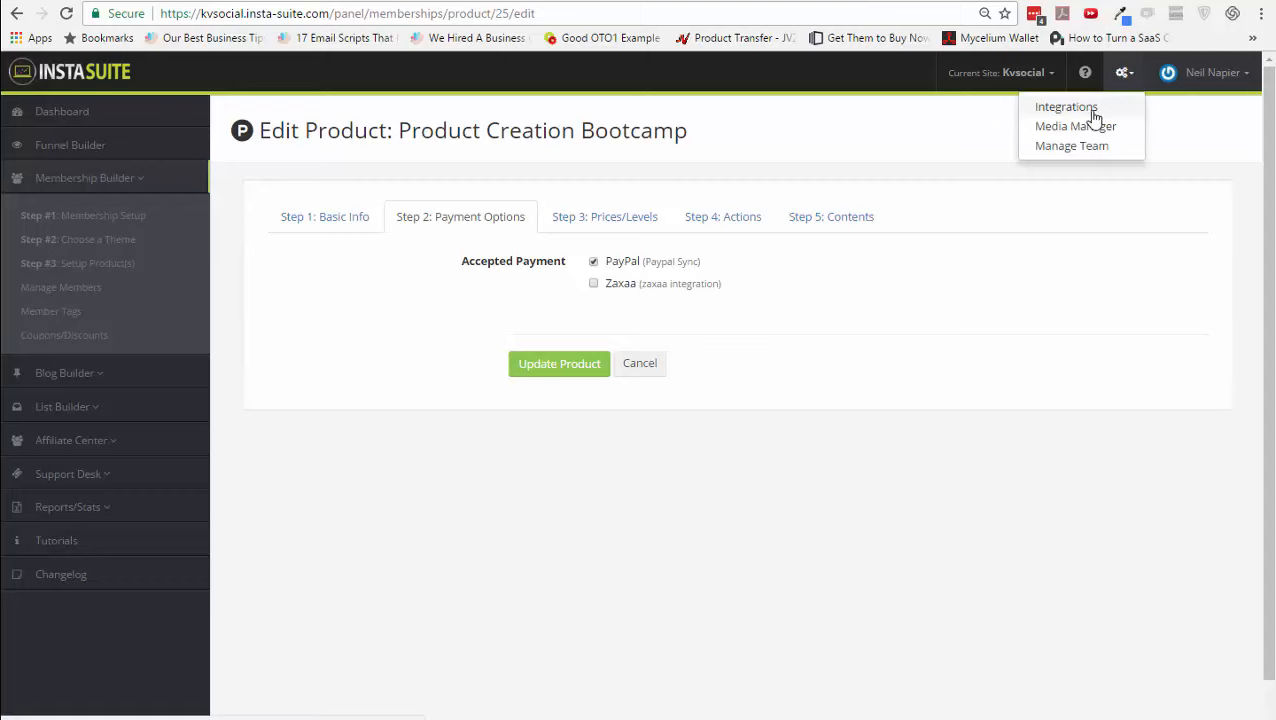
pyautogui.click(751, 425)
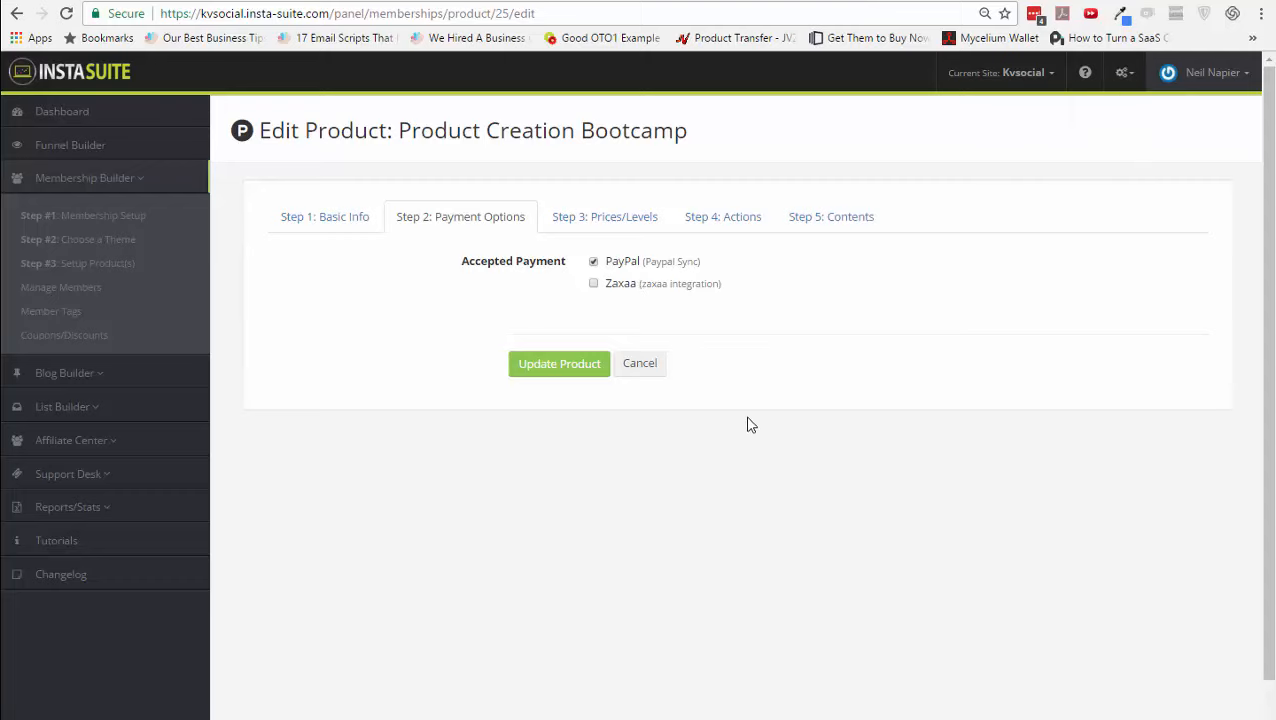
pyautogui.click(590, 220)
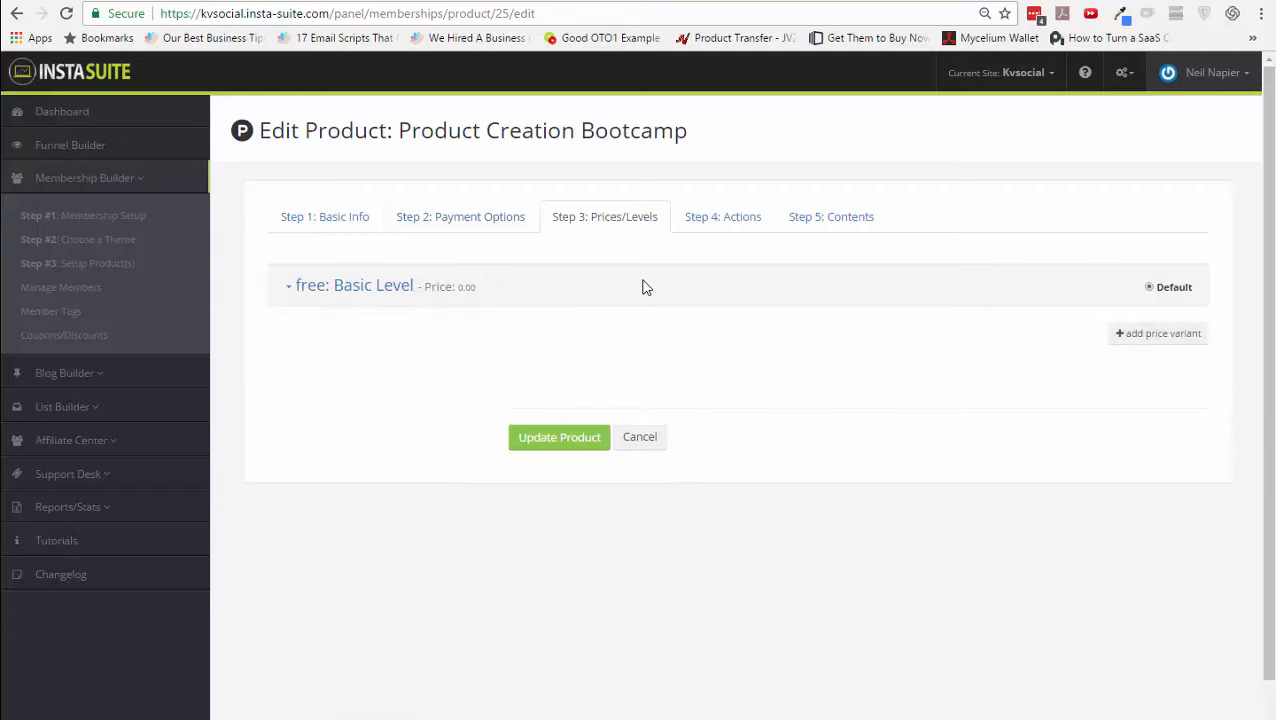
pyautogui.click(446, 299)
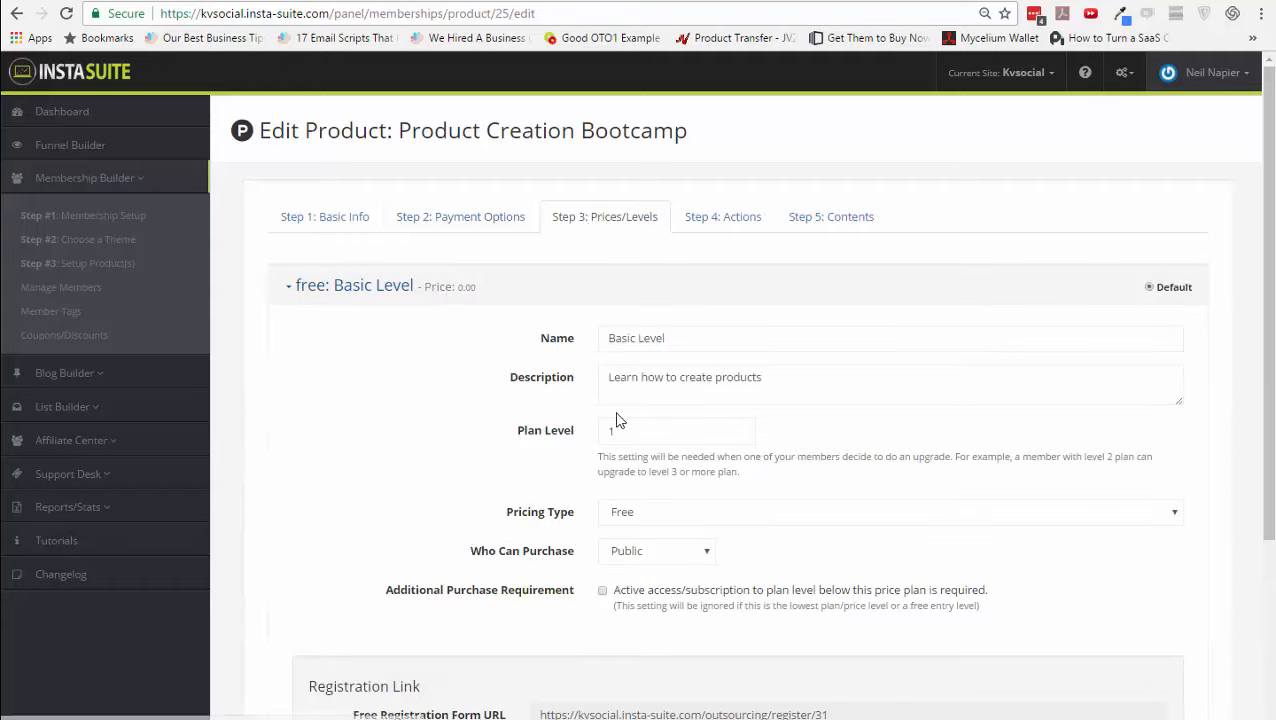
pyautogui.click(672, 514)
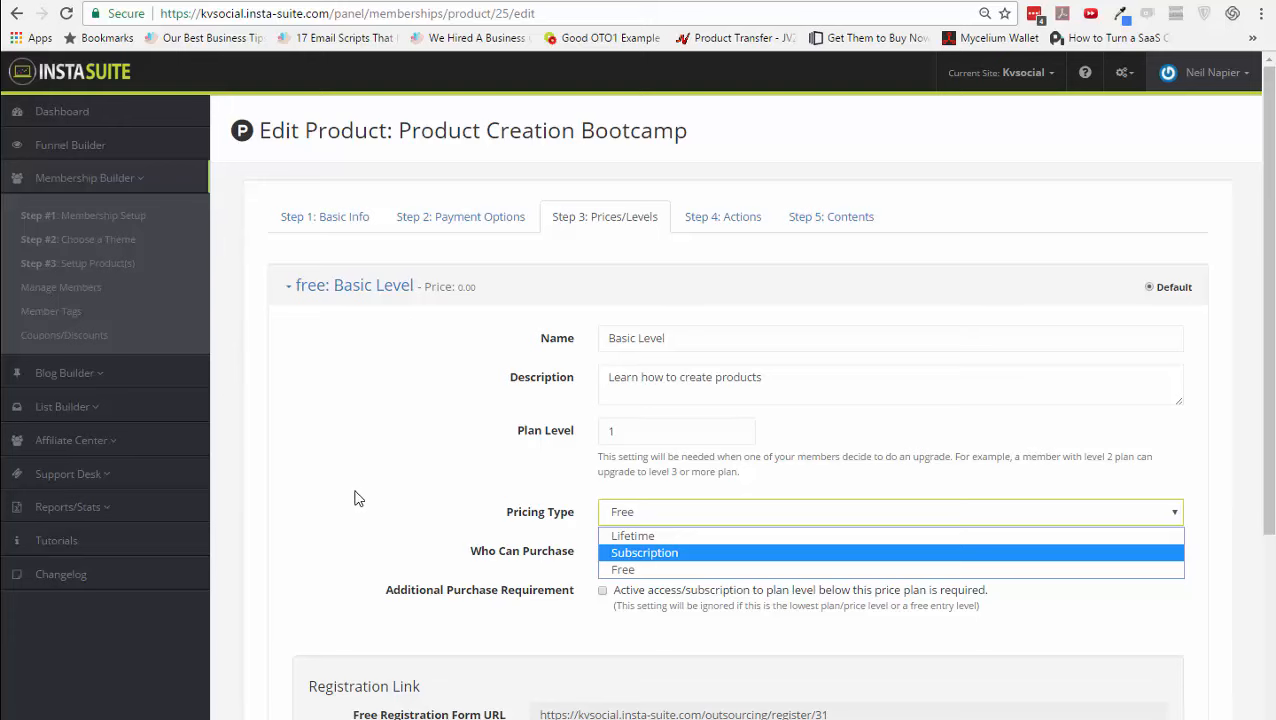
pyautogui.scroll(-1, 358, 498)
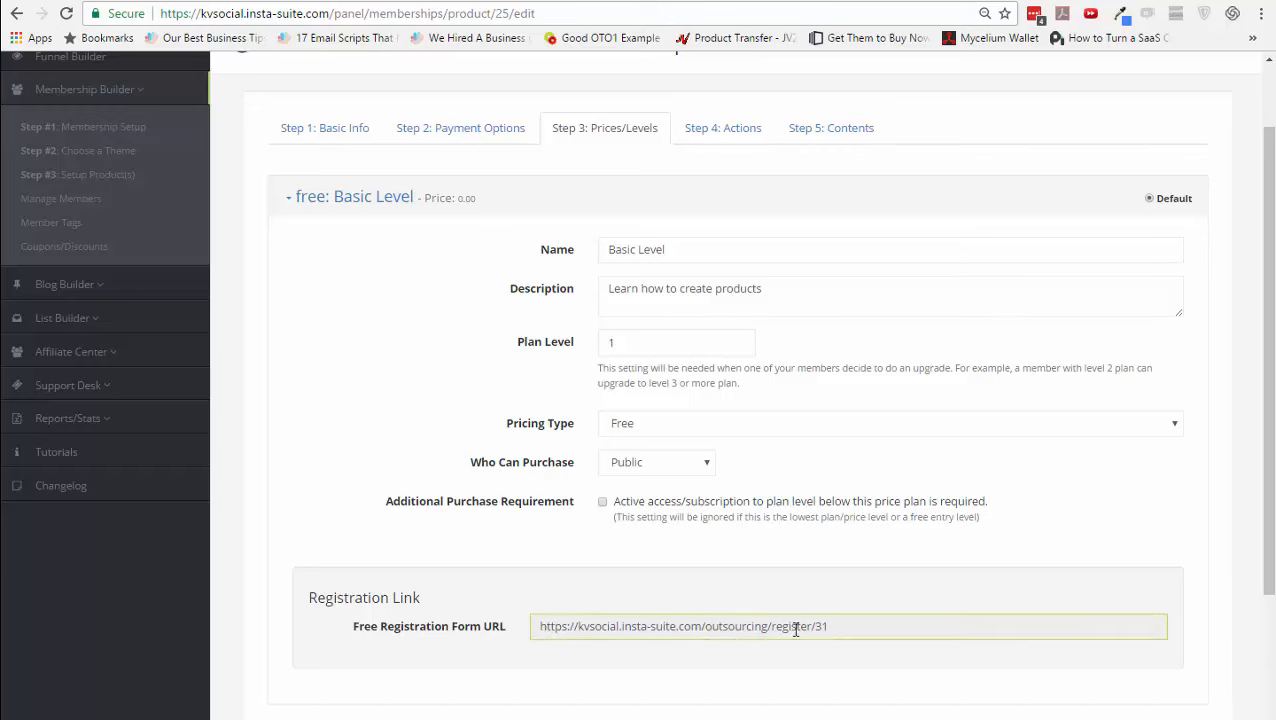
pyautogui.click(718, 626)
pyautogui.scroll(1, 823, 590)
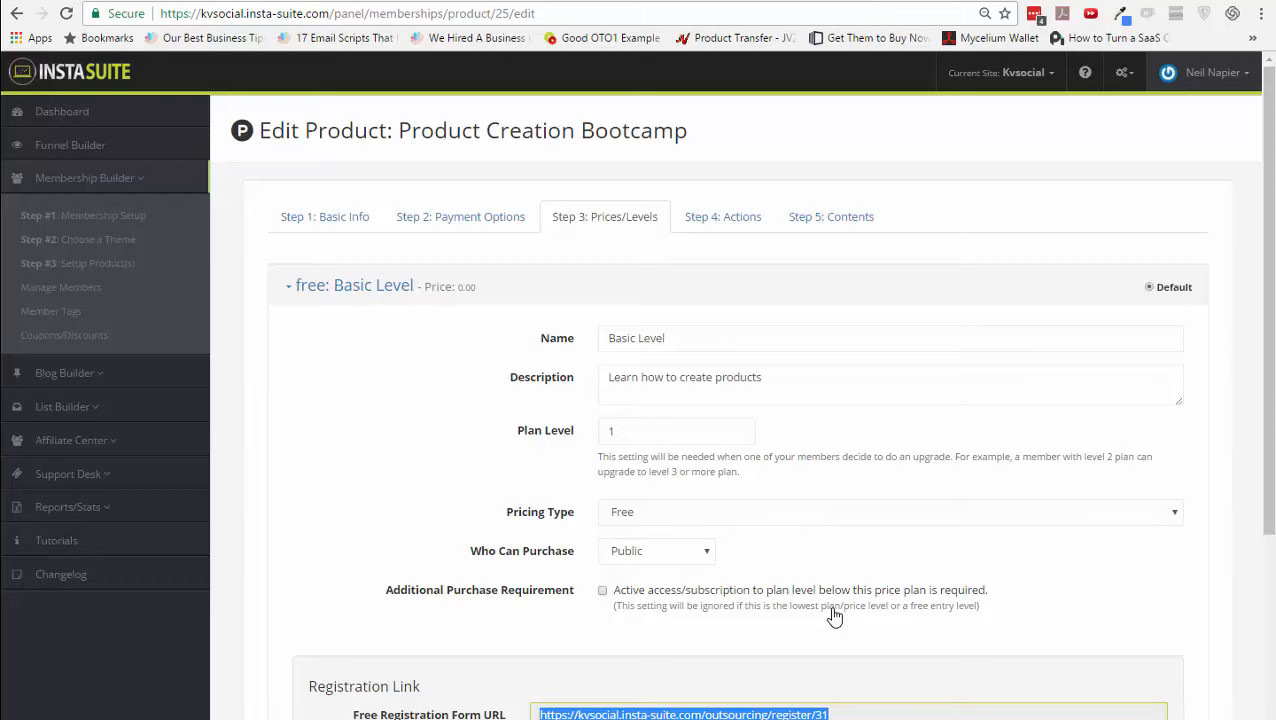
pyautogui.click(728, 226)
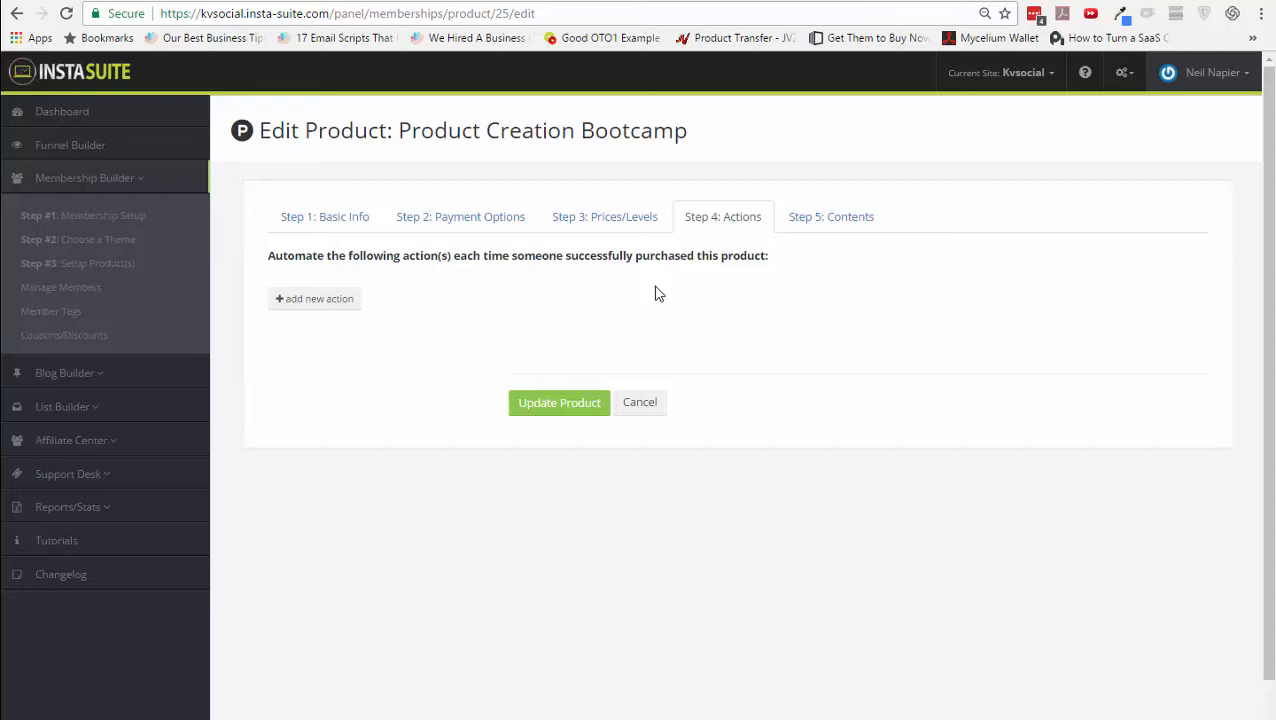
# - Add Lesson #3 to Module 1 in the Contents step and open it for editing
pyautogui.click(806, 230)
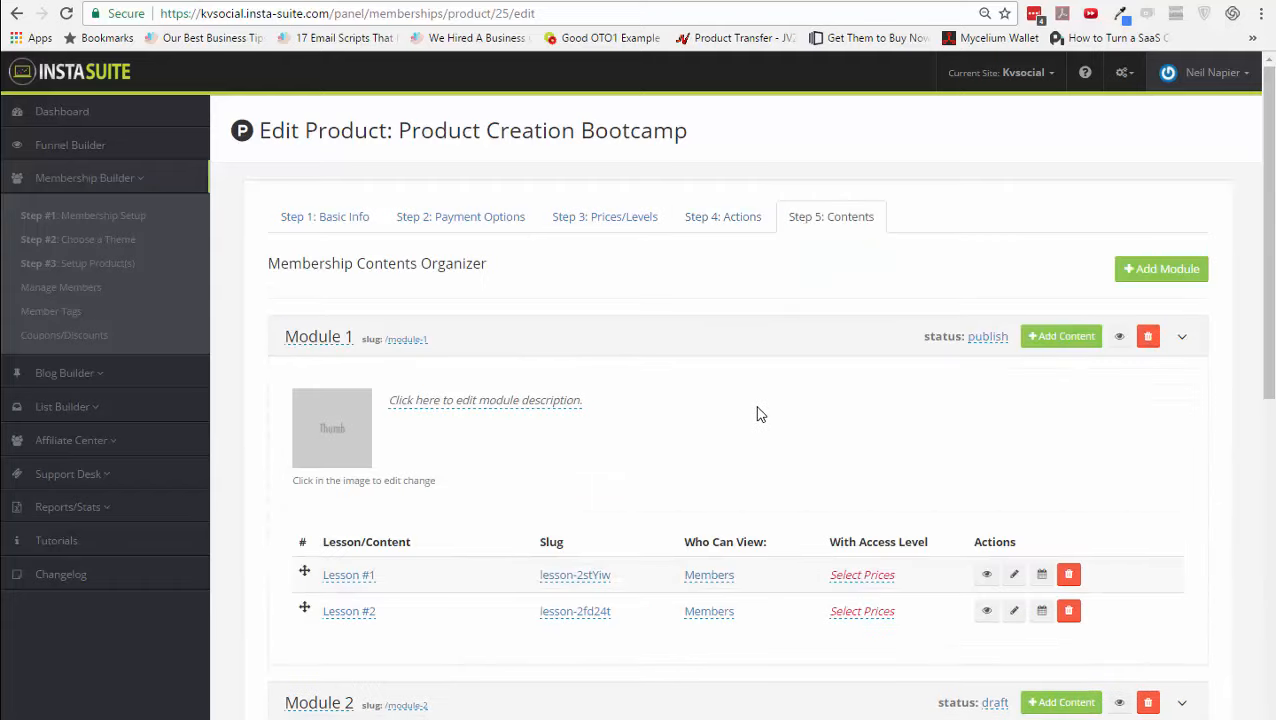
pyautogui.scroll(-3, 757, 414)
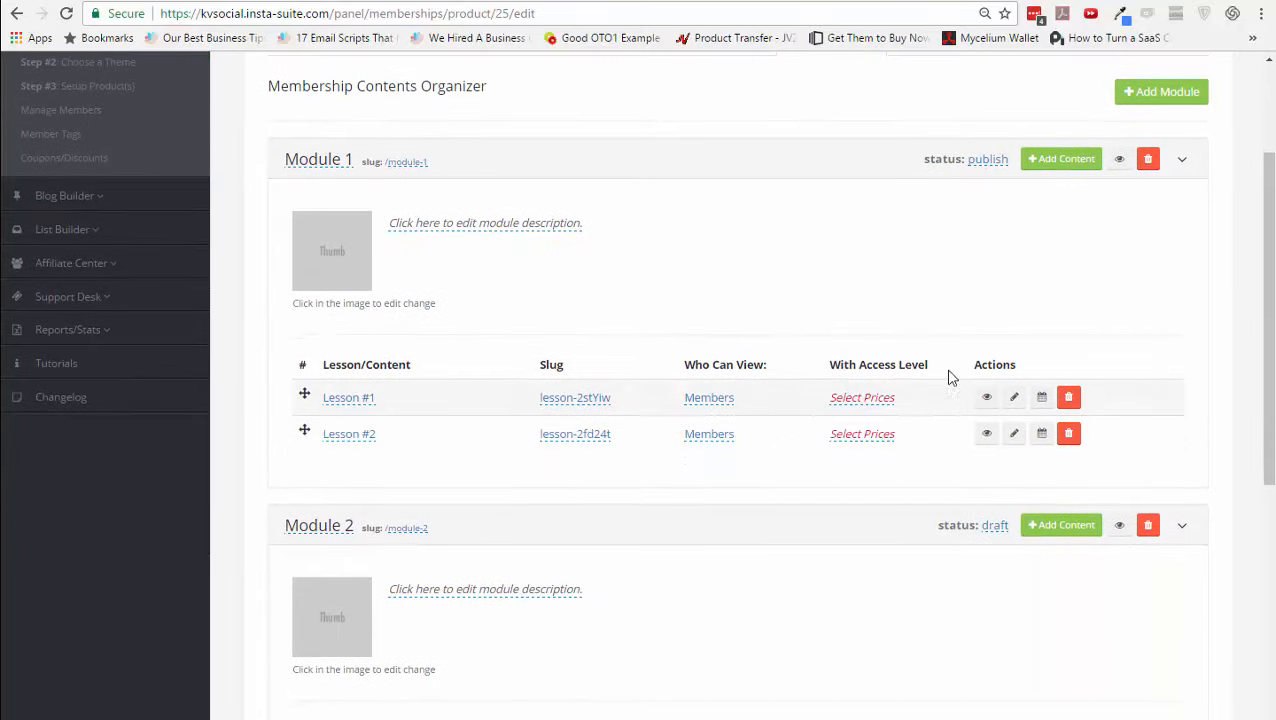
pyautogui.click(1060, 162)
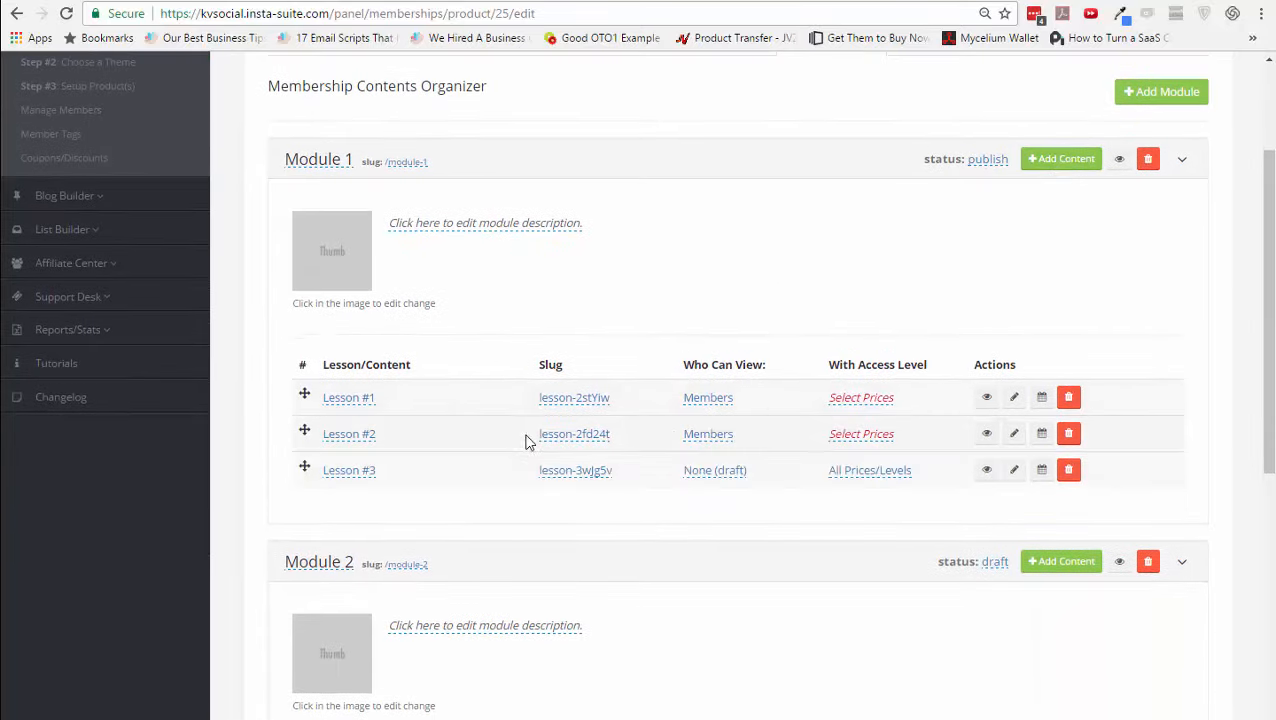
pyautogui.click(882, 474)
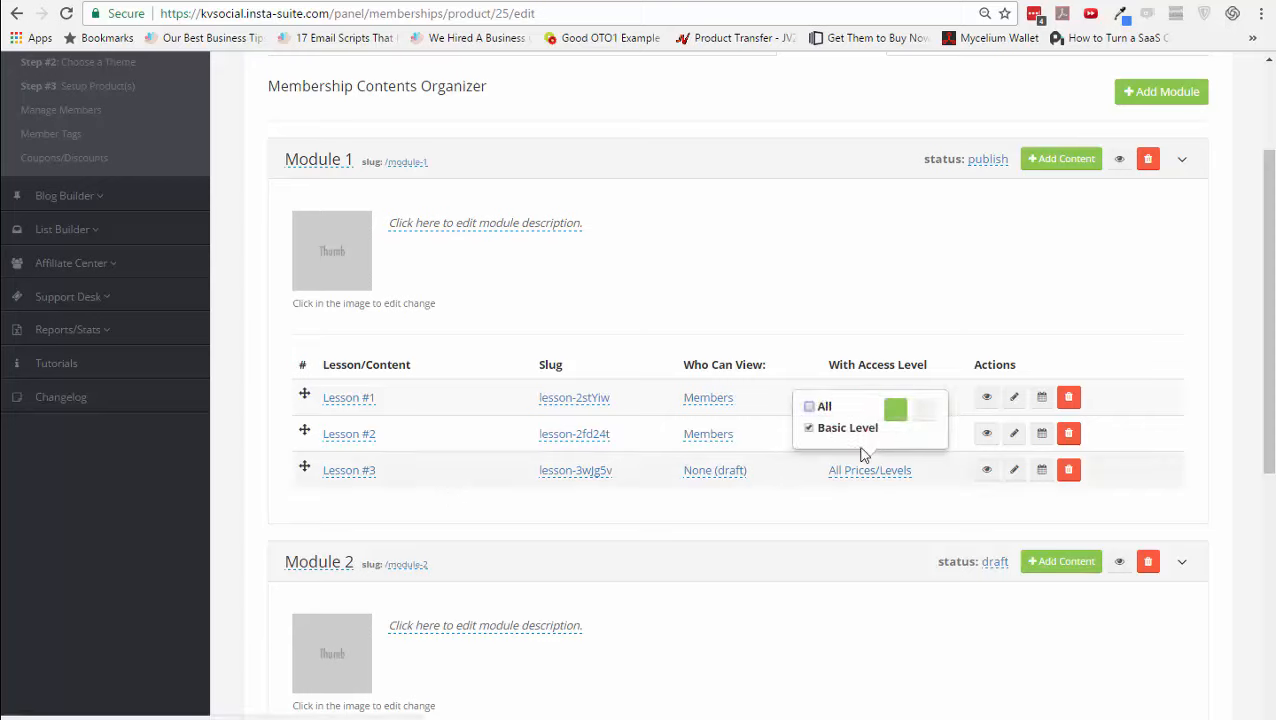
pyautogui.click(785, 486)
pyautogui.click(1013, 478)
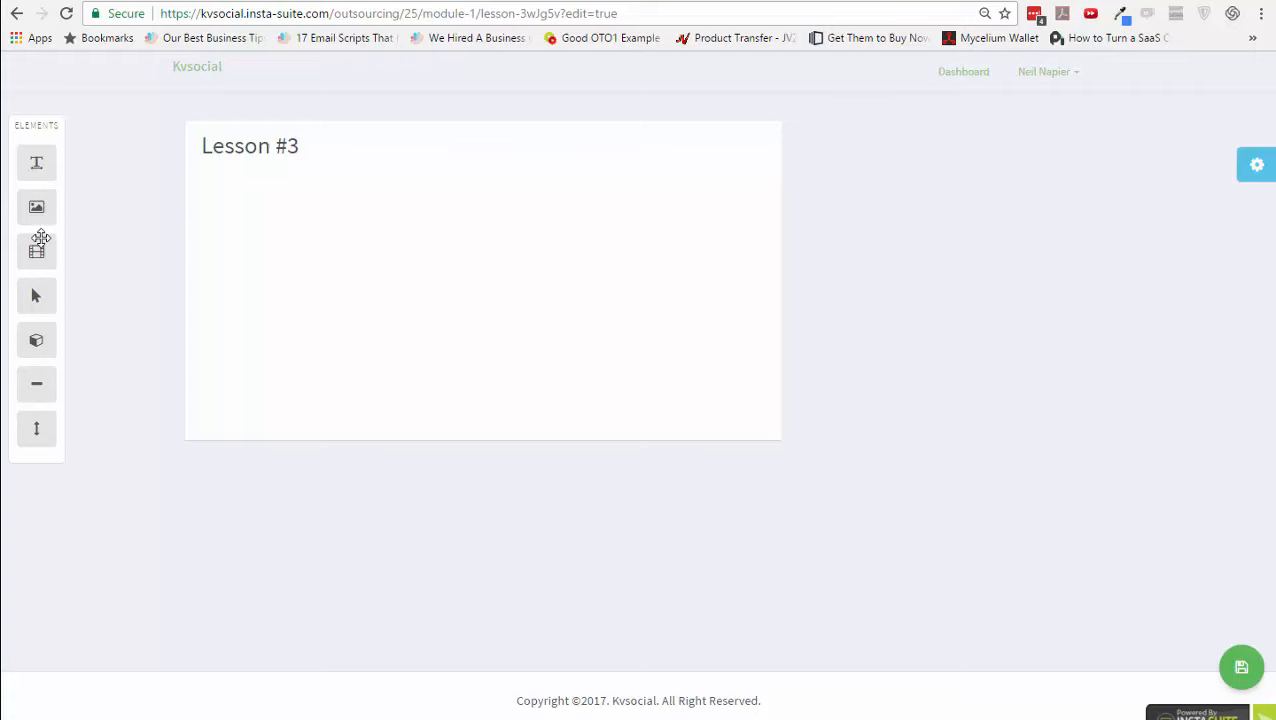
# - Insert a video, then a grey box with a blank image, and delete the image blocks again
pyautogui.moveTo(40, 237); pyautogui.dragTo(413, 224)
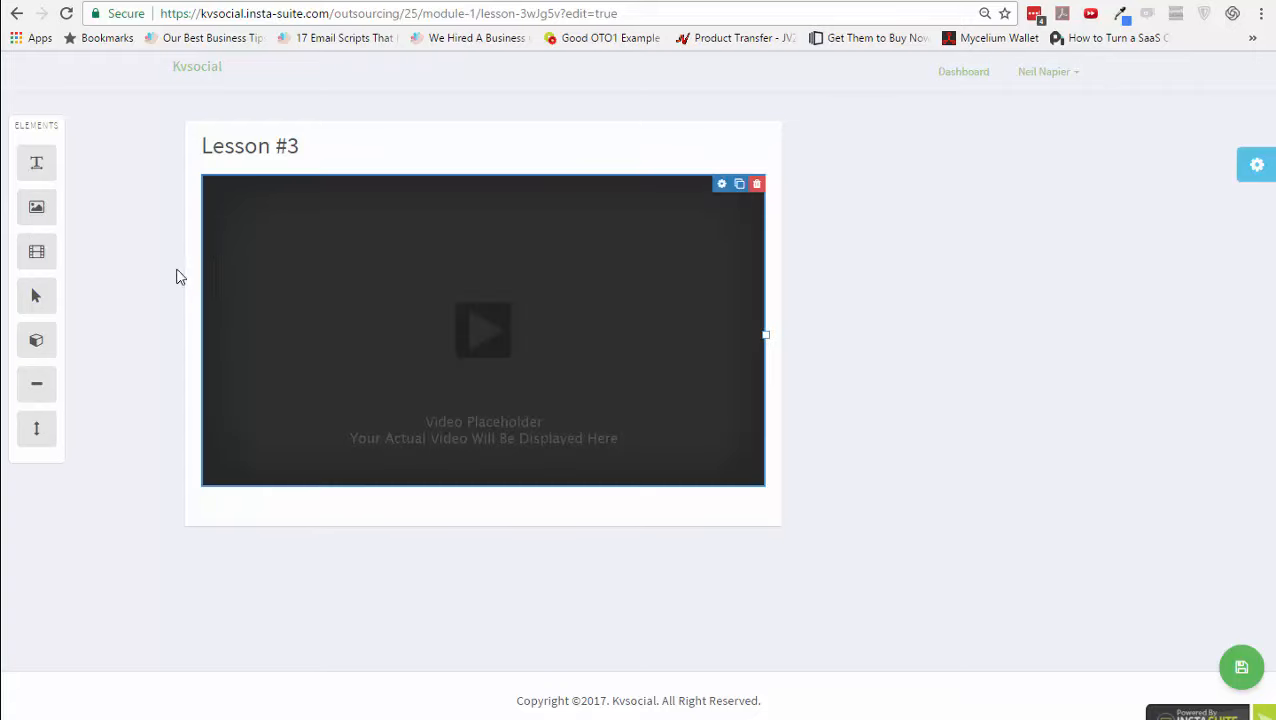
pyautogui.moveTo(36, 340); pyautogui.dragTo(516, 487)
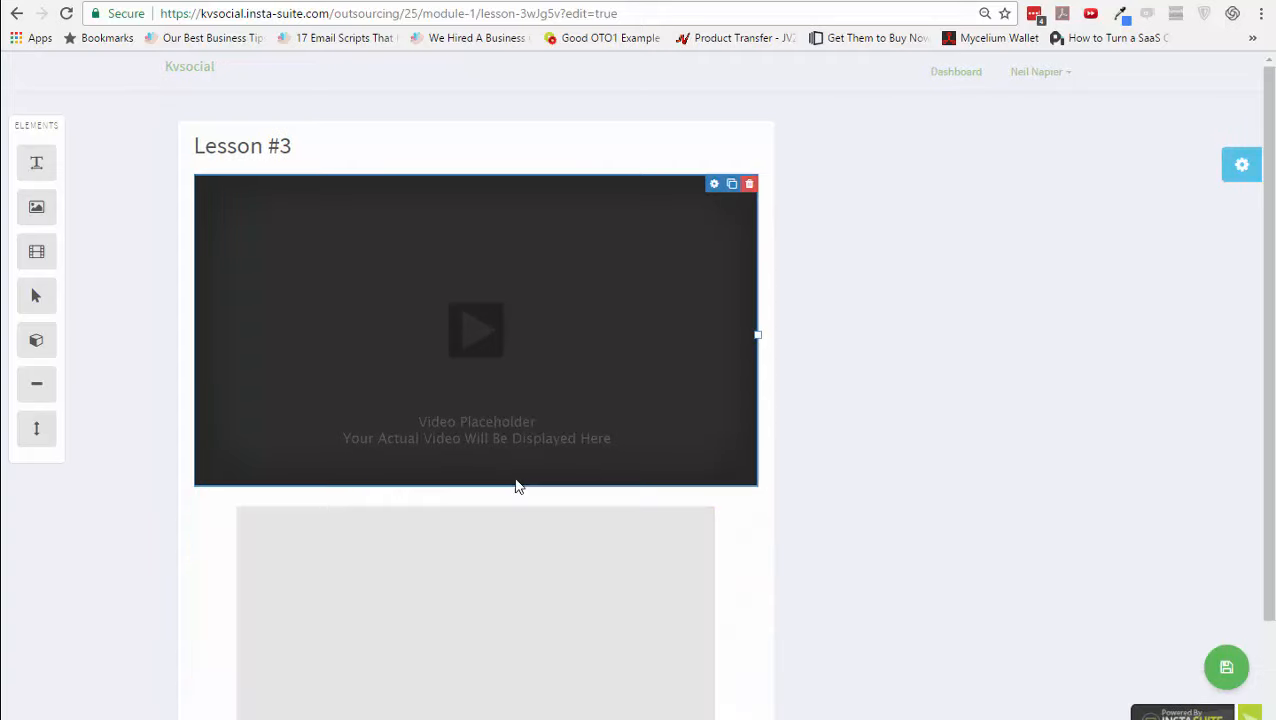
pyautogui.scroll(-2, 369, 483)
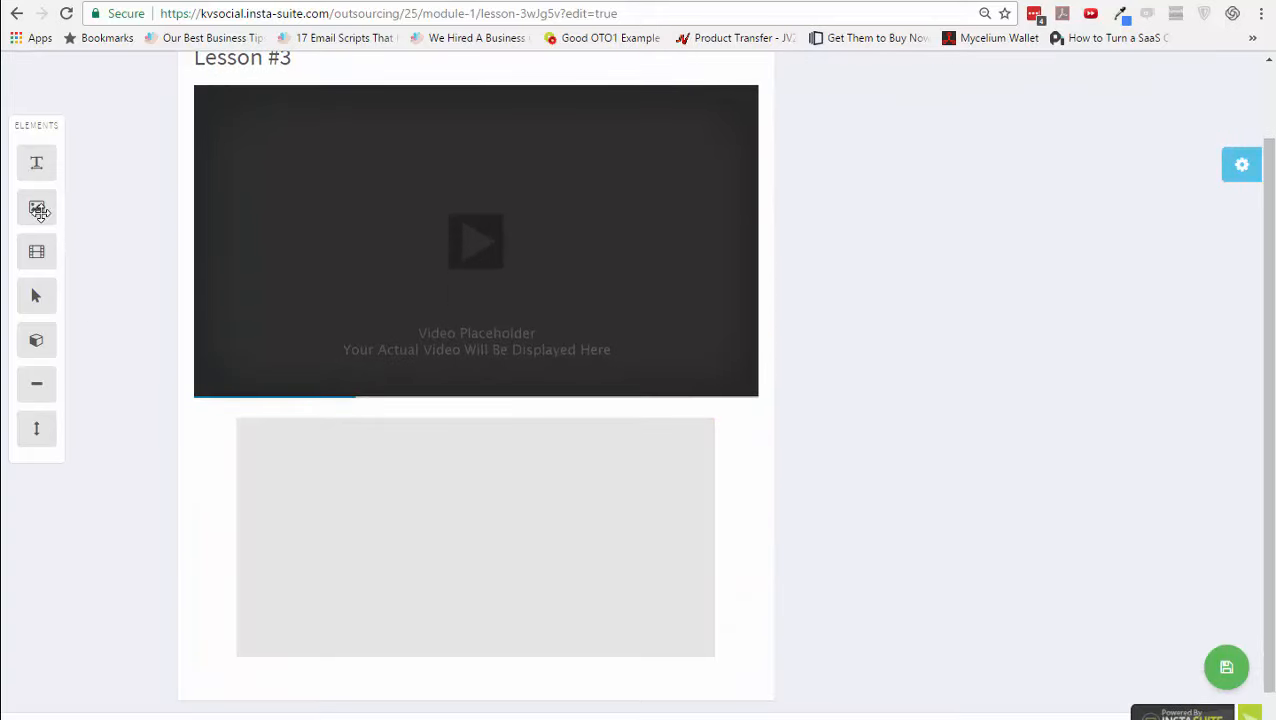
pyautogui.moveTo(38, 211); pyautogui.dragTo(421, 652)
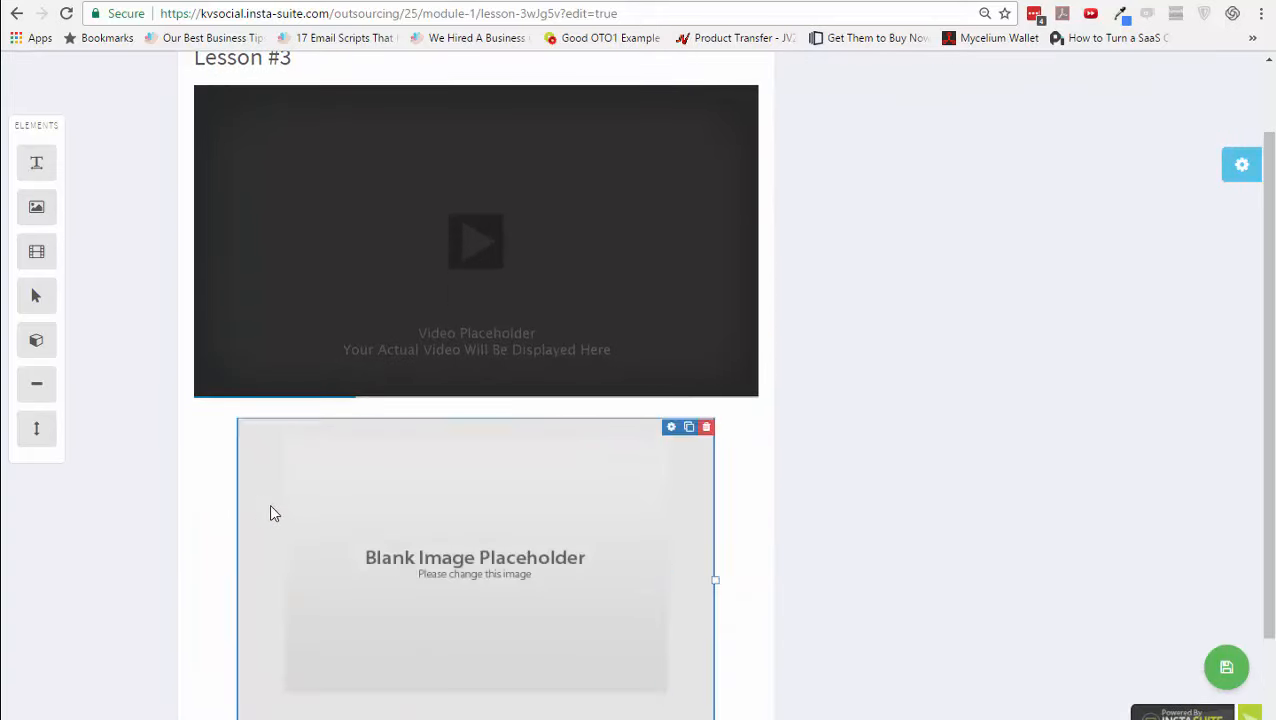
pyautogui.scroll(-2, 278, 512)
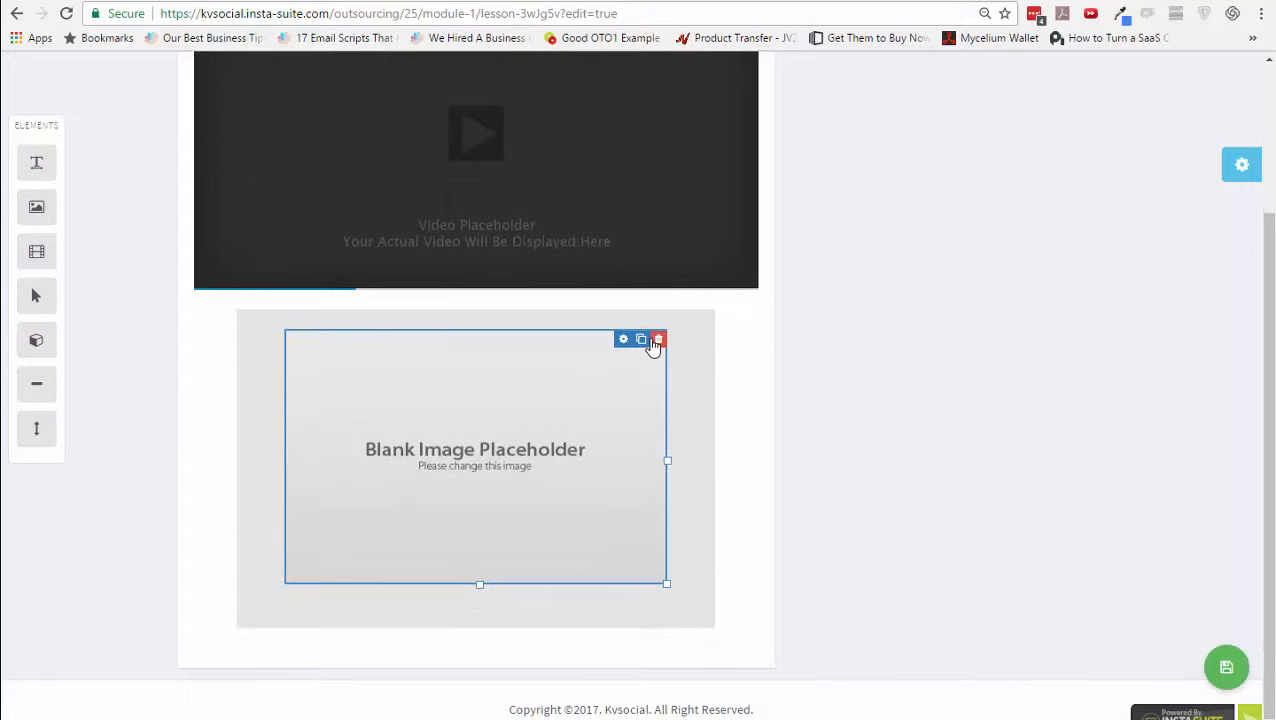
pyautogui.click(644, 340)
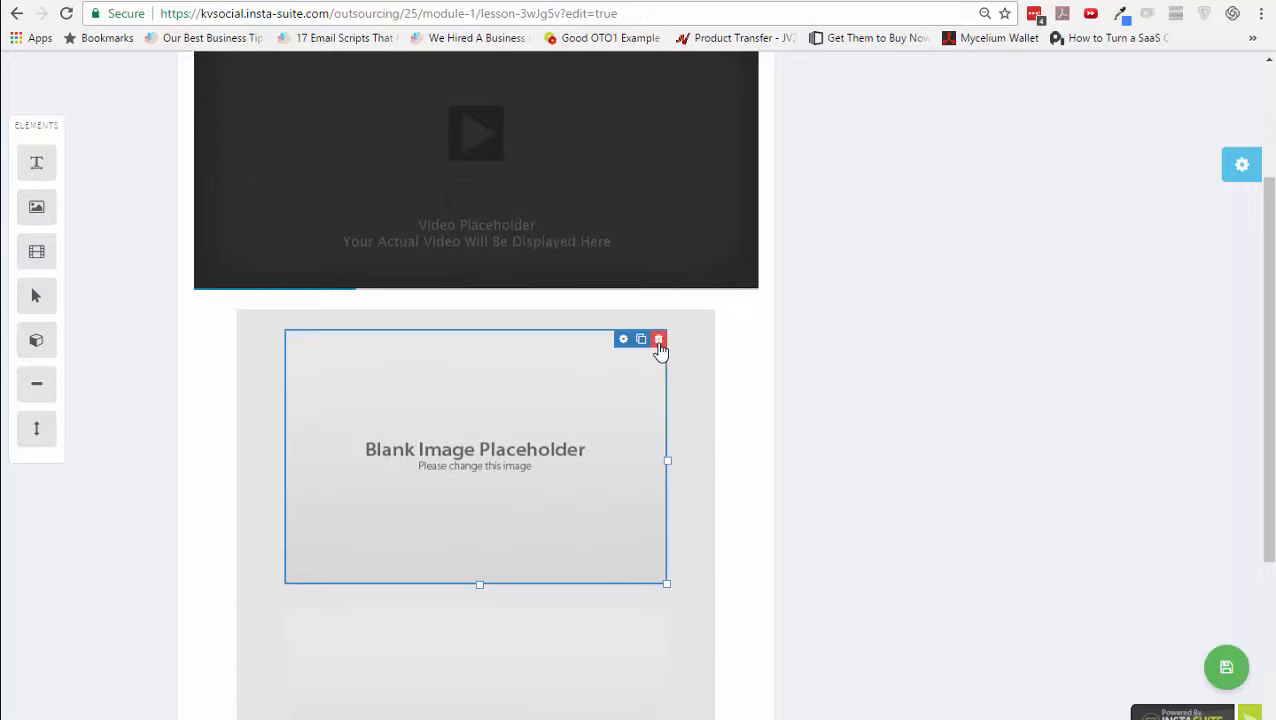
pyautogui.click(659, 340)
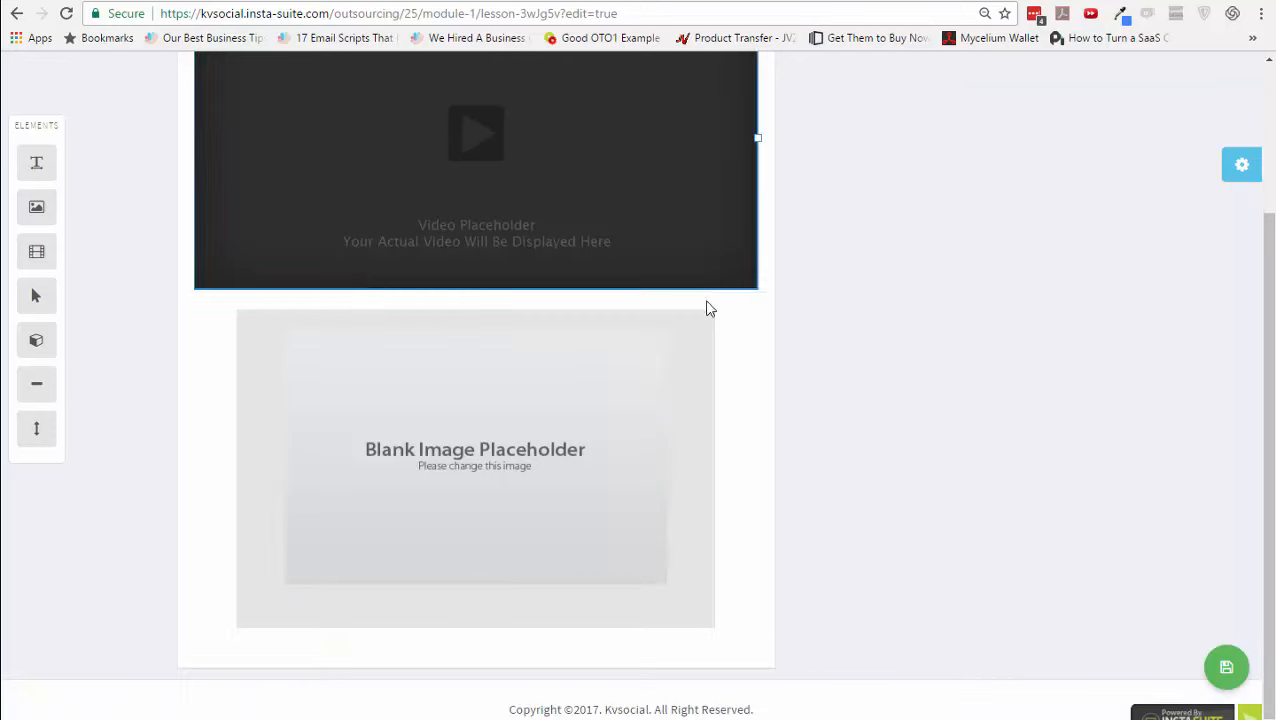
pyautogui.click(706, 318)
pyautogui.click(710, 141)
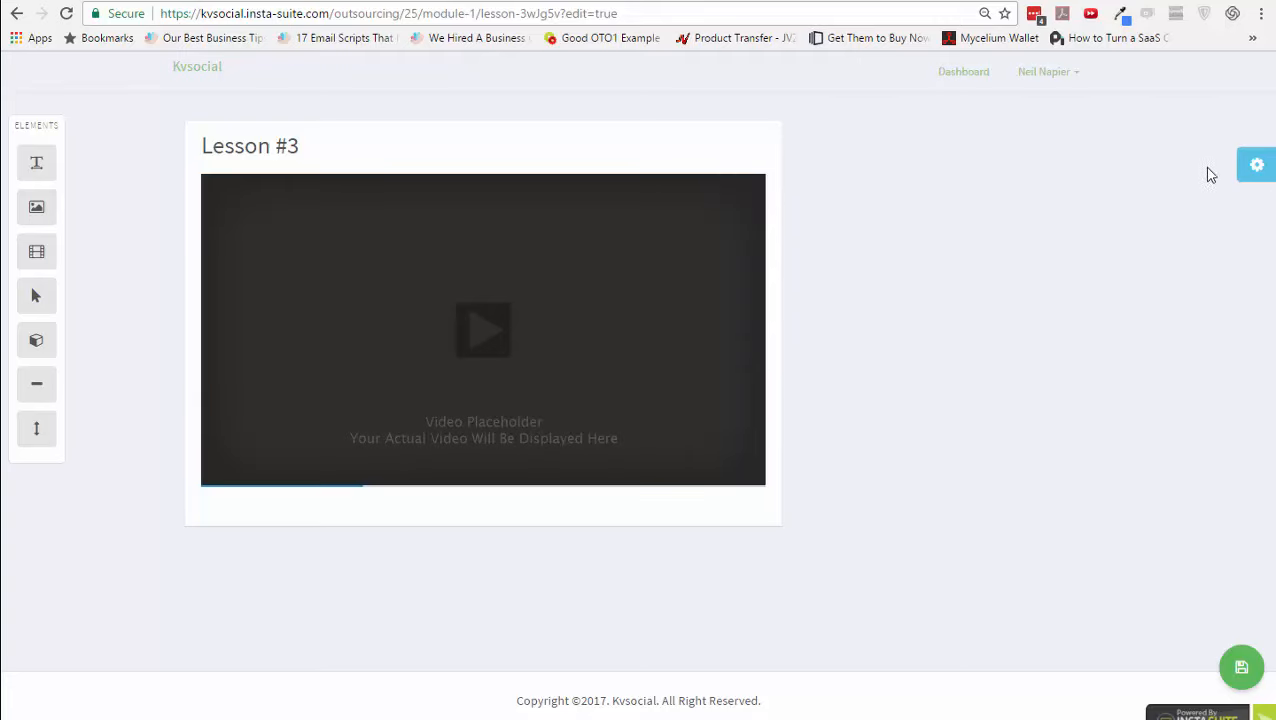
# - Make the page background light grey #cccccc, keeping it applied to all pages
pyautogui.click(1255, 165)
pyautogui.click(1058, 150)
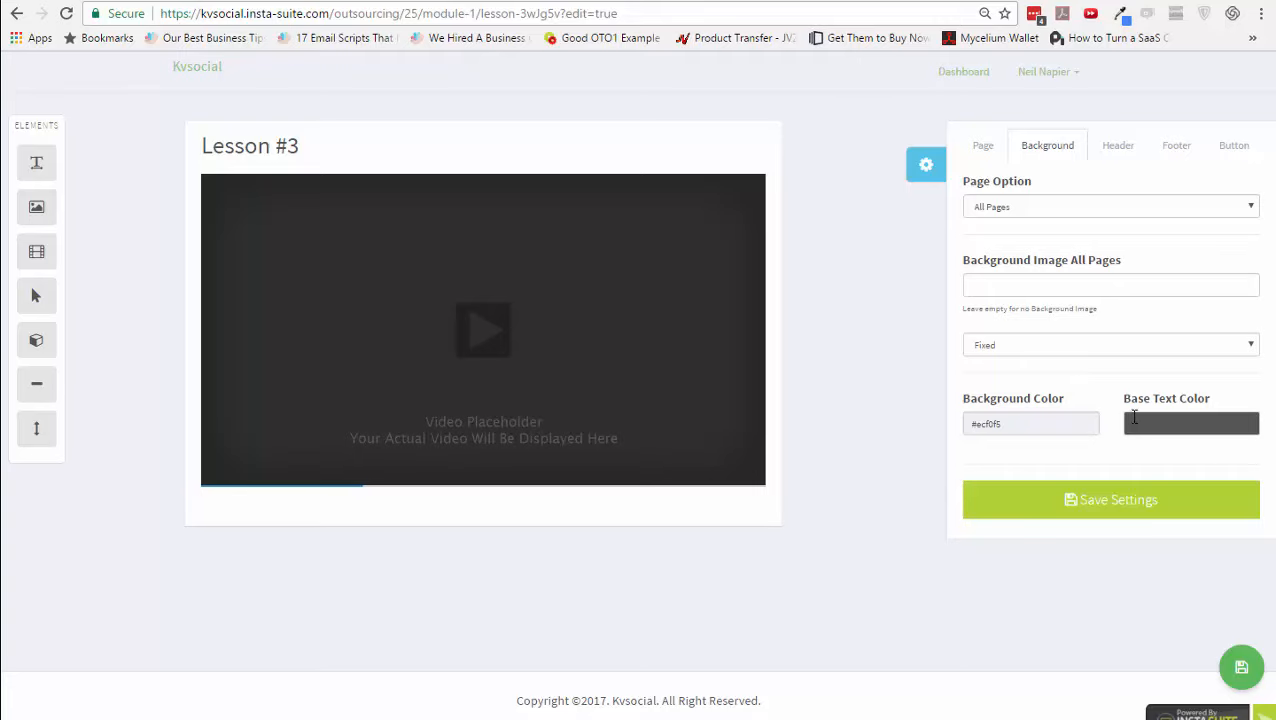
pyautogui.click(1050, 424)
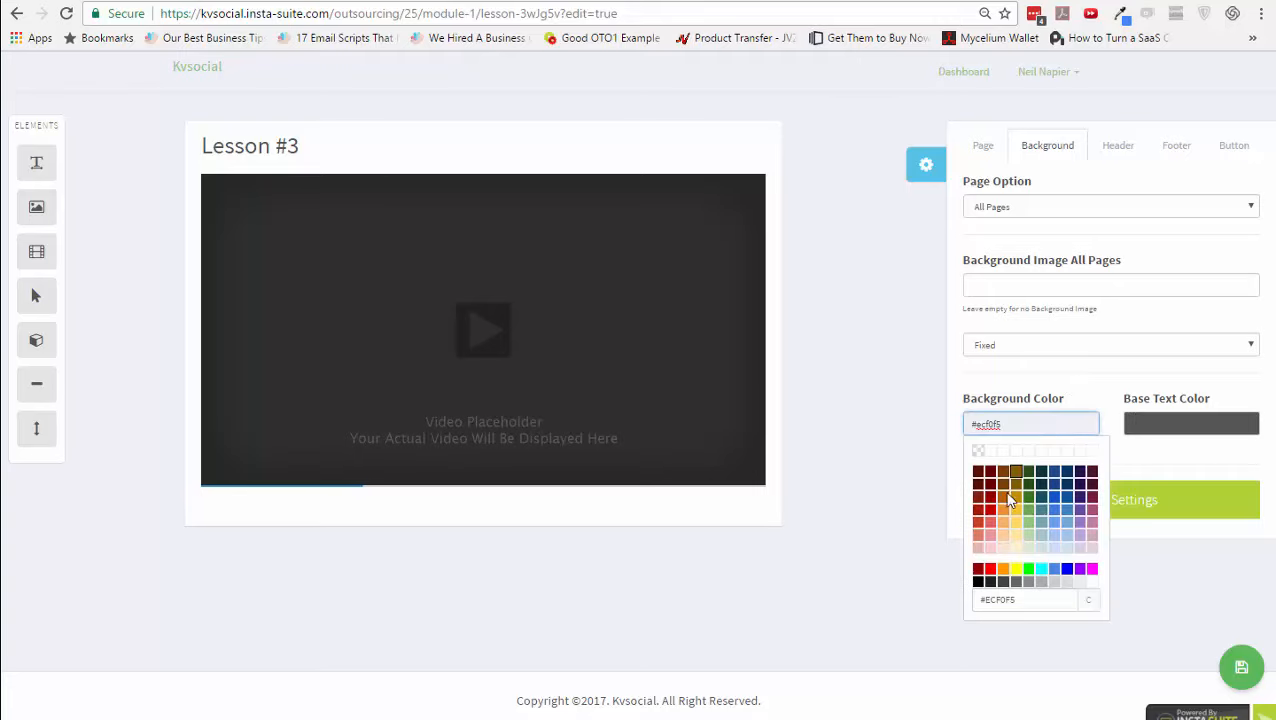
pyautogui.click(1054, 584)
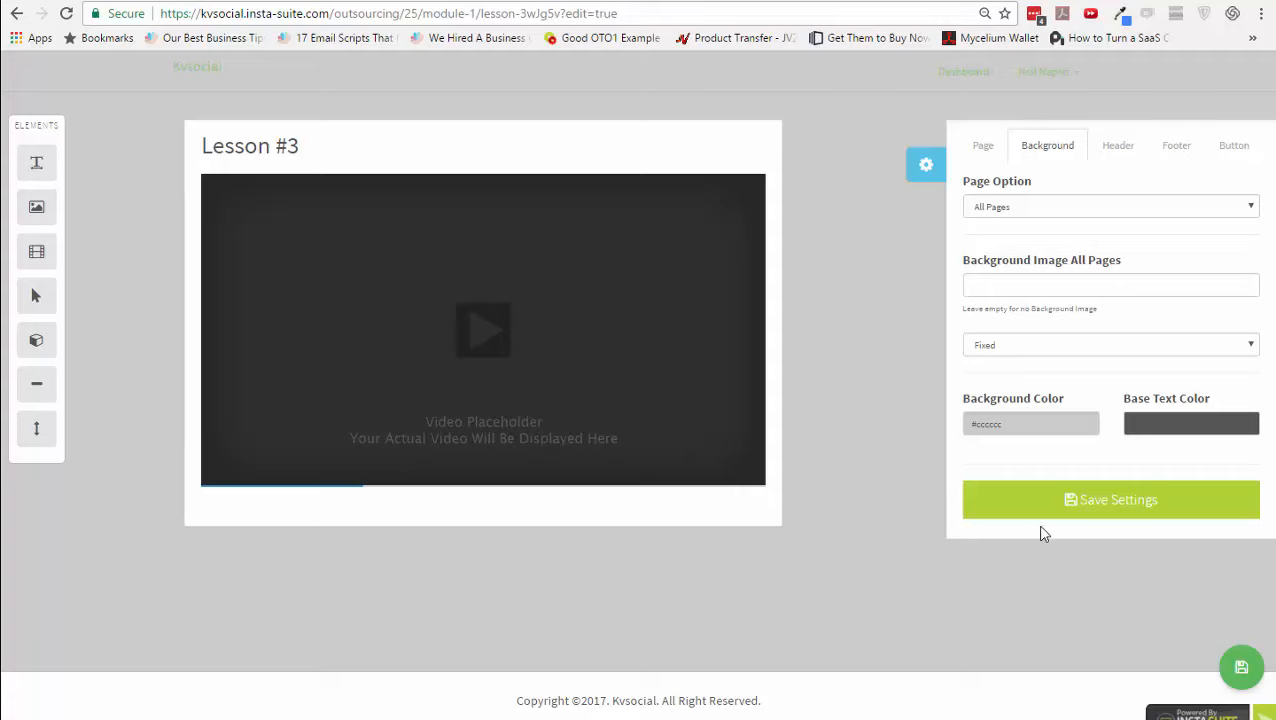
pyautogui.click(1014, 208)
pyautogui.click(1014, 240)
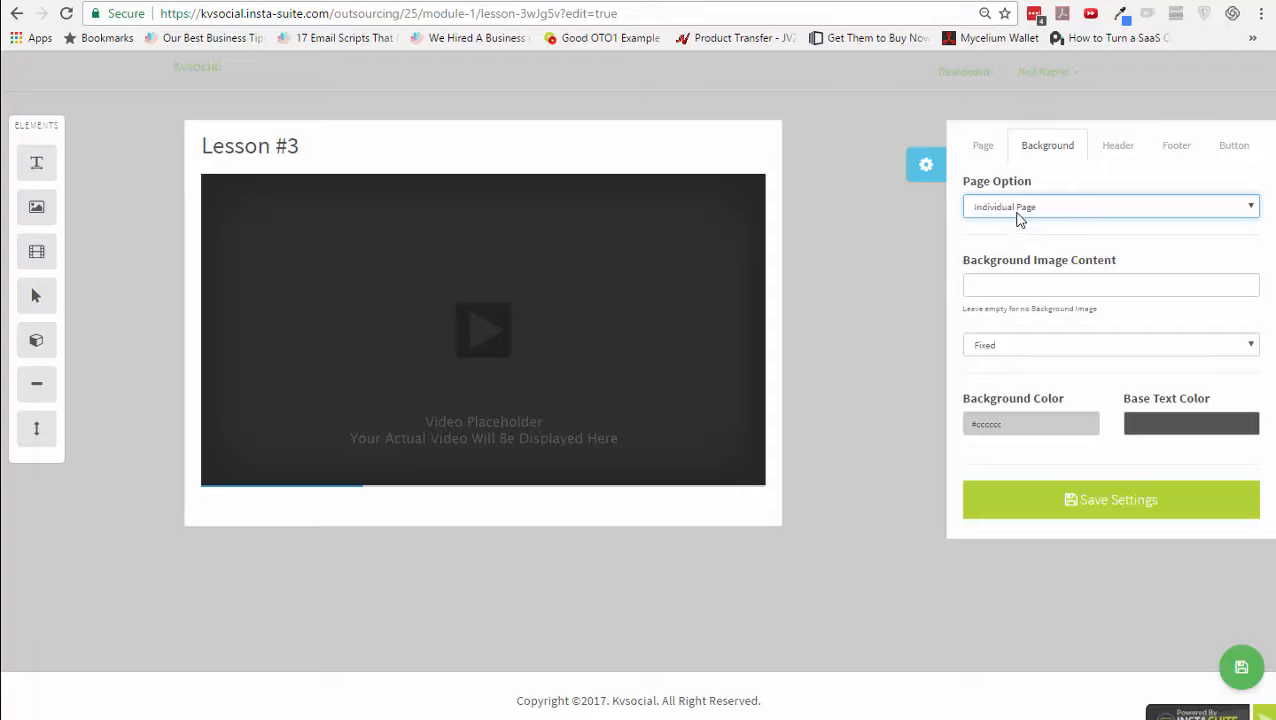
pyautogui.click(1018, 209)
pyautogui.click(1018, 226)
pyautogui.click(1019, 290)
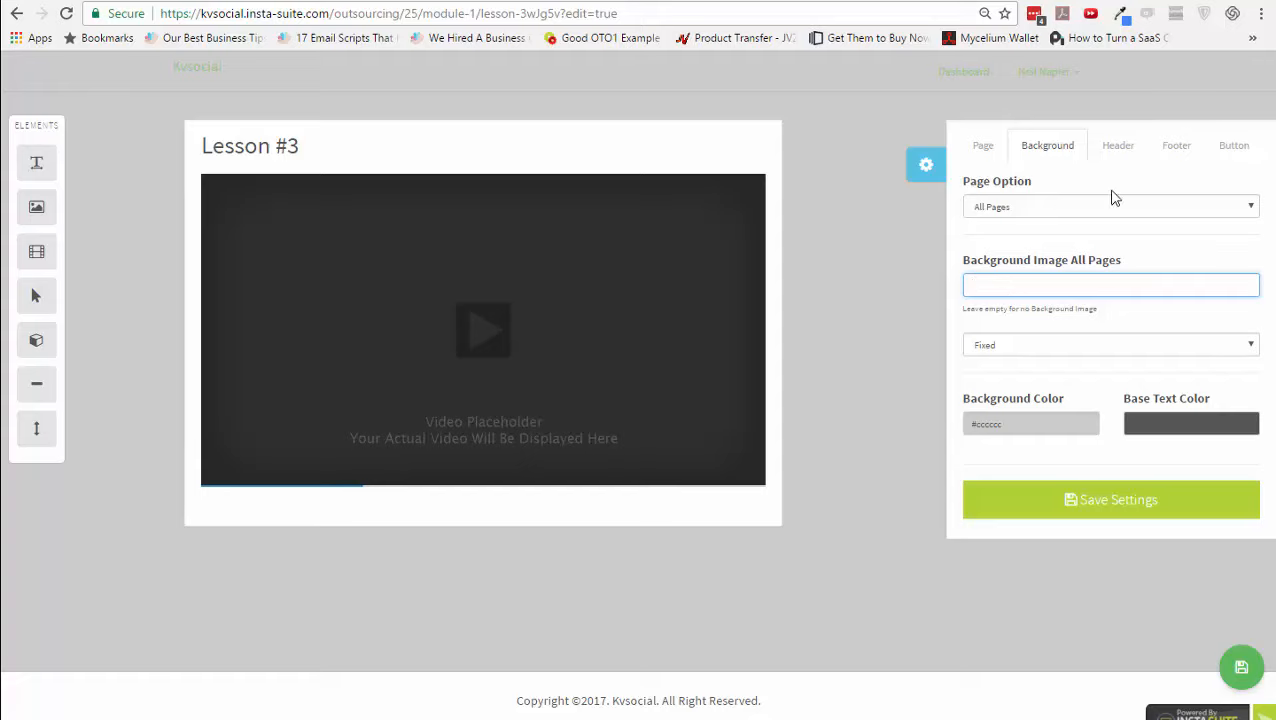
# - Look over the header, footer and button colour settings, save the design and page, and preview it
pyautogui.click(1127, 152)
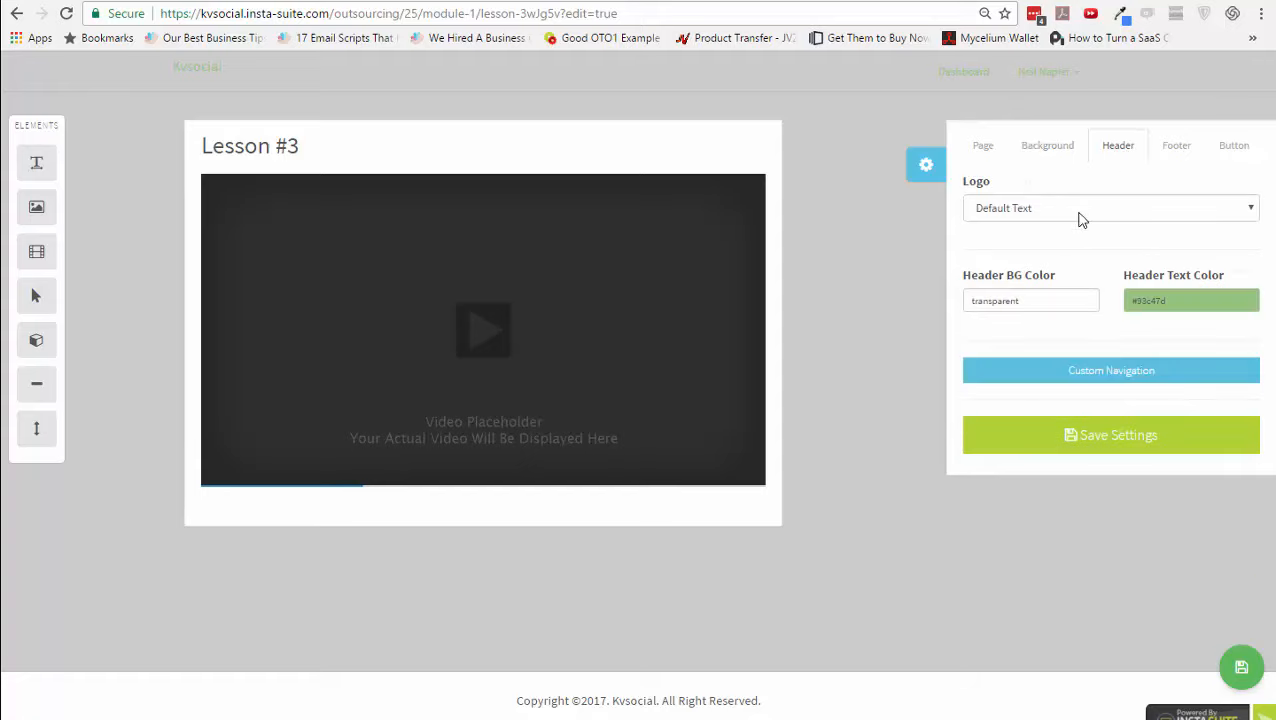
pyautogui.click(1176, 147)
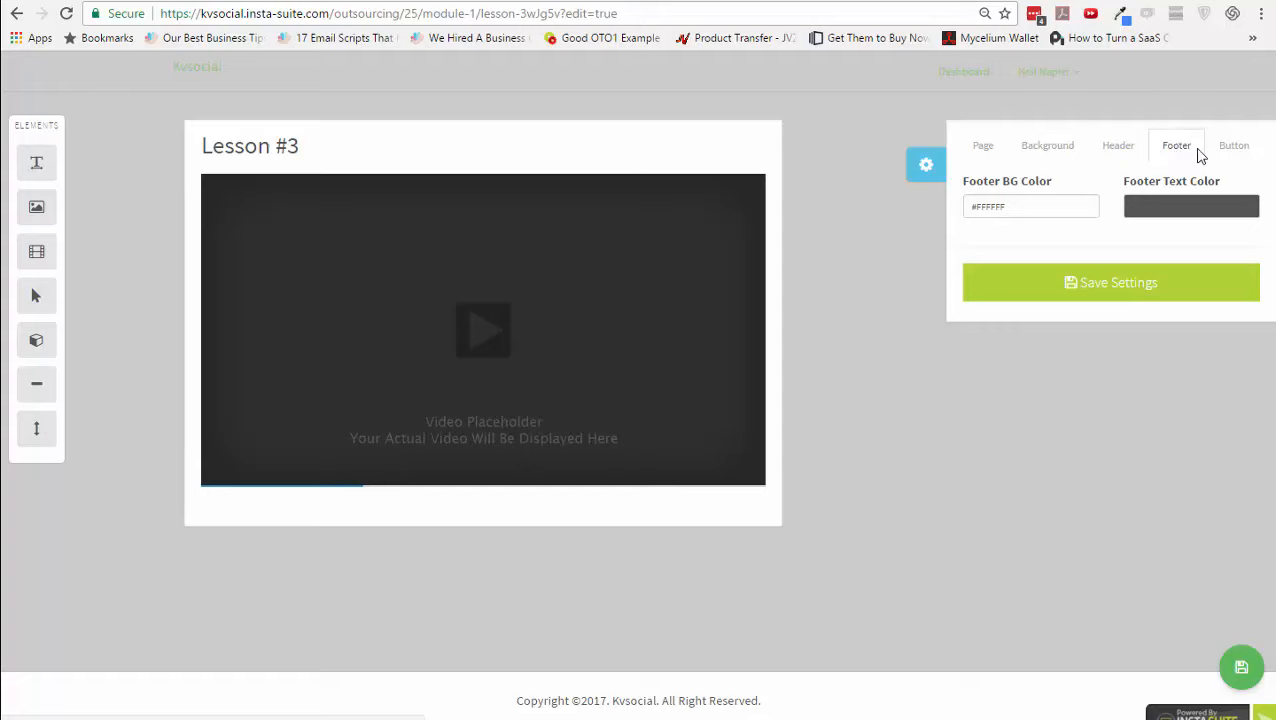
pyautogui.click(1220, 147)
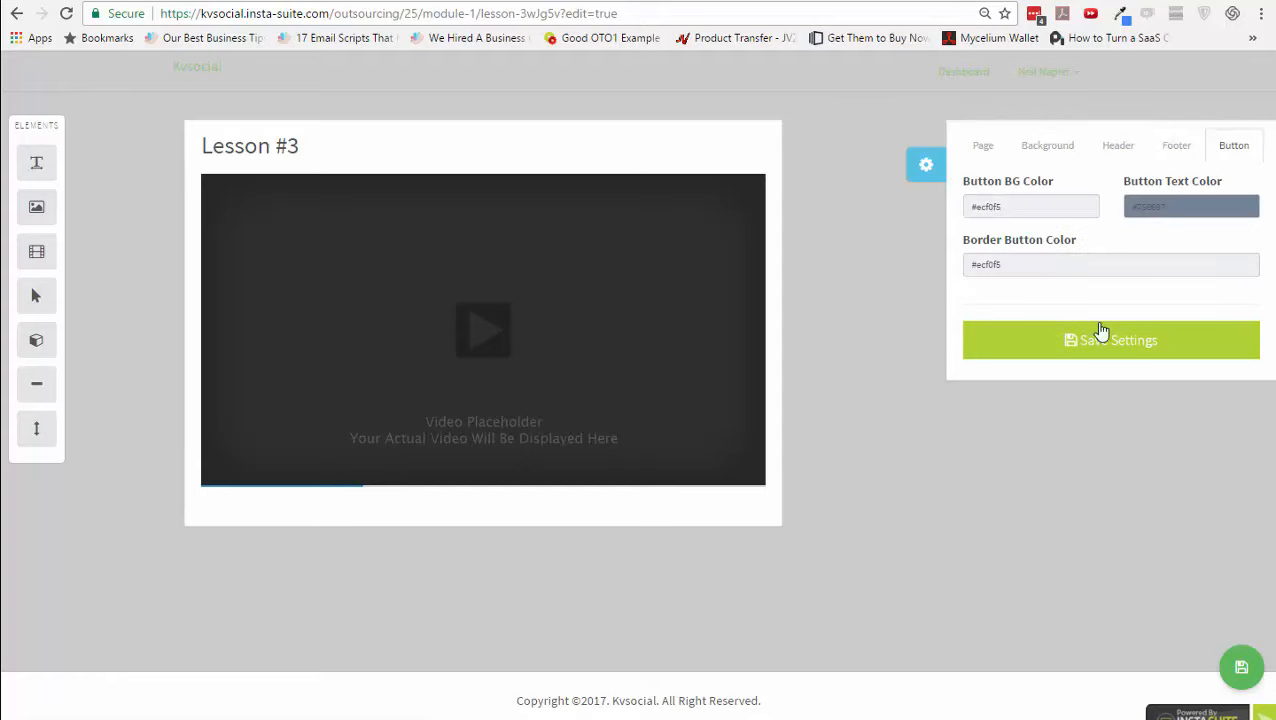
pyautogui.click(1090, 358)
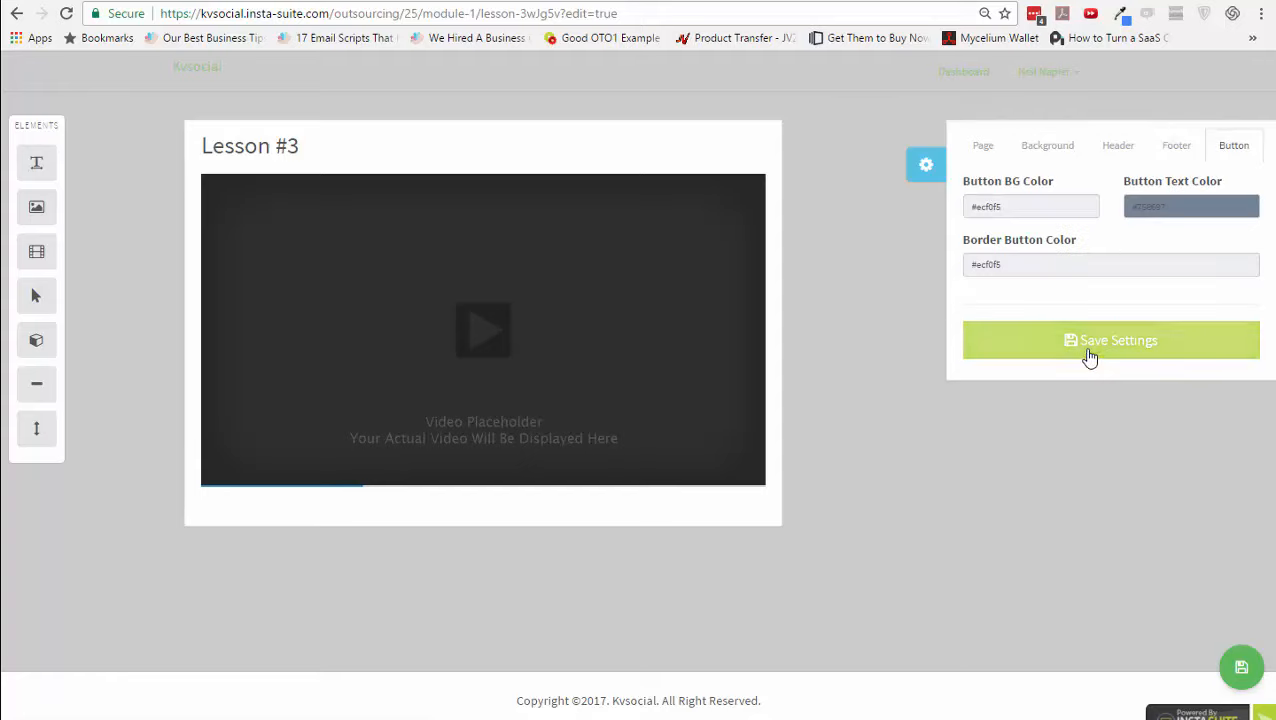
pyautogui.click(1242, 667)
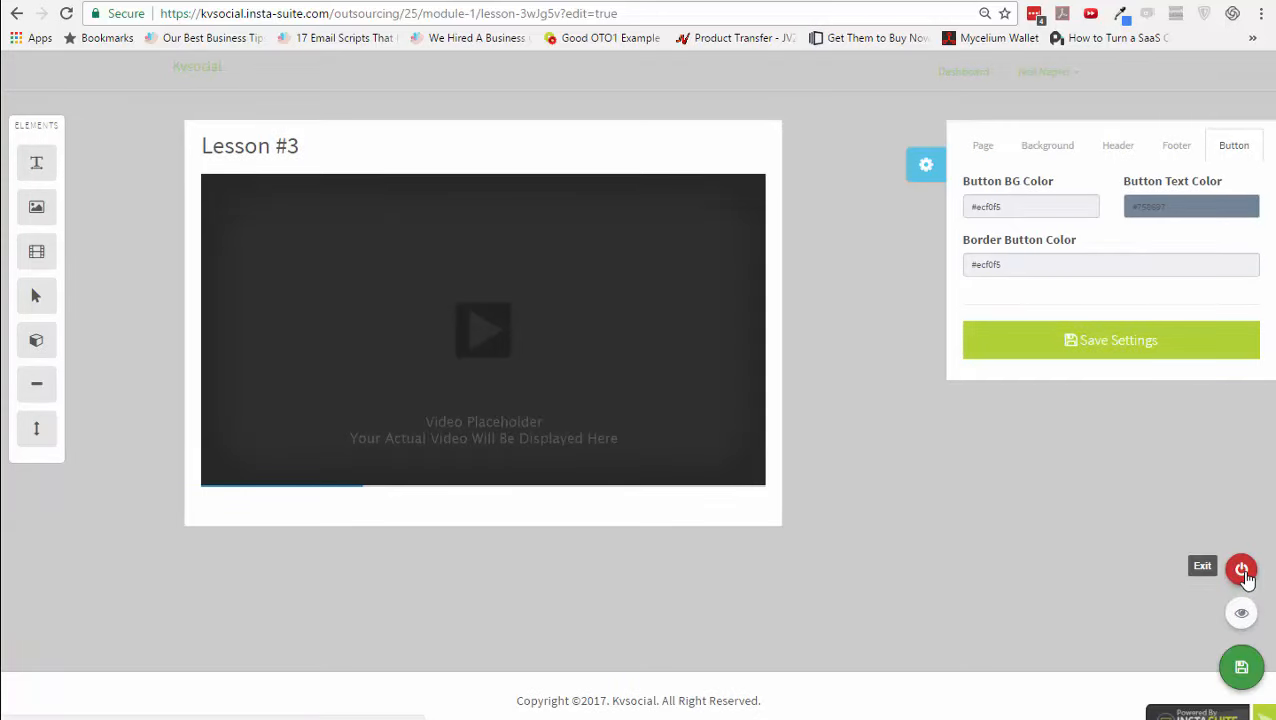
pyautogui.click(1241, 614)
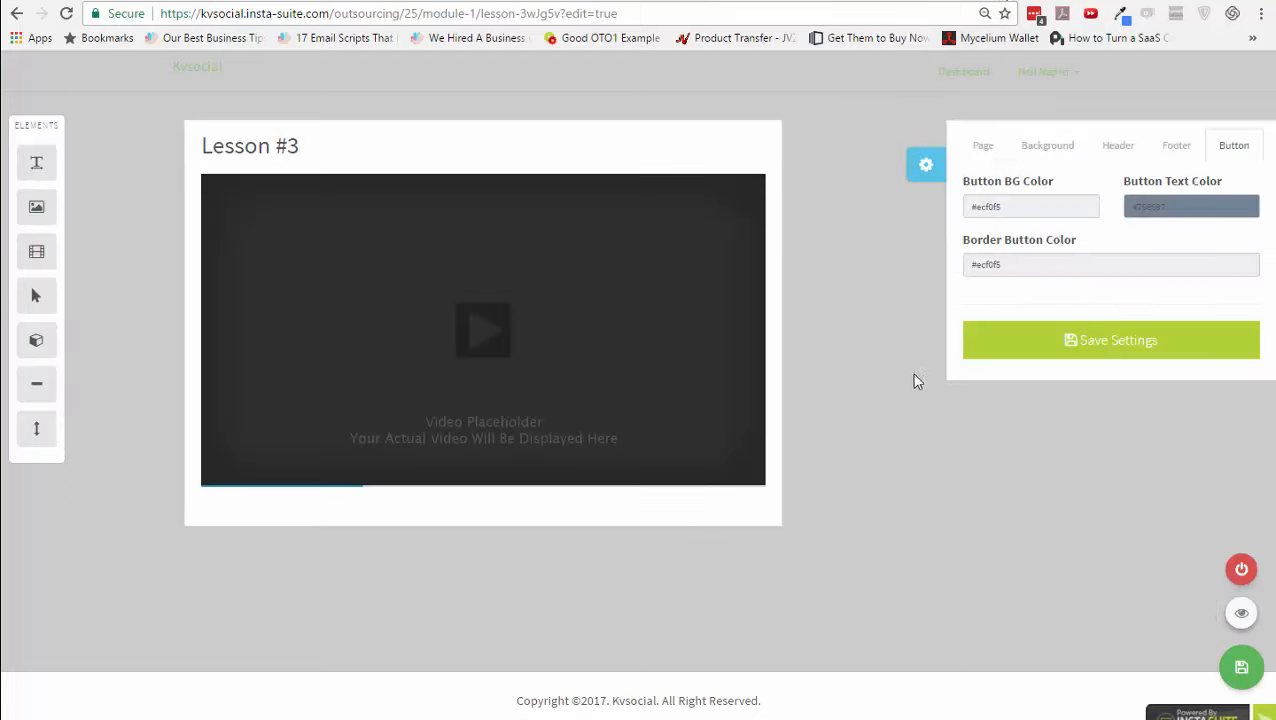
# - Set the header text colour to red, save, and go back to the product edit page
pyautogui.click(1133, 152)
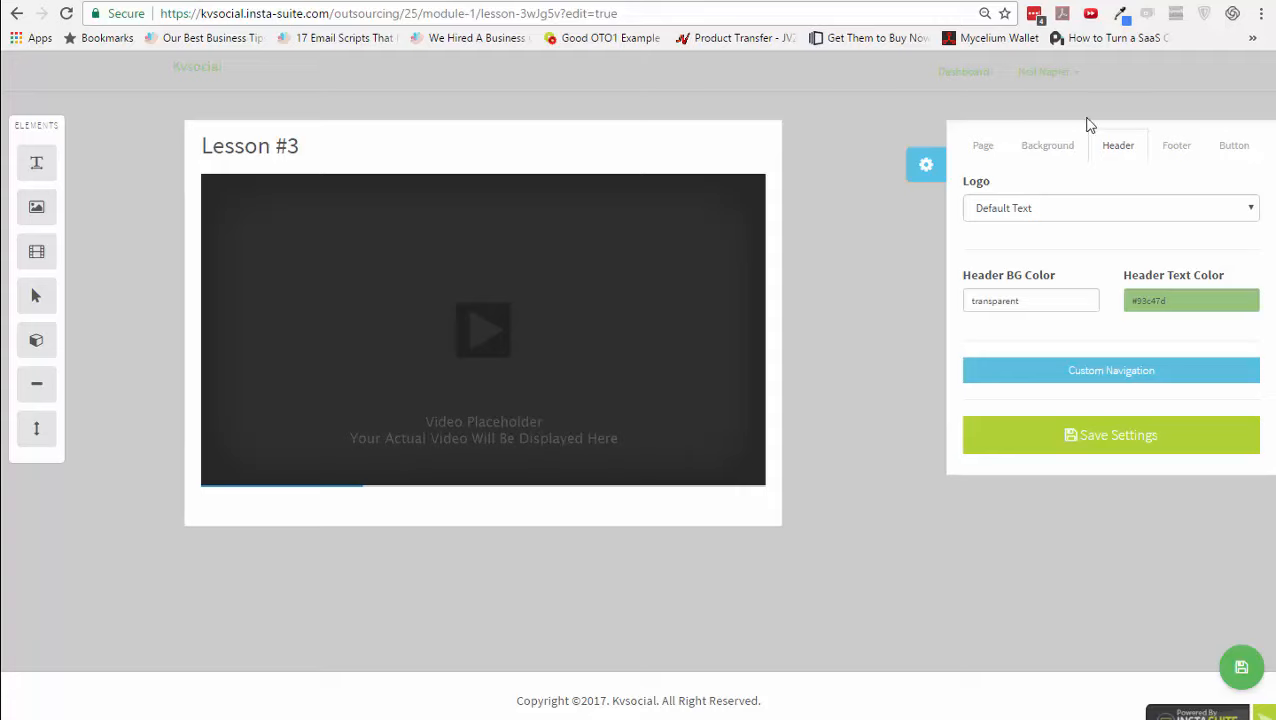
pyautogui.click(1157, 299)
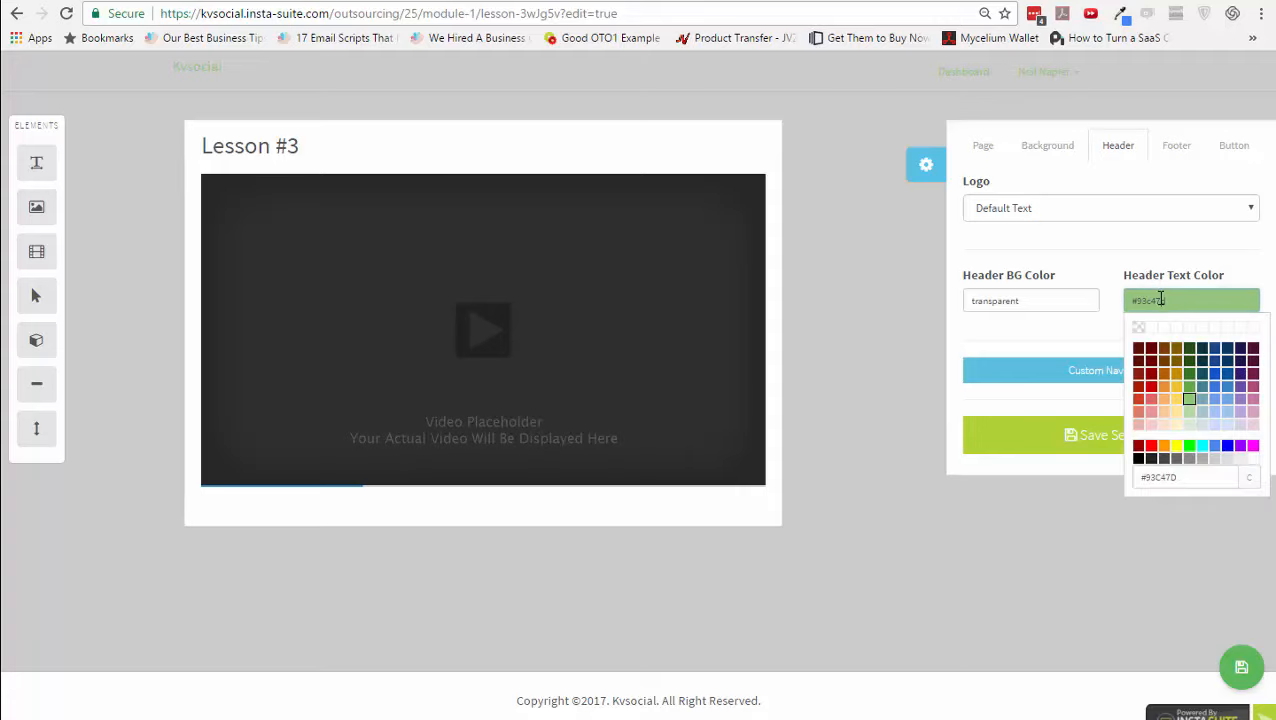
pyautogui.click(1151, 448)
pyautogui.click(1066, 452)
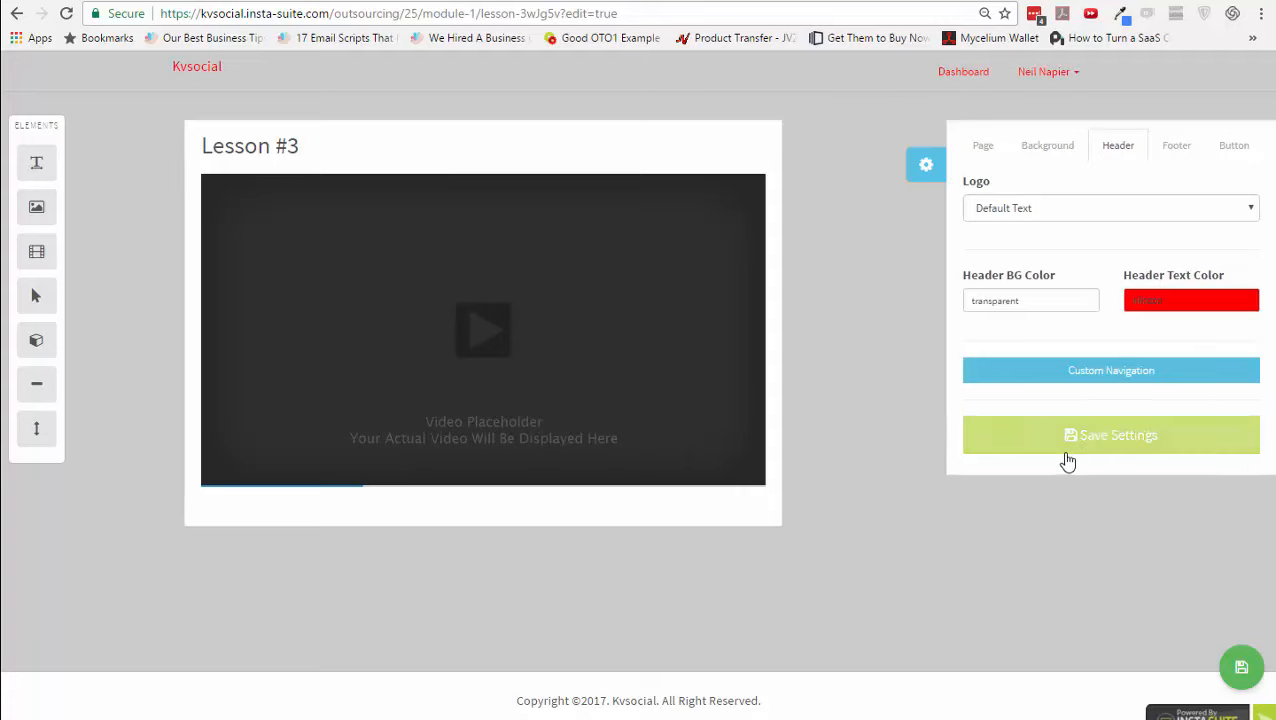
pyautogui.click(17, 15)
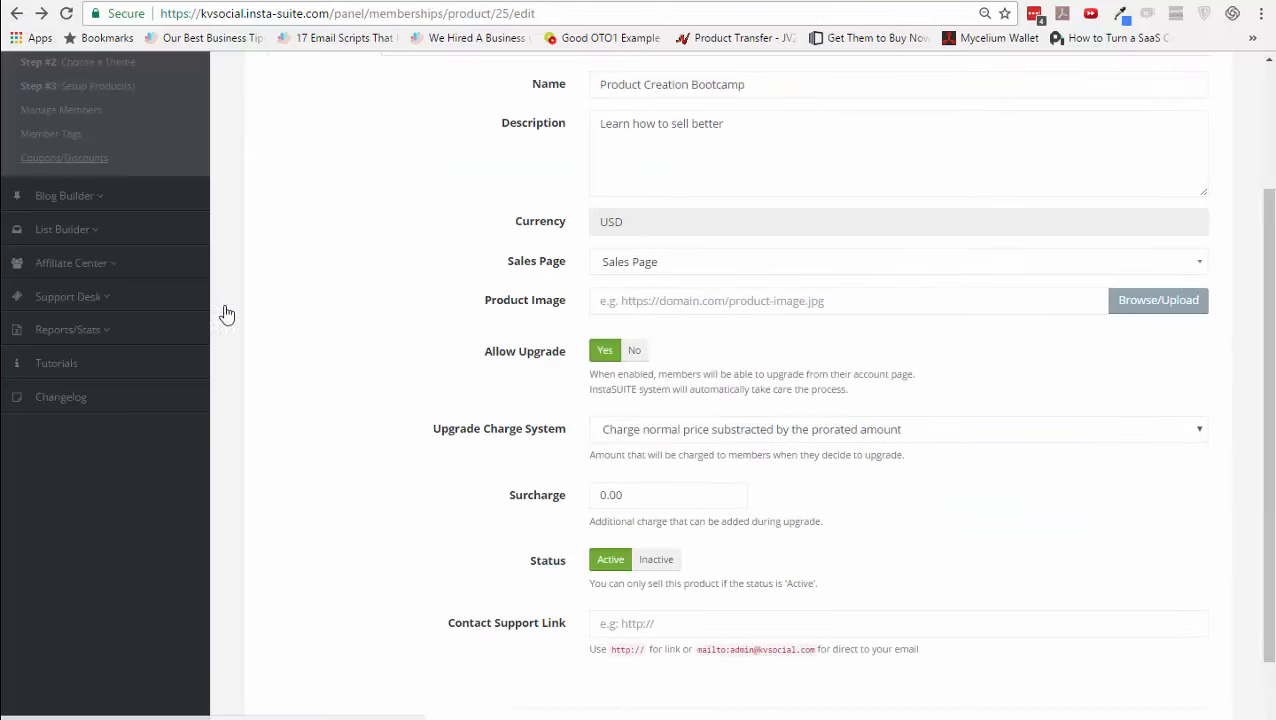
# - Open the Dynamic theme's membership dashboard and switch it into edit mode
pyautogui.scroll(3, 223, 392)
pyautogui.click(100, 243)
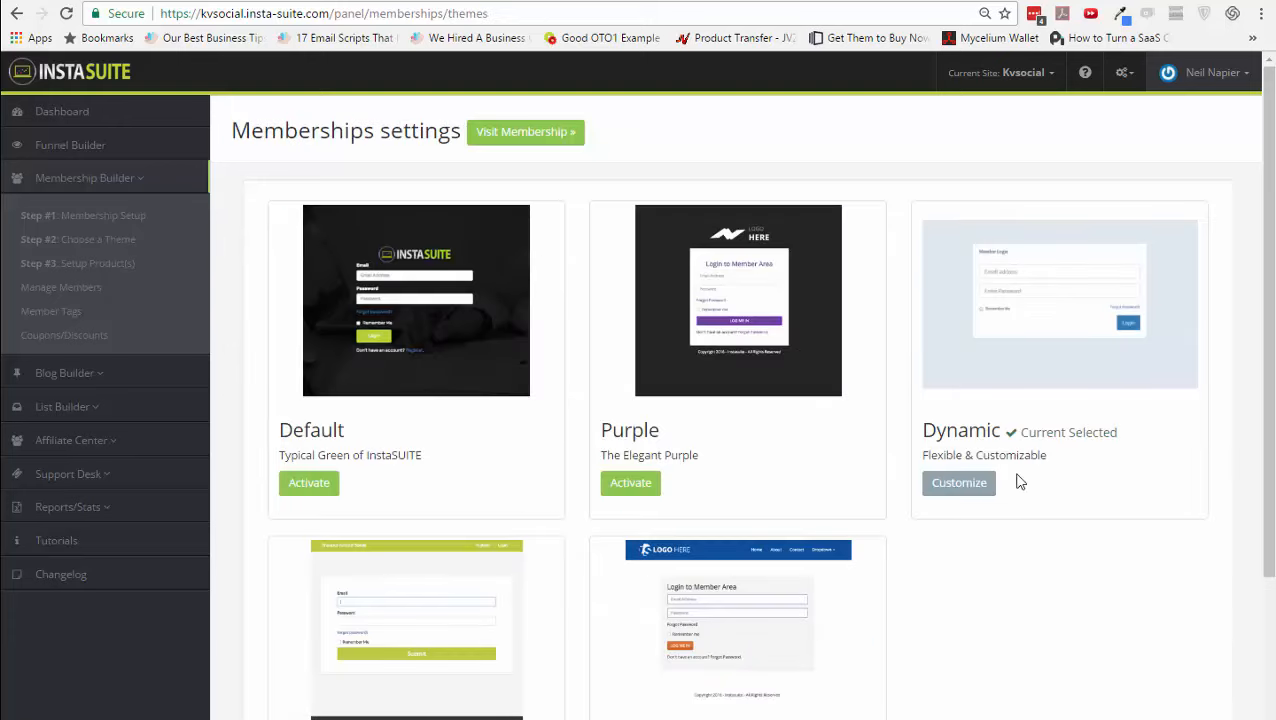
pyautogui.click(958, 500)
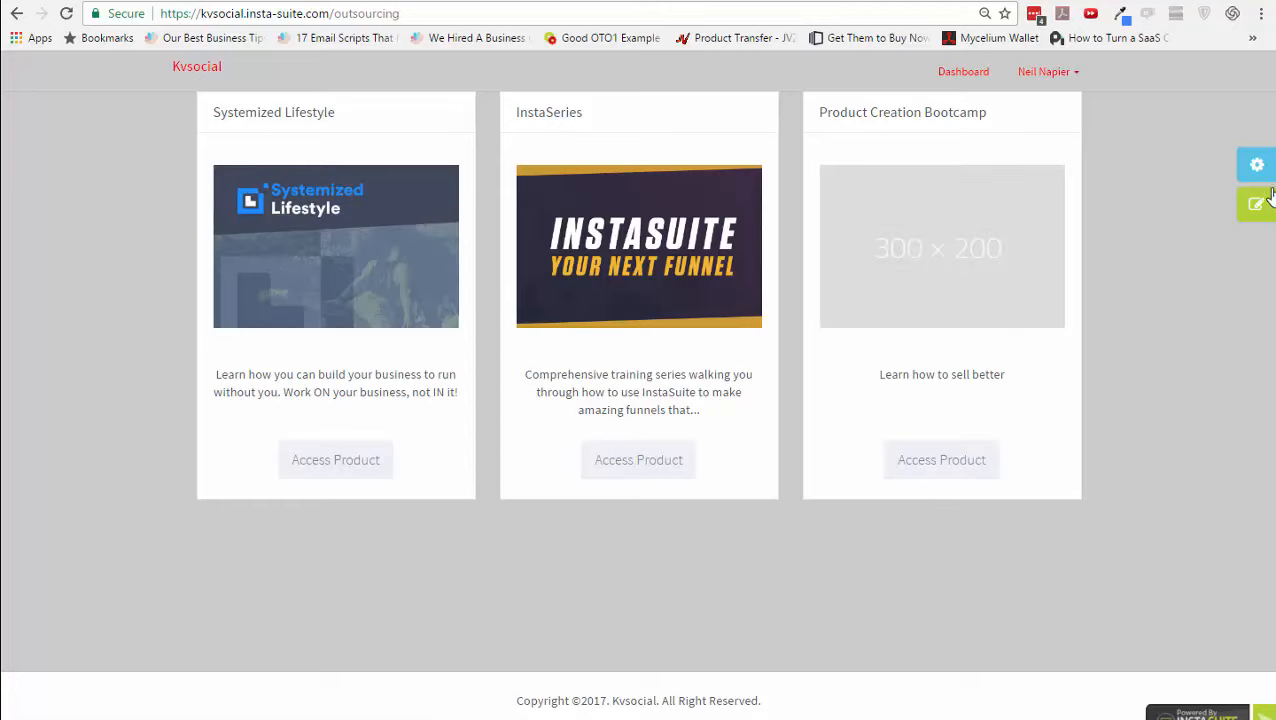
pyautogui.click(1258, 206)
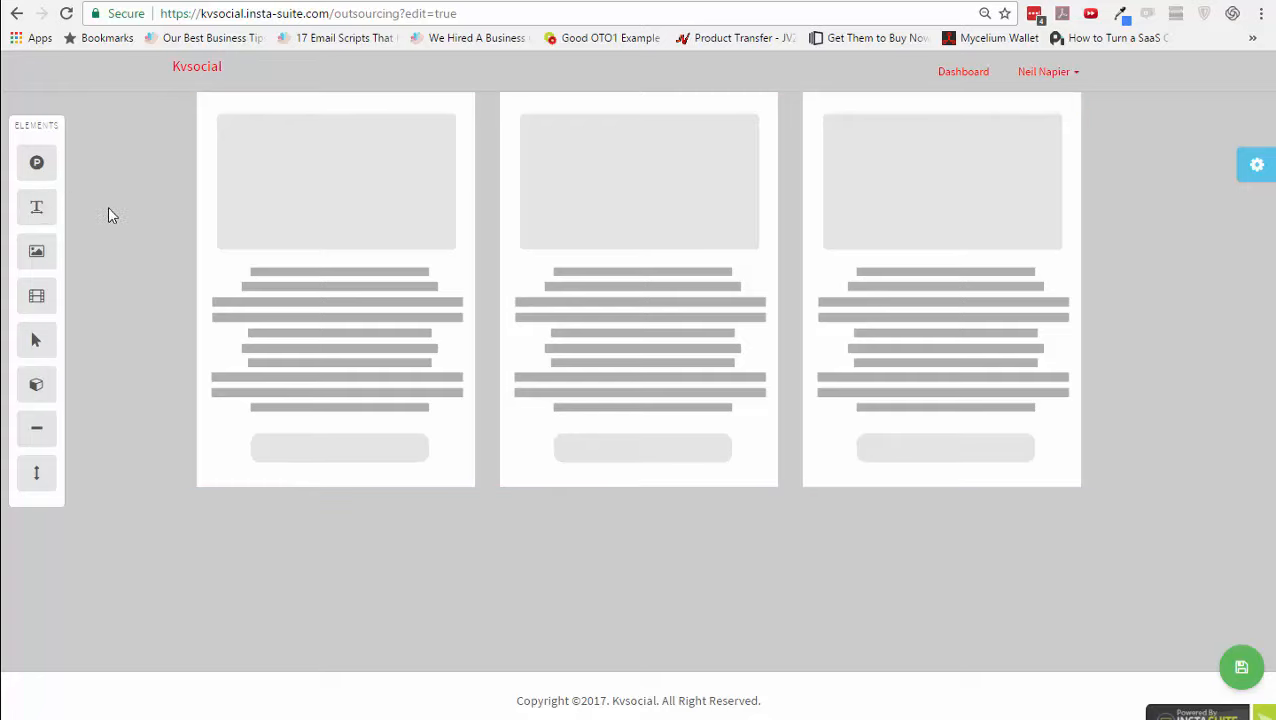
# - Add a text block and a video block above the product cards, deleting each again
pyautogui.moveTo(42, 208); pyautogui.dragTo(350, 102)
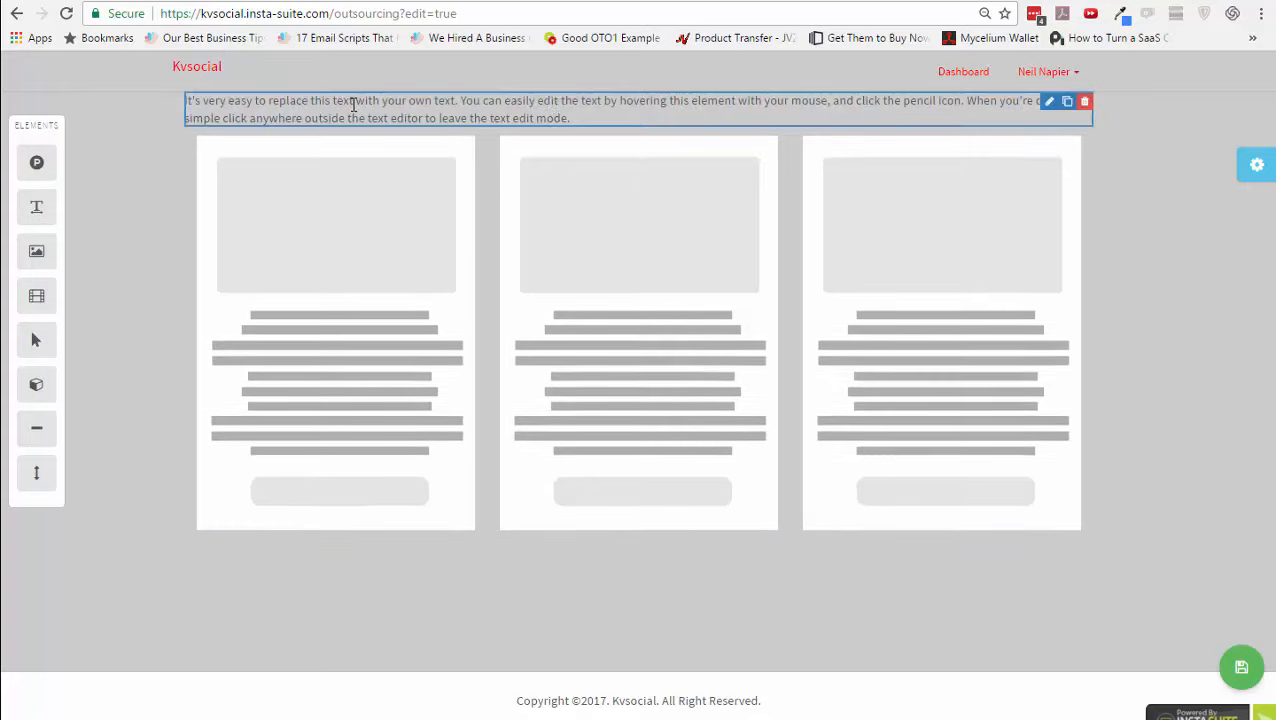
pyautogui.click(1084, 101)
pyautogui.click(728, 126)
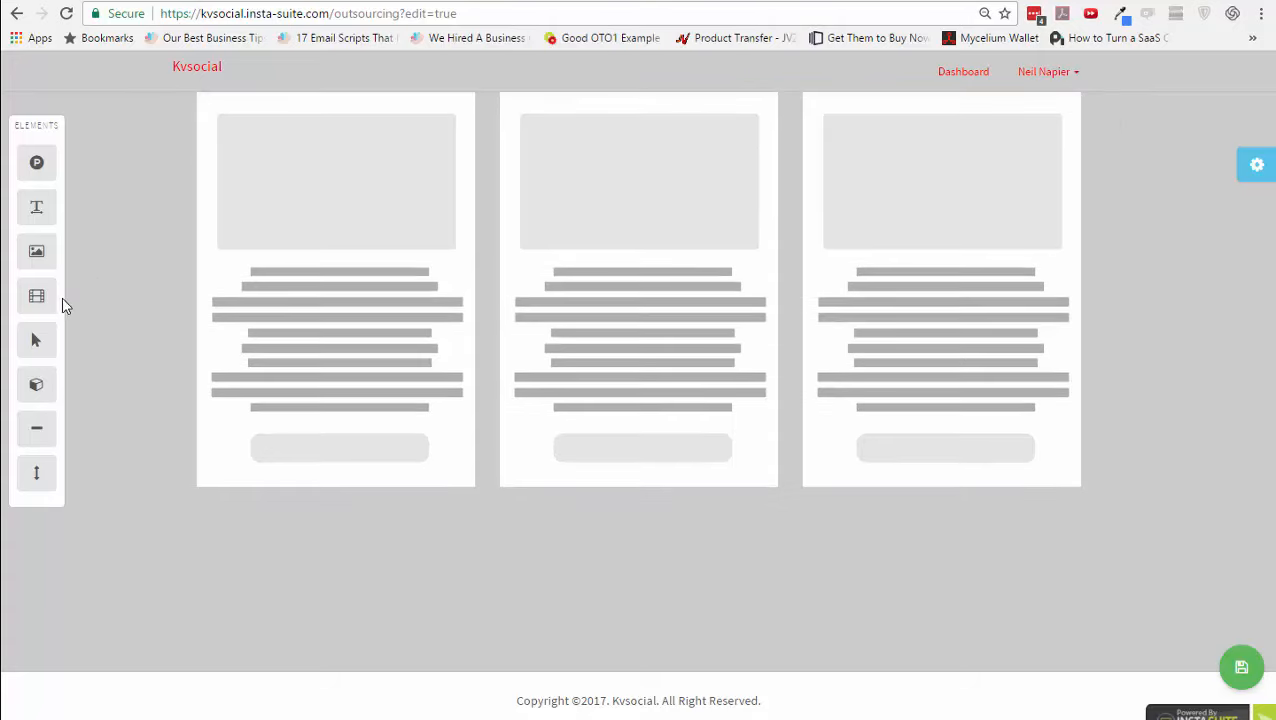
pyautogui.moveTo(38, 293); pyautogui.dragTo(505, 126)
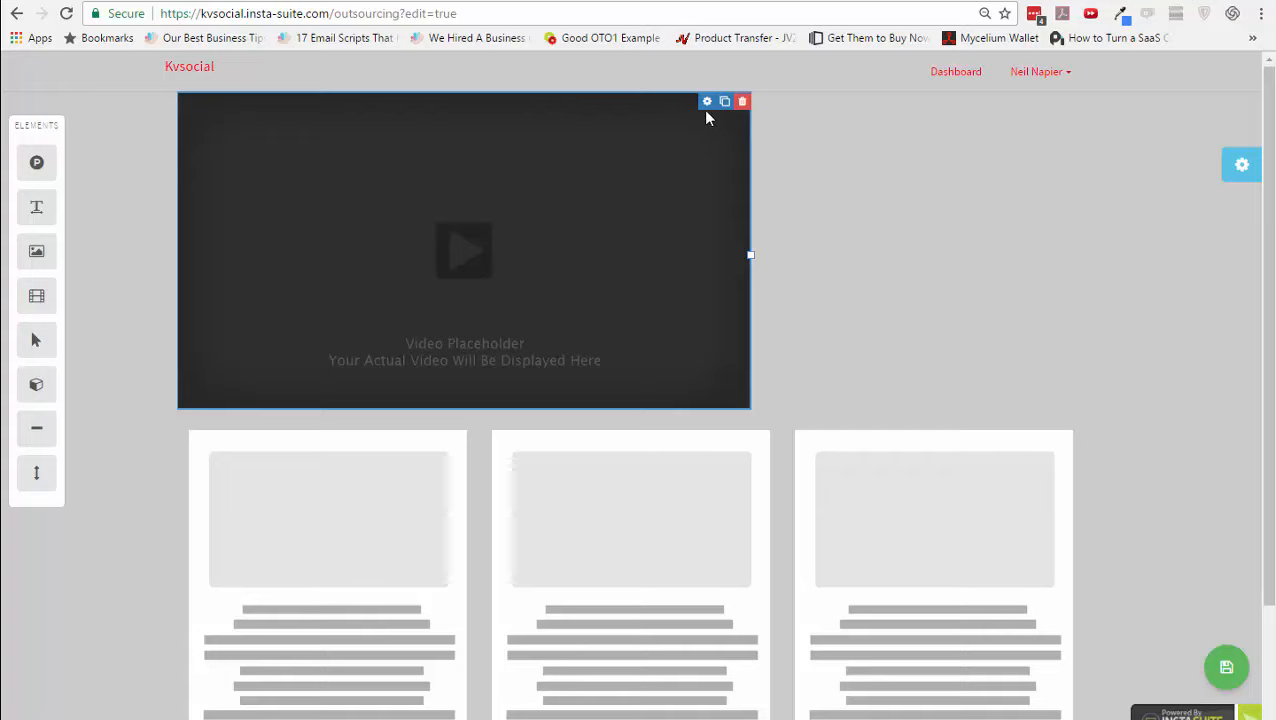
pyautogui.click(742, 106)
pyautogui.click(722, 138)
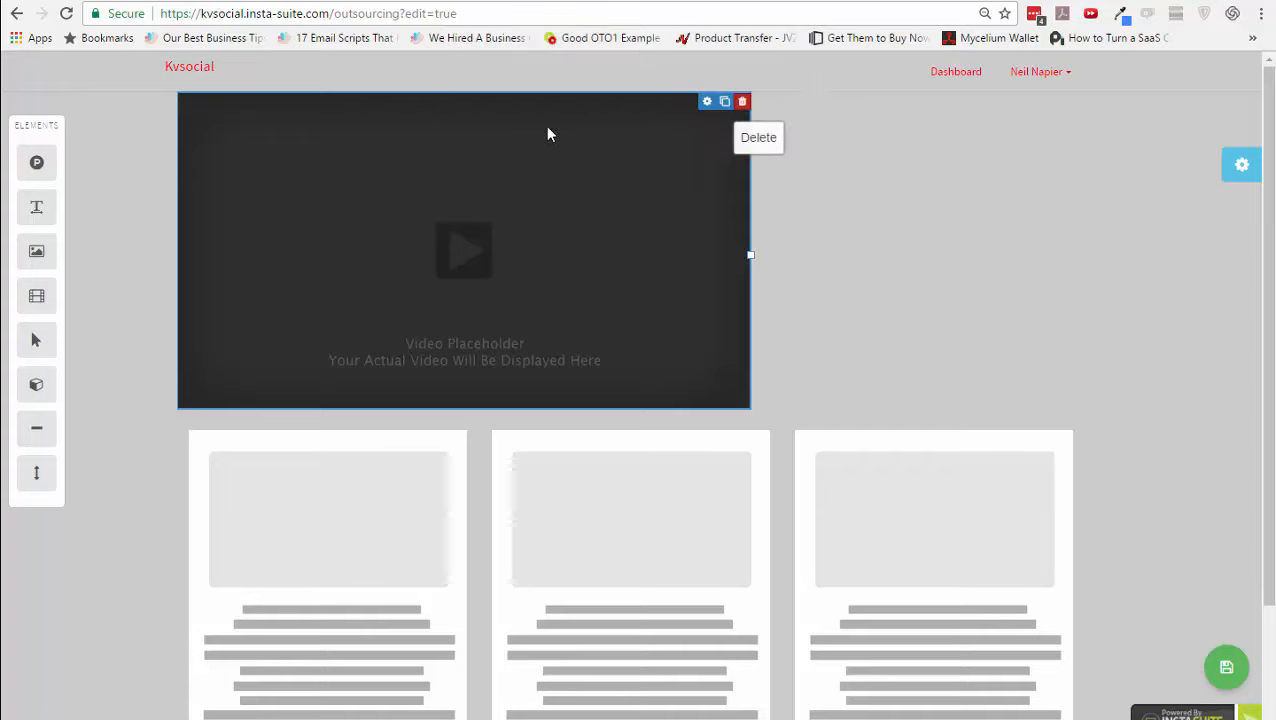
# - Review the dashboard's background and header colour settings, then save the page
pyautogui.click(1258, 168)
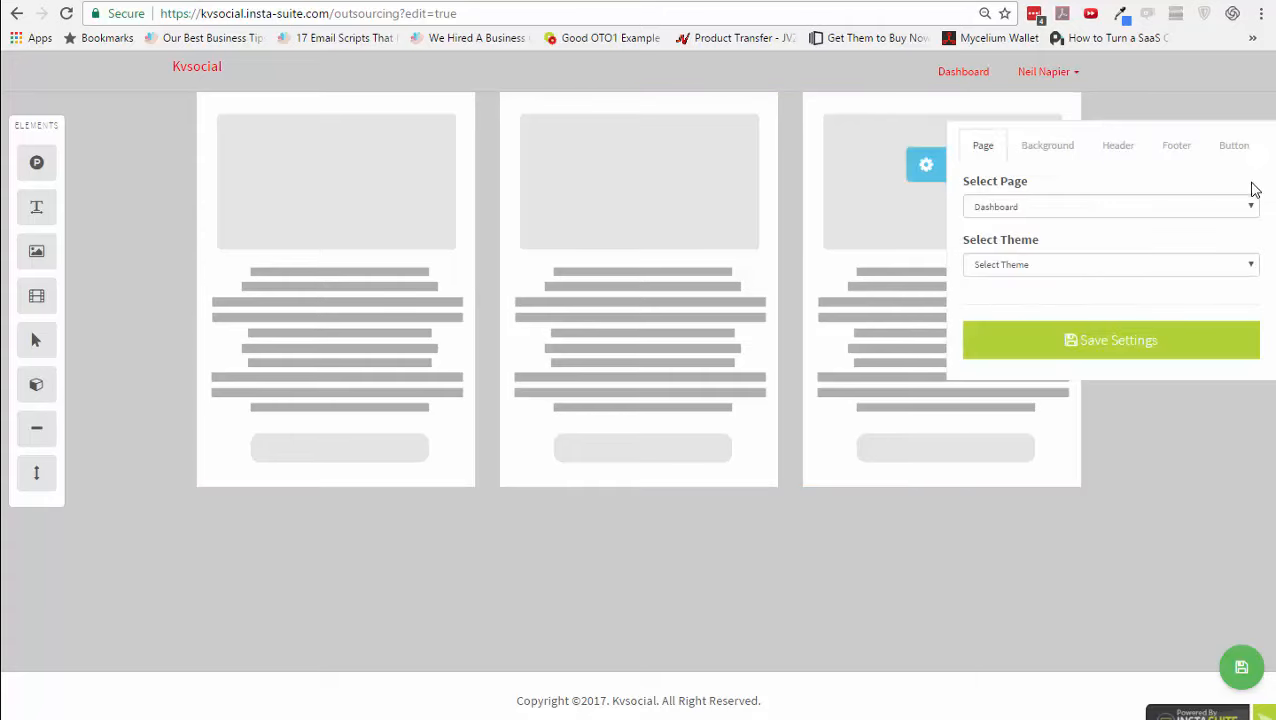
pyautogui.click(1070, 152)
pyautogui.click(1115, 152)
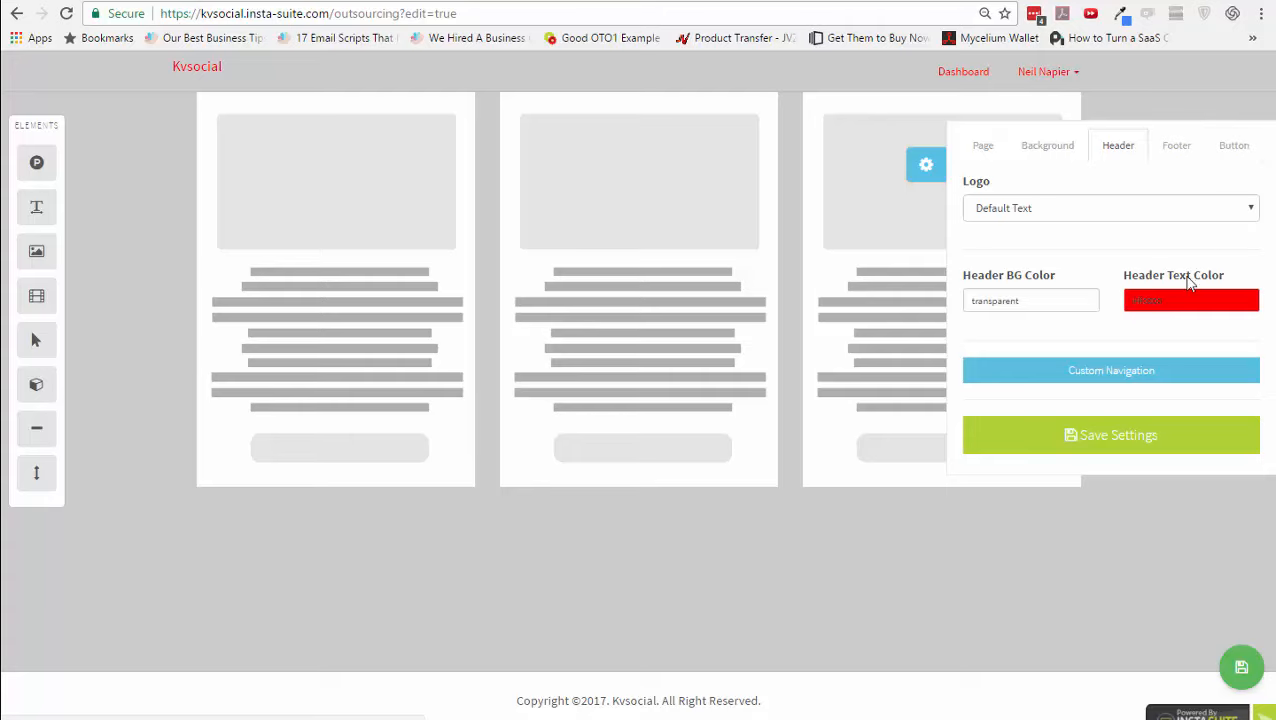
pyautogui.click(1245, 672)
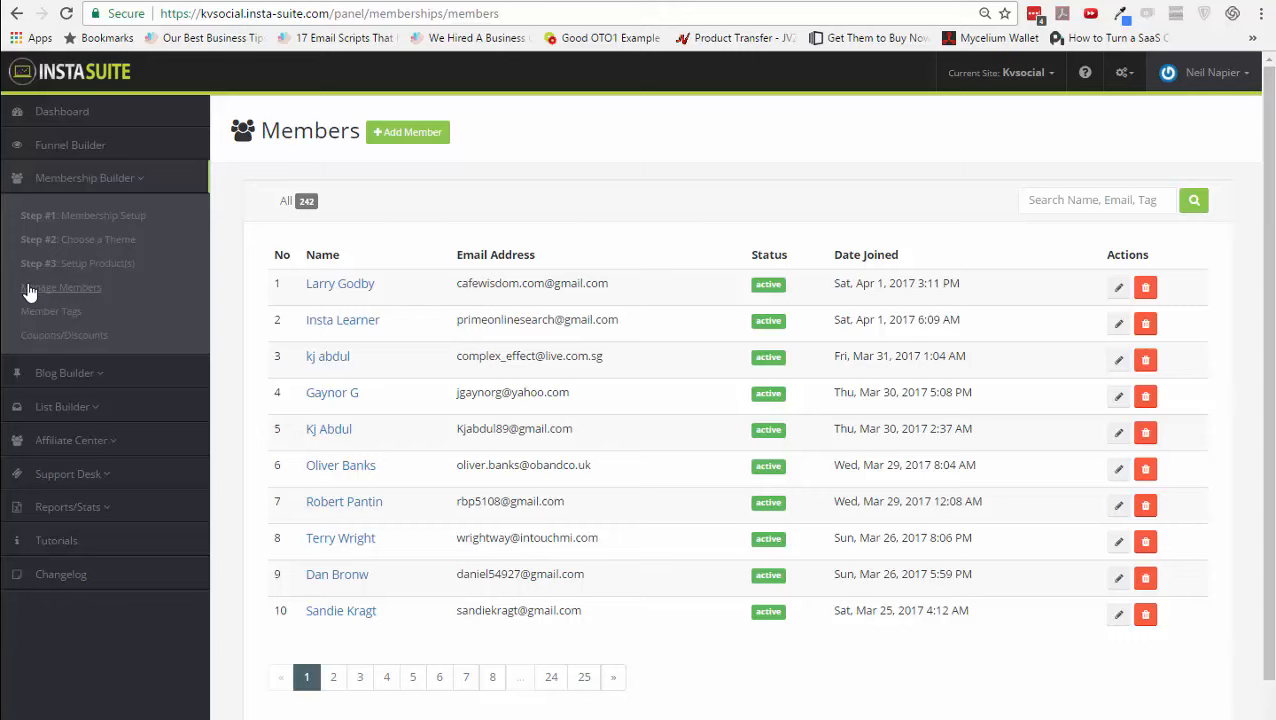
# - Look over Member Tags and Coupons/Discounts, then open the Blog Builder's Post Settings page
pyautogui.click(67, 311)
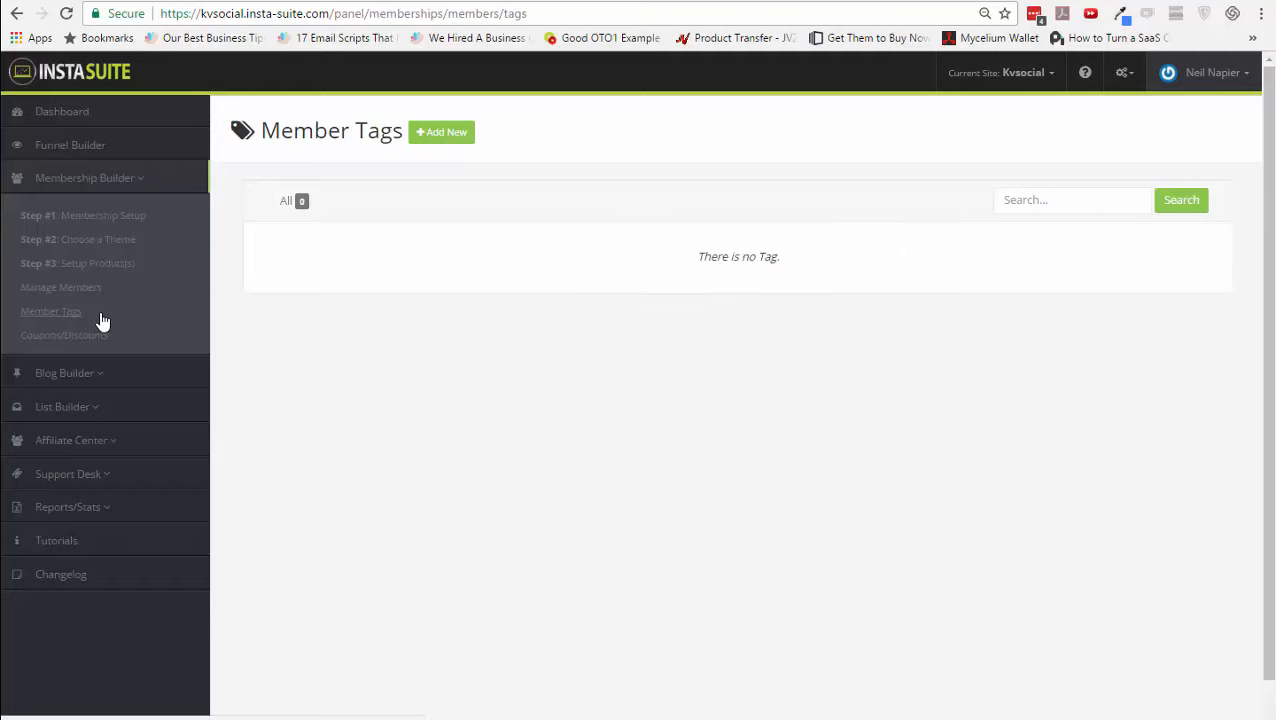
pyautogui.click(95, 335)
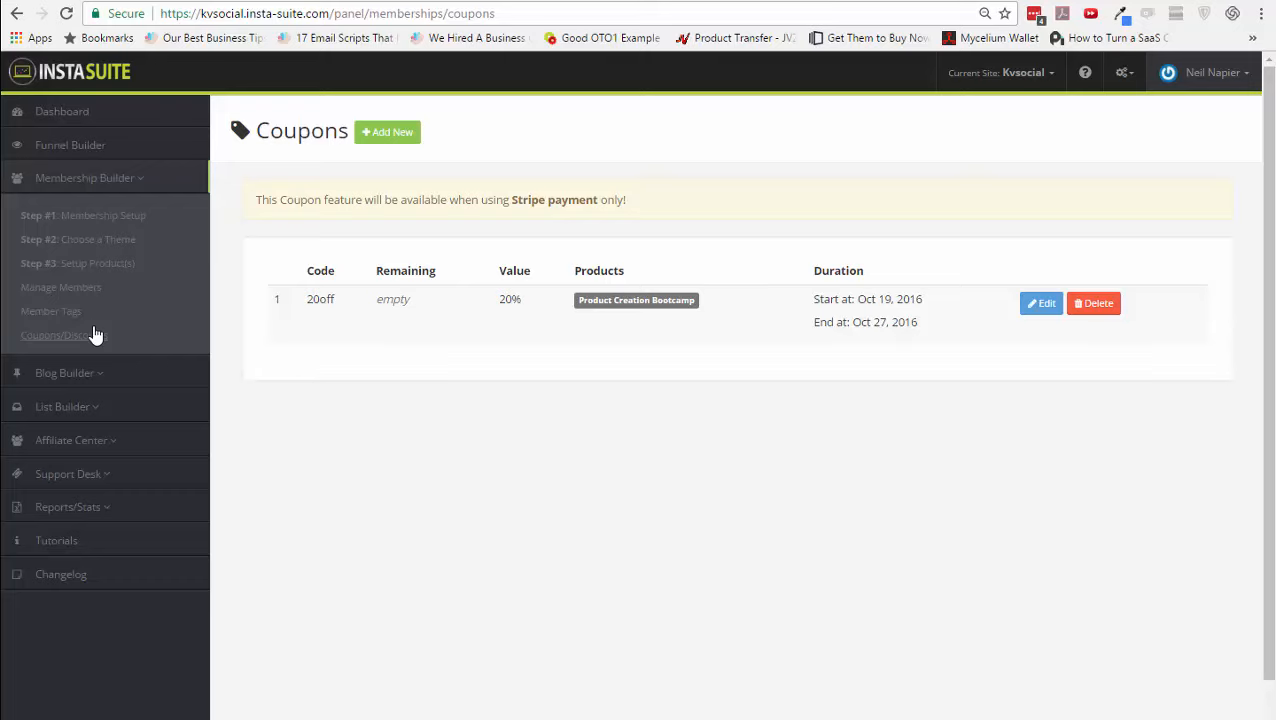
pyautogui.click(96, 372)
pyautogui.click(93, 411)
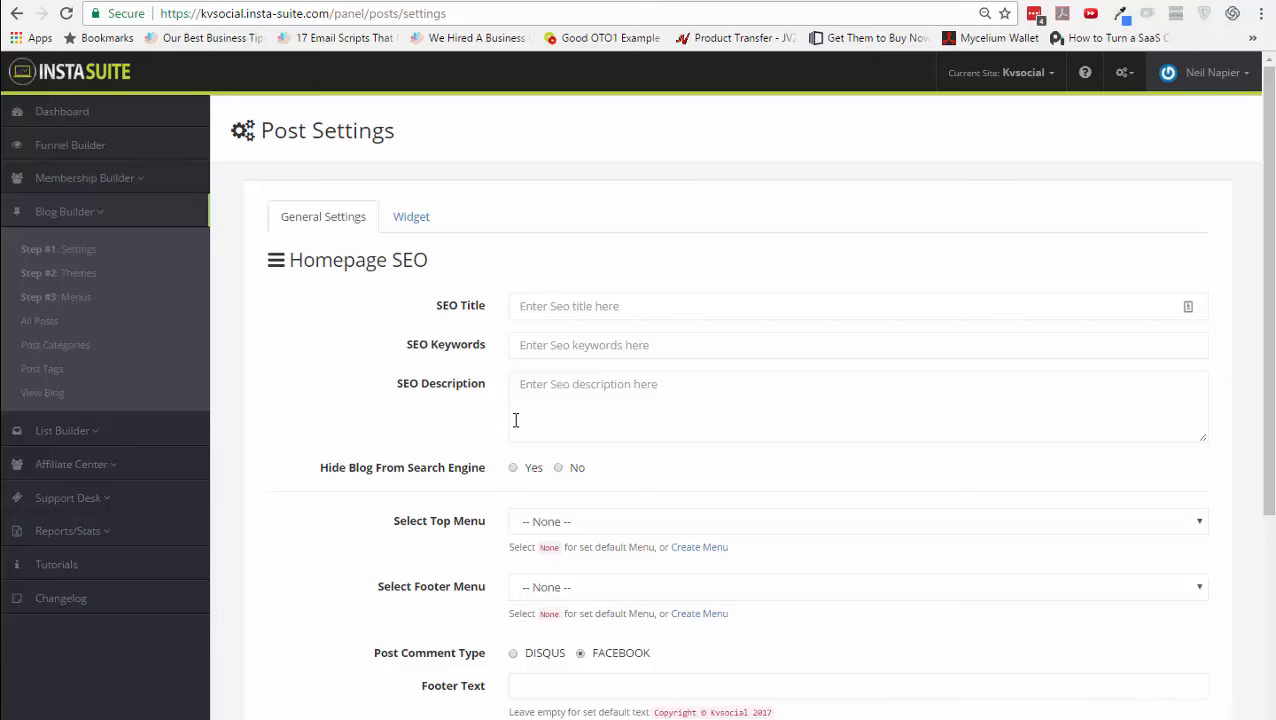
# - Review the blog sidebar widgets and the blog theme choices
pyautogui.scroll(-2, 514, 412)
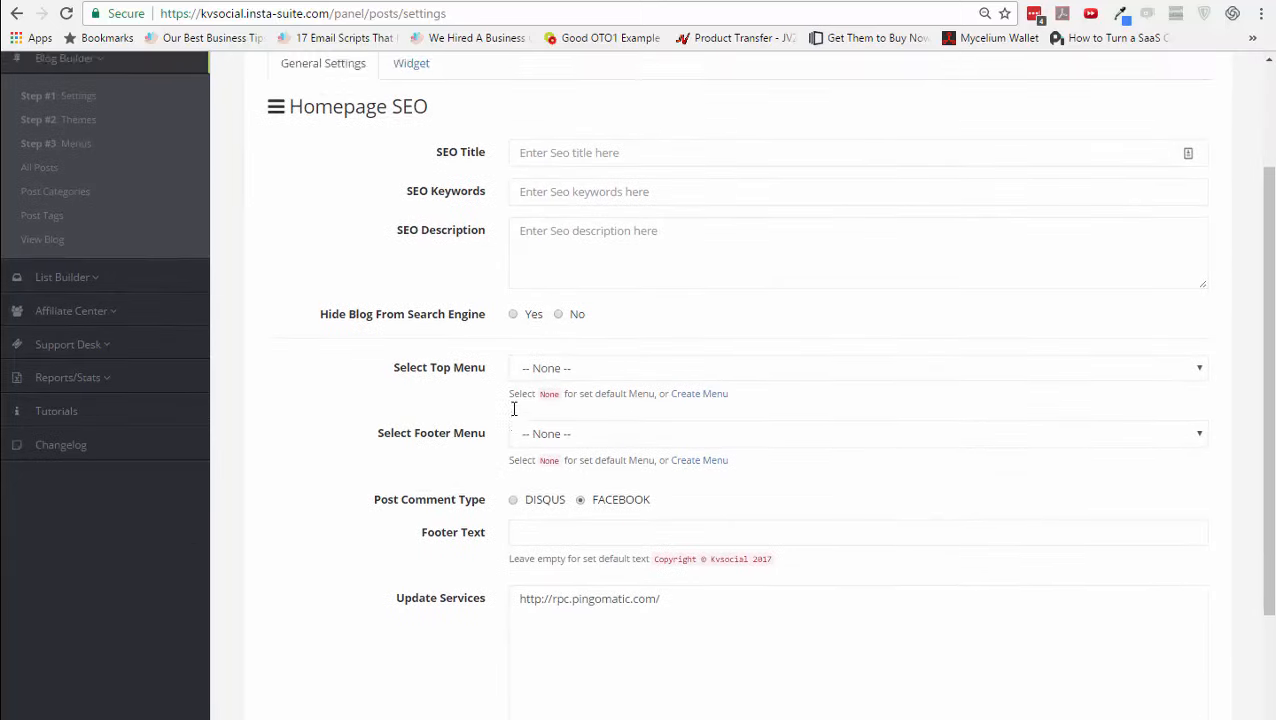
pyautogui.scroll(2, 513, 407)
pyautogui.click(422, 217)
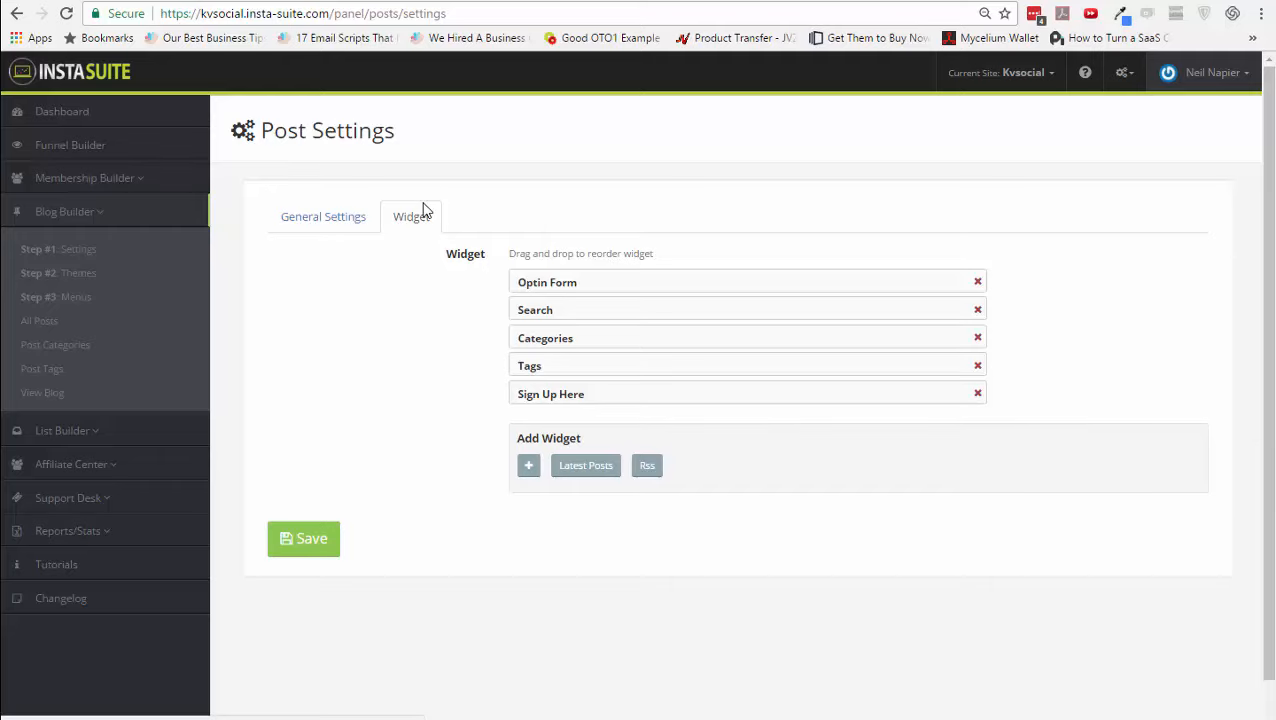
pyautogui.click(82, 280)
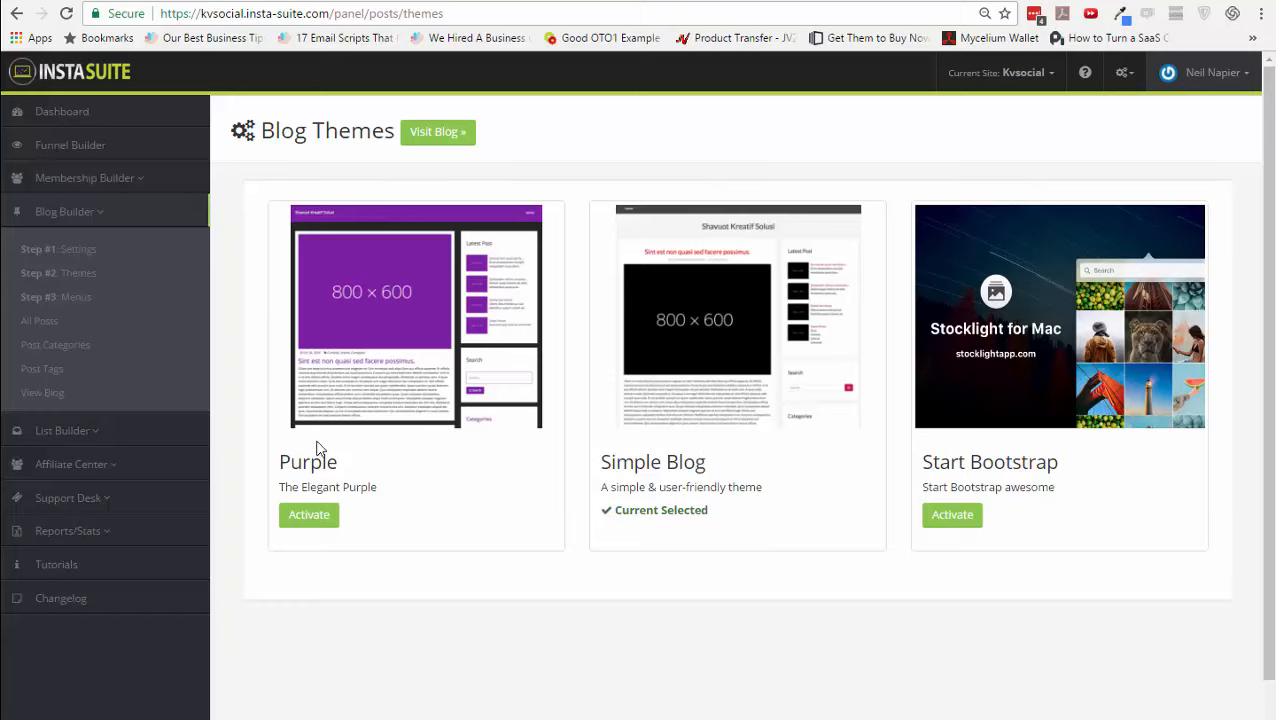
# - Check which blog menus exist, then list all four published posts
pyautogui.click(72, 298)
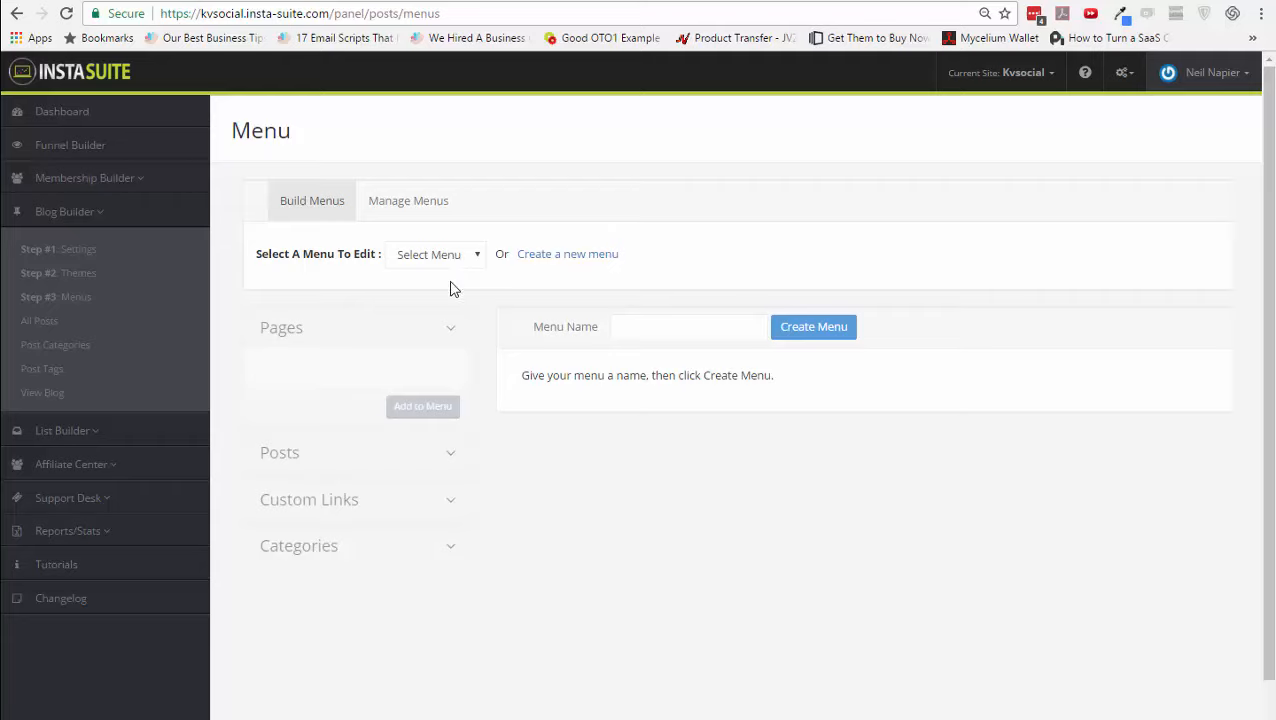
pyautogui.click(434, 258)
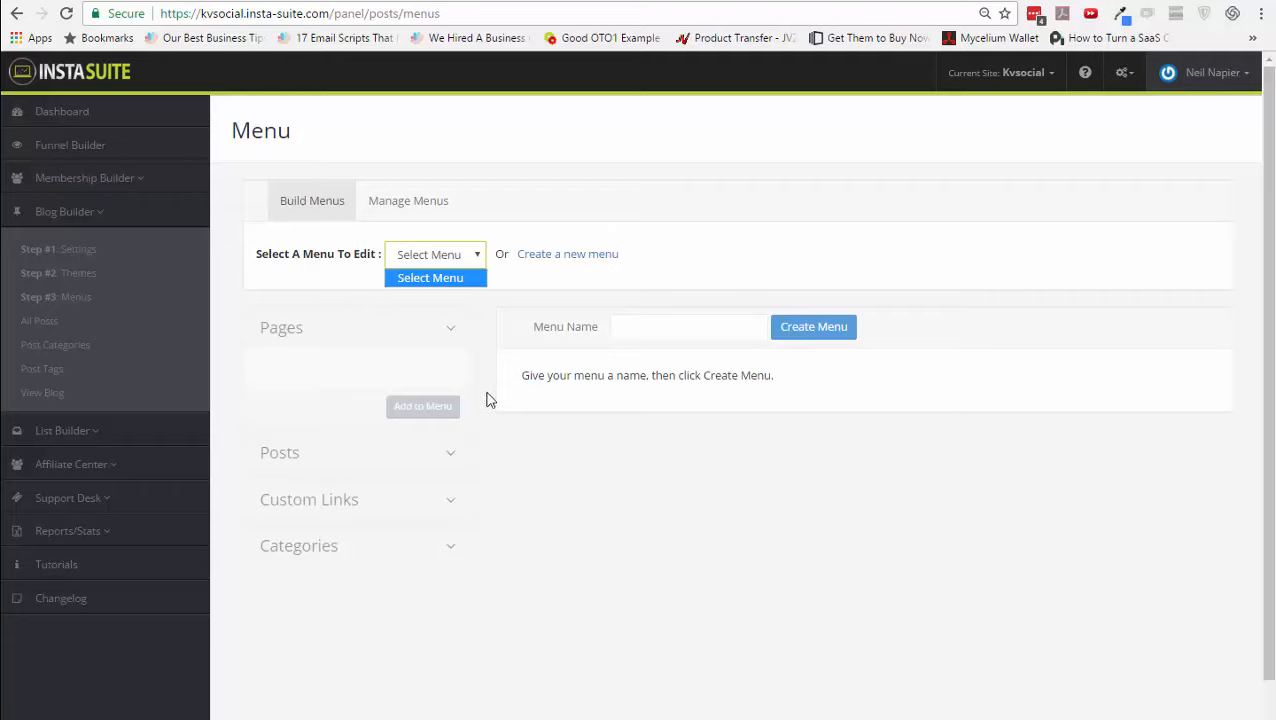
pyautogui.click(53, 331)
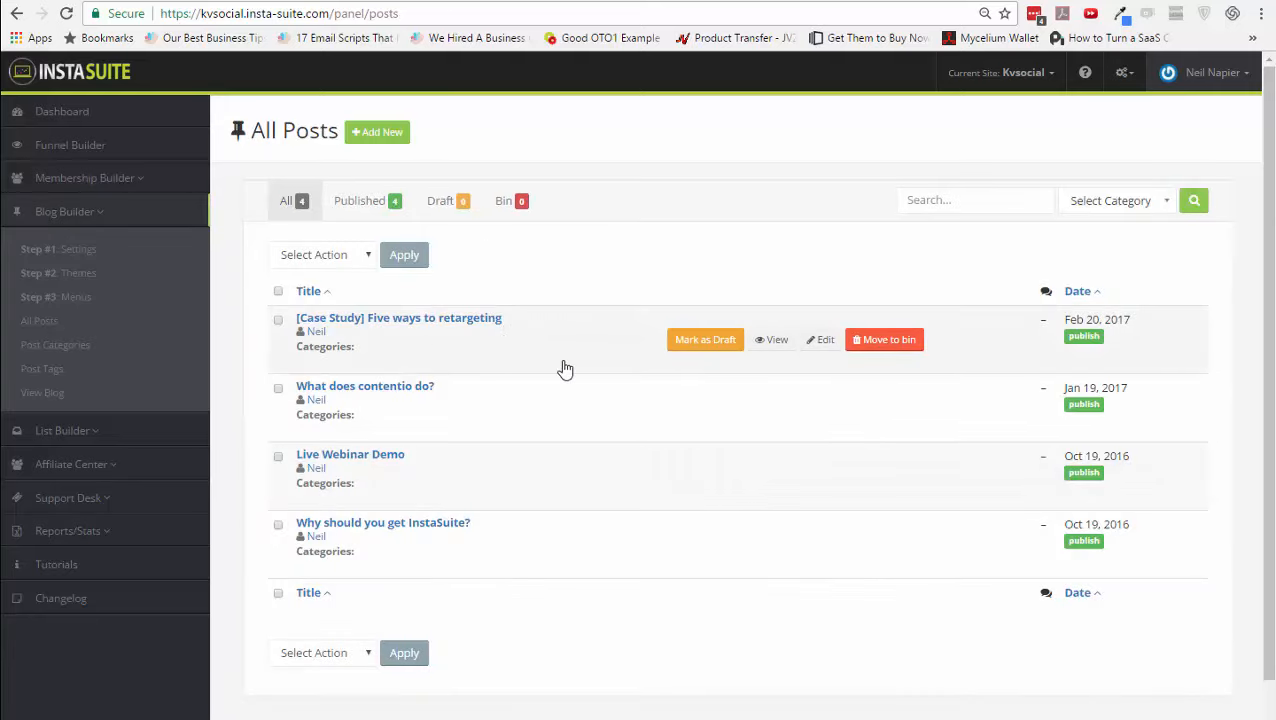
# - View the retargeting case study post live, then start a new blank blog post
pyautogui.click(774, 340)
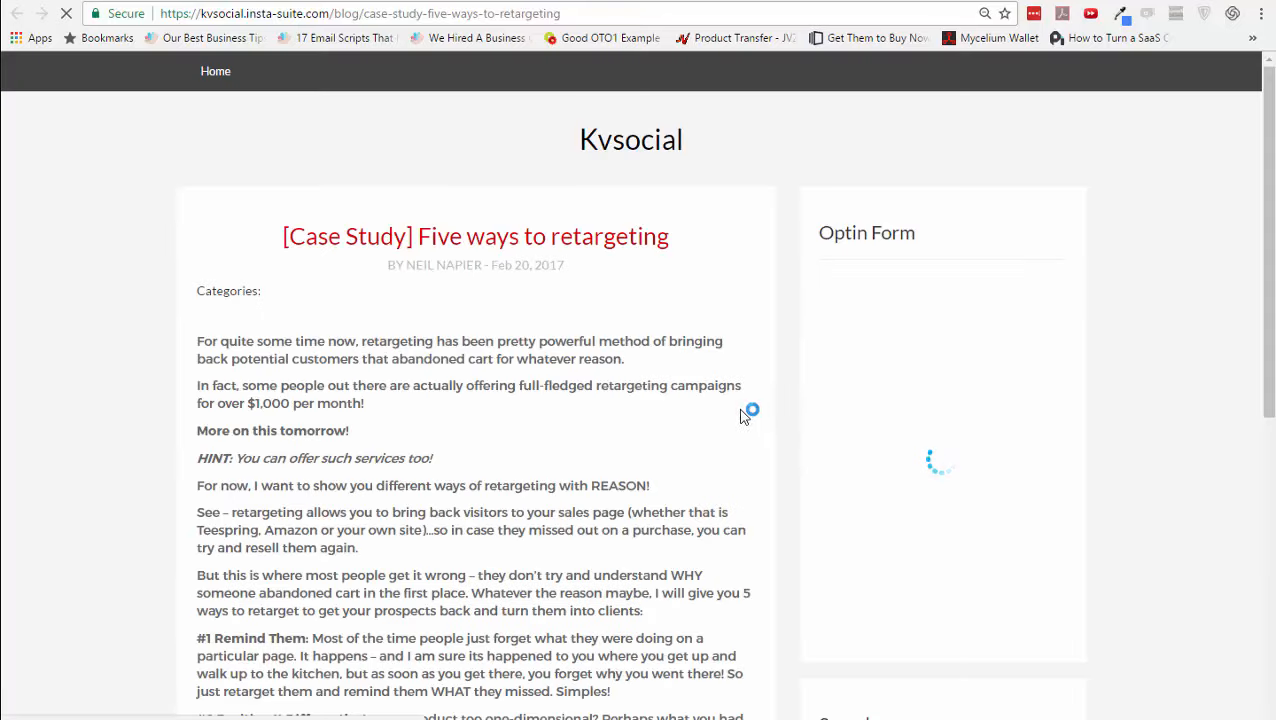
pyautogui.scroll(-5, 735, 420)
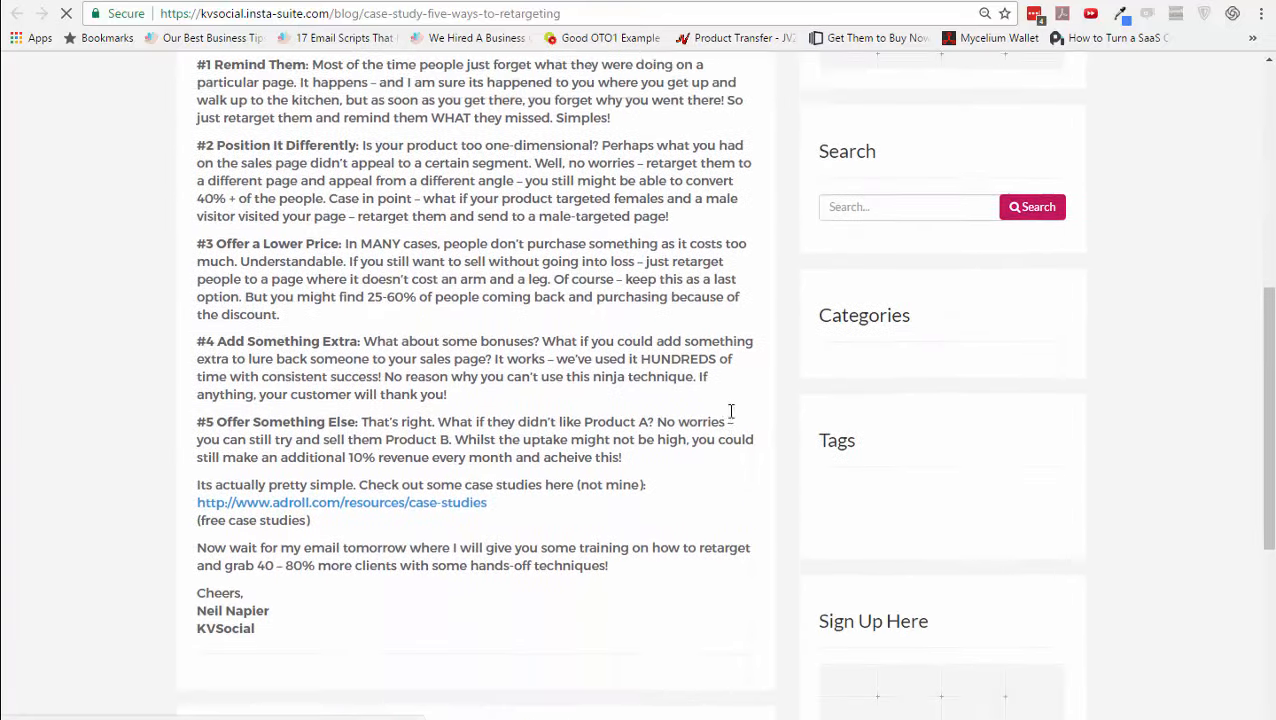
pyautogui.scroll(2, 1010, 200)
pyautogui.scroll(1, 1011, 245)
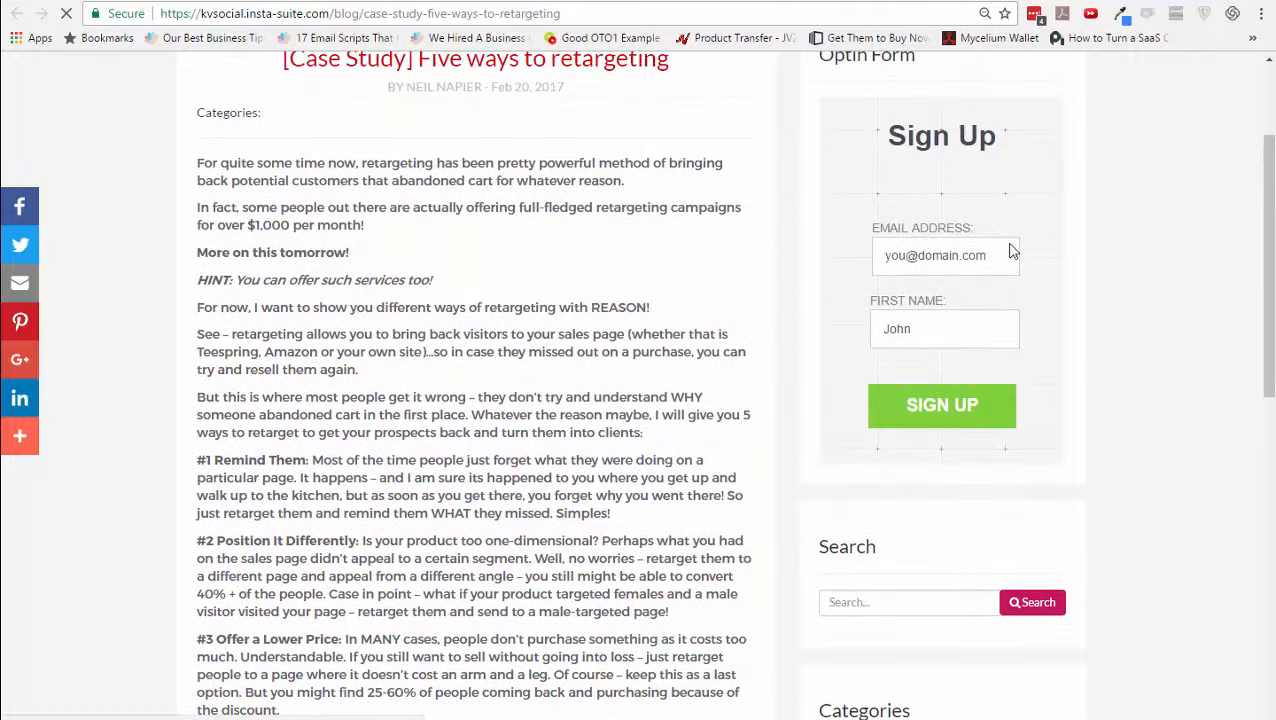
pyautogui.scroll(-5, 977, 356)
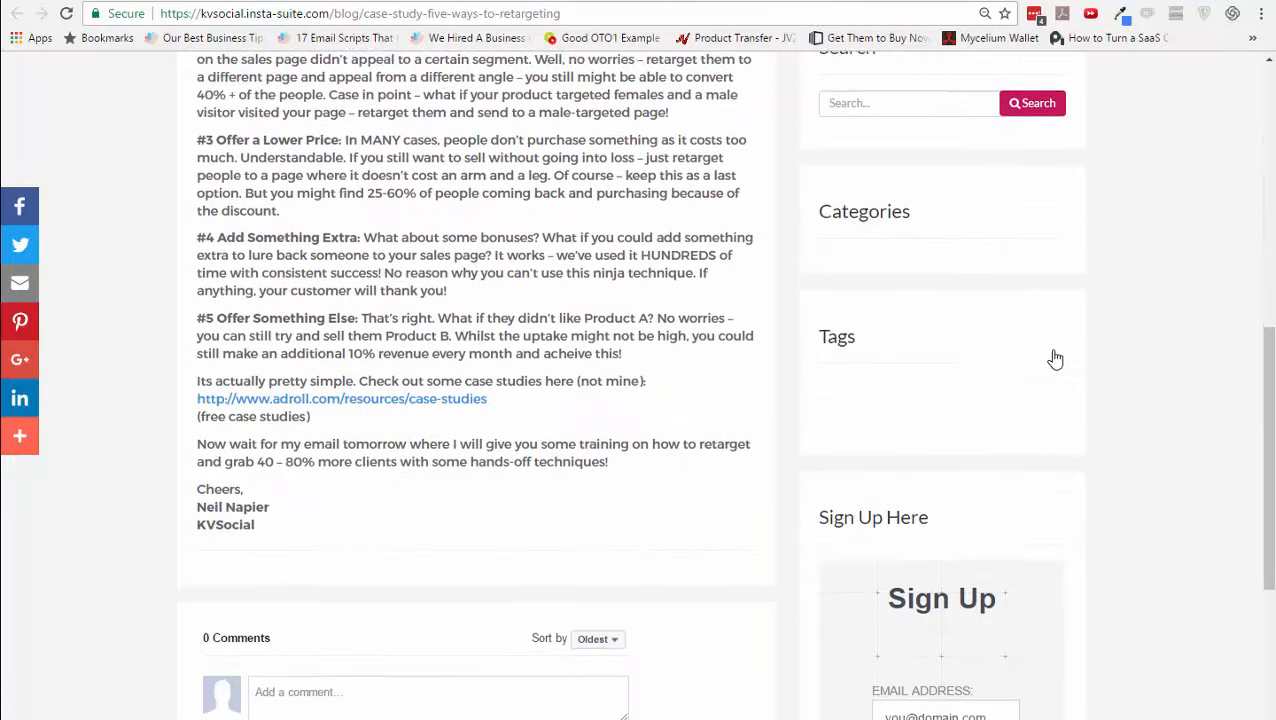
pyautogui.scroll(-3, 928, 300)
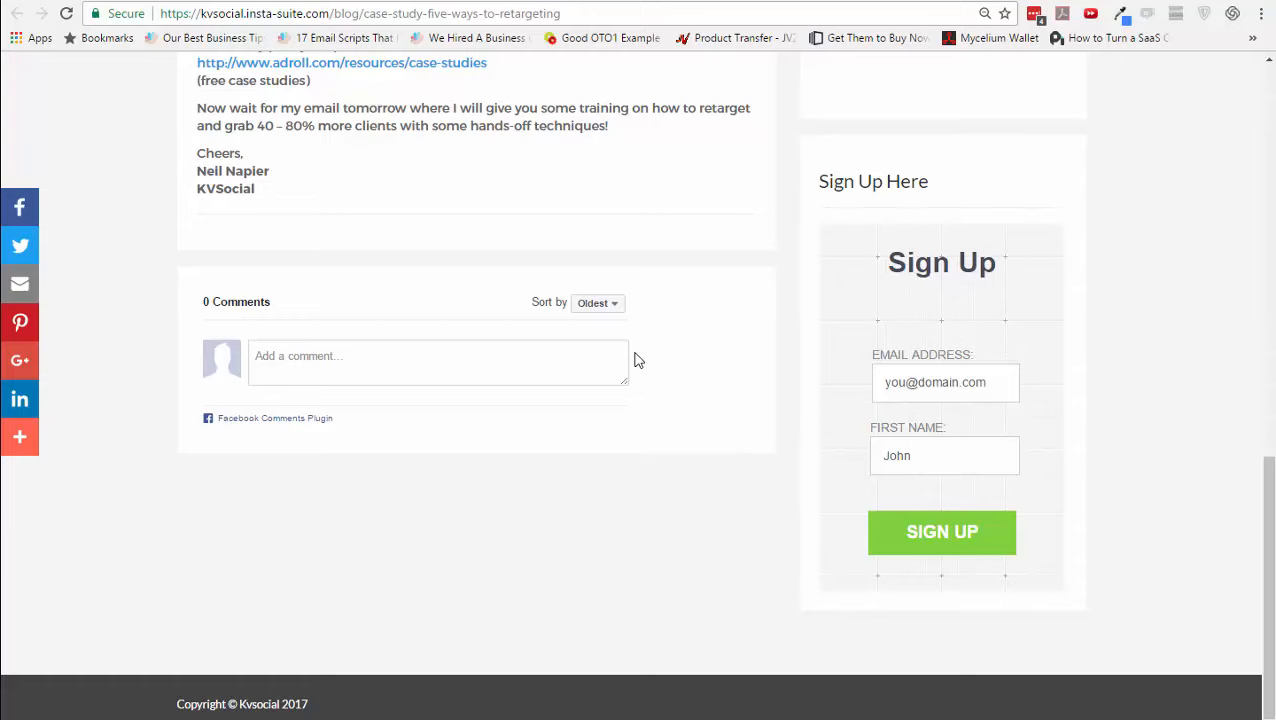
pyautogui.scroll(15, 638, 360)
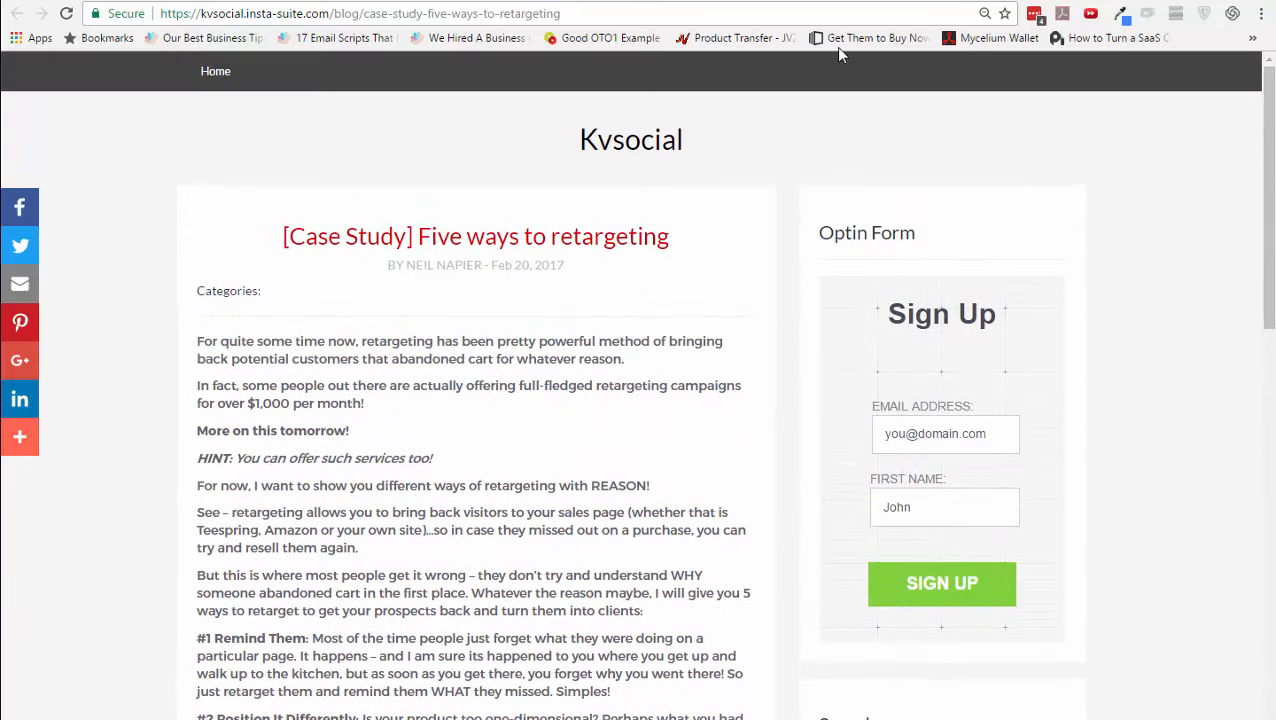
pyautogui.click(831, 2)
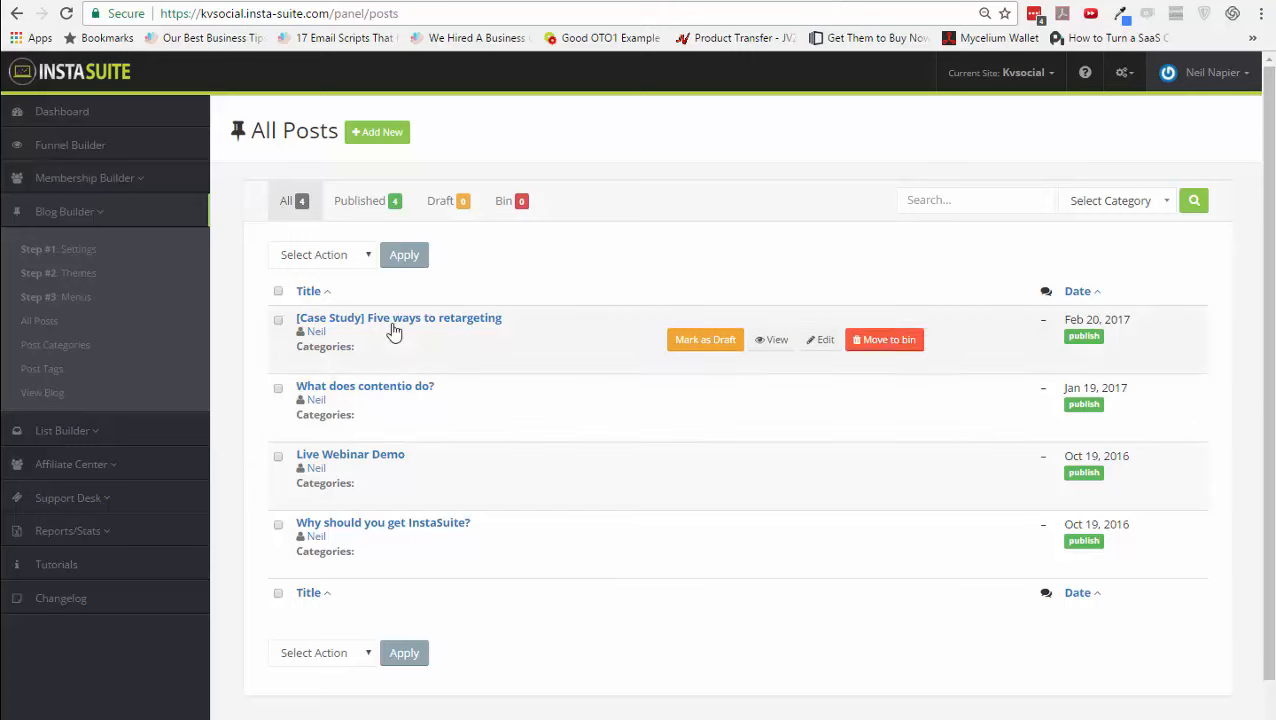
pyautogui.click(383, 137)
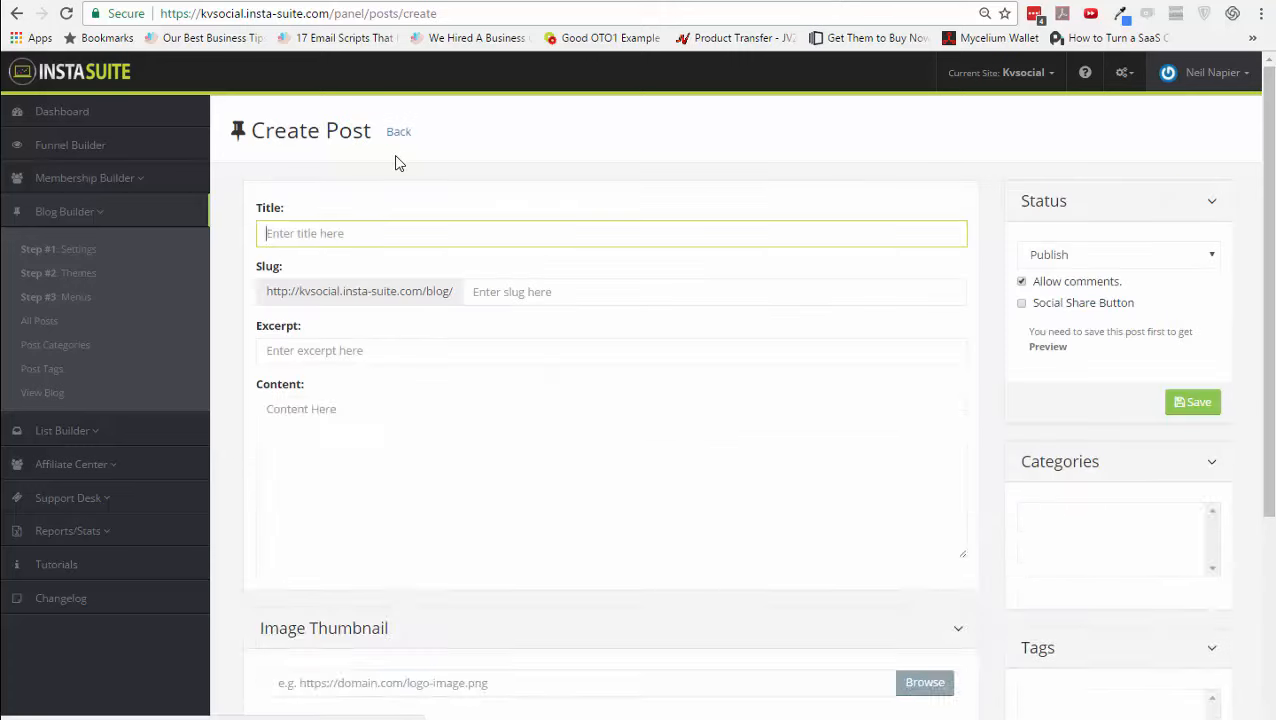
# - Turn on the Social Share Button option for the new post
pyautogui.click(438, 545)
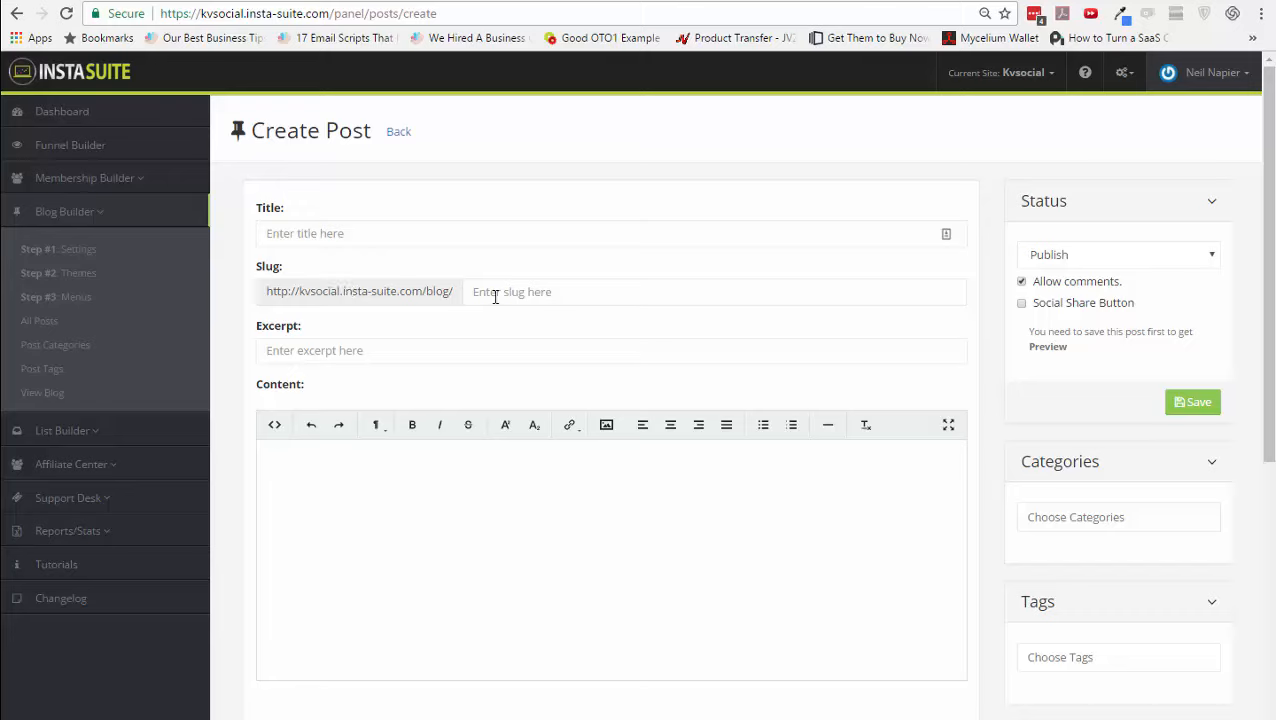
pyautogui.click(466, 355)
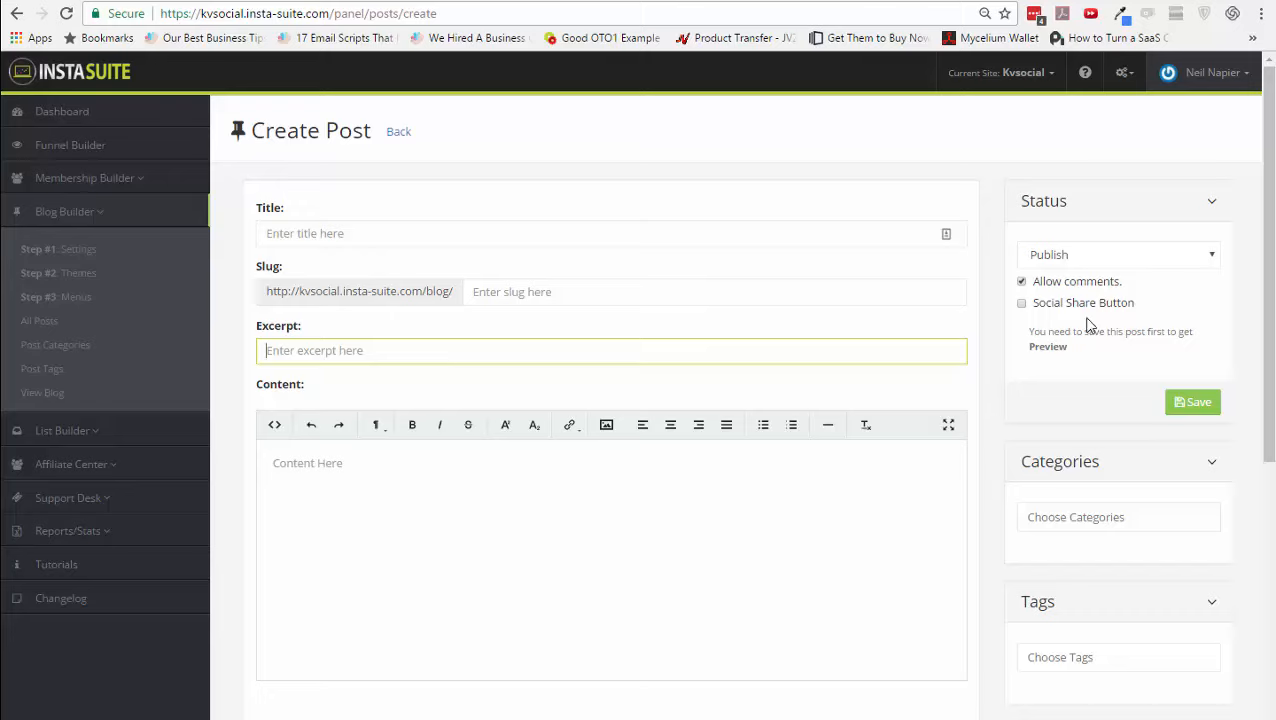
pyautogui.click(1022, 303)
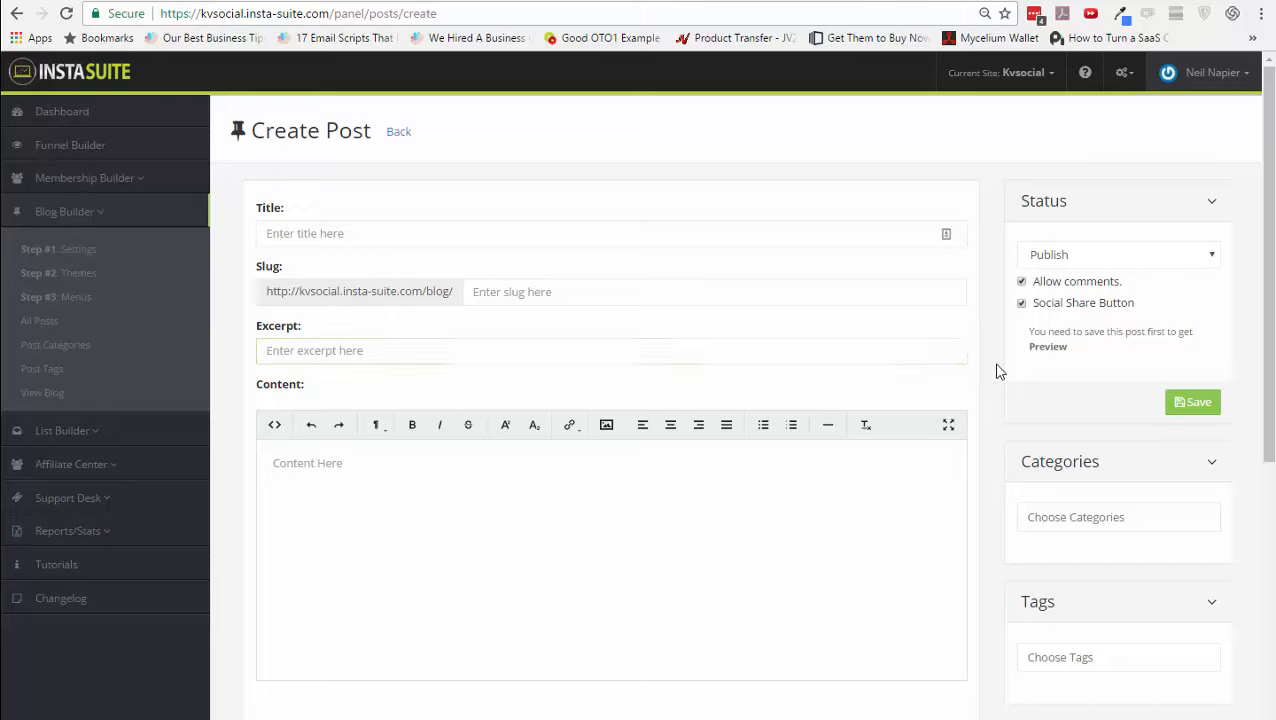
# - Check the empty post categories and review the blank SEO fields
pyautogui.click(743, 538)
pyautogui.scroll(-1, 700, 555)
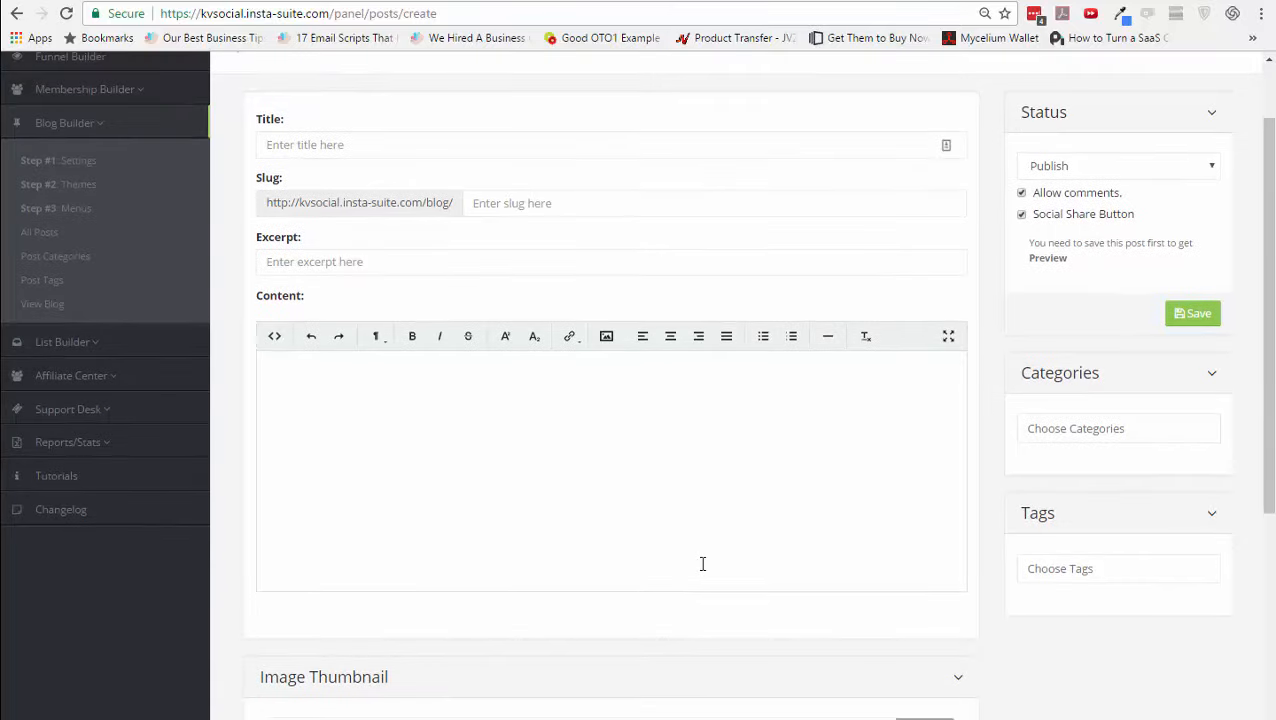
pyautogui.click(1118, 430)
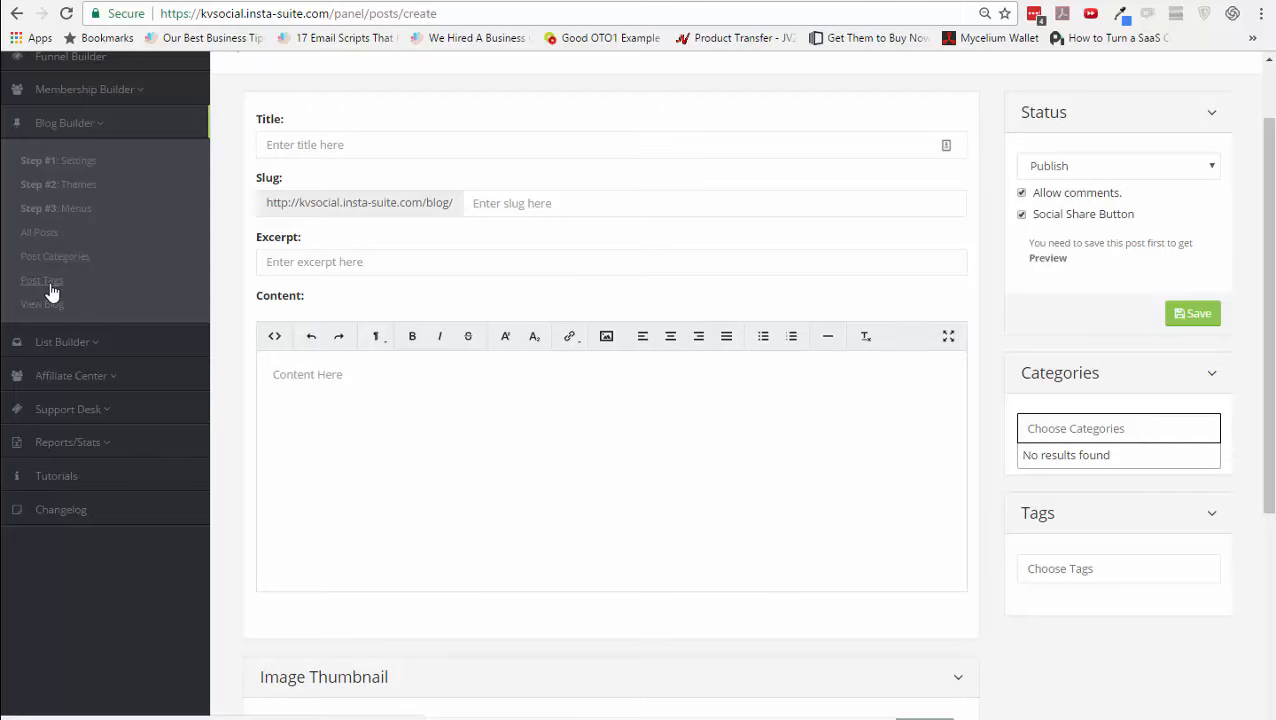
pyautogui.click(744, 651)
pyautogui.scroll(-4, 744, 651)
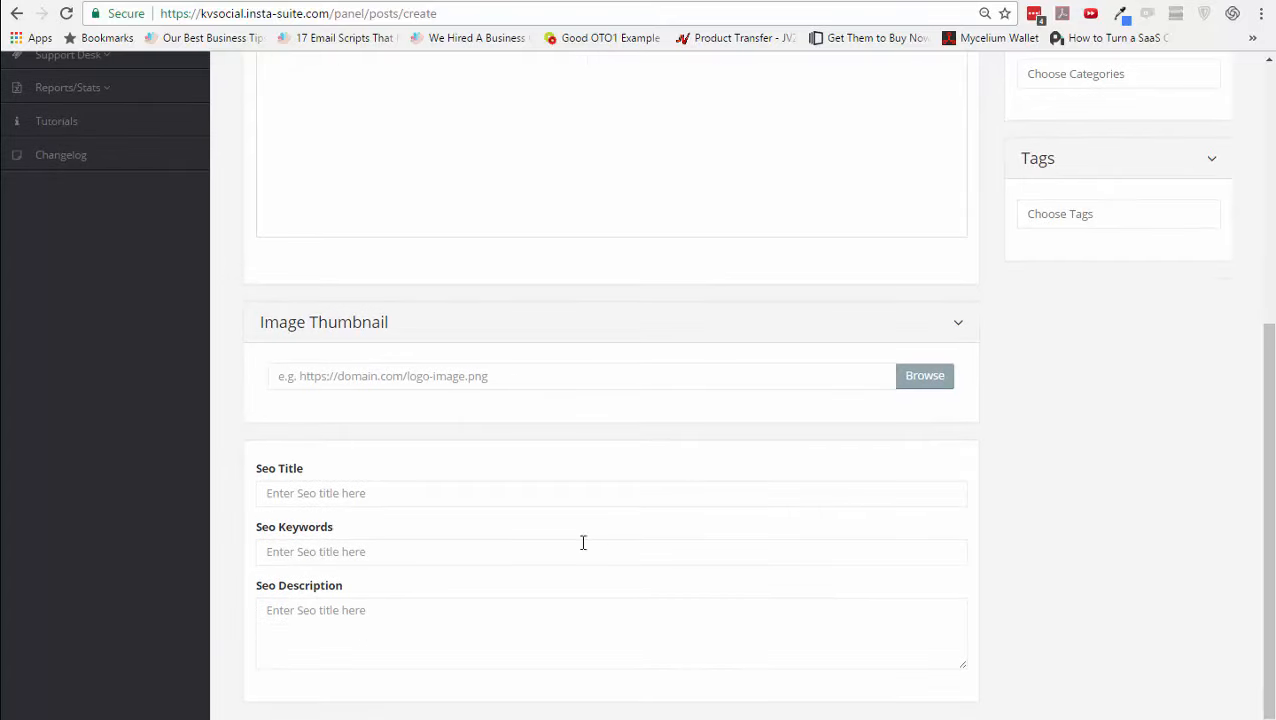
pyautogui.scroll(4, 577, 543)
pyautogui.scroll(1, 577, 543)
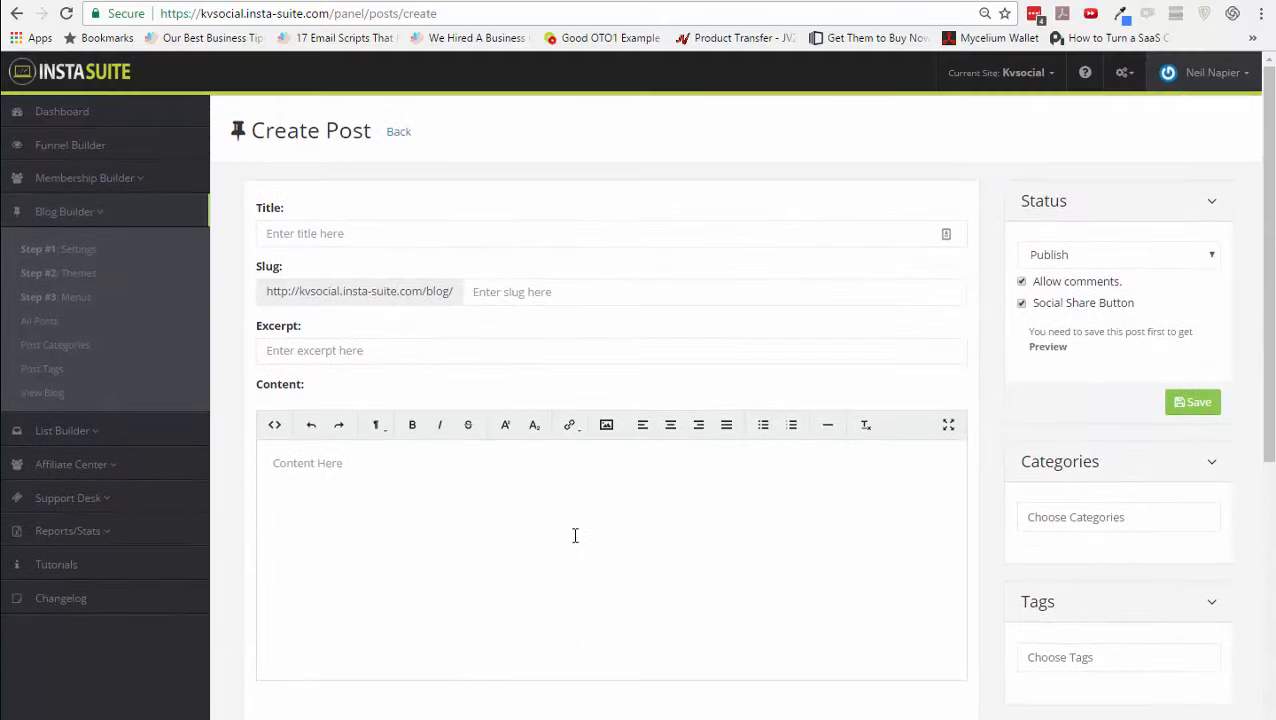
pyautogui.click(57, 400)
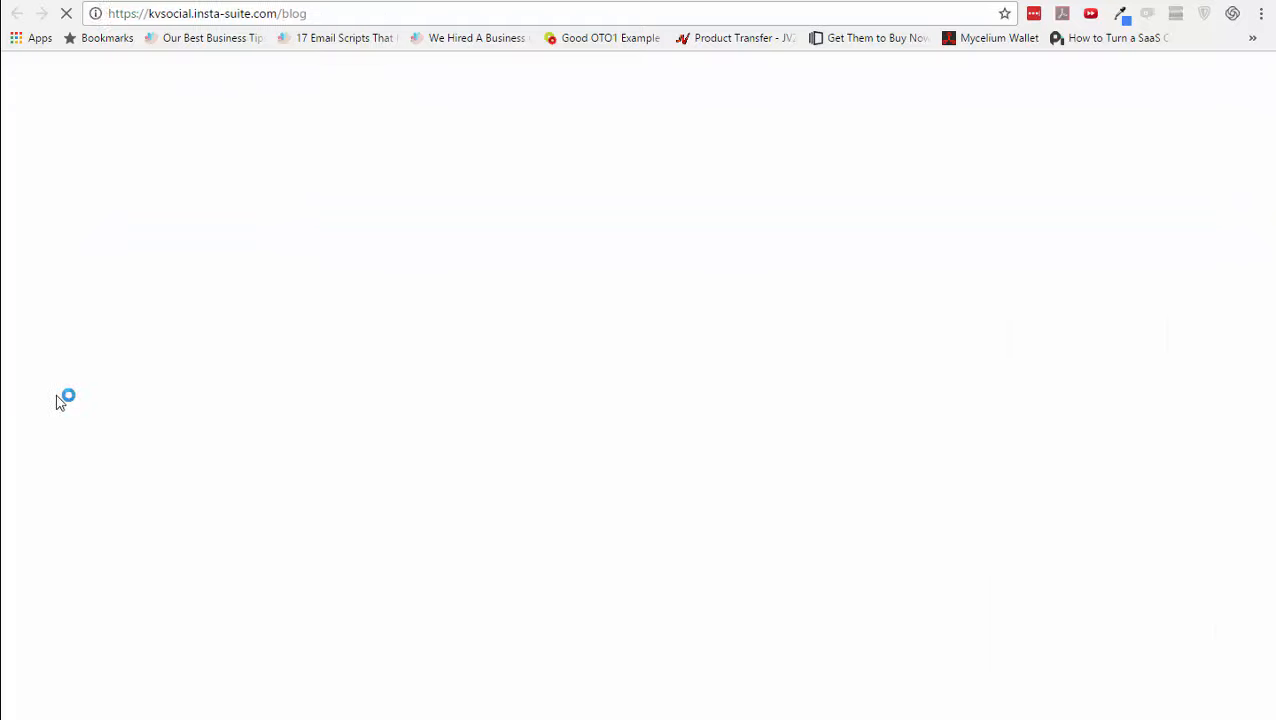
pyautogui.scroll(-6, 778, 396)
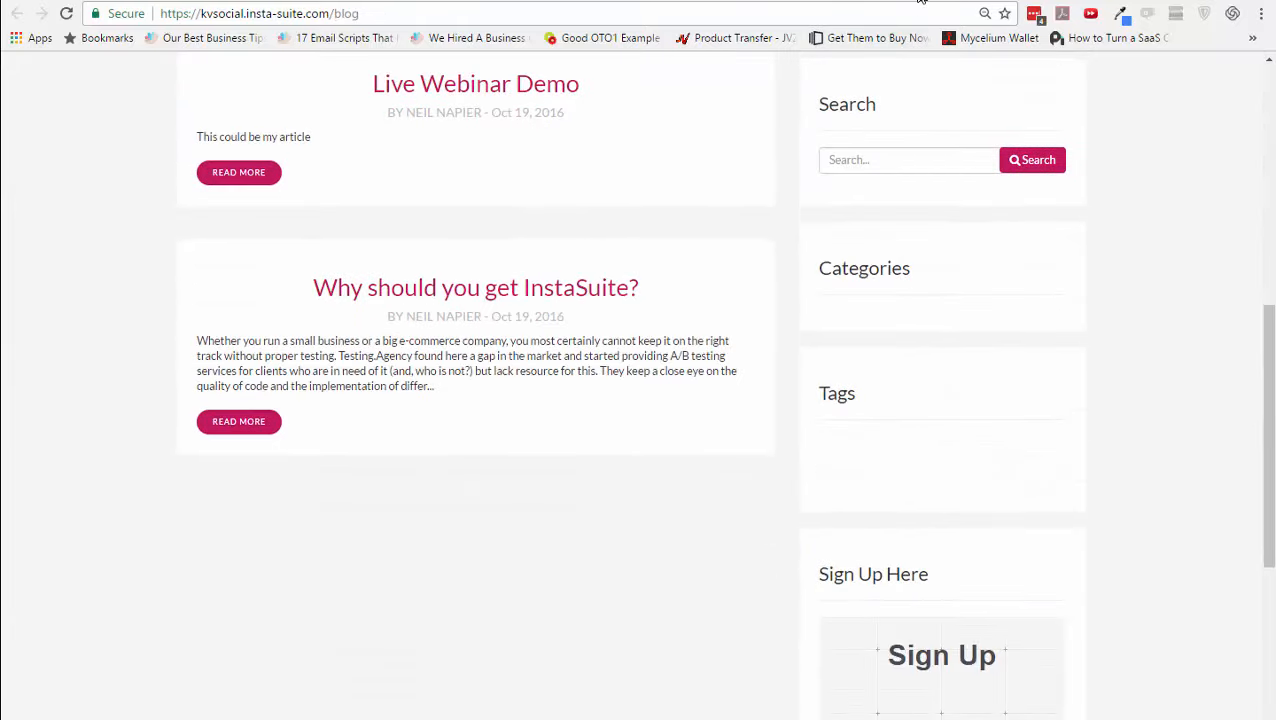
pyautogui.click(920, 0)
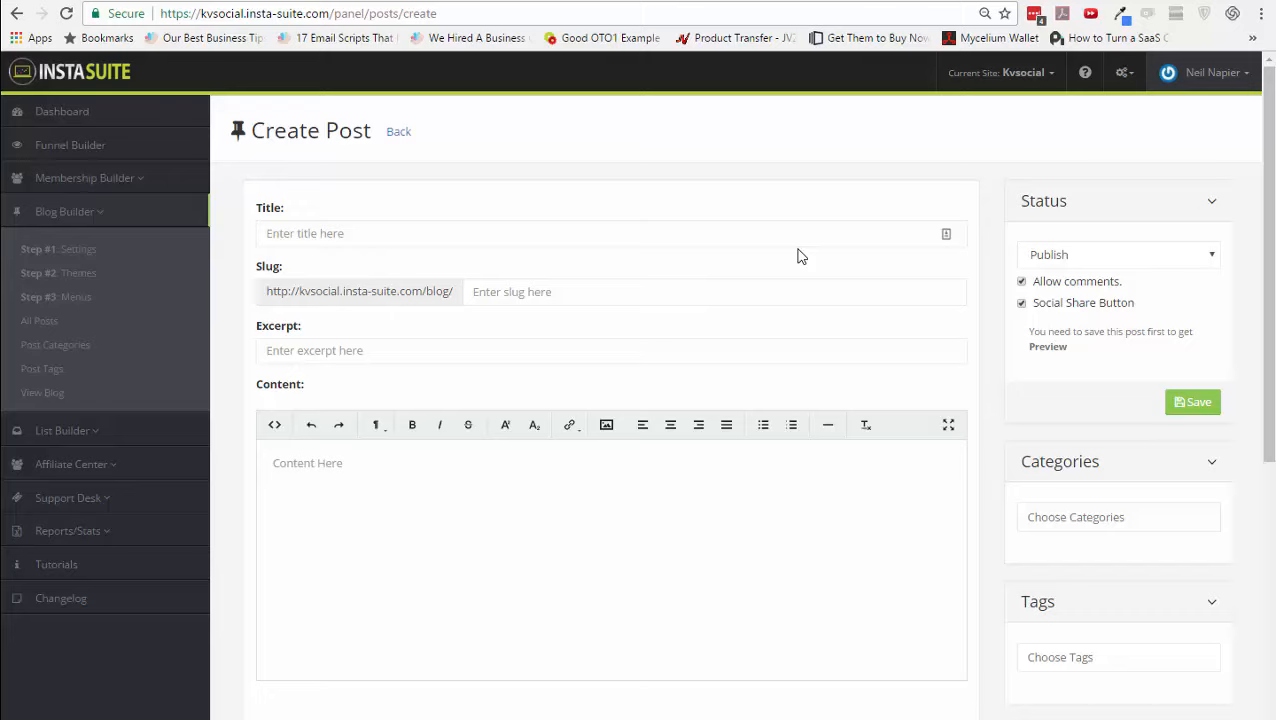
# - Review the SMTP settings, then open the Lists page showing PR-Test-MRT, SystemizedLifestyle and neiltest
pyautogui.click(150, 436)
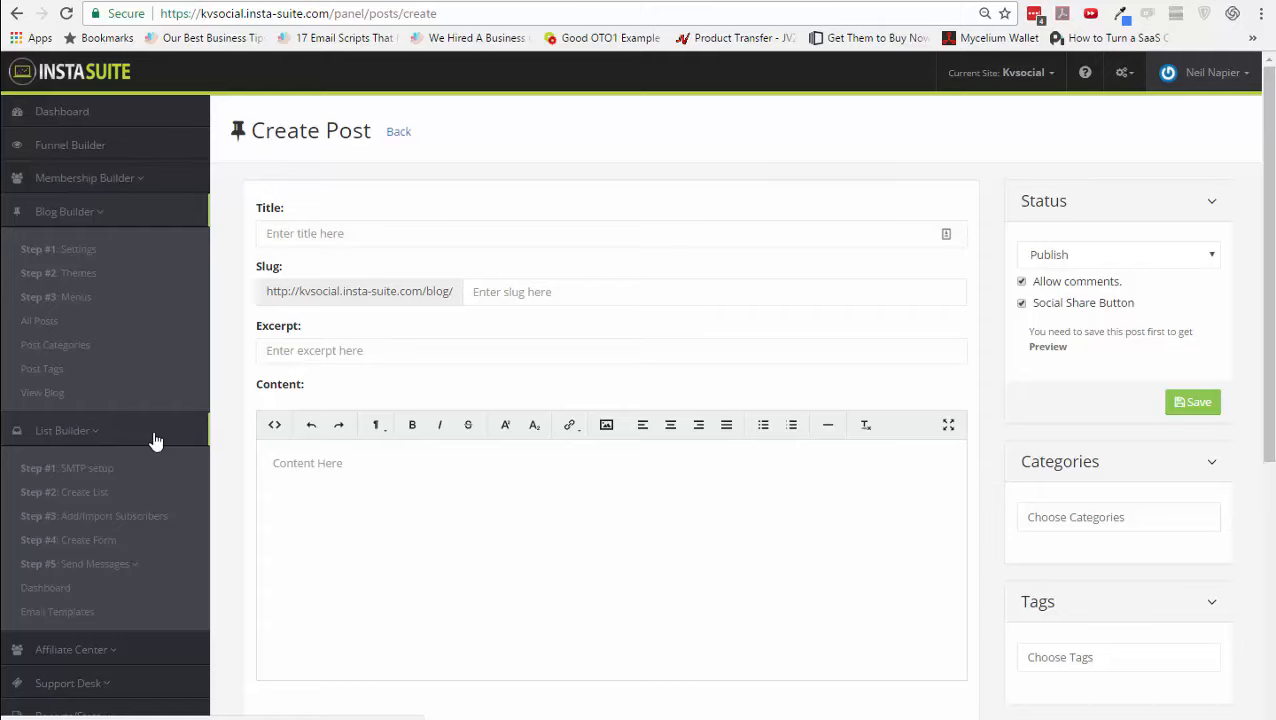
pyautogui.click(113, 469)
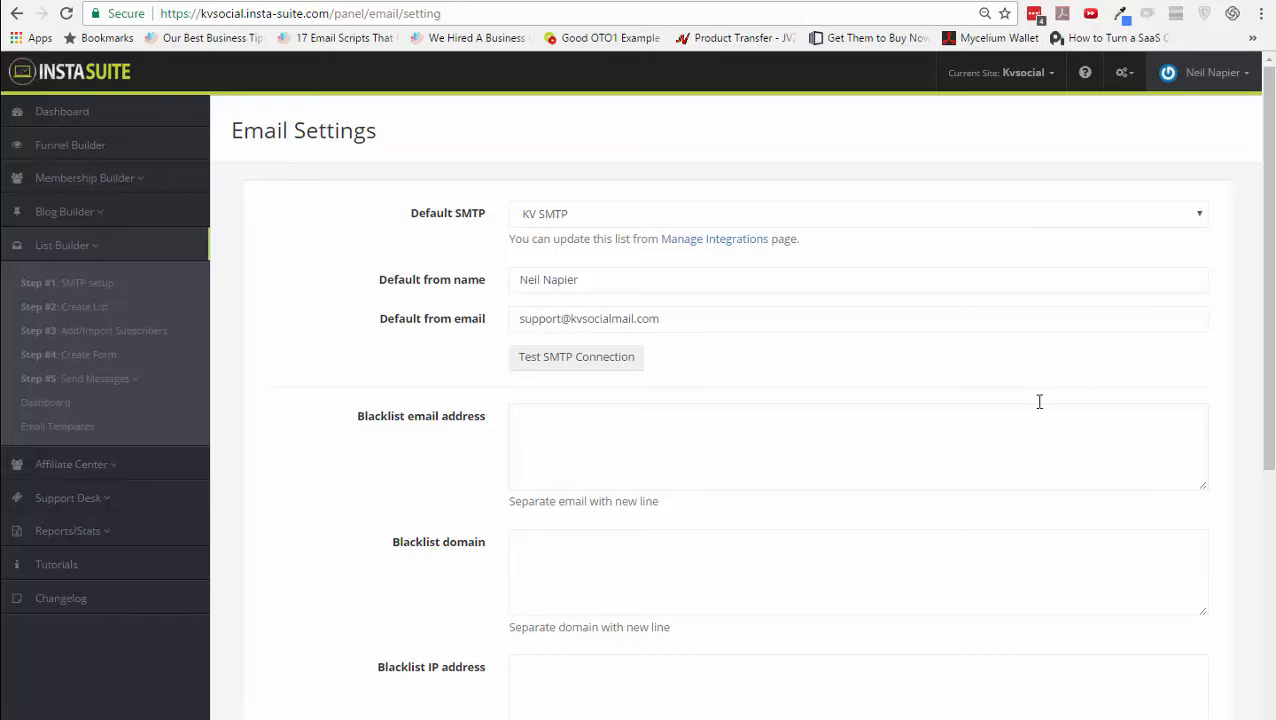
pyautogui.click(1022, 86)
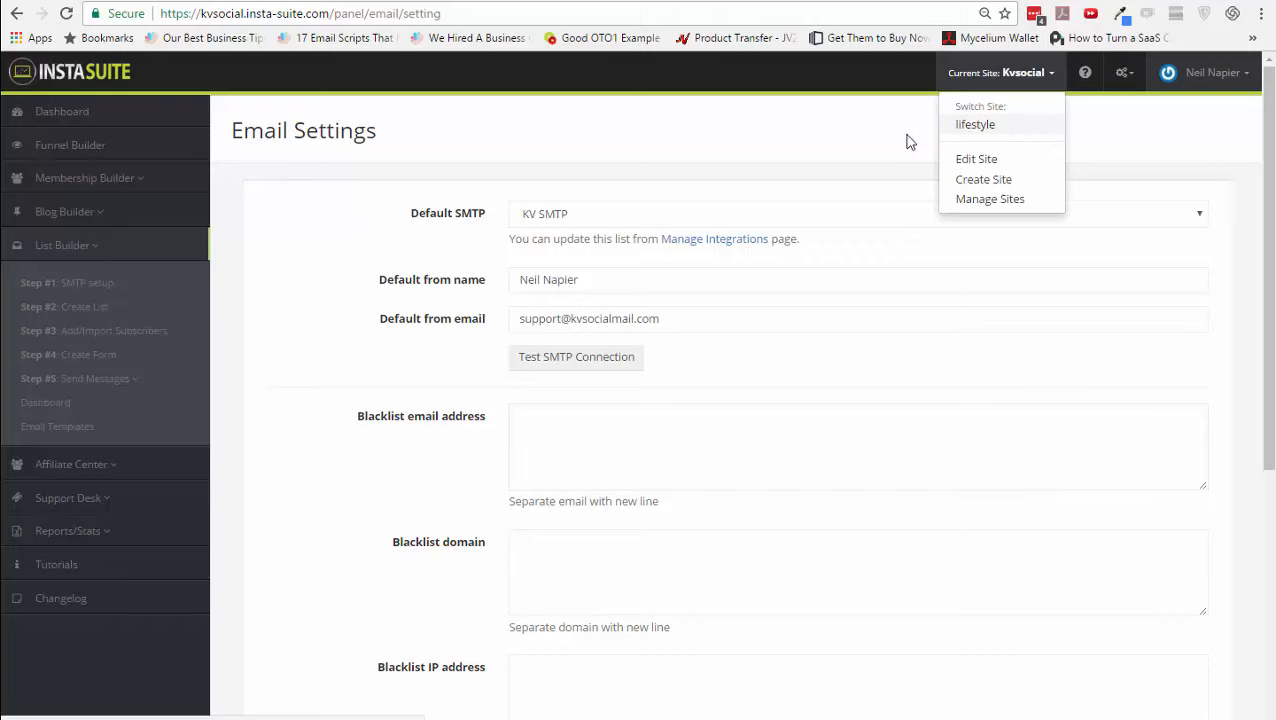
pyautogui.click(834, 140)
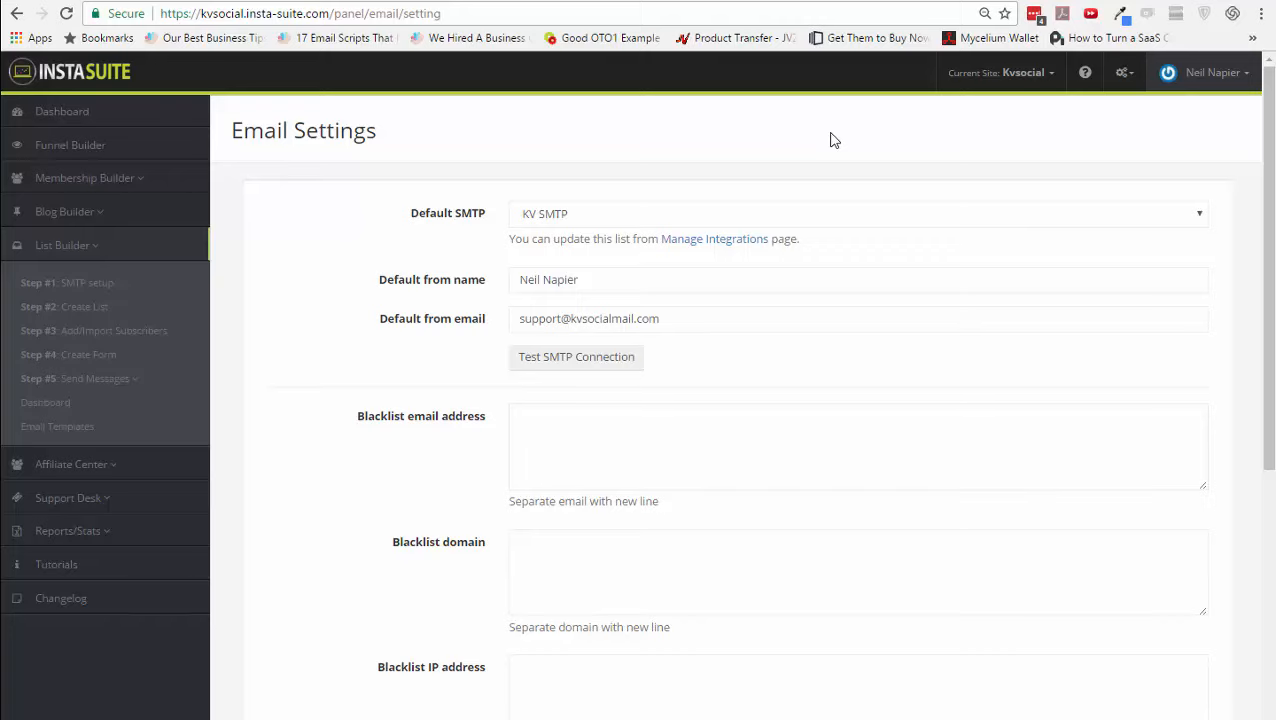
pyautogui.click(670, 424)
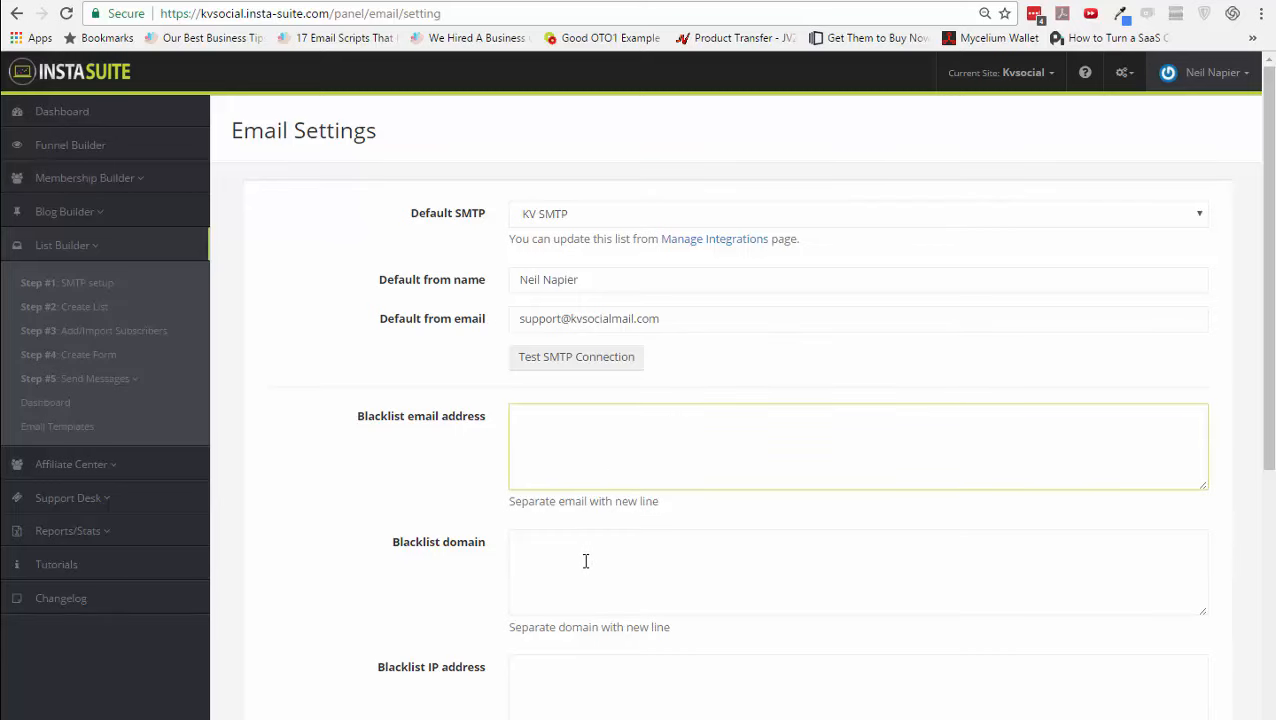
pyautogui.scroll(-2, 585, 561)
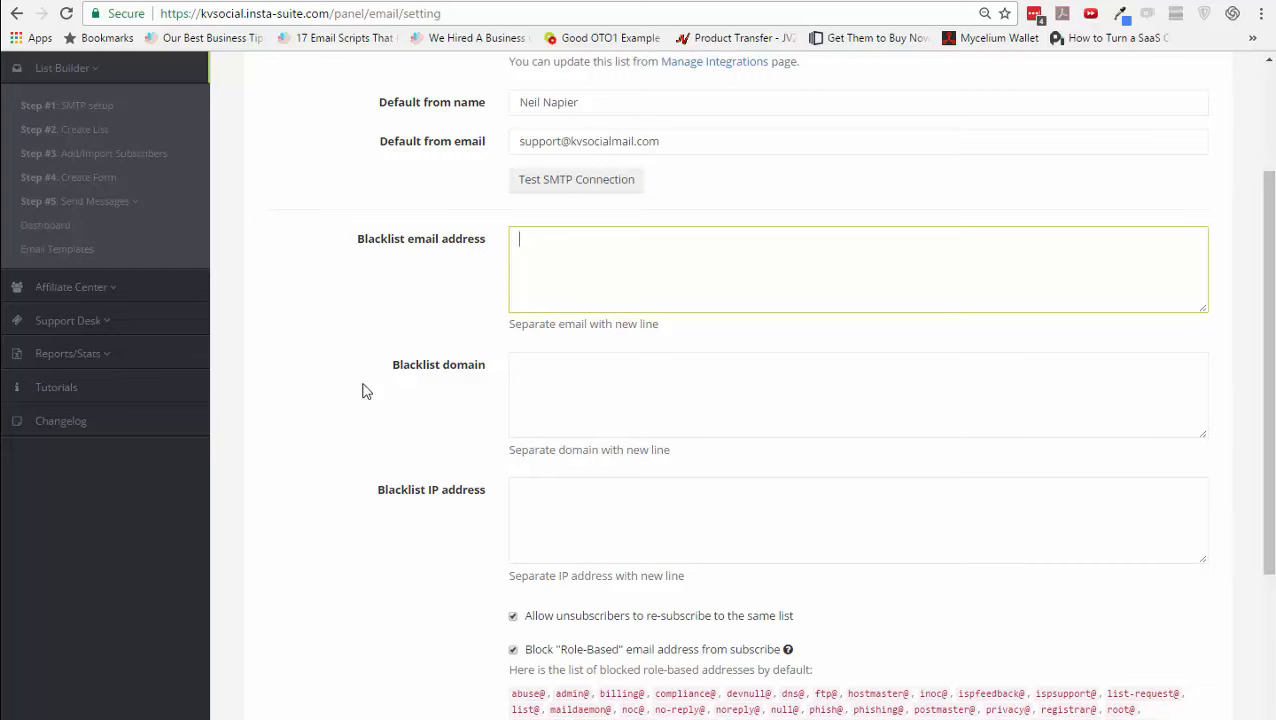
pyautogui.click(93, 133)
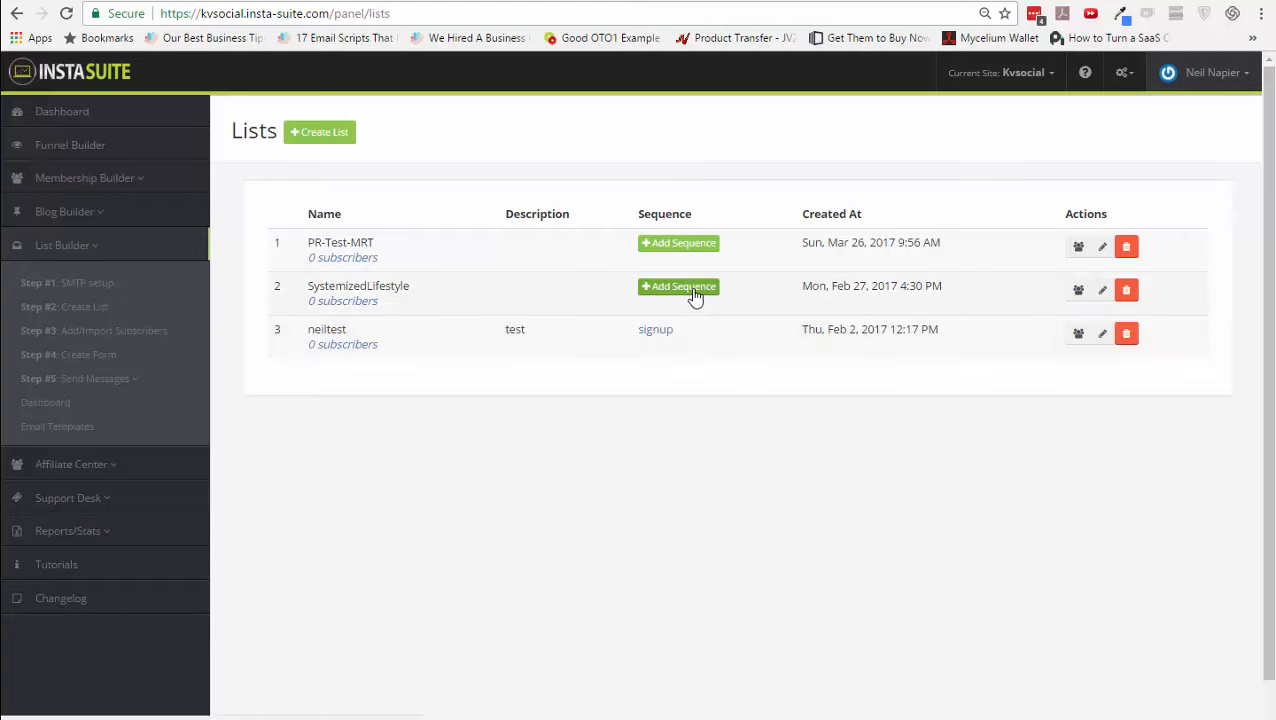
# - Look at the subscriber list and import form, then open the empty Form Optin page
pyautogui.click(145, 331)
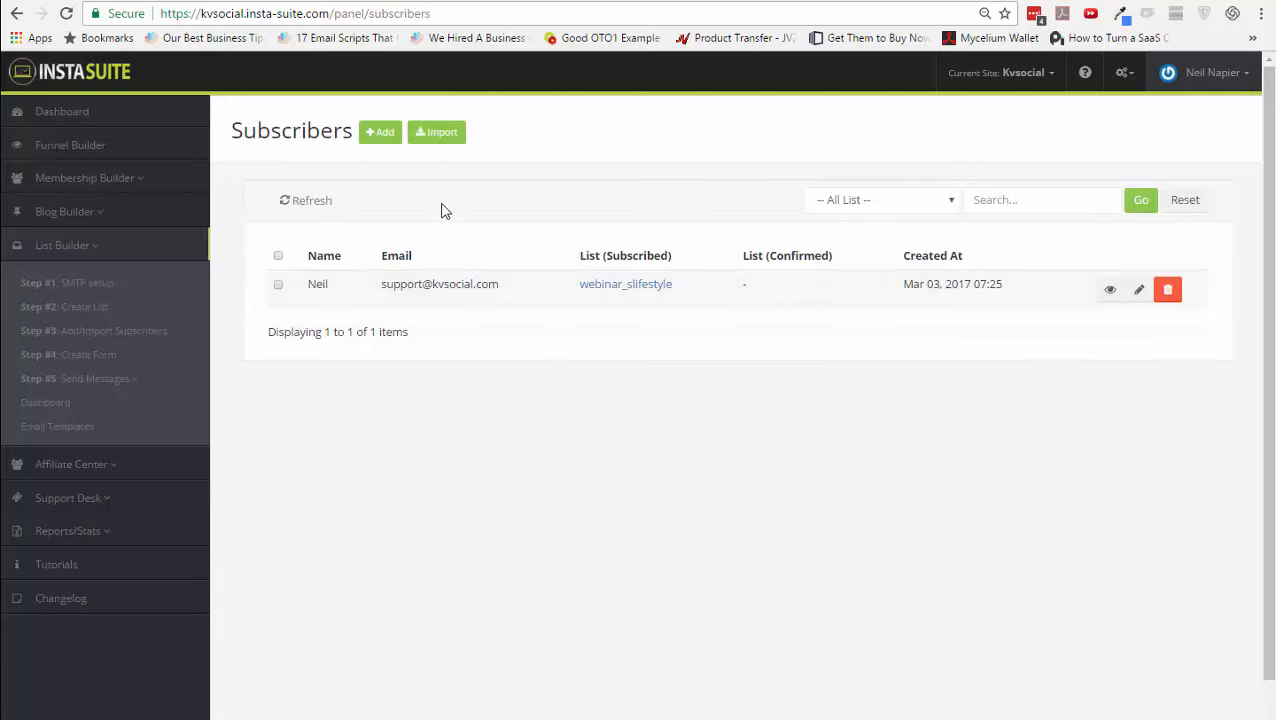
pyautogui.click(437, 134)
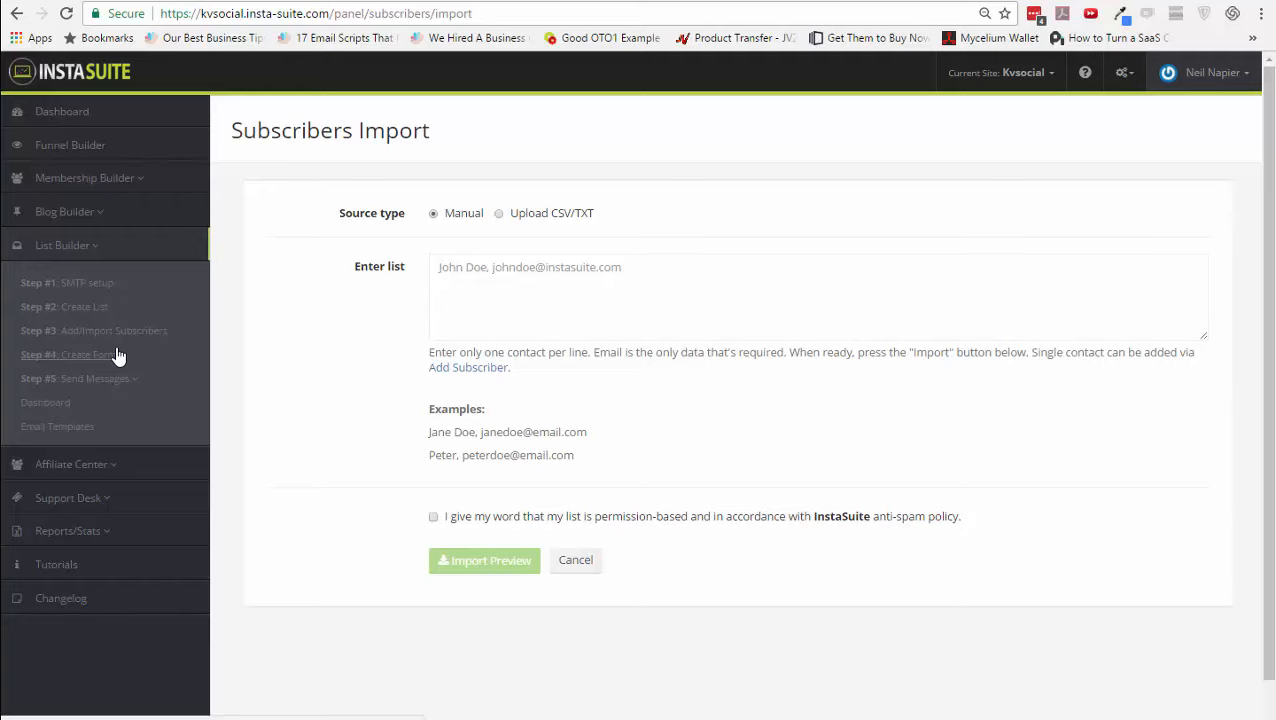
pyautogui.click(117, 355)
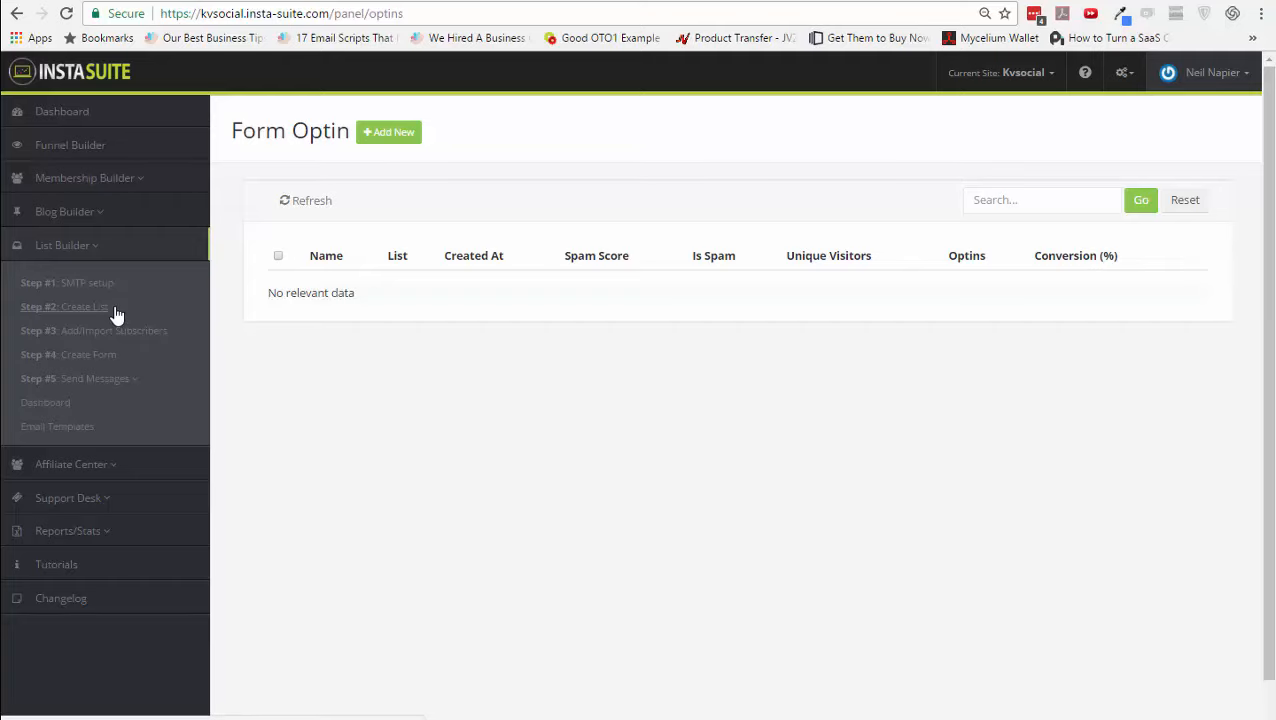
# - Open Broadcasts under Send Messages, showing empty Scheduled and Sent email tables
pyautogui.click(115, 381)
pyautogui.click(87, 410)
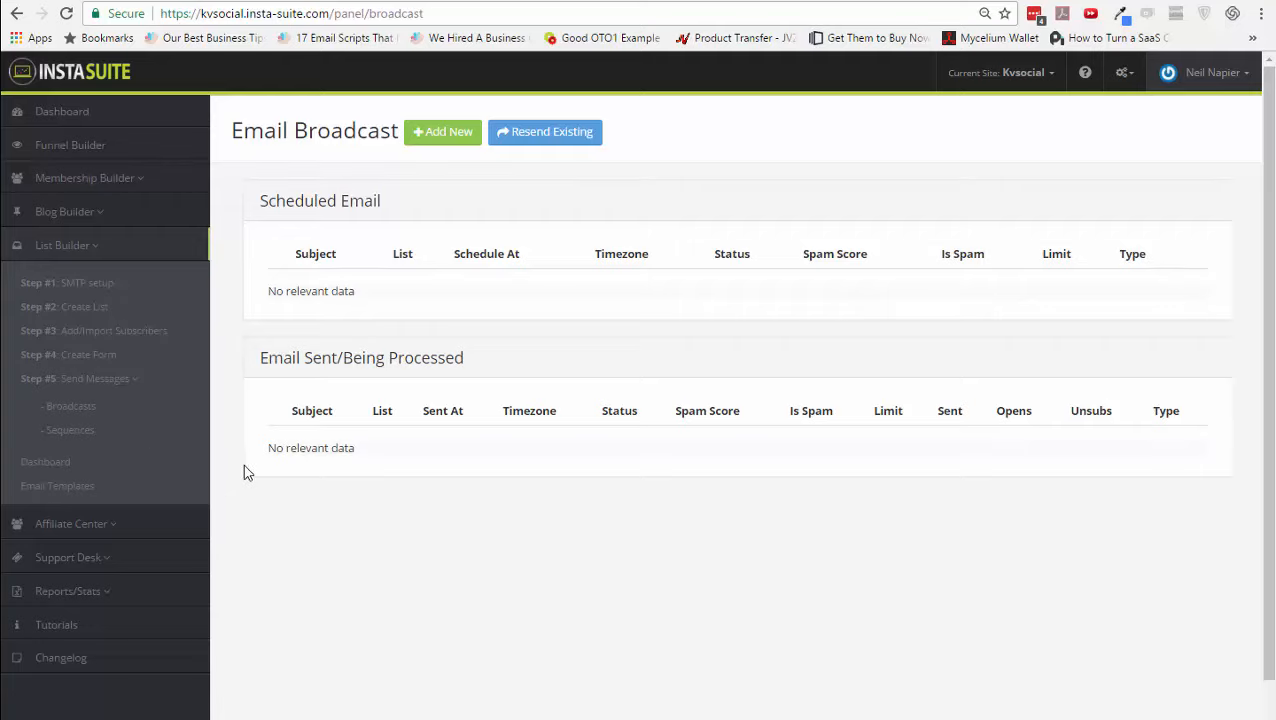
# - Resave the signup sequence unchanged, view its email steps, then open the Email Dashboard
pyautogui.click(92, 437)
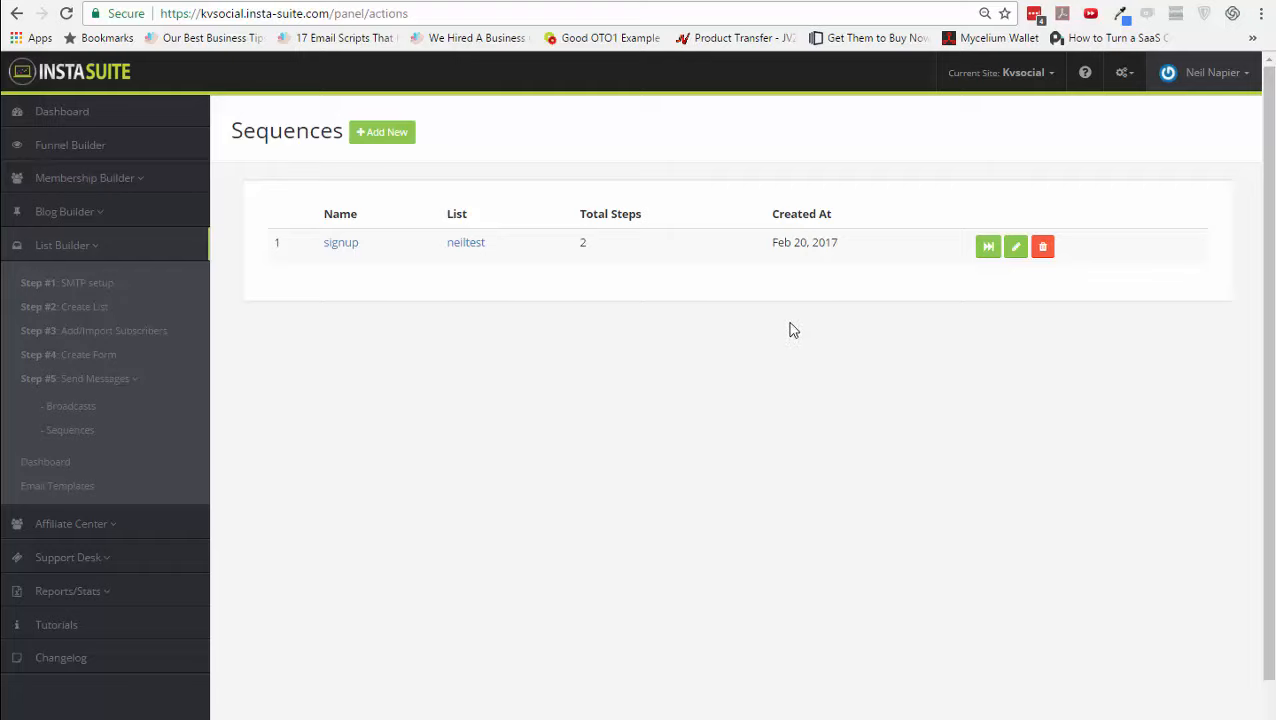
pyautogui.click(1012, 254)
pyautogui.click(866, 296)
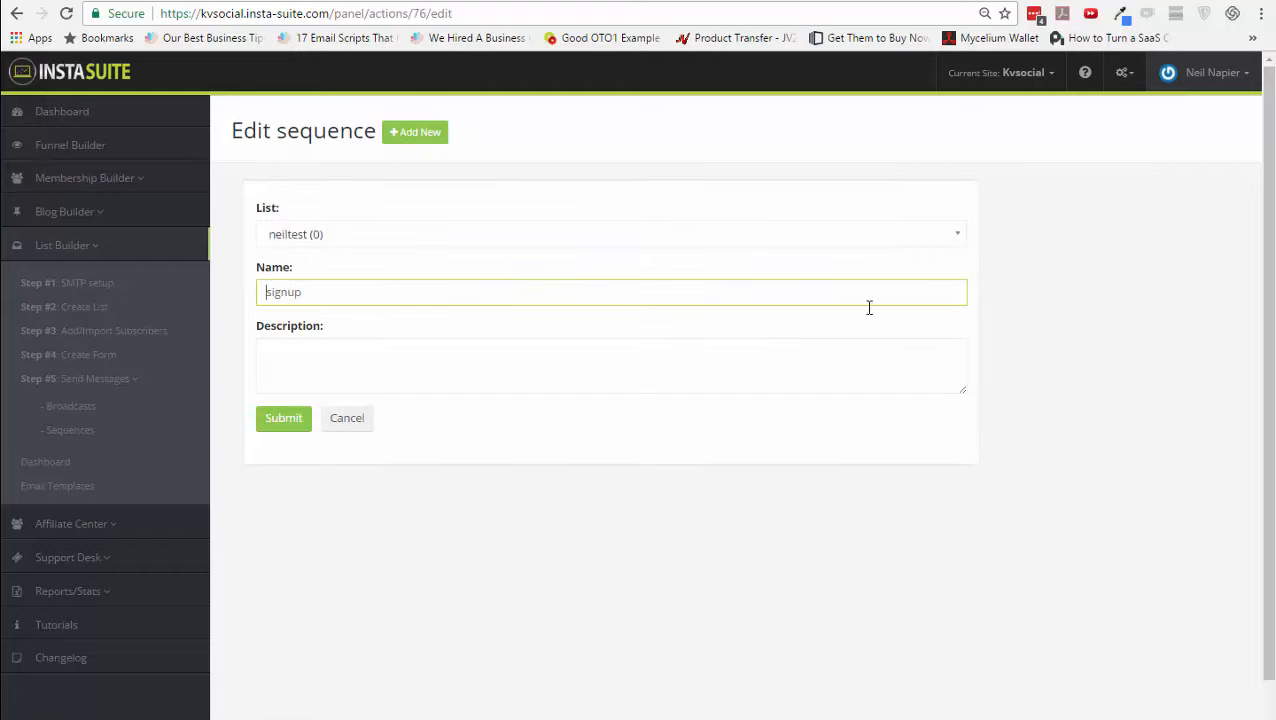
pyautogui.click(288, 423)
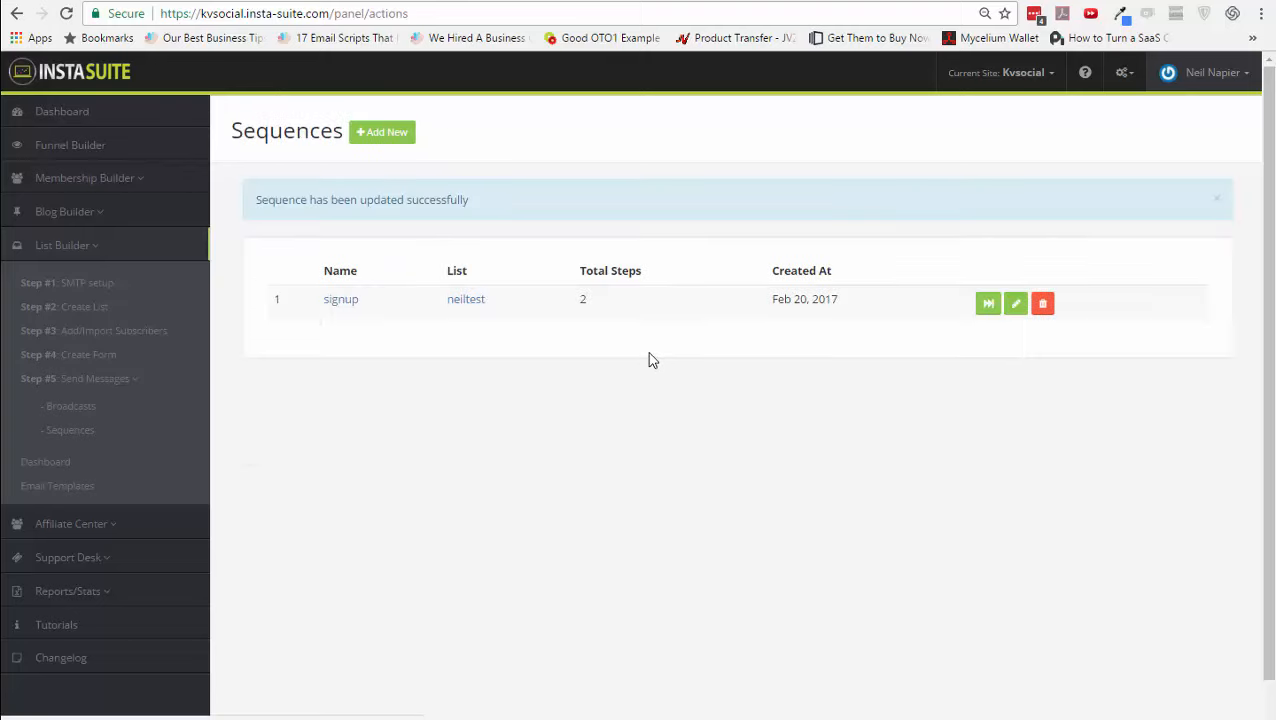
pyautogui.click(985, 305)
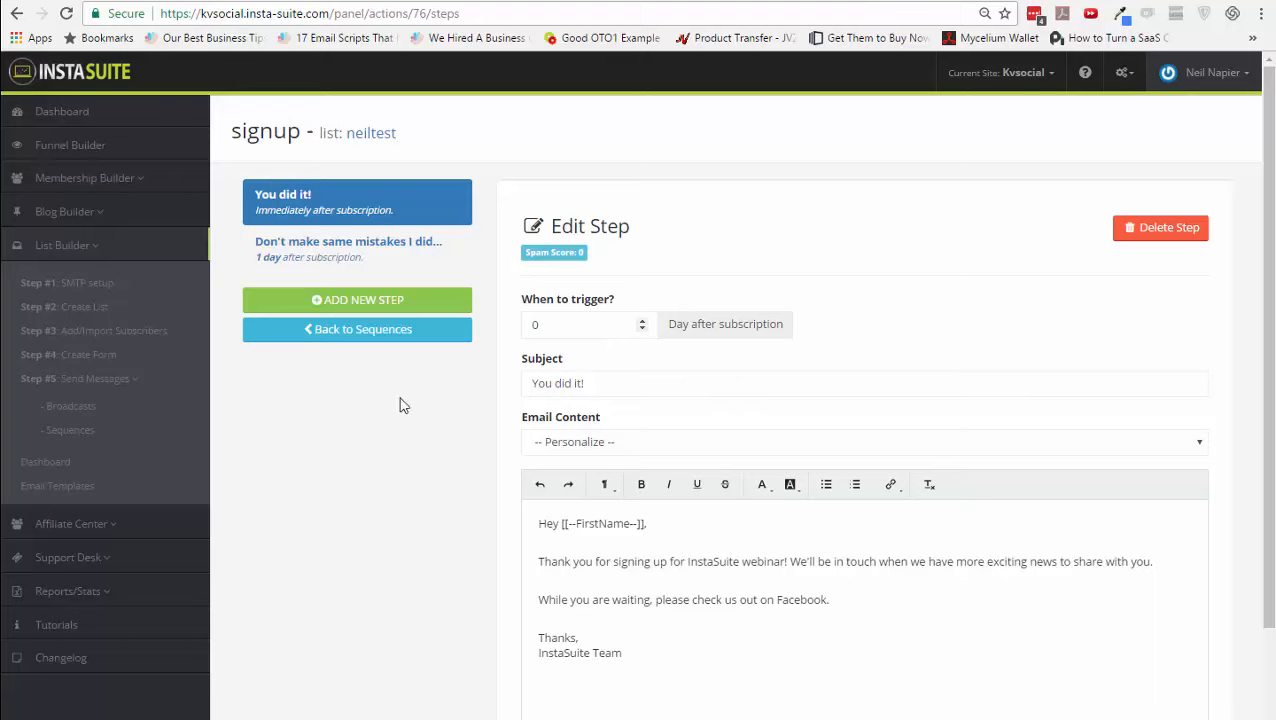
pyautogui.click(56, 466)
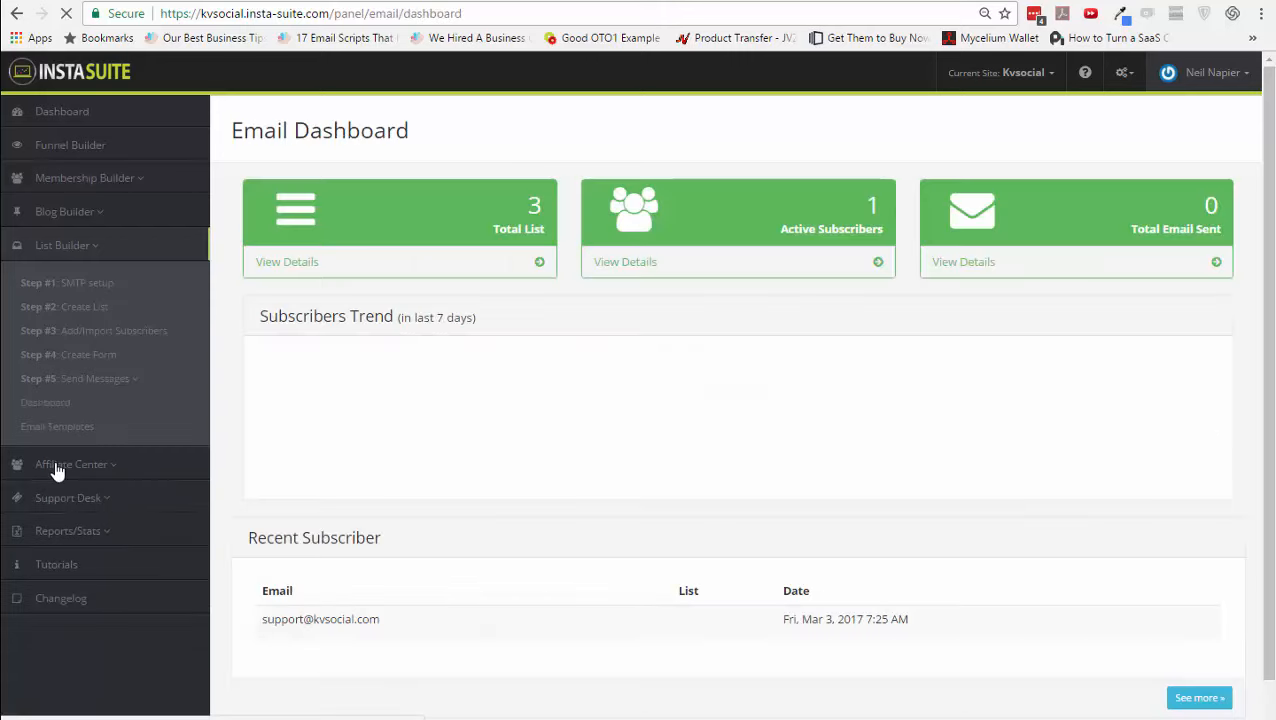
# - Scroll the Email Dashboard stats, then open Email Templates listing the Welcome Email
pyautogui.scroll(-3, 586, 430)
pyautogui.scroll(-2, 586, 436)
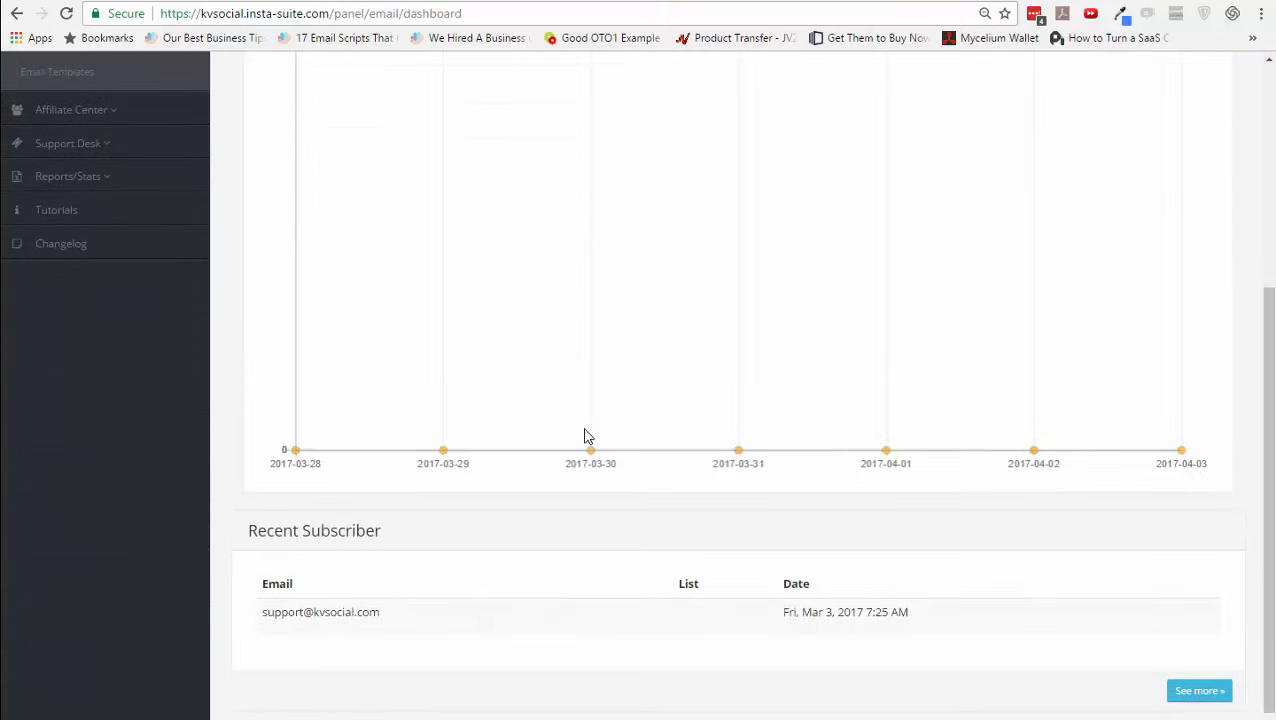
pyautogui.scroll(5, 580, 445)
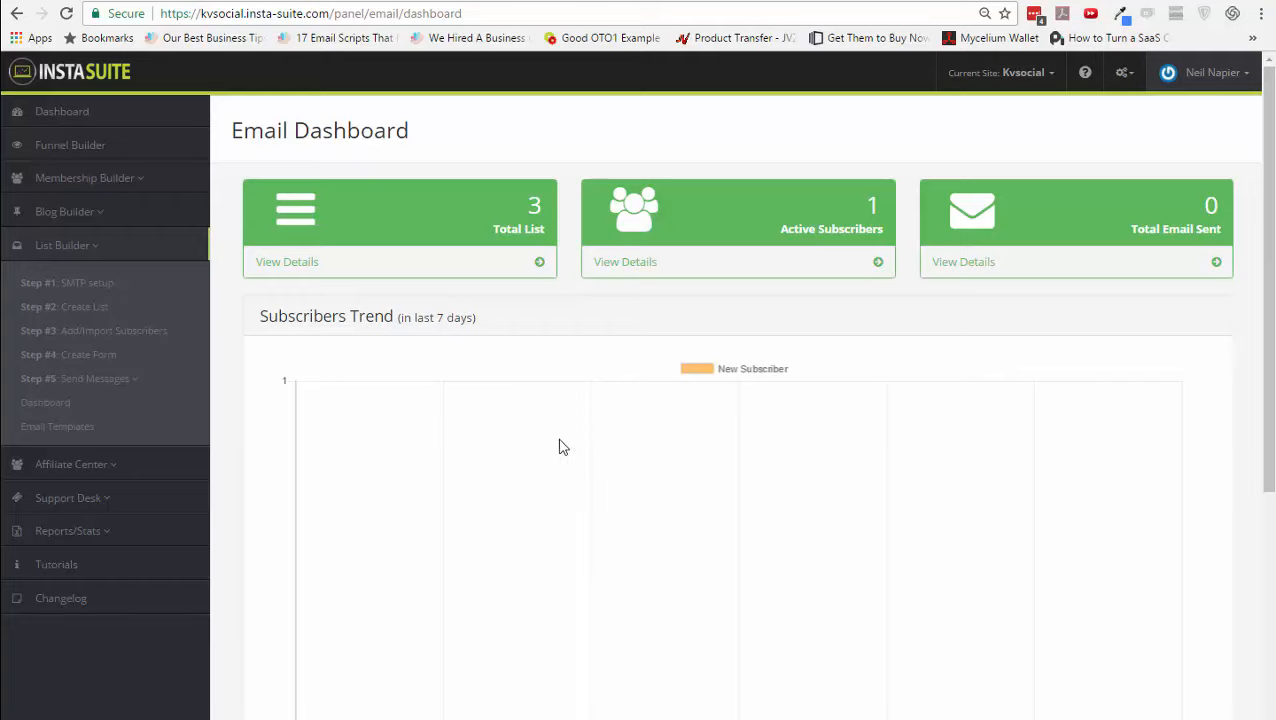
pyautogui.click(89, 429)
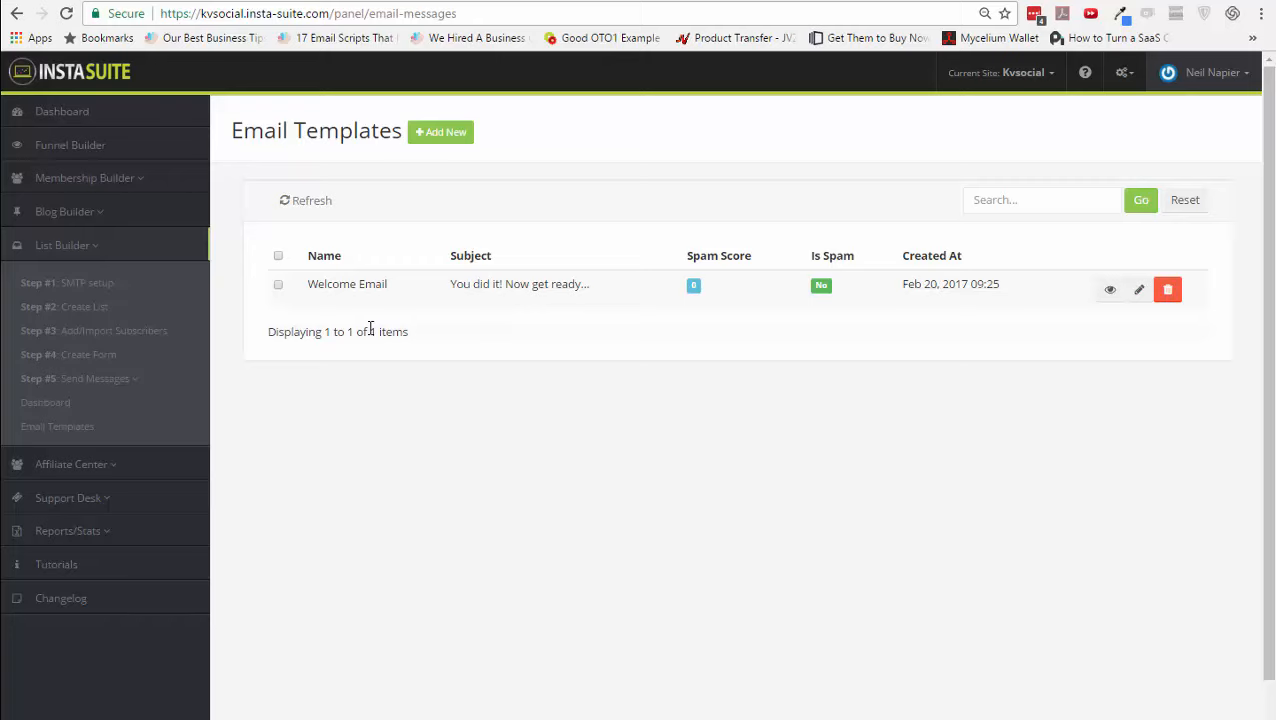
# - Expand Send Messages and Reports/Stats, then open the Affiliate Center's Affiliate Settings page
pyautogui.click(150, 389)
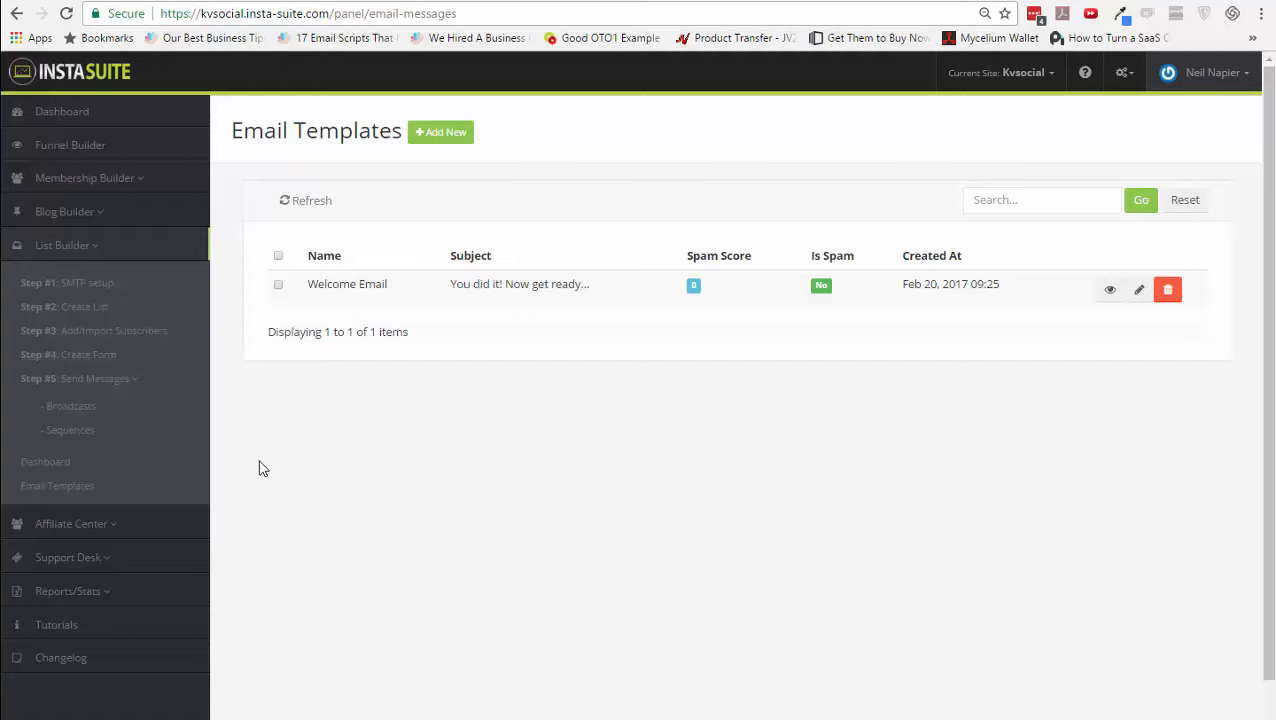
pyautogui.click(137, 598)
pyautogui.scroll(-2, 137, 605)
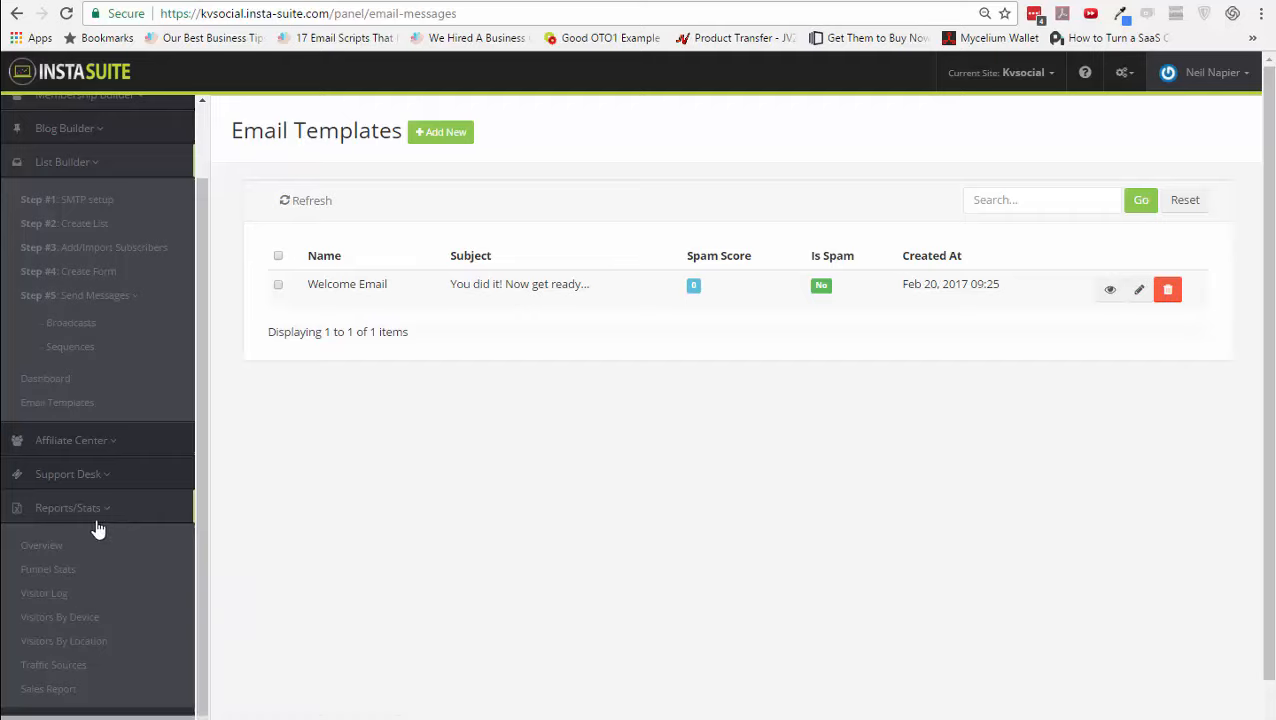
pyautogui.click(99, 447)
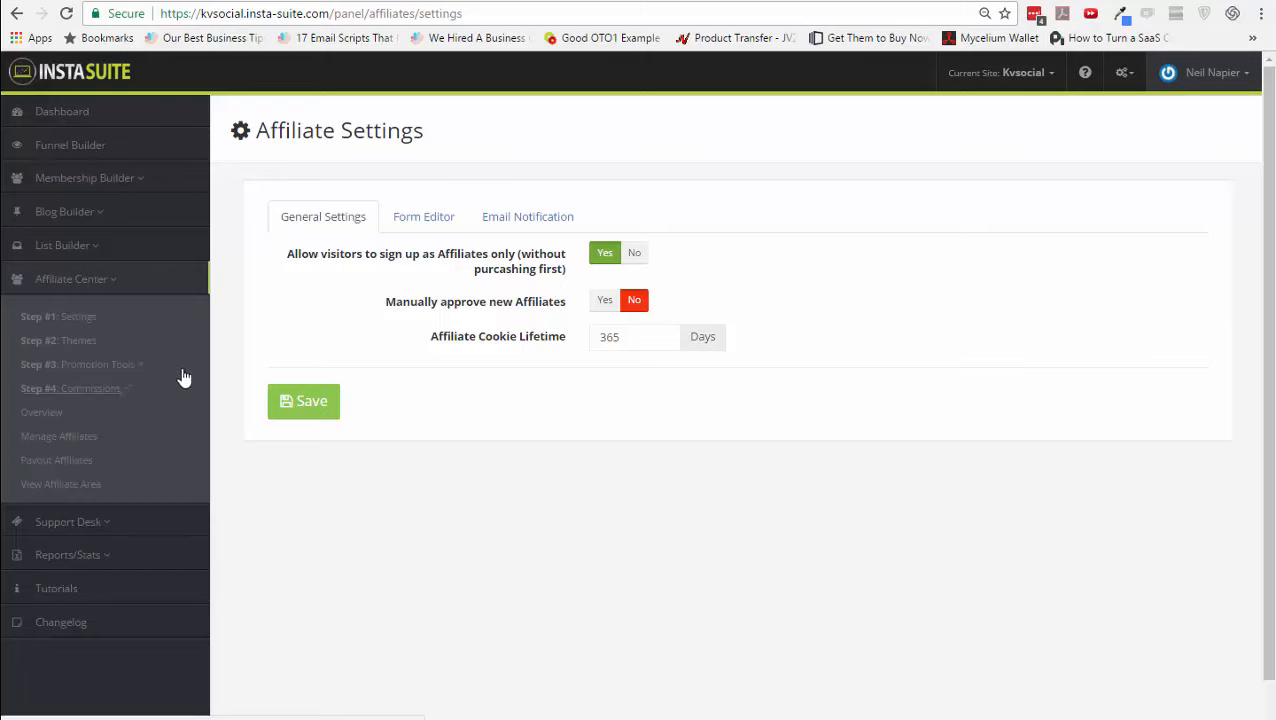
# - Review the affiliate Form Editor, Email Notification and General Settings tabs, including the 365-day cookie lifetime
pyautogui.click(404, 232)
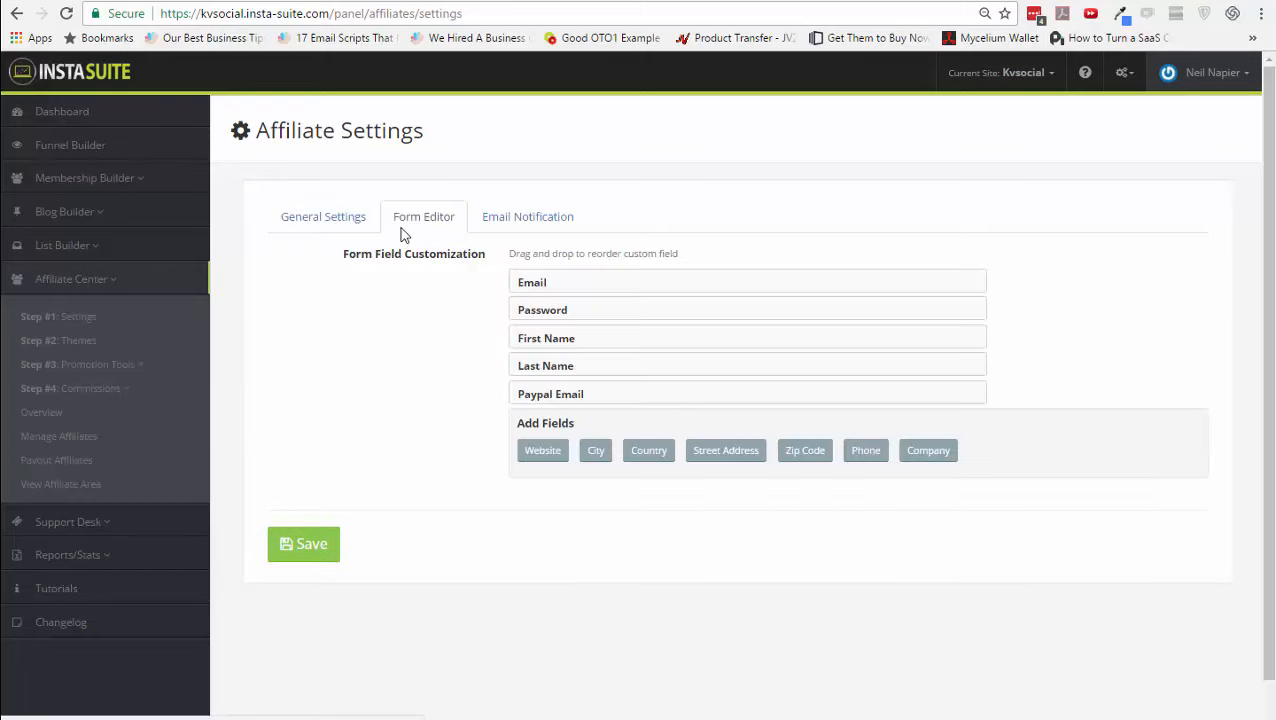
pyautogui.click(543, 238)
pyautogui.click(312, 228)
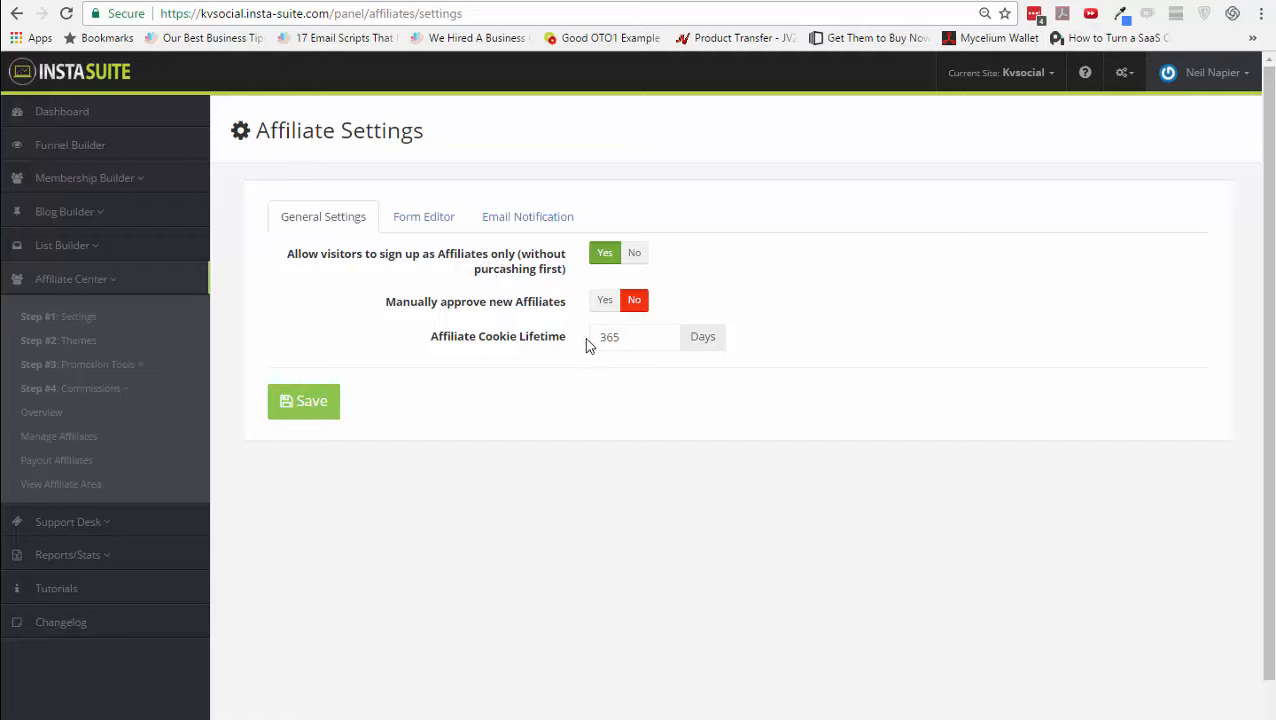
pyautogui.moveTo(596, 341); pyautogui.dragTo(621, 339)
pyautogui.click(413, 218)
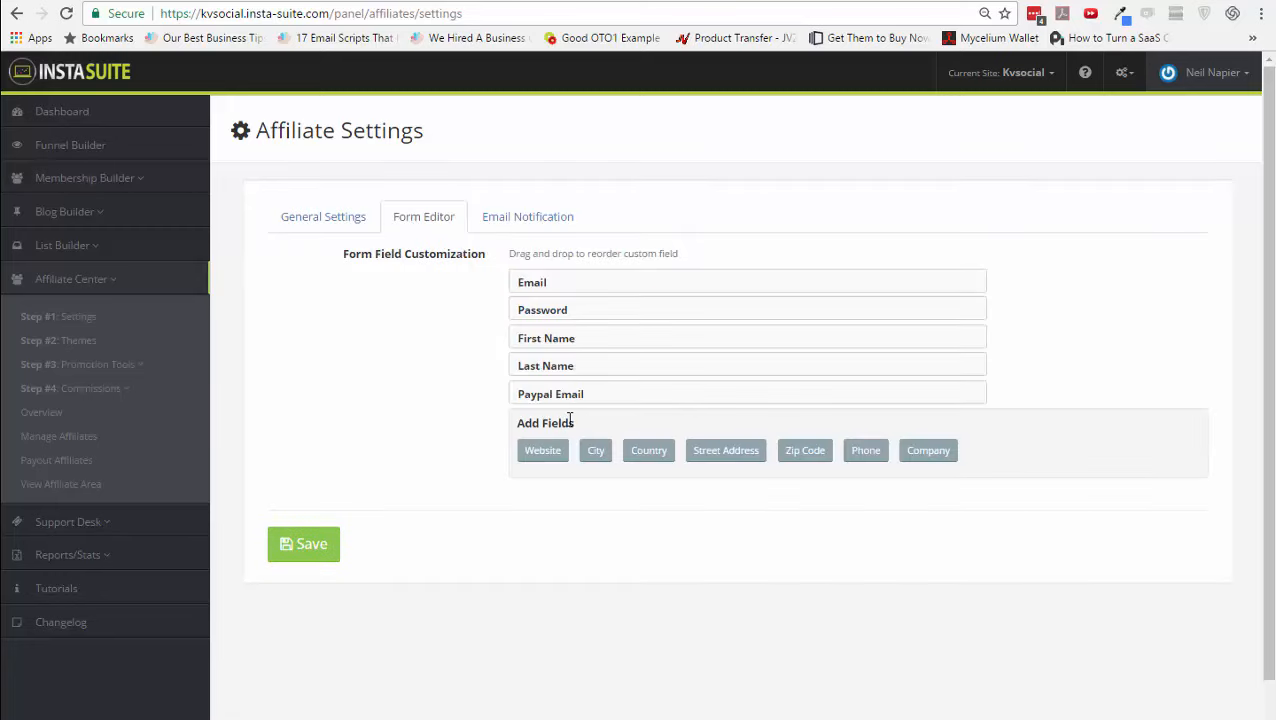
pyautogui.click(520, 224)
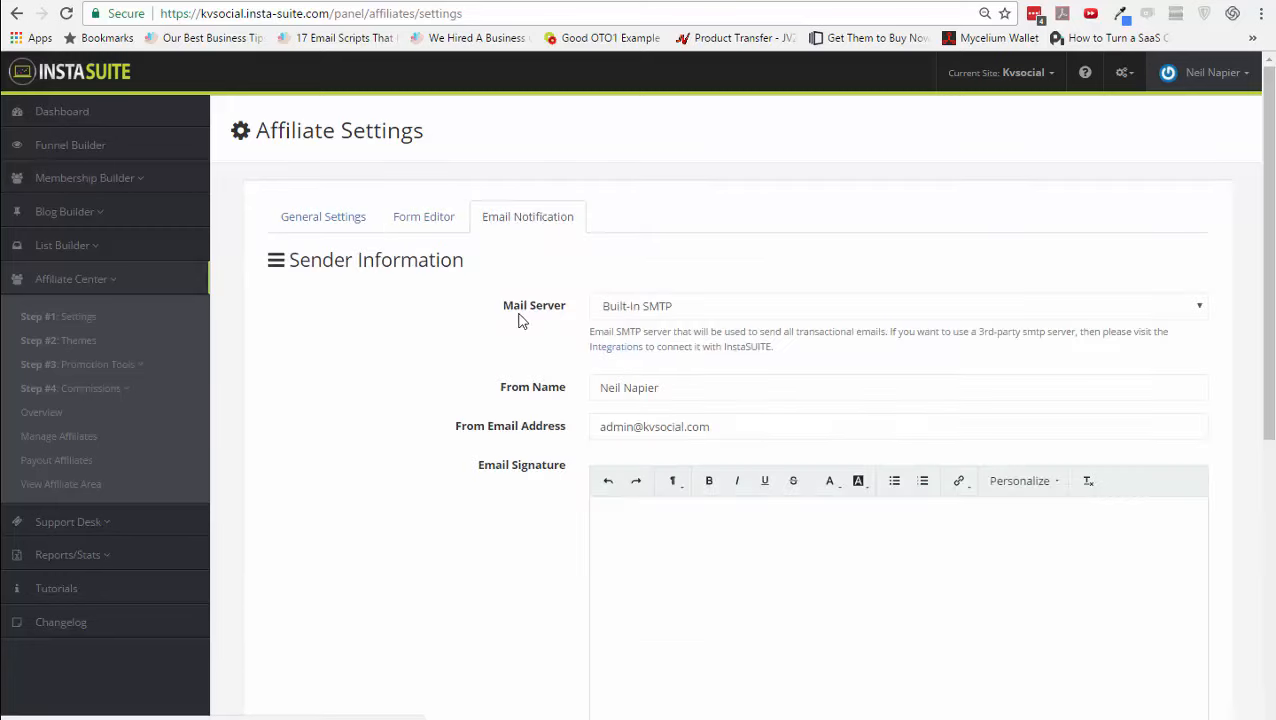
pyautogui.scroll(-5, 521, 700)
pyautogui.scroll(-1, 521, 700)
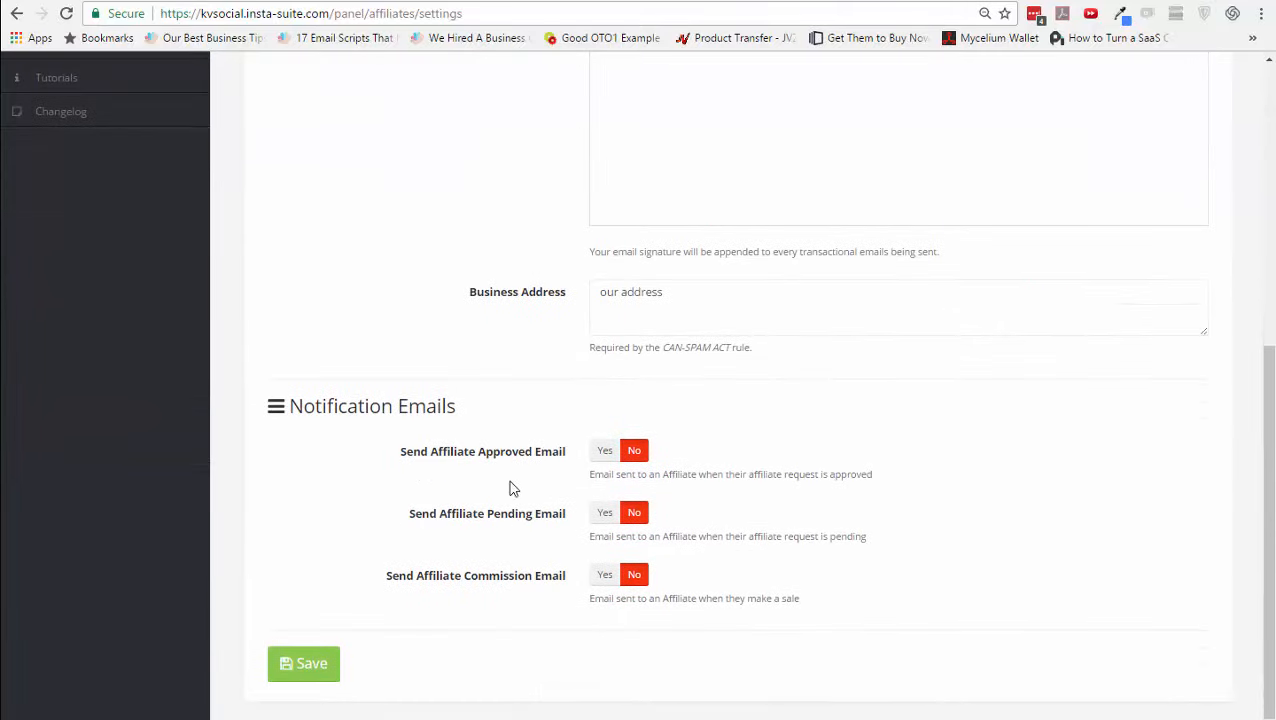
pyautogui.scroll(5, 556, 464)
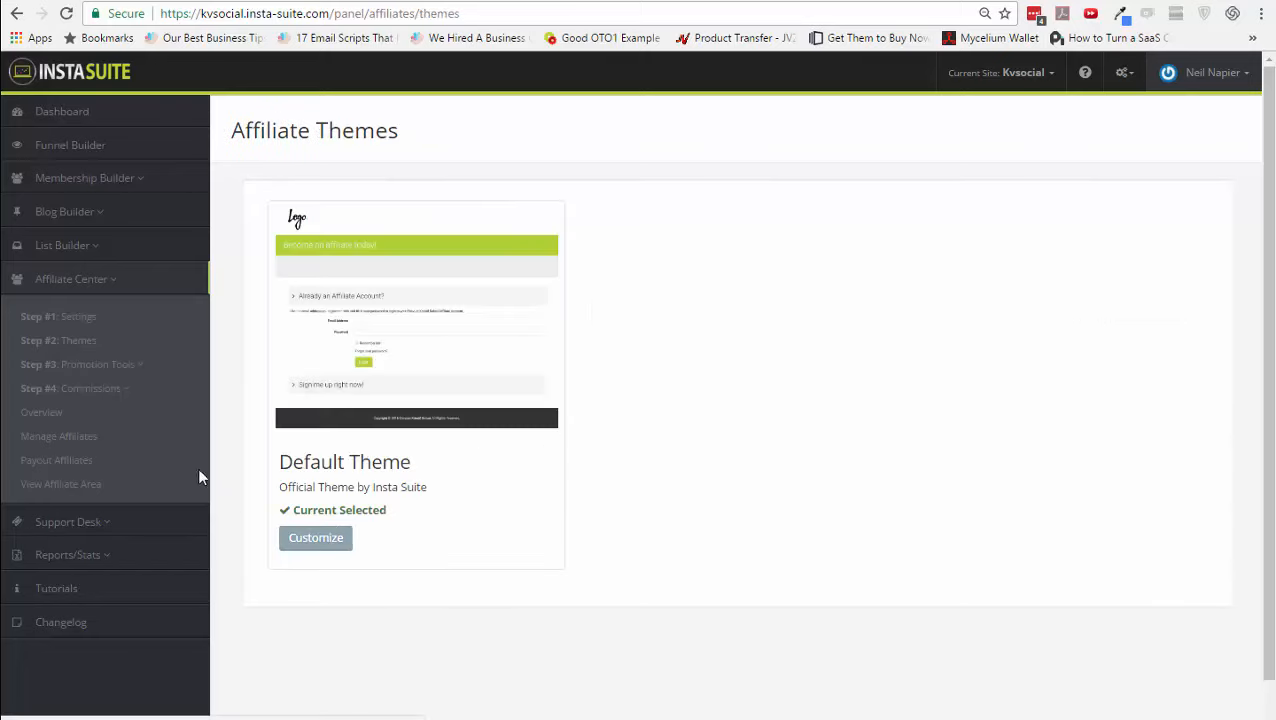
# - View the affiliate Banners promotion tools, then the empty Email Swipe templates page
pyautogui.click(118, 366)
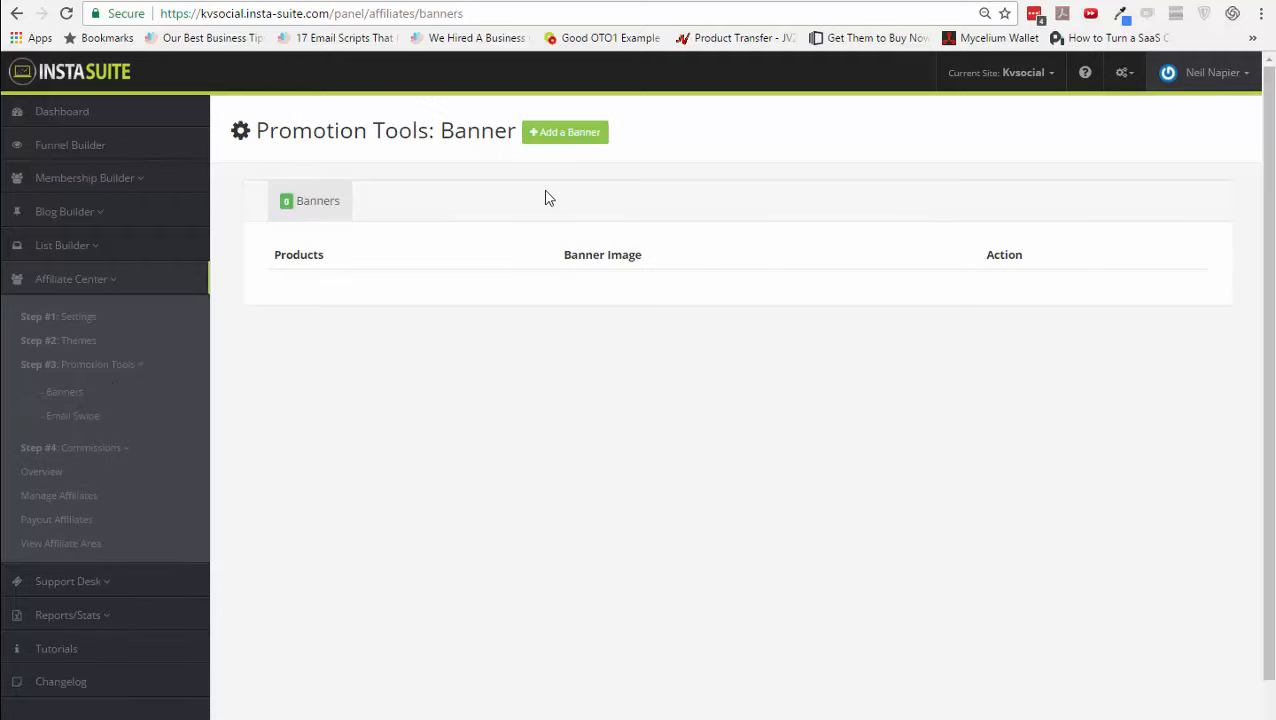
pyautogui.click(72, 417)
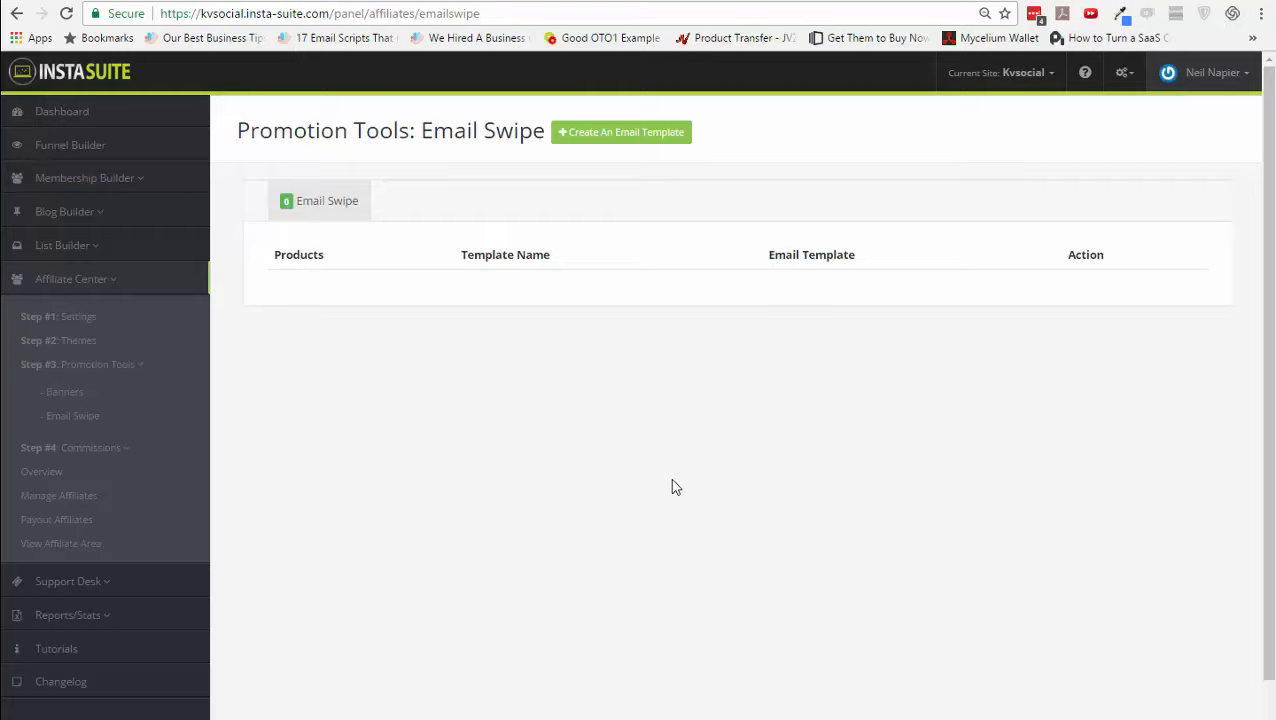
# - Start a new email swipe template, browse its Personalize merge fields, then expand Step #4: Commissions
pyautogui.click(648, 140)
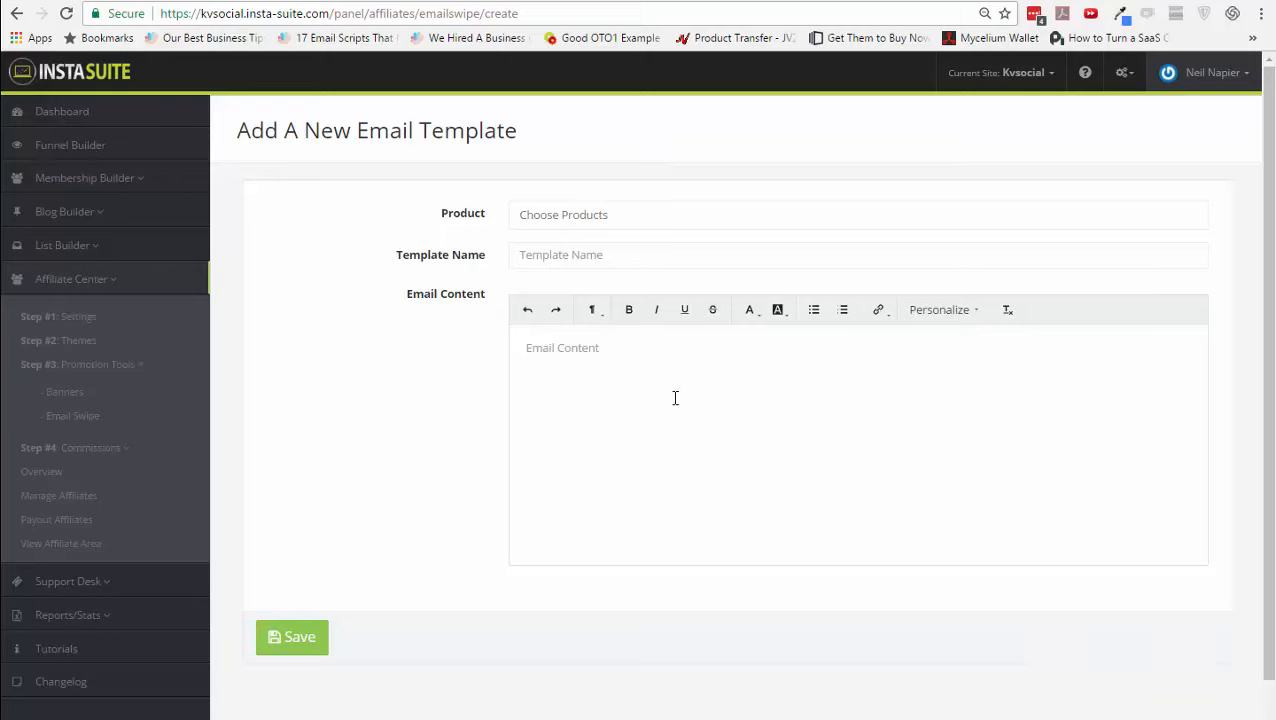
pyautogui.click(675, 398)
pyautogui.click(962, 312)
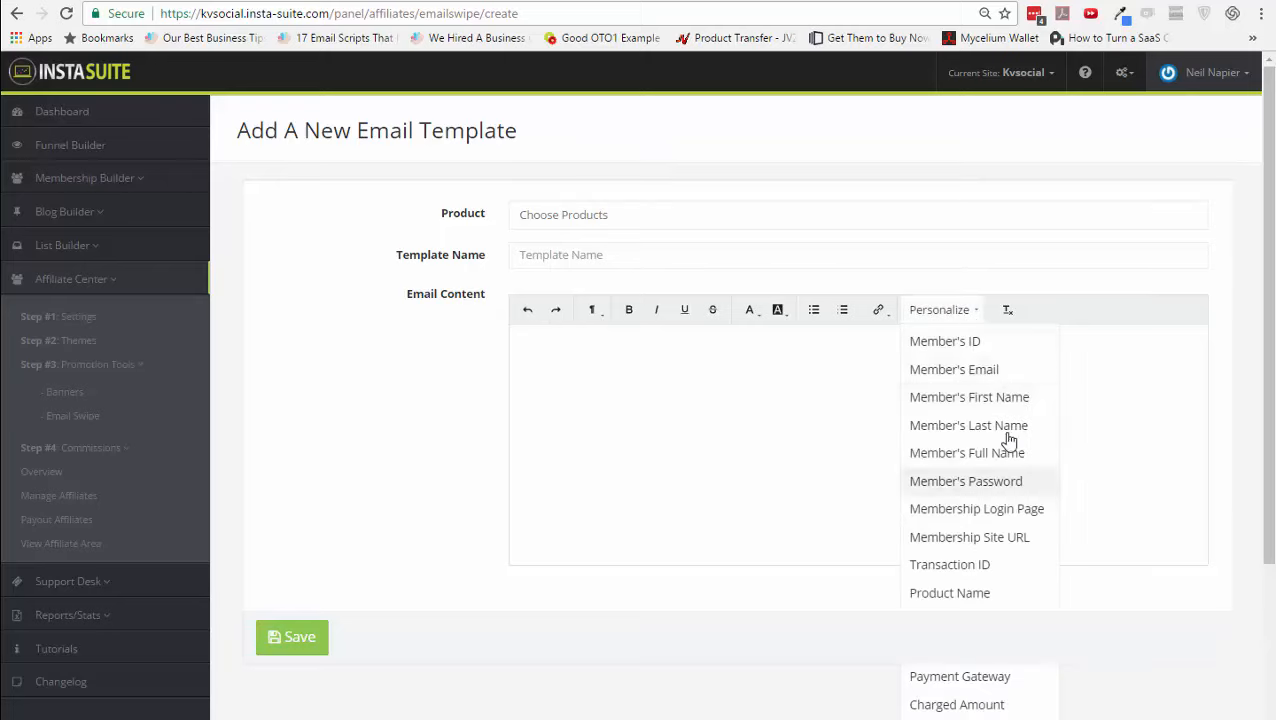
pyautogui.scroll(-2, 997, 612)
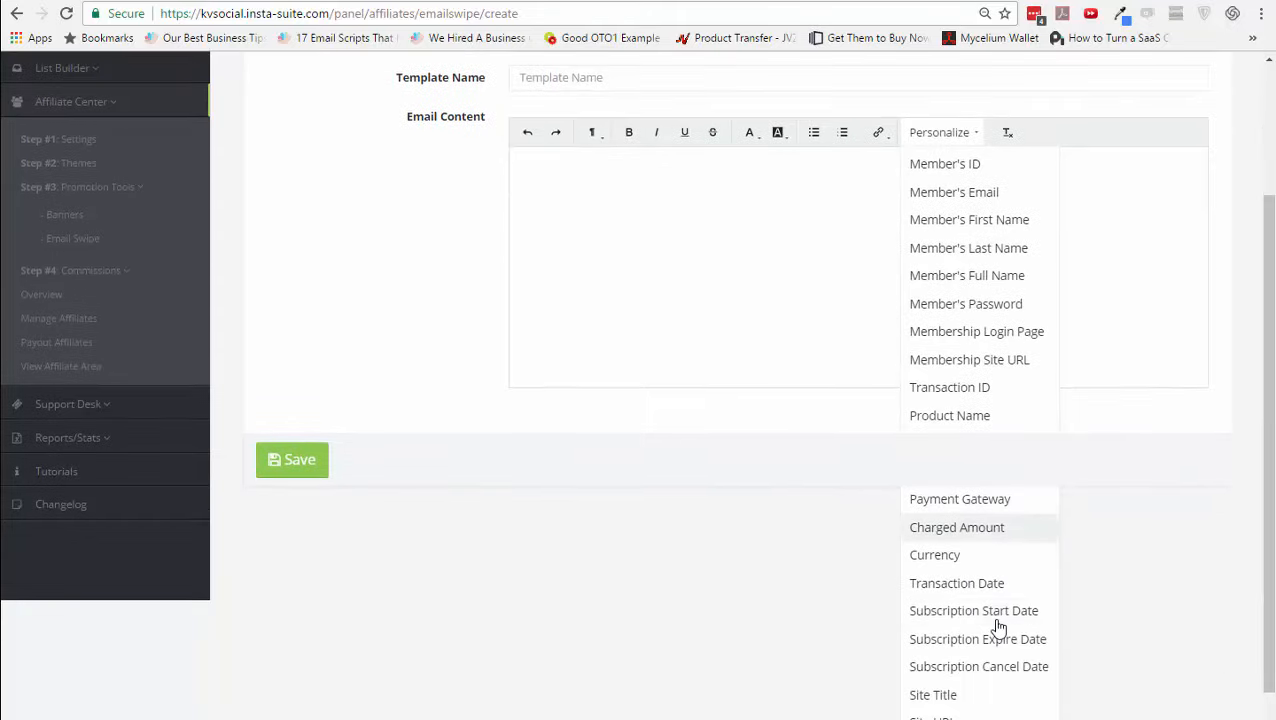
pyautogui.scroll(2, 997, 627)
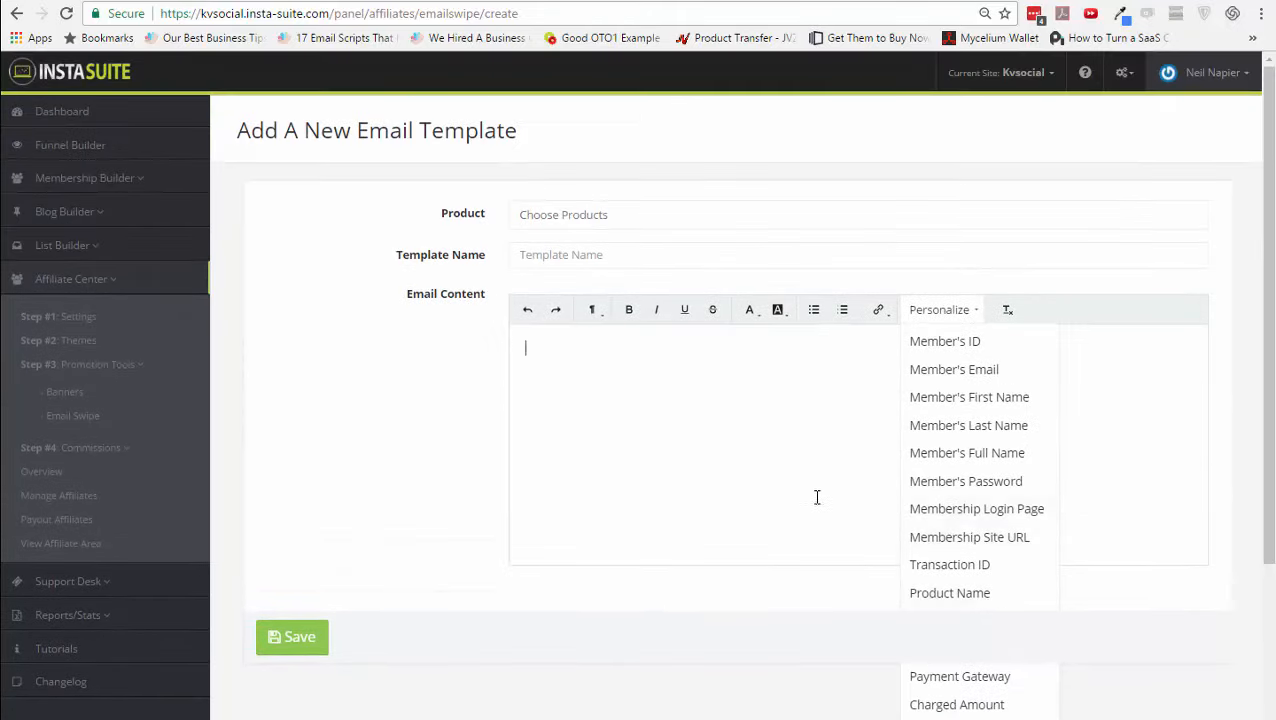
pyautogui.click(707, 625)
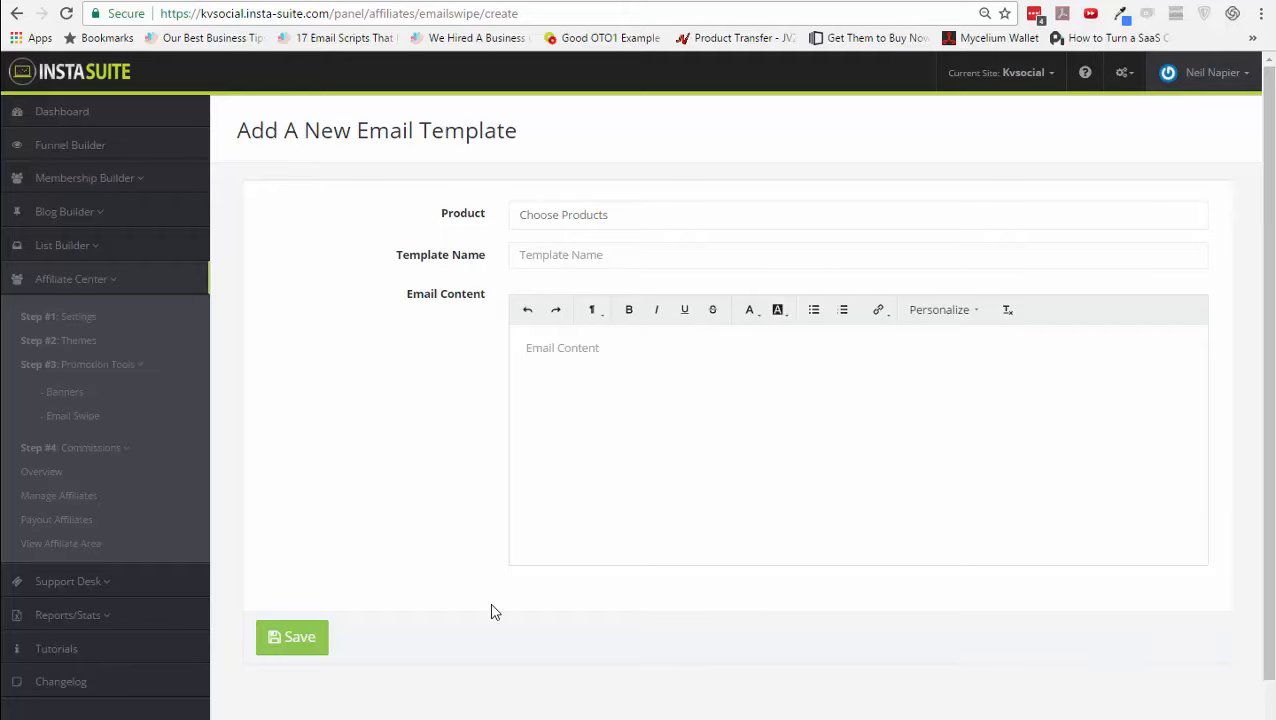
pyautogui.click(102, 452)
# - Start a new commission plan and add Product Creation Bootcamp as its product
pyautogui.click(78, 479)
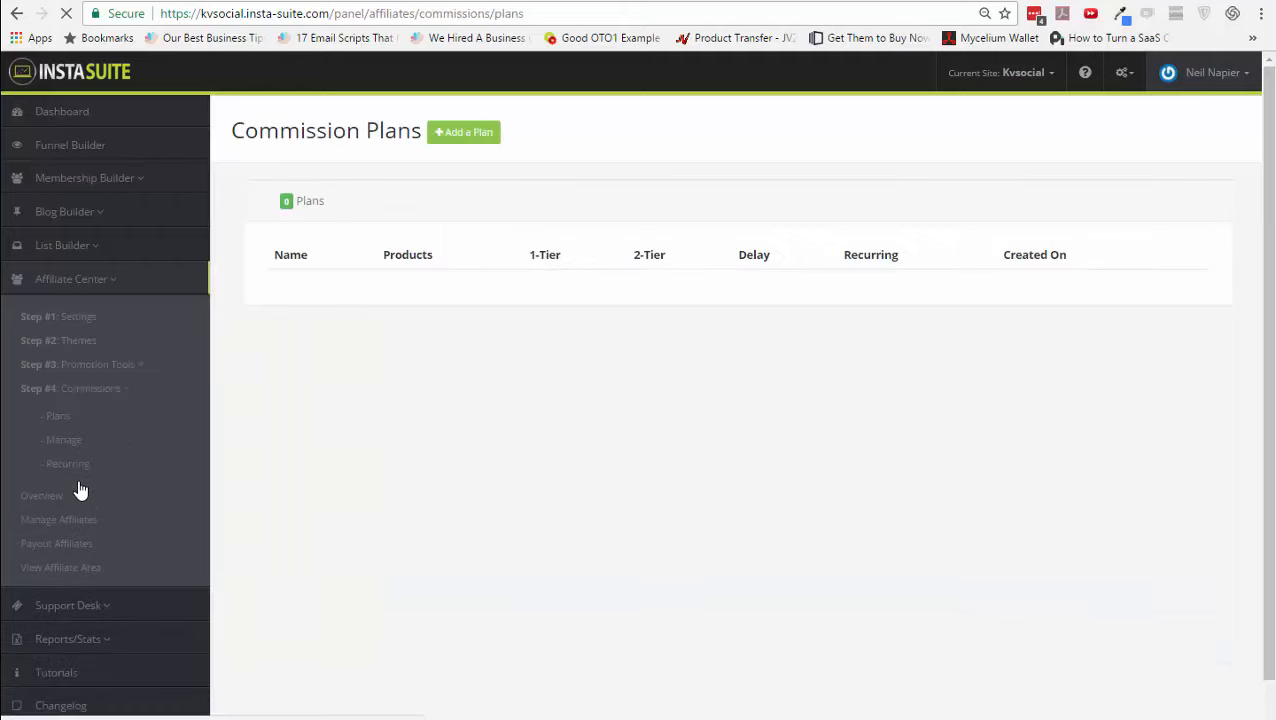
pyautogui.click(482, 142)
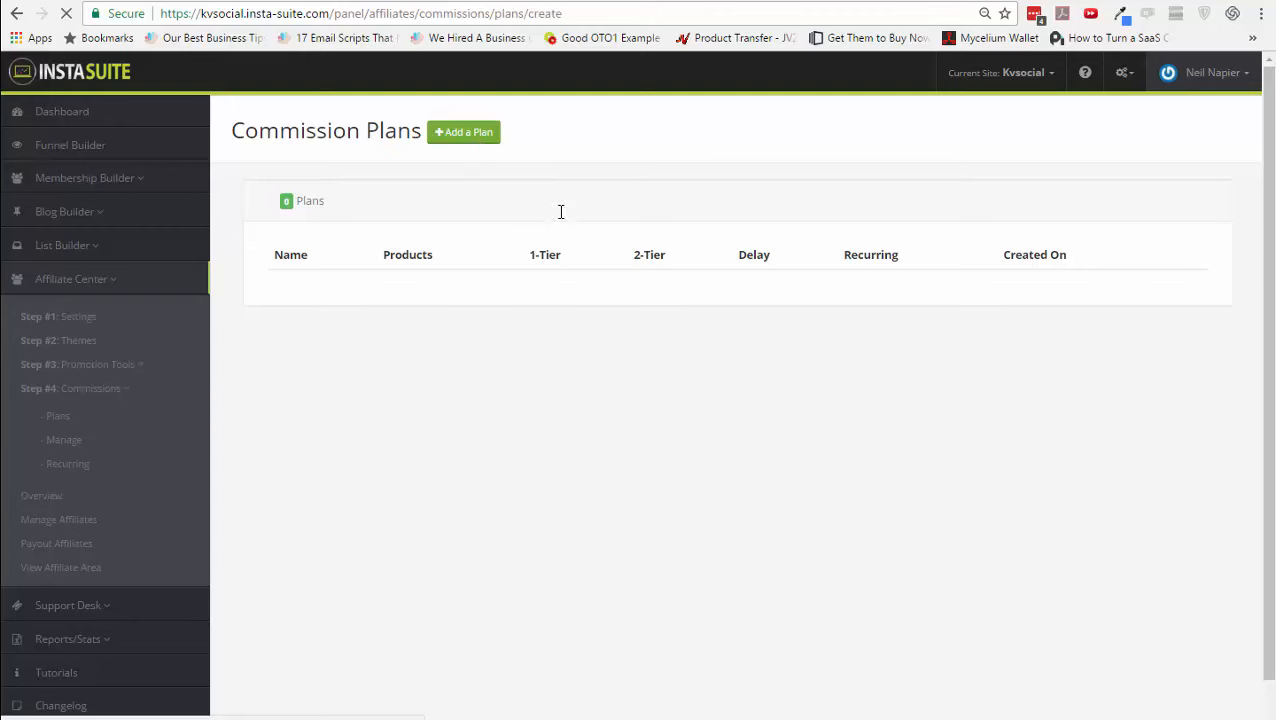
pyautogui.click(585, 277)
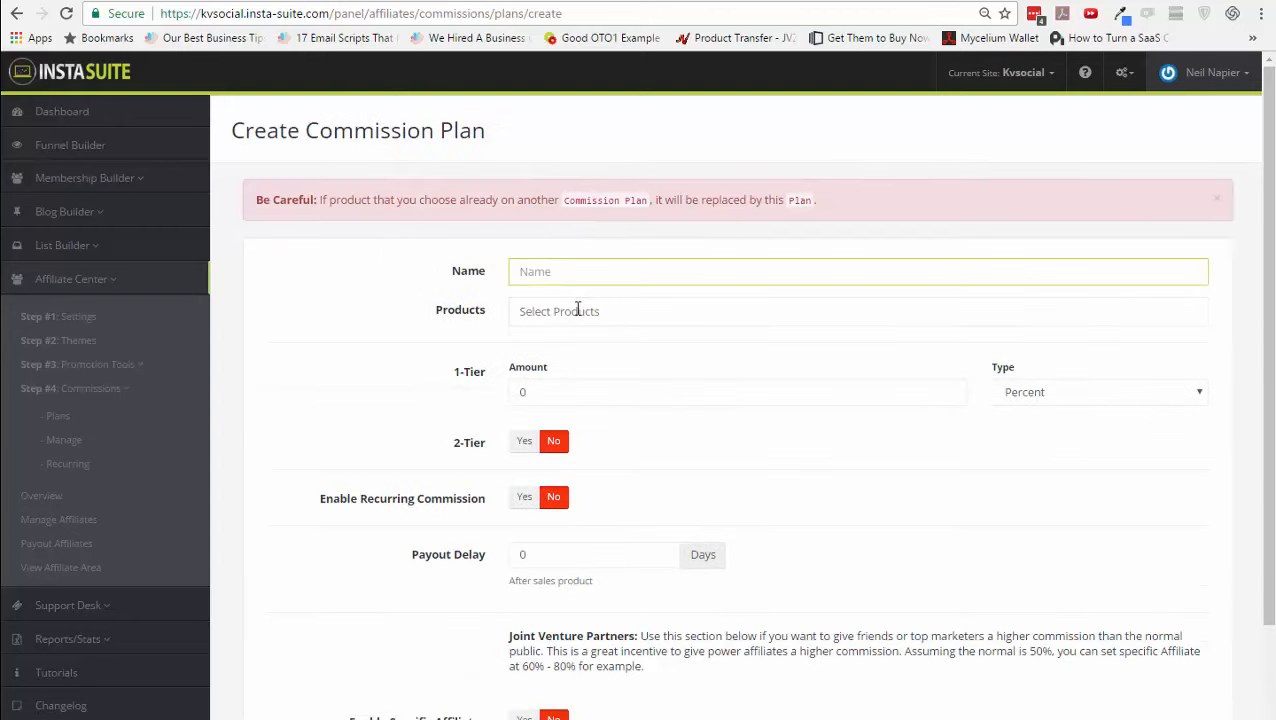
pyautogui.click(577, 310)
pyautogui.click(575, 312)
pyautogui.click(575, 314)
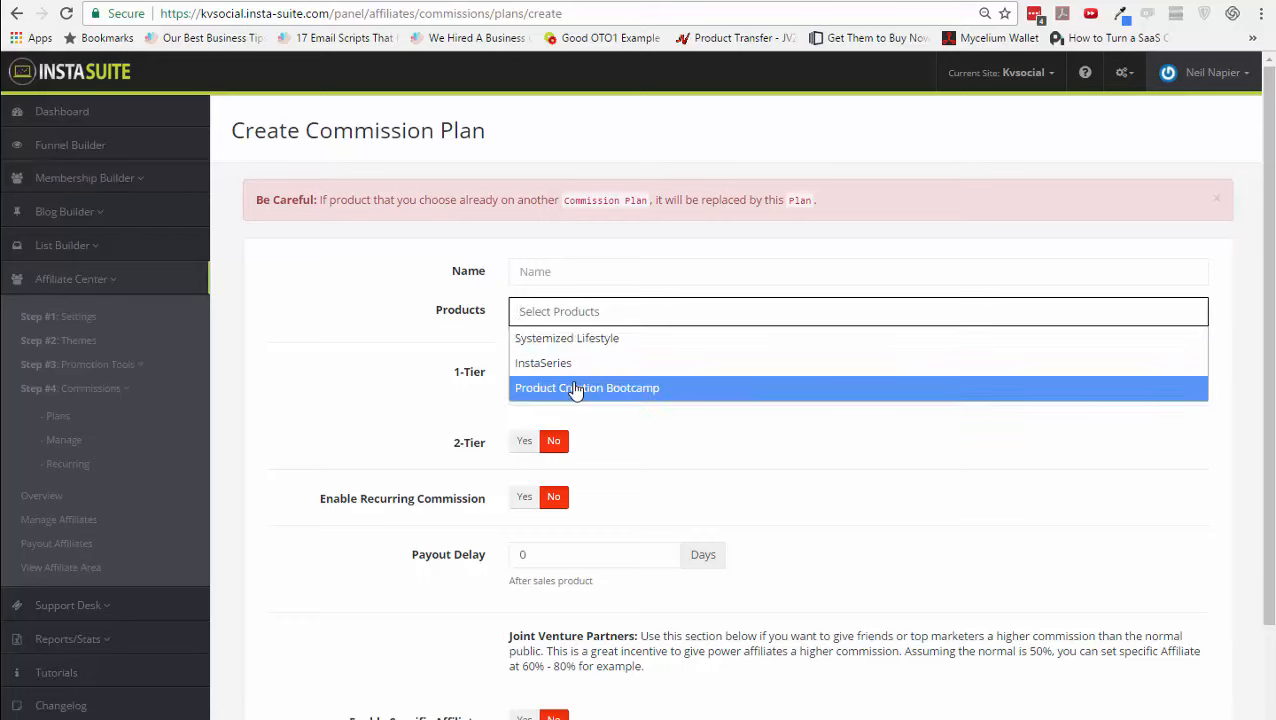
pyautogui.click(575, 388)
pyautogui.click(584, 272)
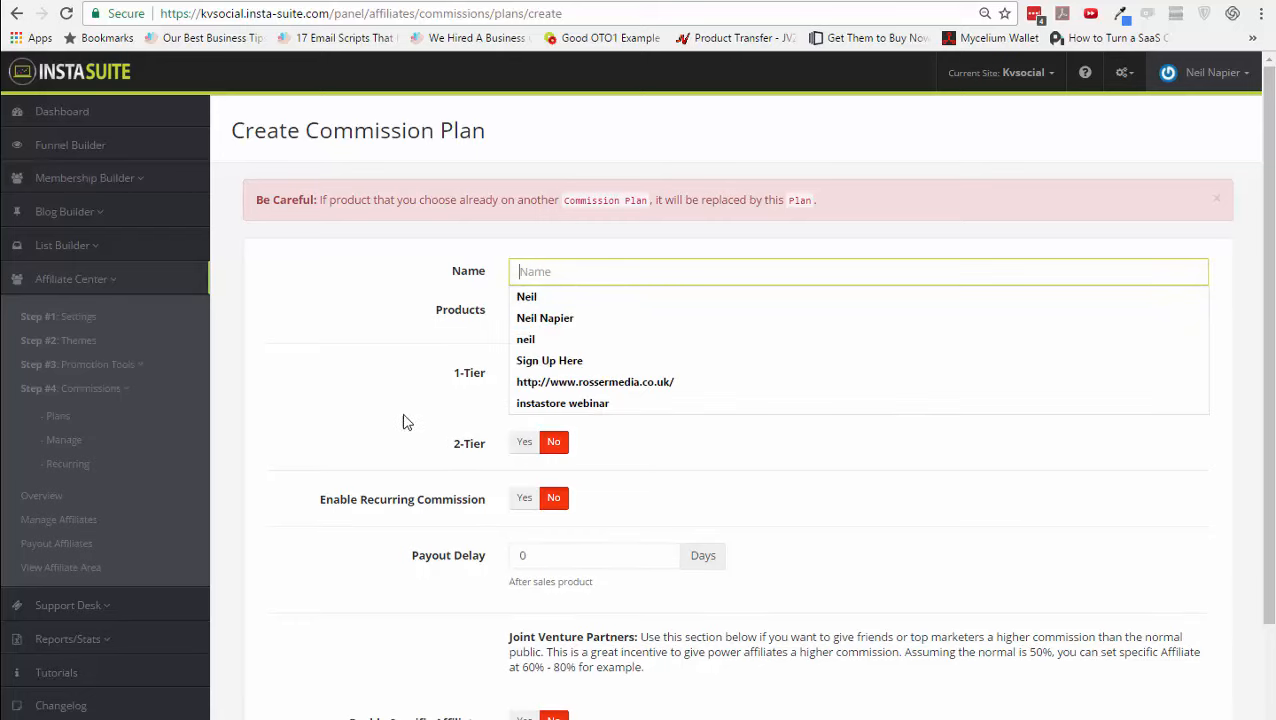
pyautogui.click(530, 392)
# - Set the 1-tier commission to 40% and enable a 10% 2-tier commission
pyautogui.moveTo(649, 396); pyautogui.dragTo(481, 390)
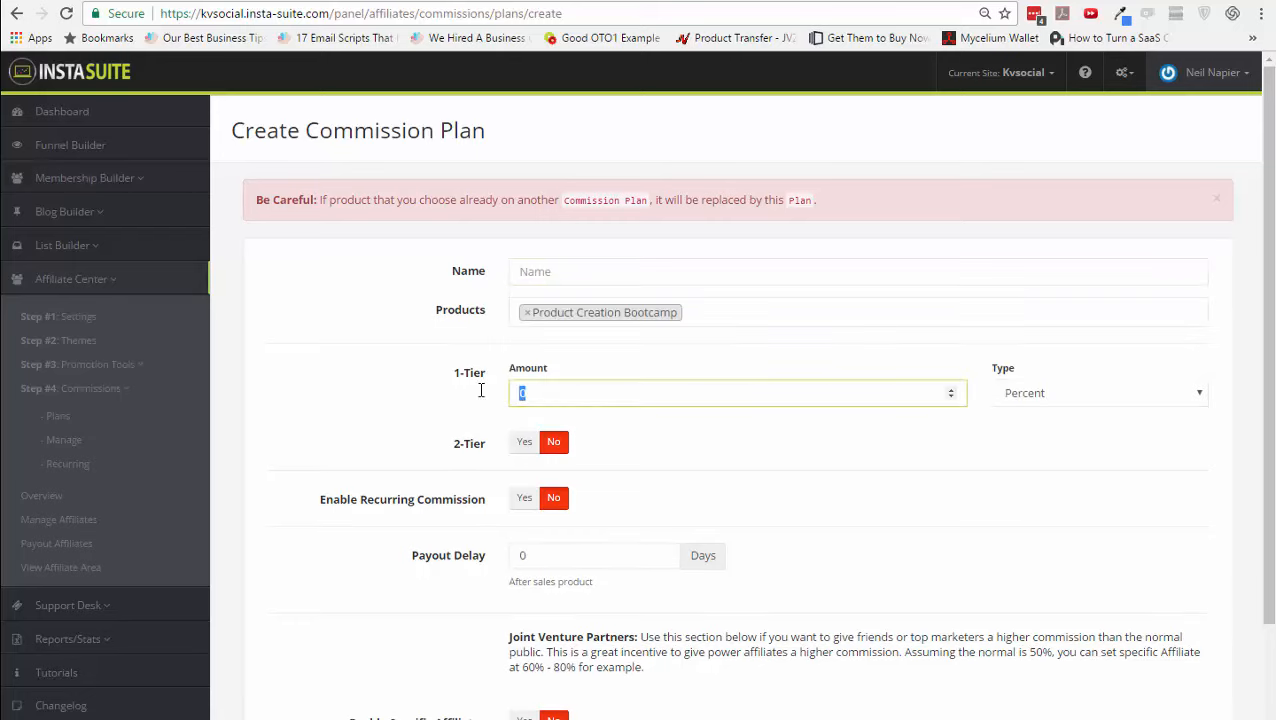
pyautogui.write('3')
pyautogui.press('BackSpace')
pyautogui.write('40')
pyautogui.click(532, 446)
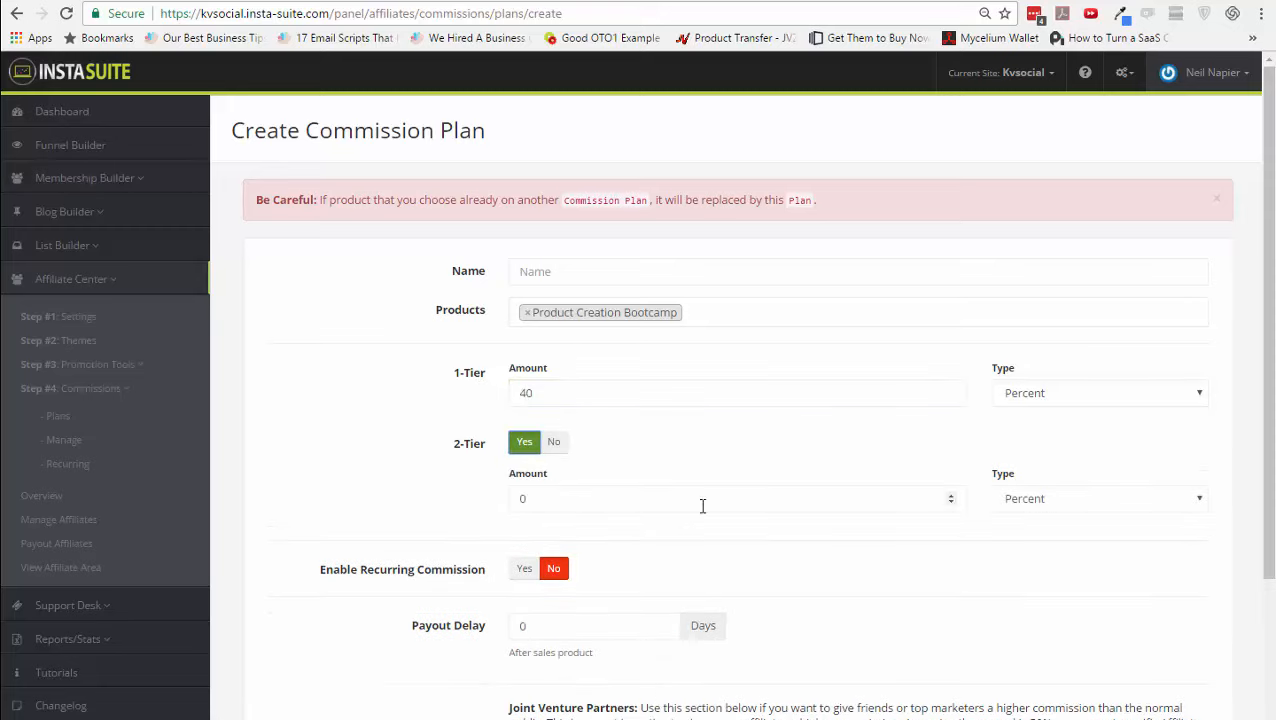
pyautogui.click(951, 496)
pyautogui.click(951, 496)
pyautogui.click(951, 496)
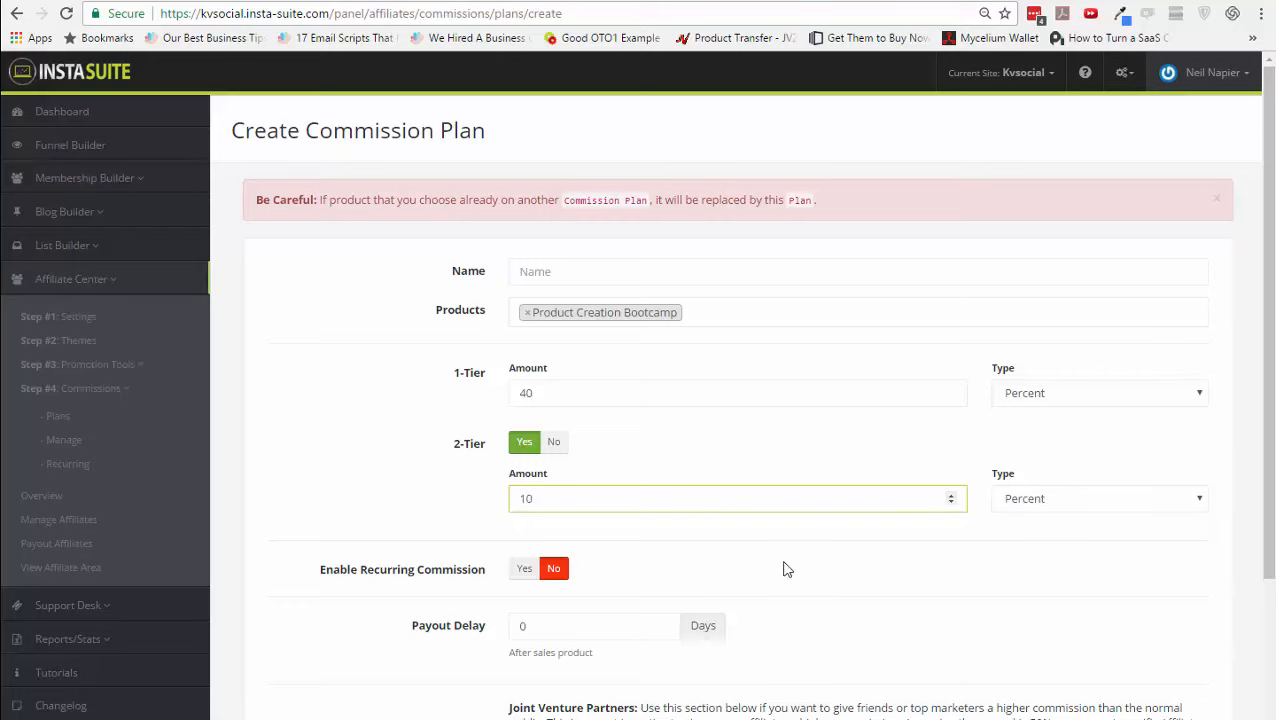
# - Set a 30-day payout delay and enable specific affiliates, leaving the Affiliates field empty
pyautogui.scroll(-2, 720, 575)
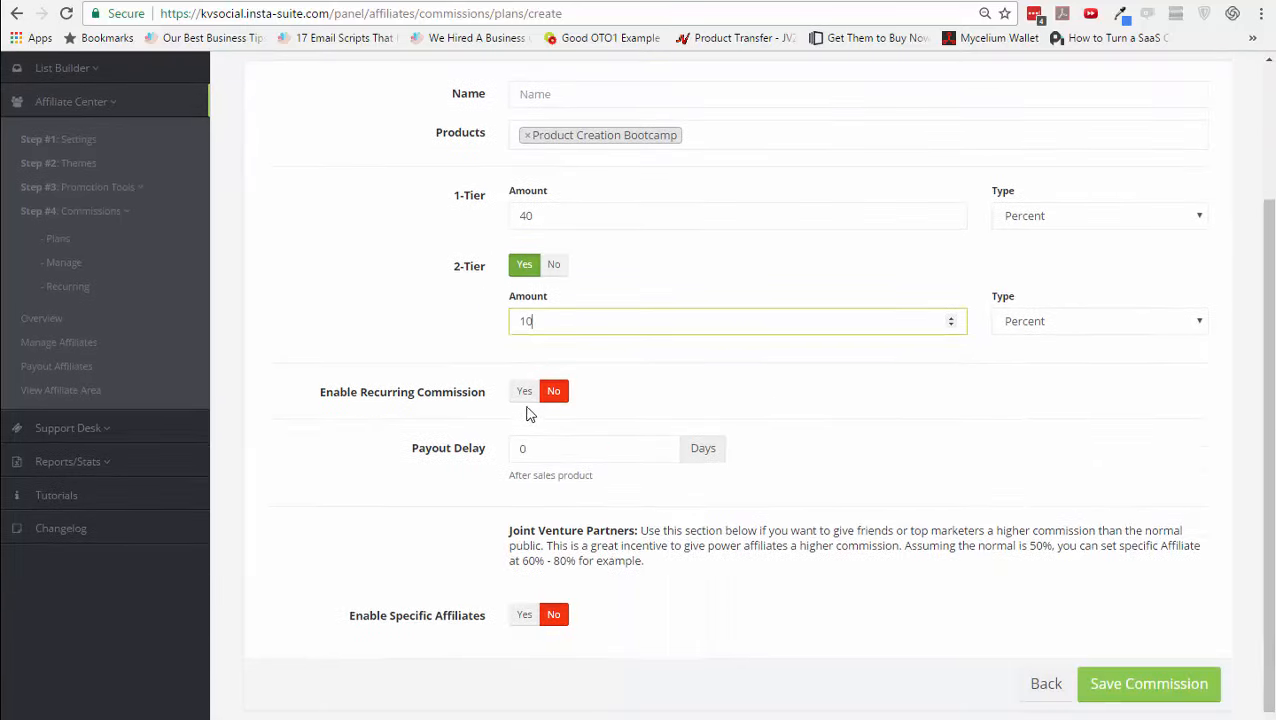
pyautogui.moveTo(550, 448); pyautogui.dragTo(516, 450)
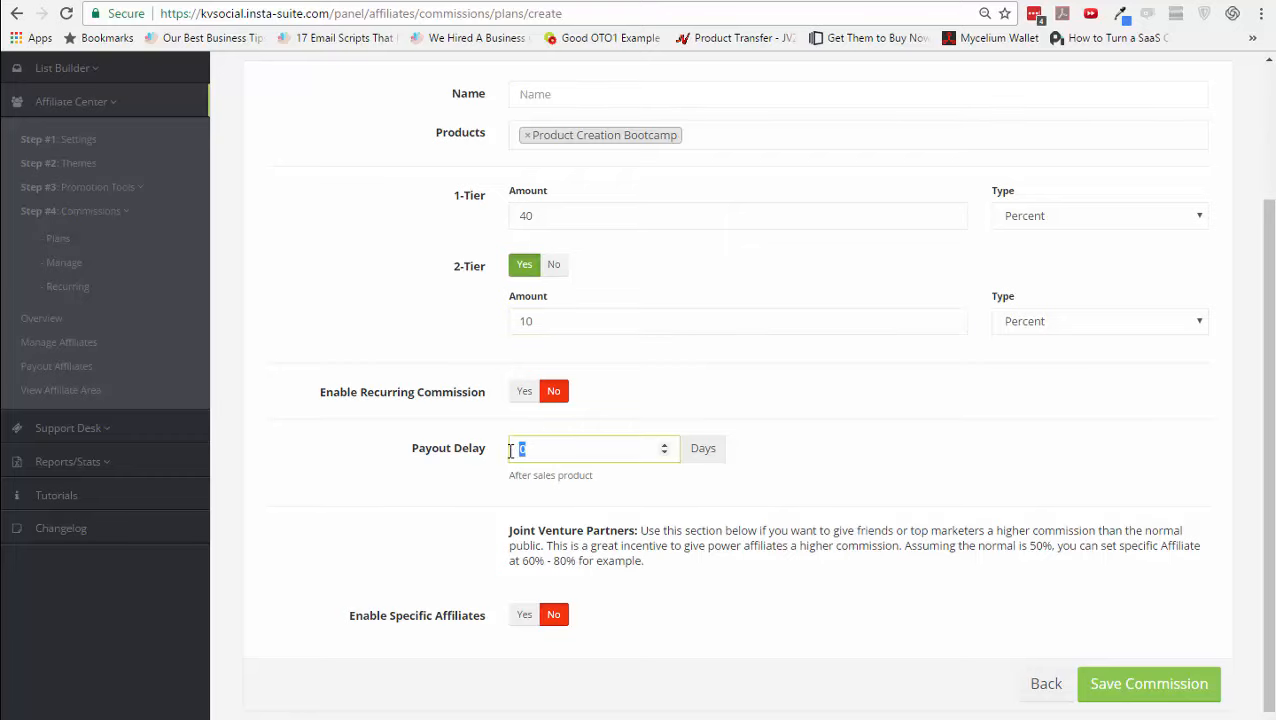
pyautogui.write('30')
pyautogui.click(641, 484)
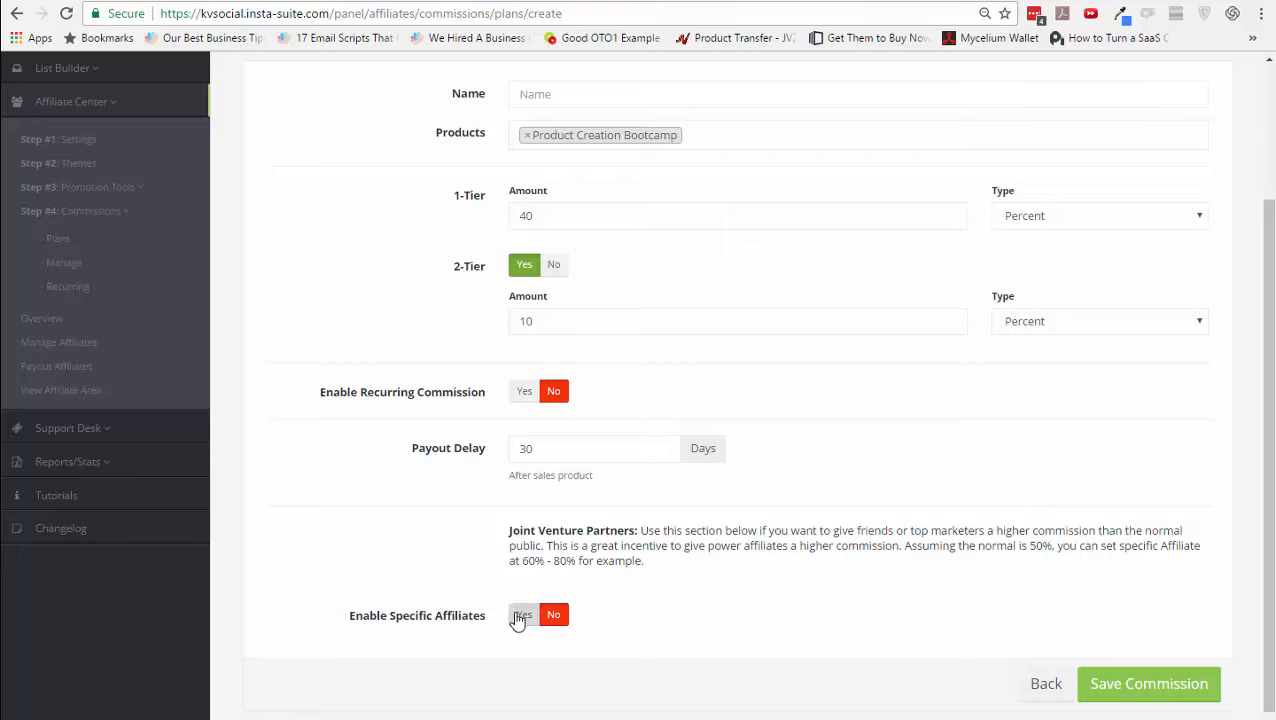
pyautogui.click(522, 615)
pyautogui.scroll(-2, 834, 630)
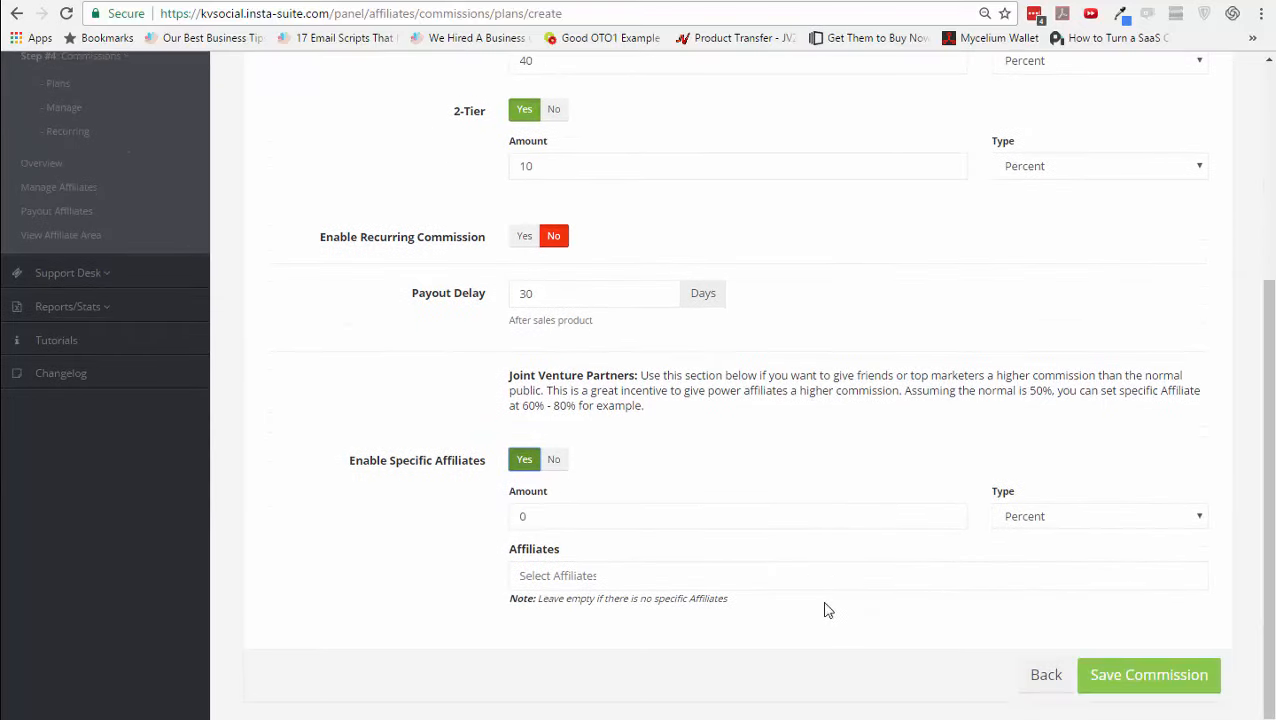
pyautogui.click(649, 587)
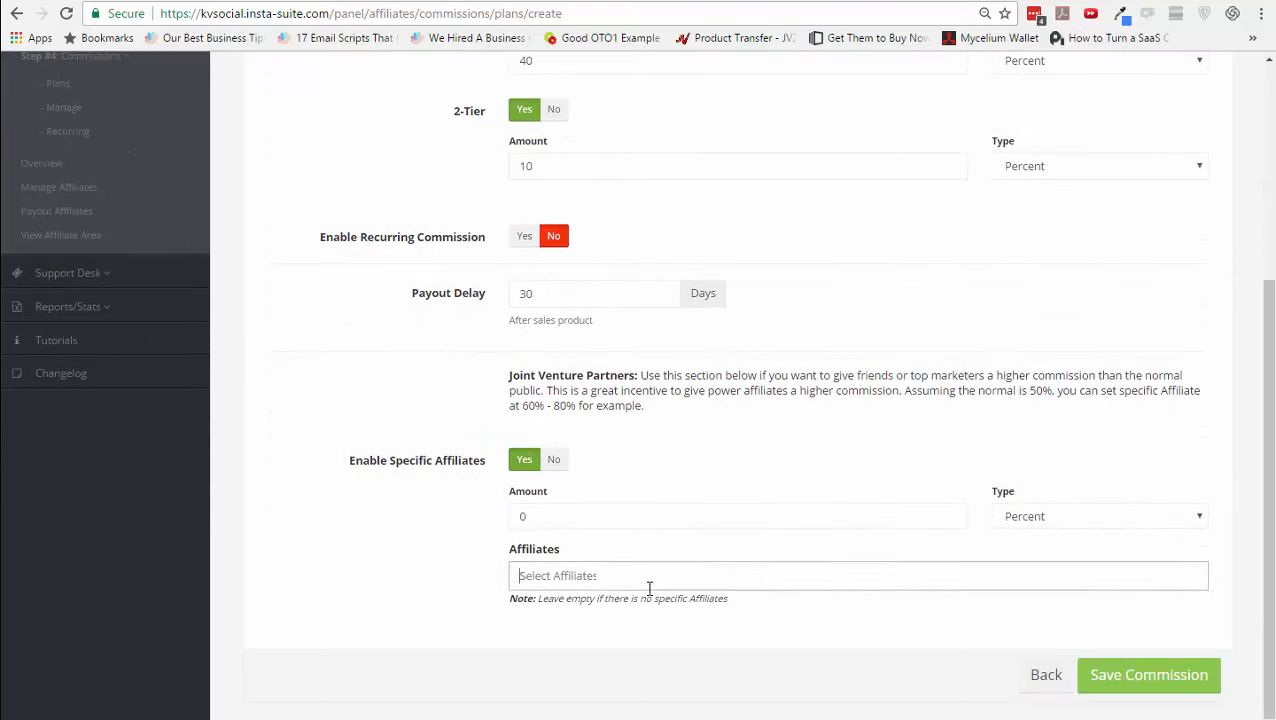
pyautogui.click(320, 572)
pyautogui.scroll(3, 325, 561)
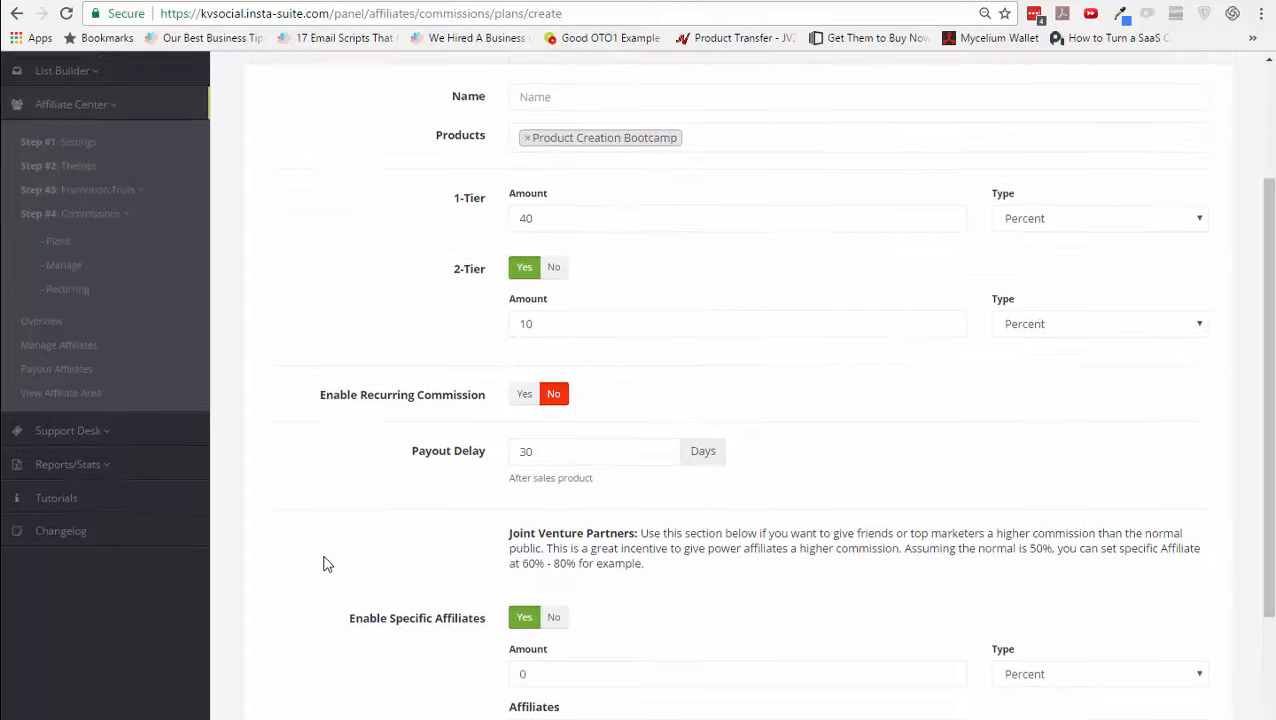
# - Go through affiliate Overview and Manage Affiliates to Payout Affiliates, noting PayPal-only payouts
pyautogui.click(36, 342)
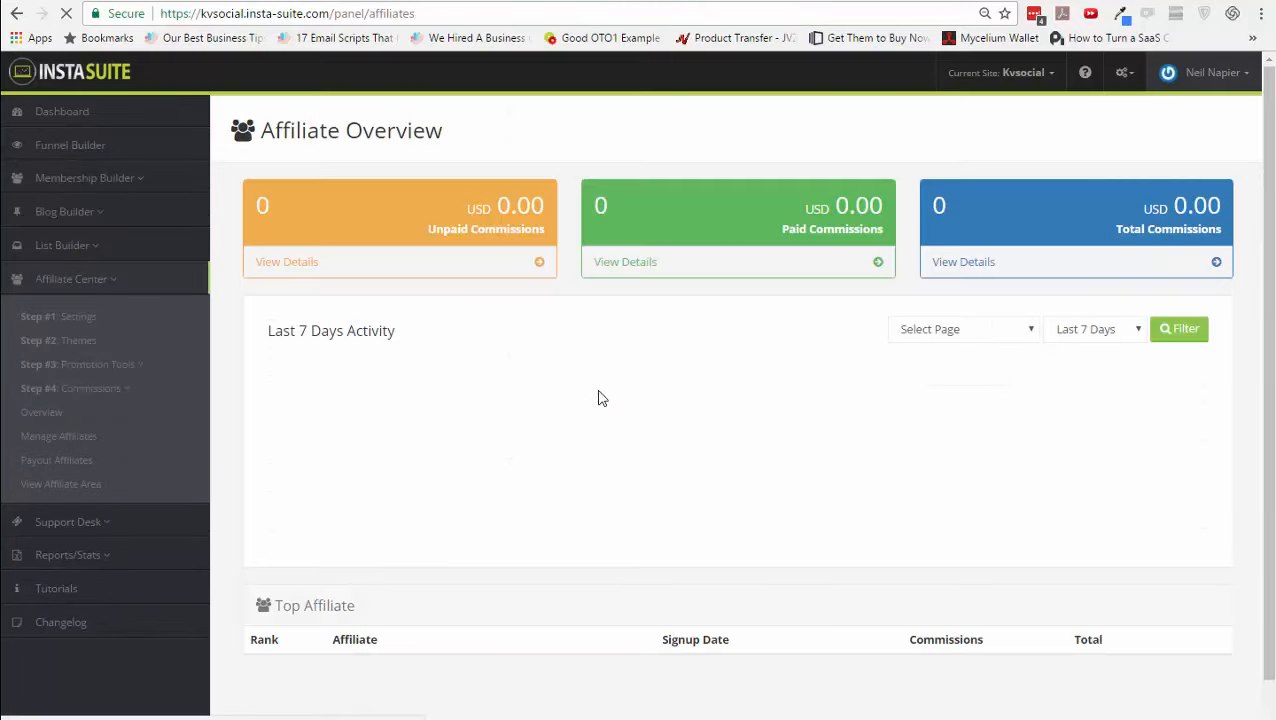
pyautogui.click(96, 441)
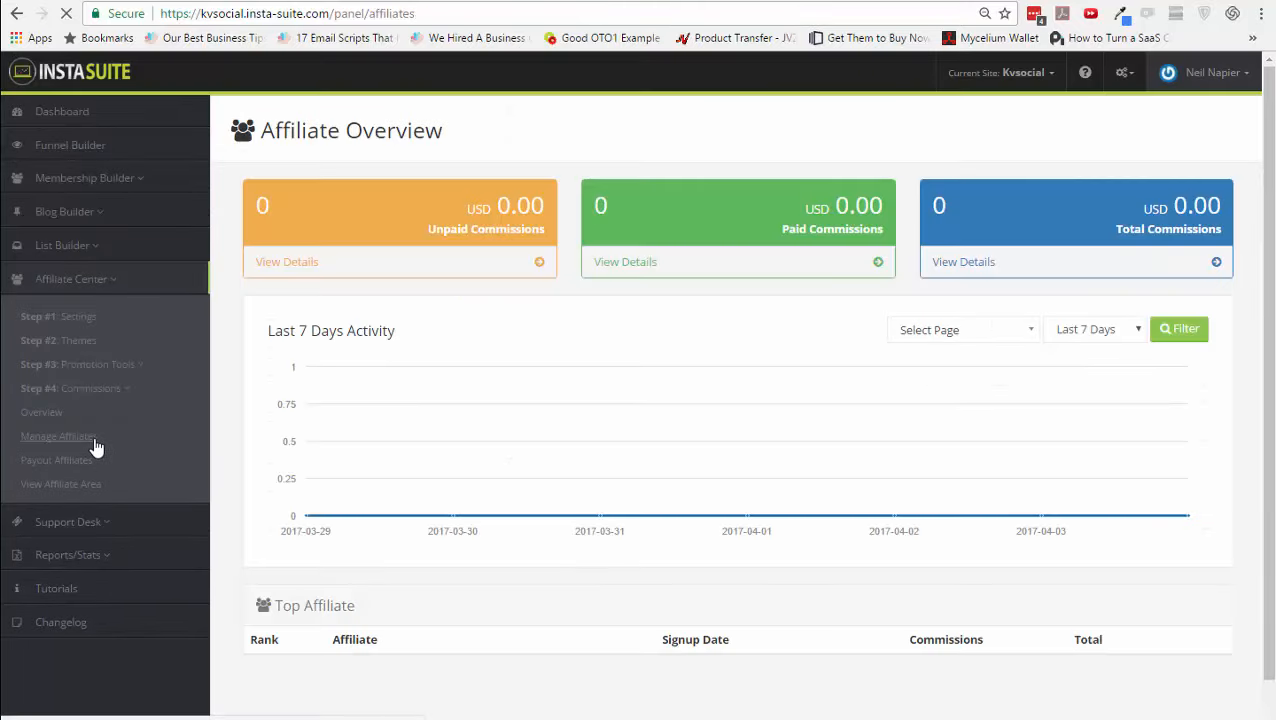
pyautogui.click(94, 459)
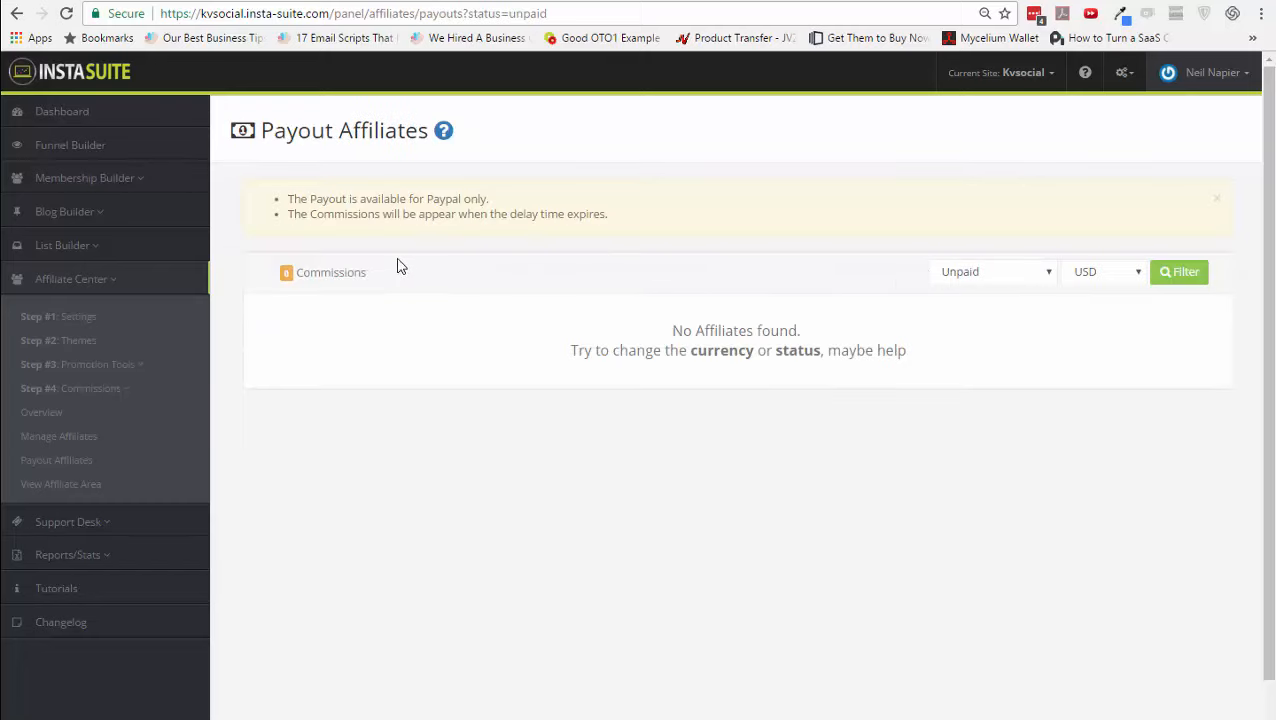
pyautogui.moveTo(344, 204); pyautogui.dragTo(442, 198)
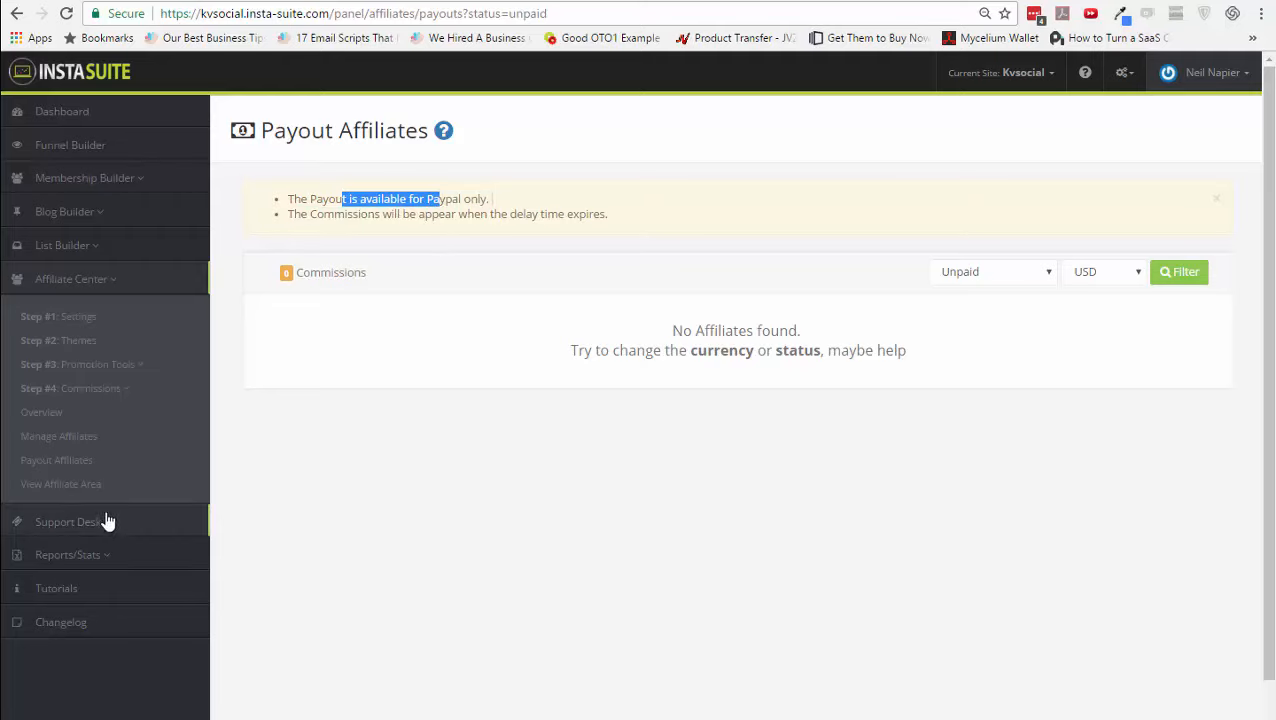
# - Preview the public affiliate area in a new tab, then return to Payout Affiliates
pyautogui.click(52, 485)
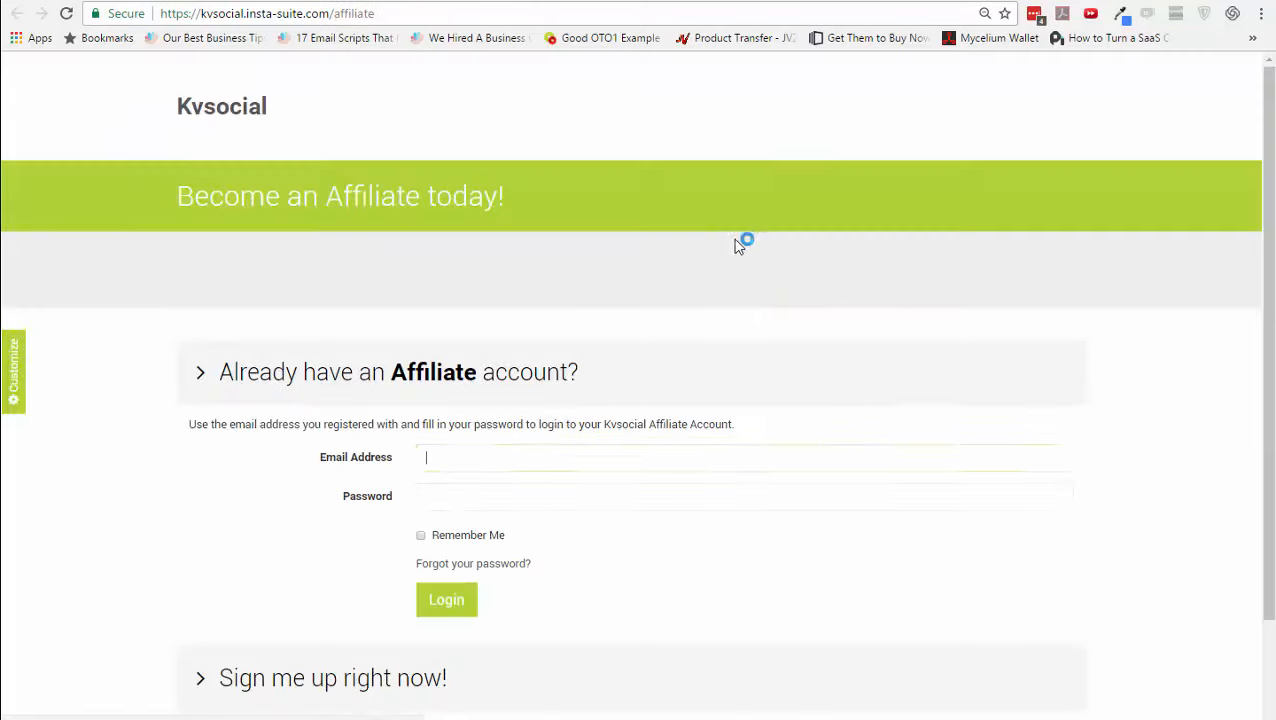
pyautogui.scroll(-2, 617, 455)
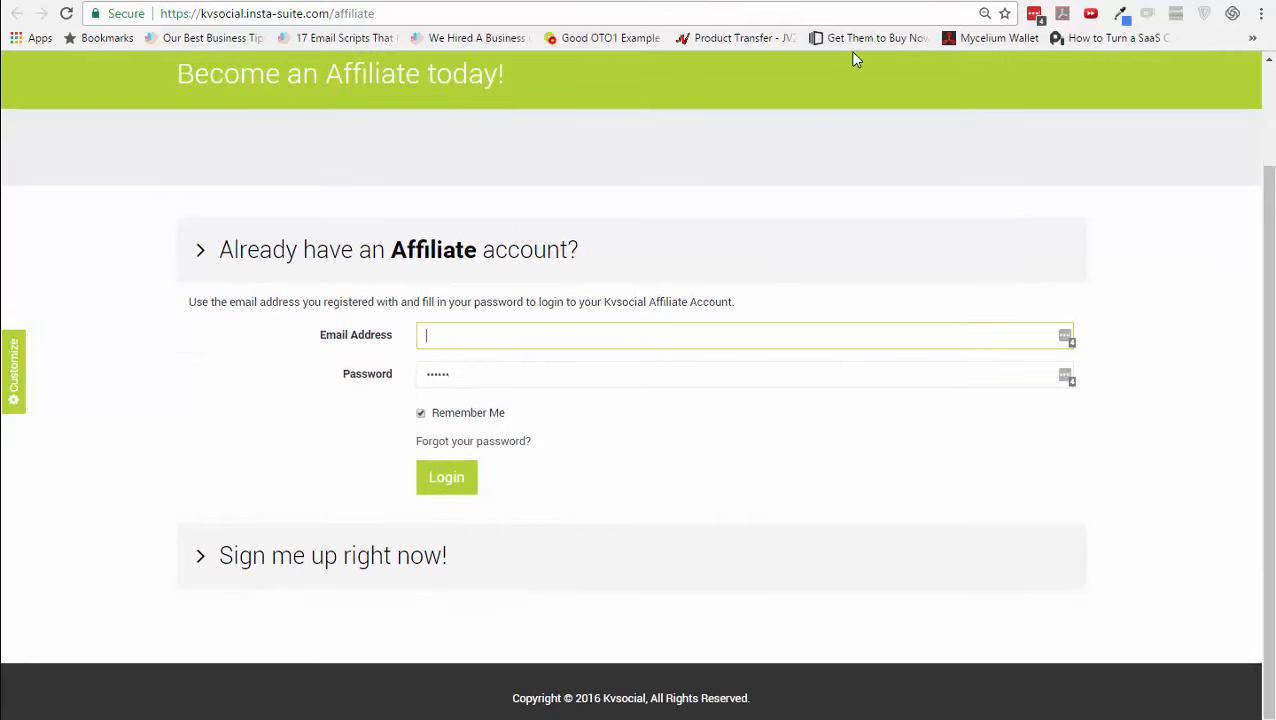
pyautogui.click(914, 0)
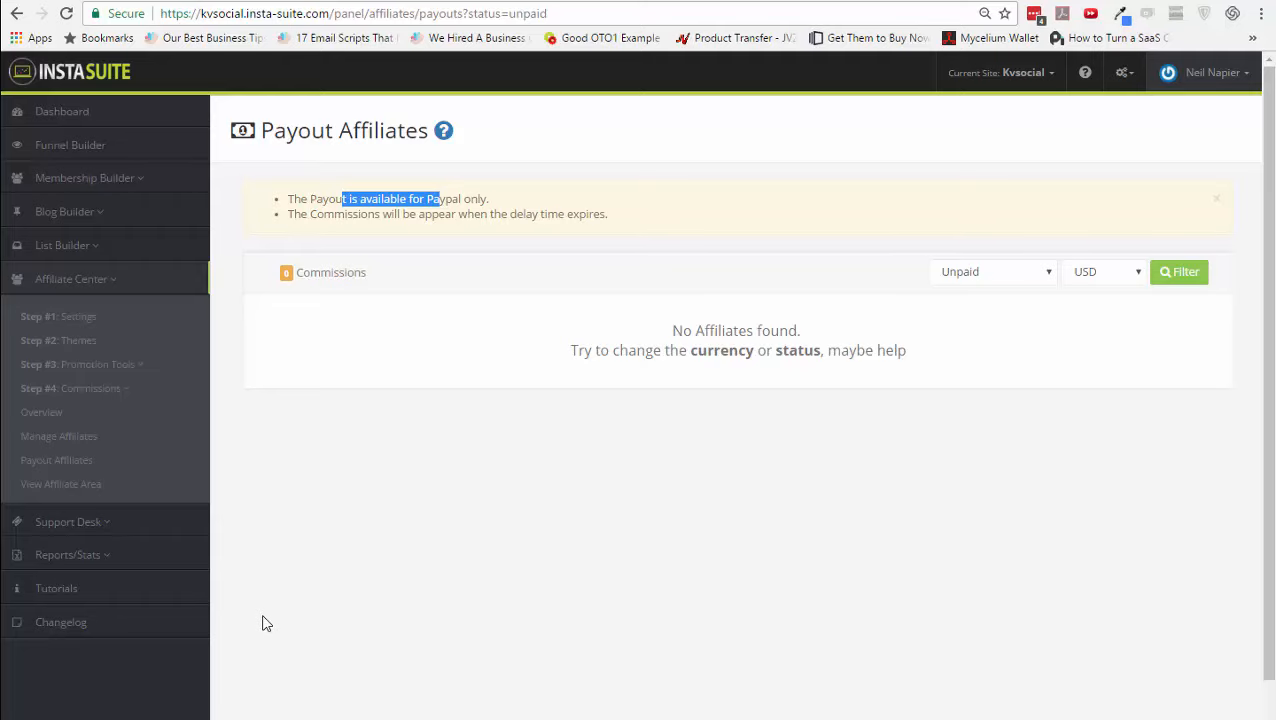
# - Enter the support e-mail address, the sender's name and a 'CEO, InstaSuite' signature, then submit
pyautogui.click(130, 523)
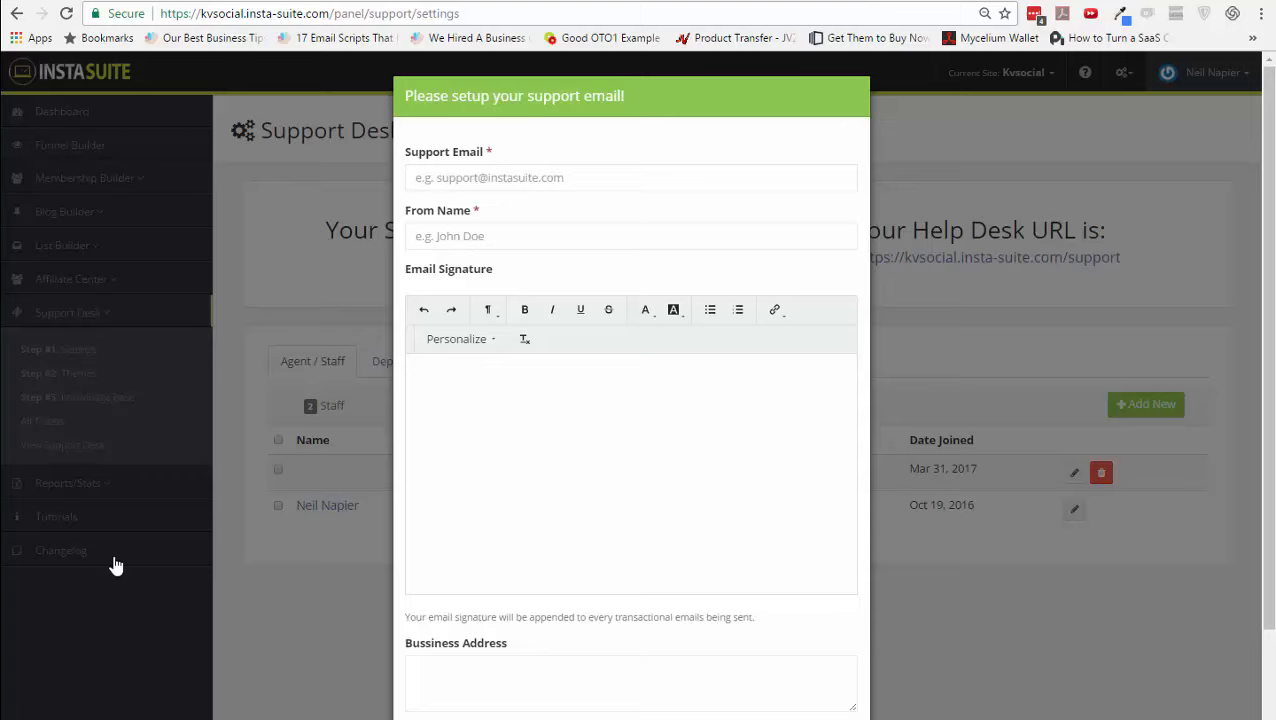
pyautogui.click(531, 230)
pyautogui.click(529, 187)
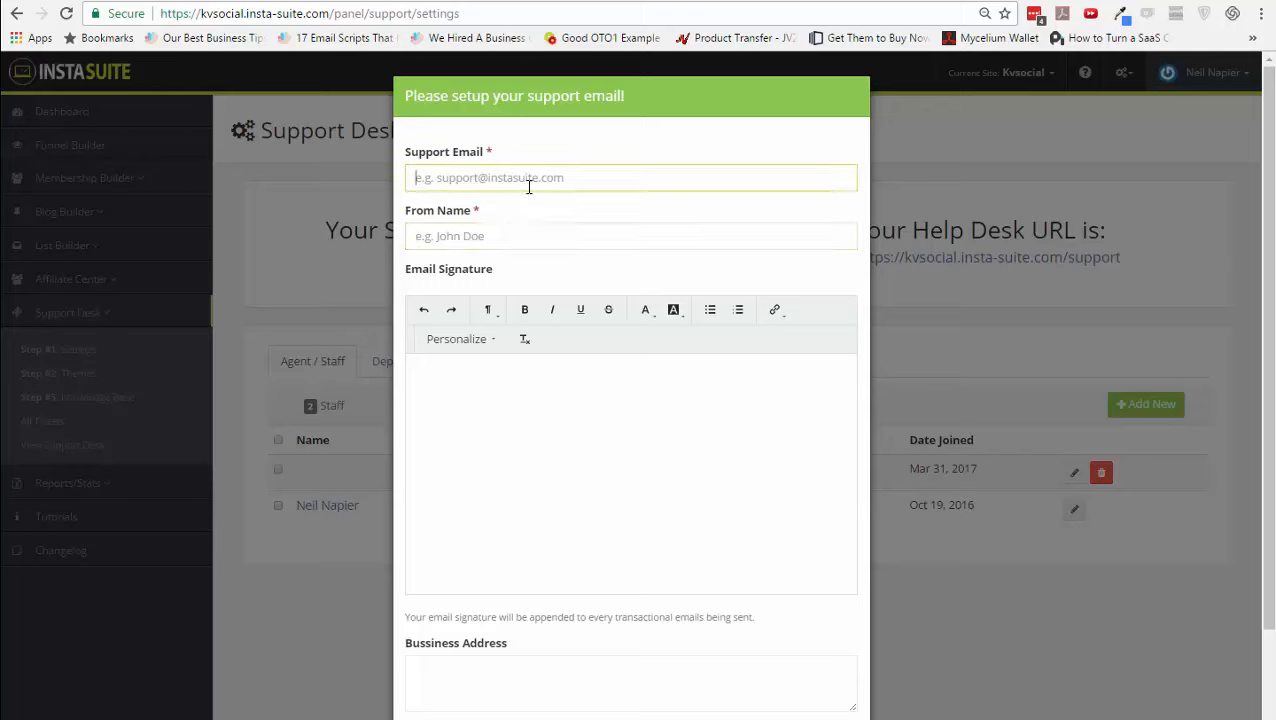
pyautogui.press('Down')
pyautogui.press('Tab')
pyautogui.write('Neil Napier')
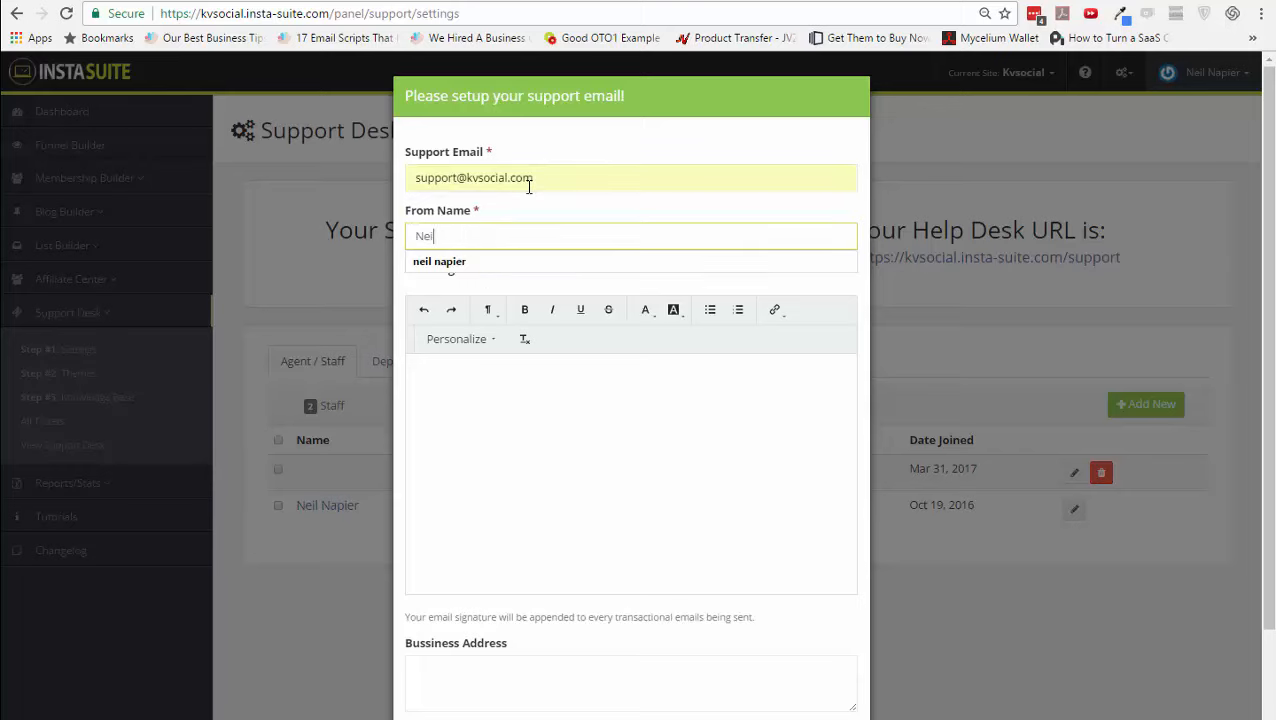
pyautogui.press('Tab')
pyautogui.write('Neil Napier')
pyautogui.press('Return')
pyautogui.write('CEO, InstaSuite')
pyautogui.press('Tab')
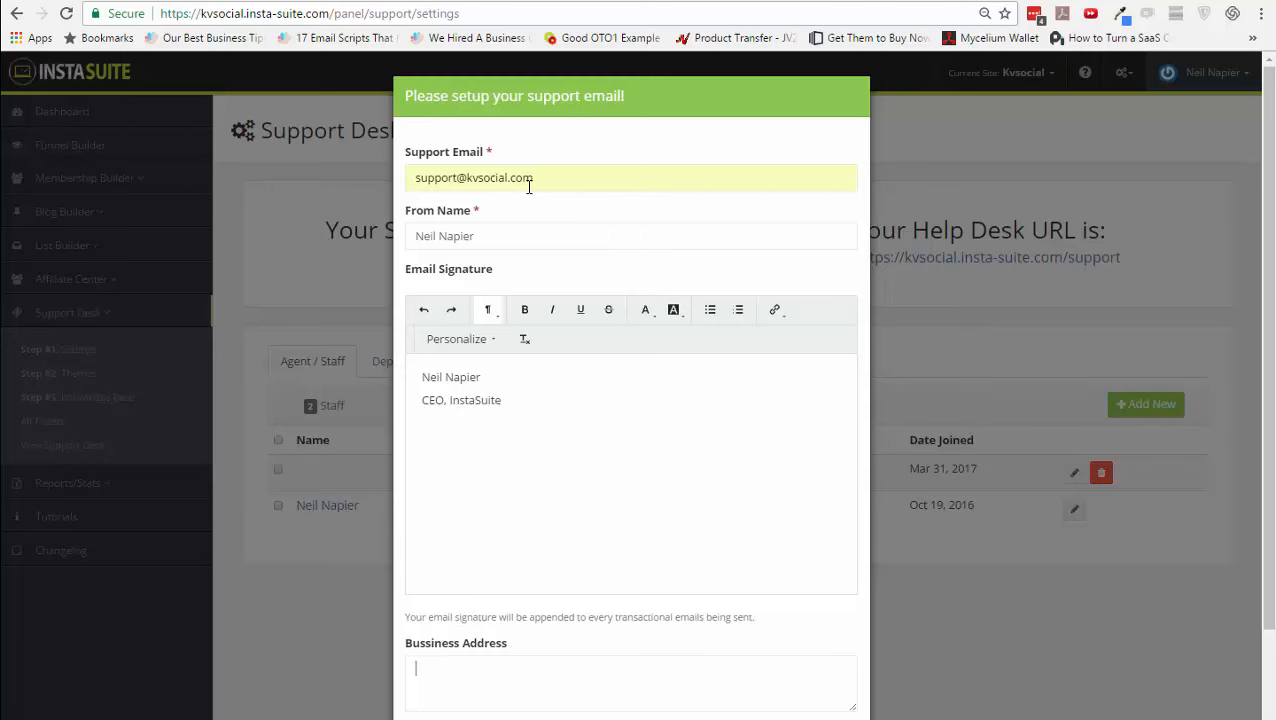
pyautogui.scroll(-1, 784, 532)
pyautogui.click(724, 688)
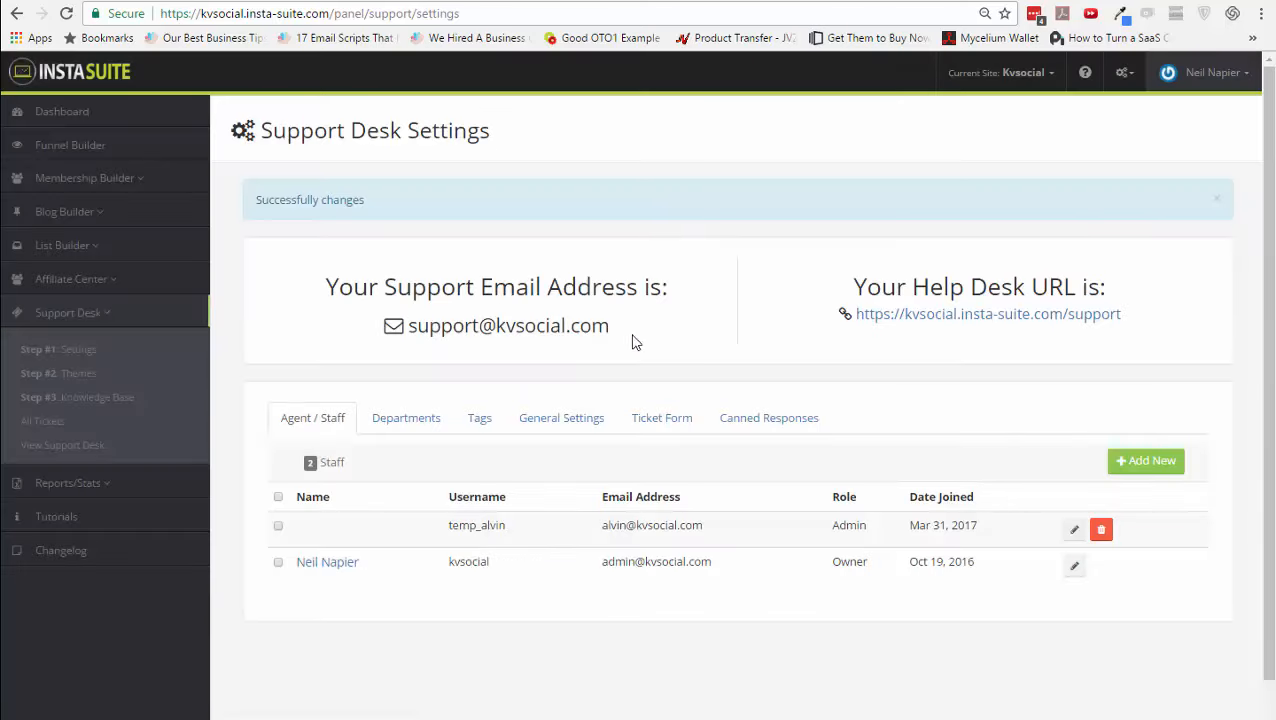
# - Copy the help desk link and preview the public help desk page before returning
pyautogui.rightClick(1008, 316)
pyautogui.click(1060, 424)
pyautogui.click(898, 1)
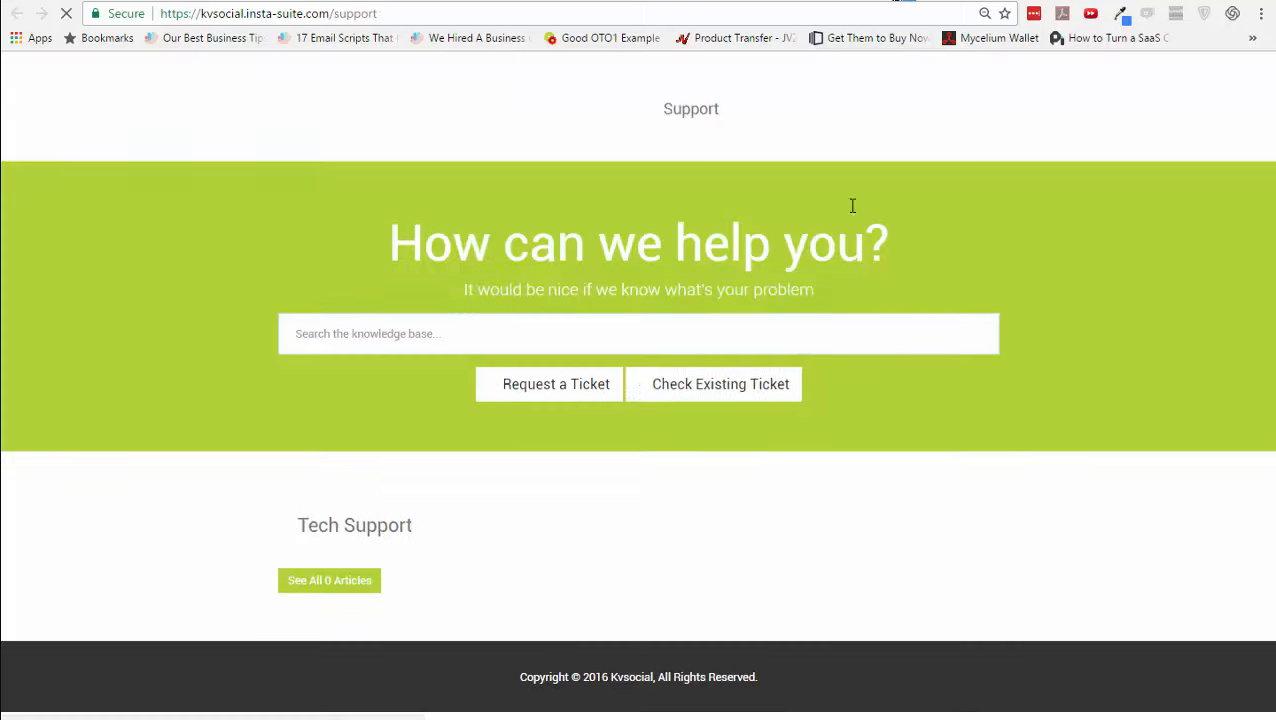
pyautogui.click(792, 4)
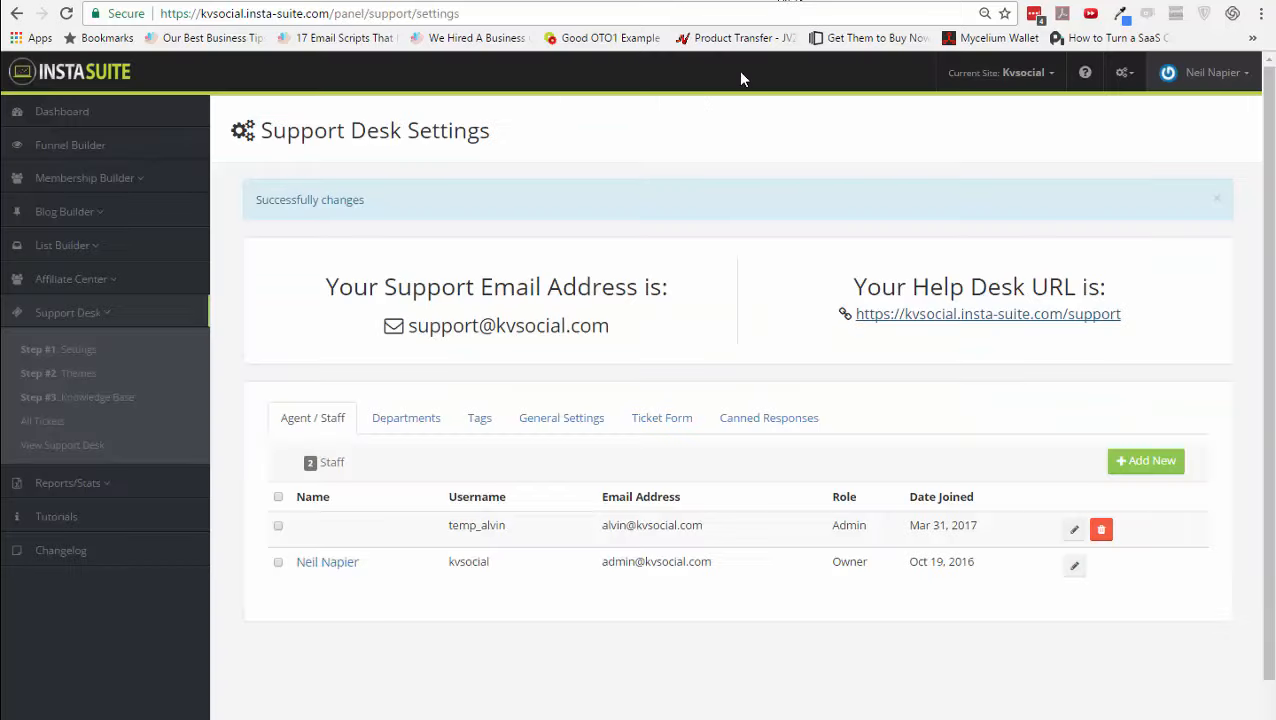
# - Open the Knowledge Base, check the public support page, and return to the admin
pyautogui.click(68, 397)
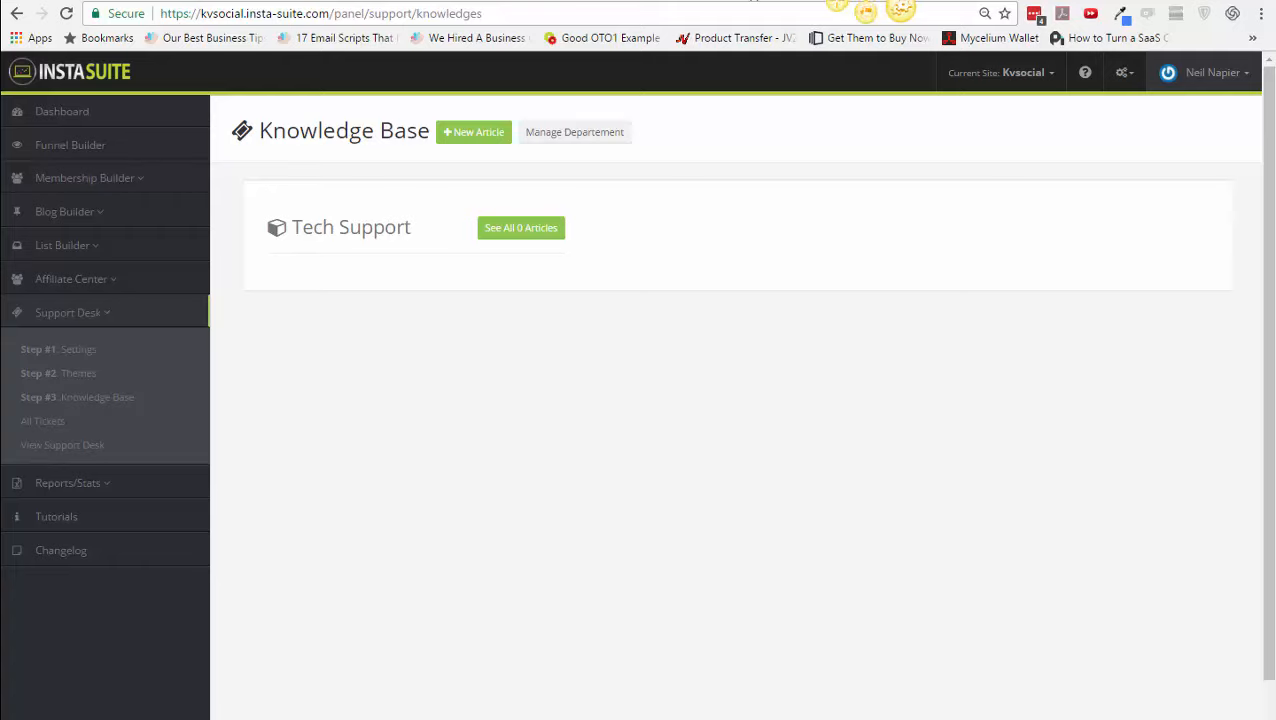
pyautogui.click(849, 1)
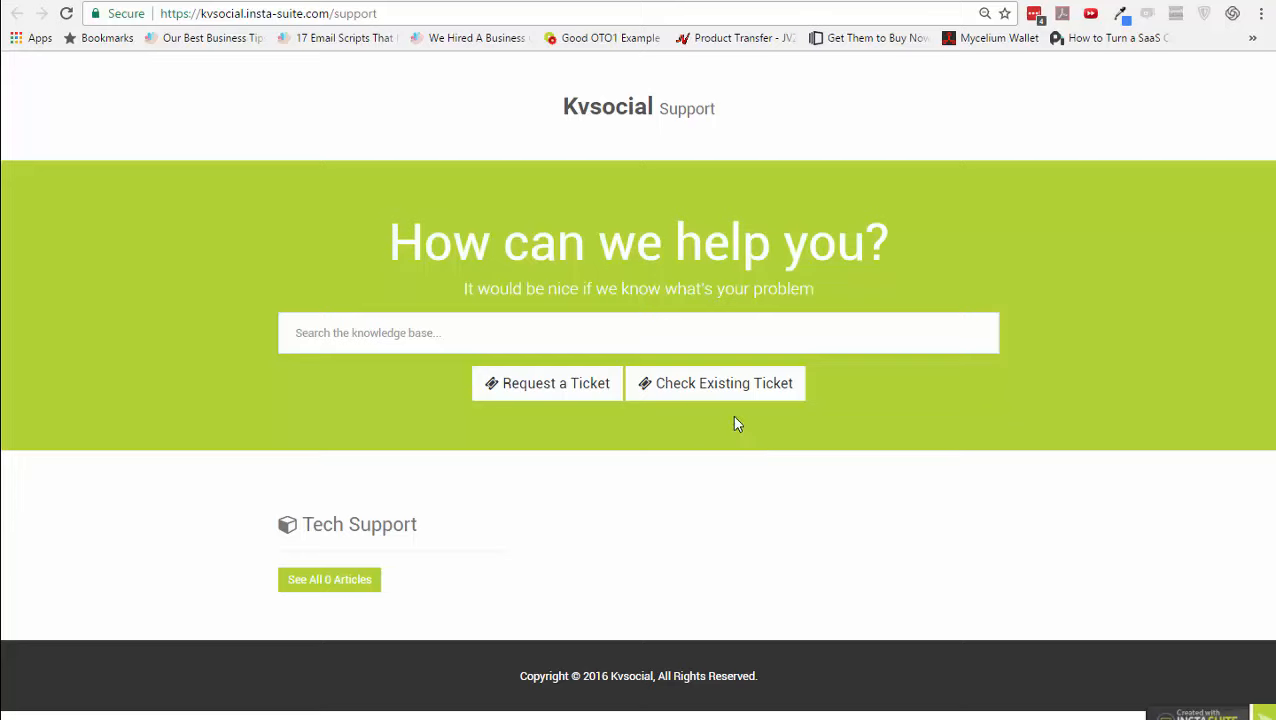
pyautogui.click(778, 1)
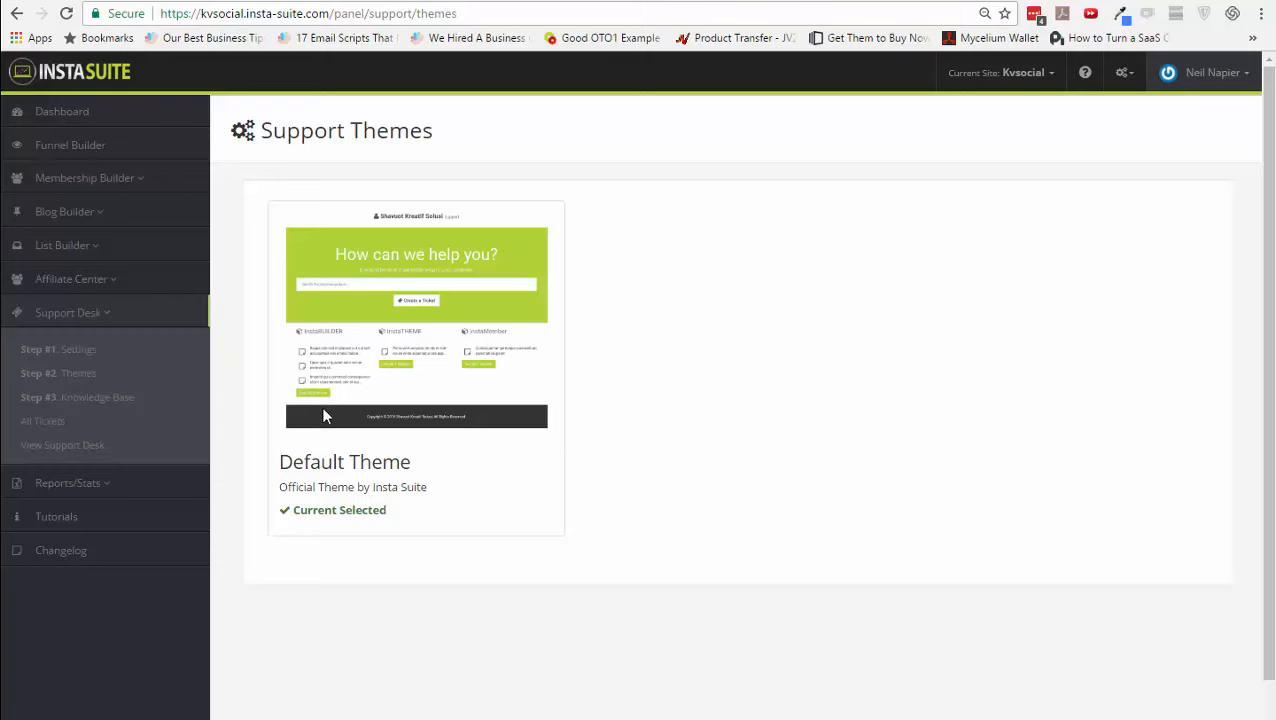
# - Expand Reports/Stats, scroll through the reports Overview, then open Funnel Stats
pyautogui.click(28, 487)
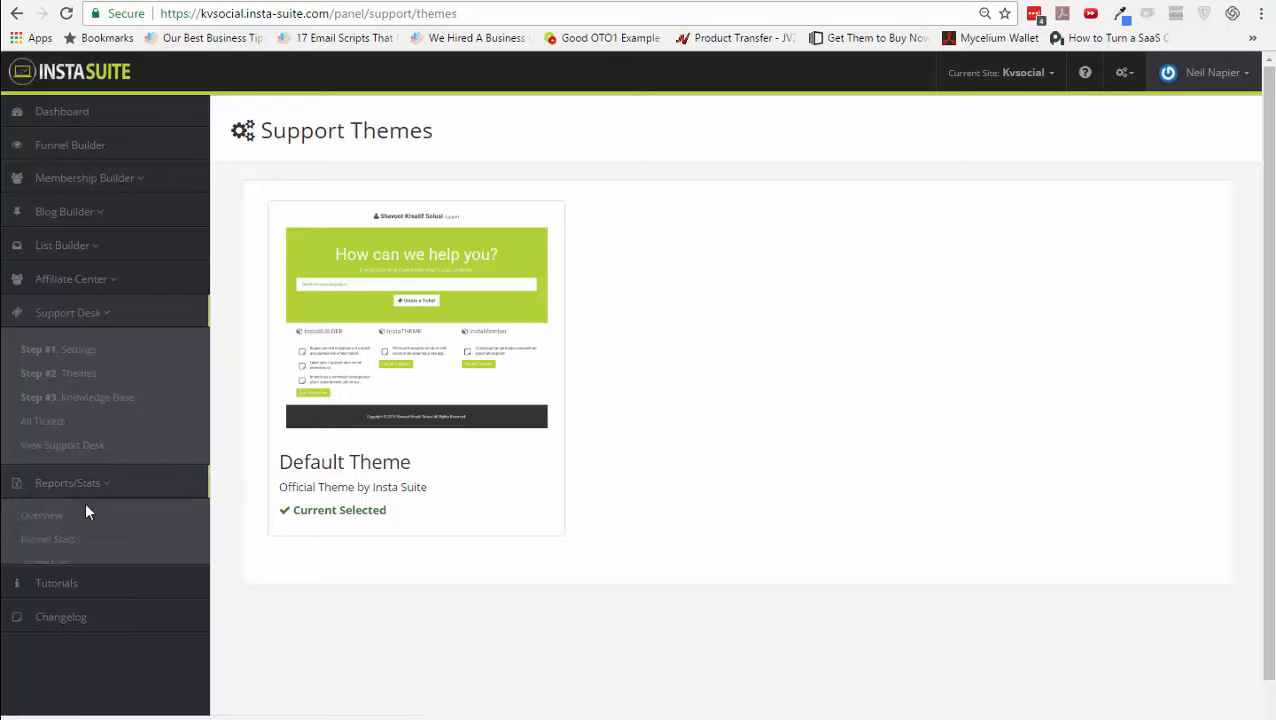
pyautogui.click(71, 524)
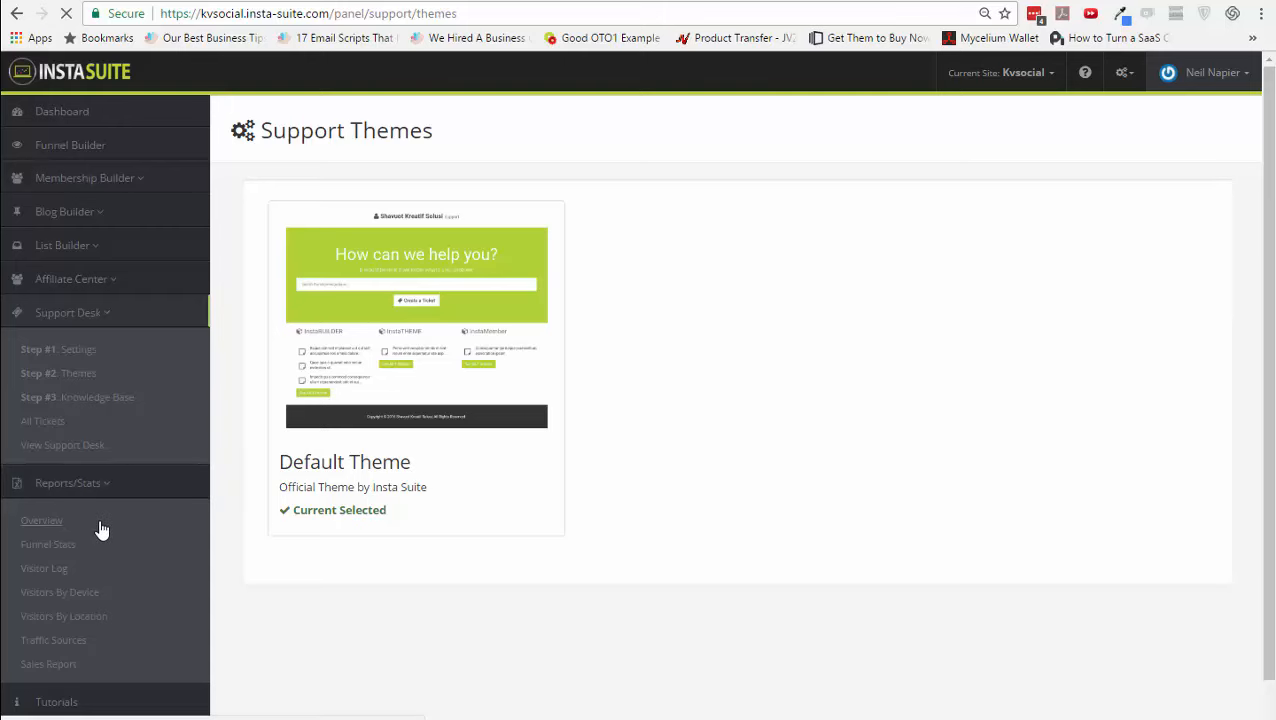
pyautogui.scroll(-1, 101, 530)
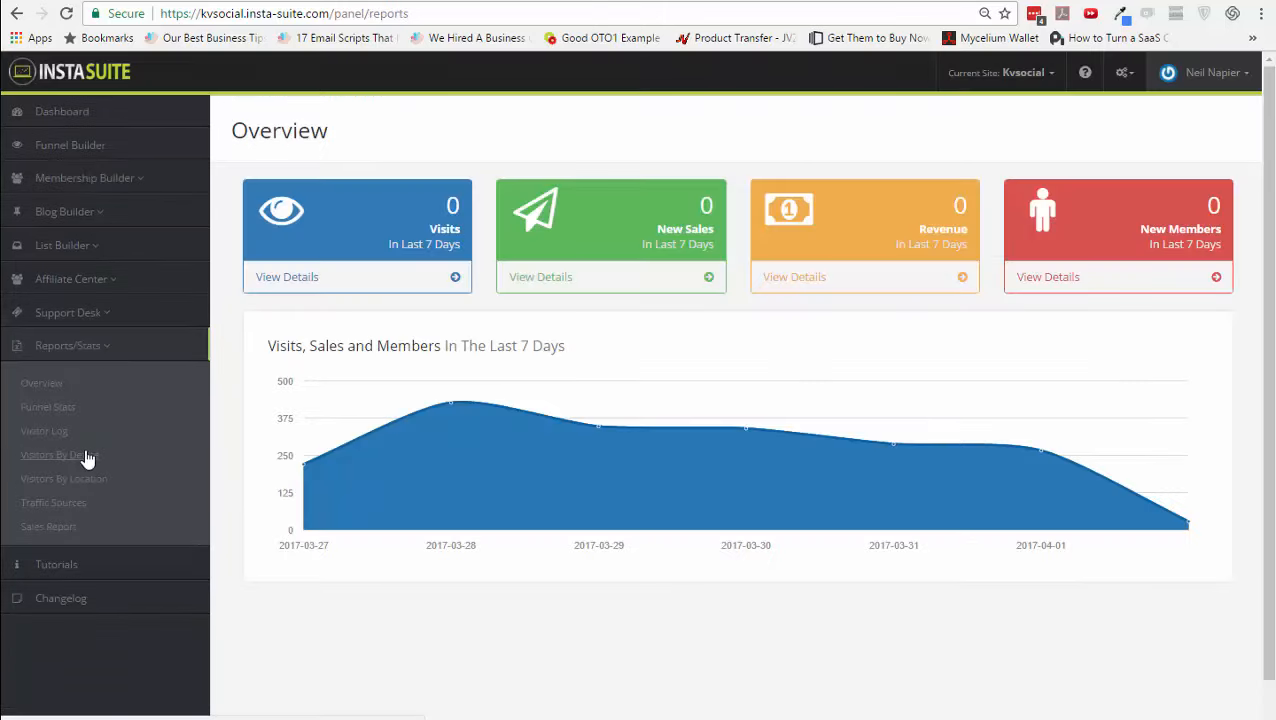
pyautogui.scroll(-1, 350, 545)
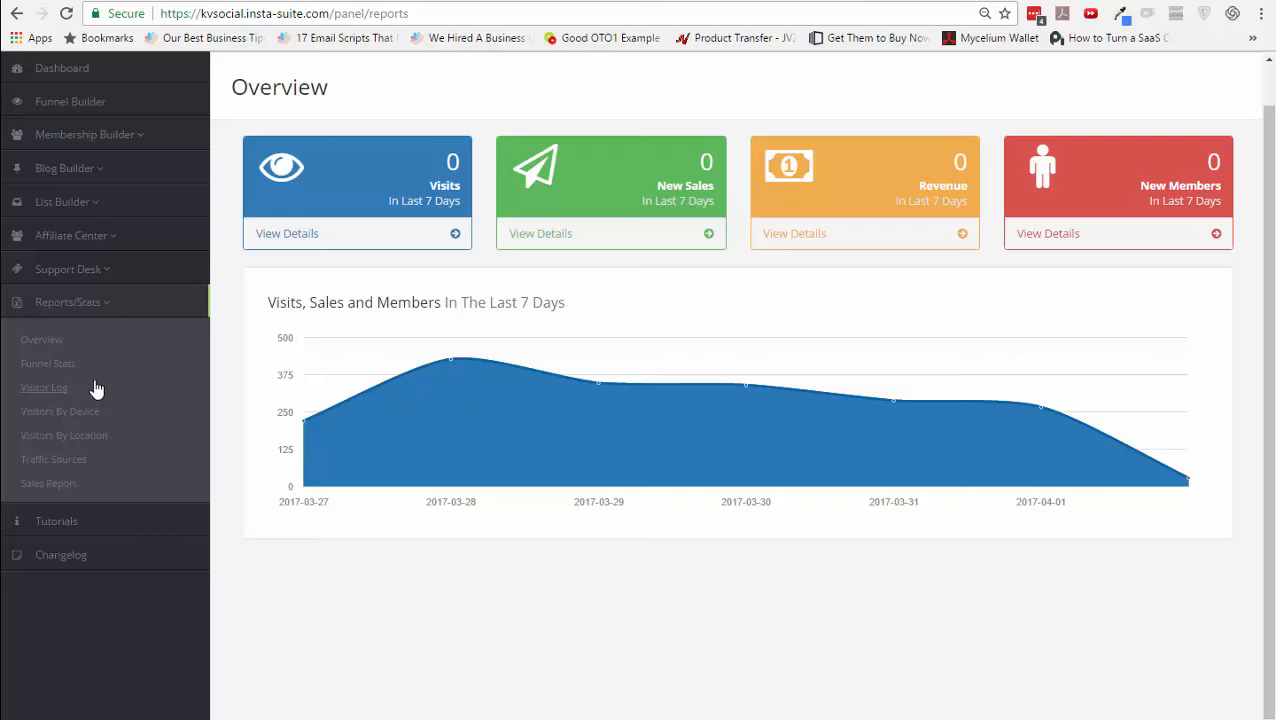
pyautogui.click(76, 369)
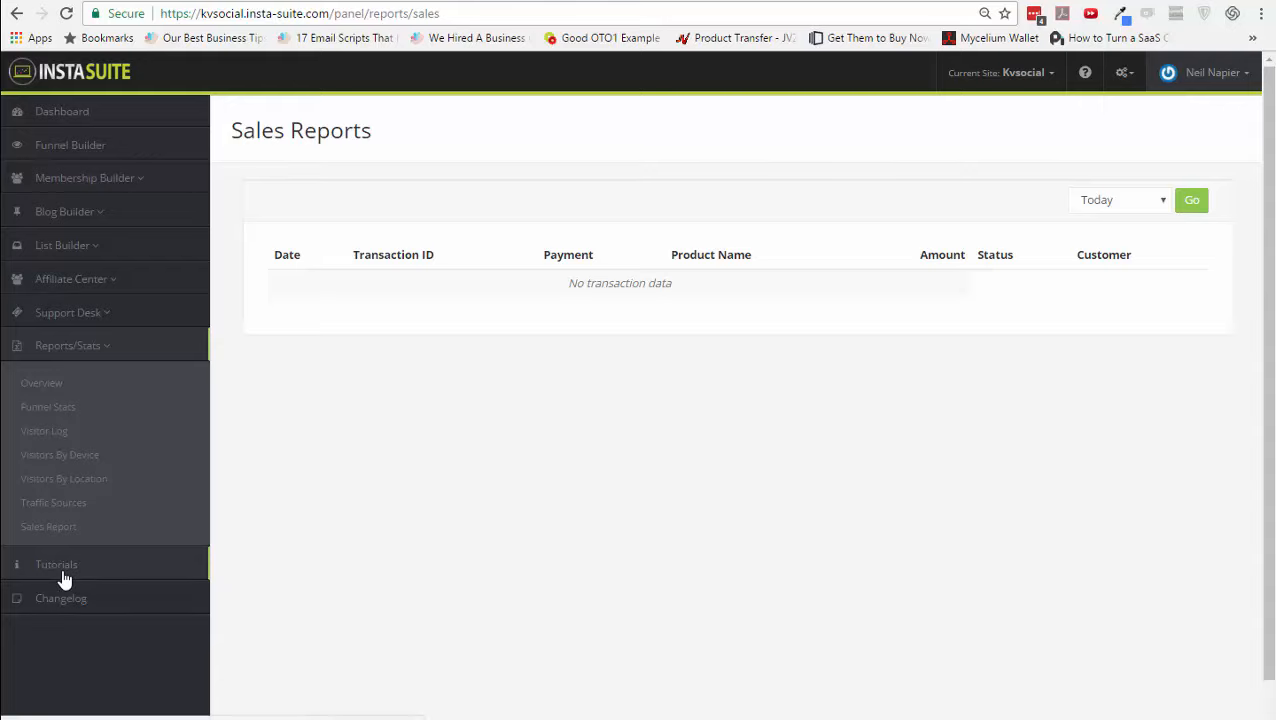
pyautogui.click(68, 610)
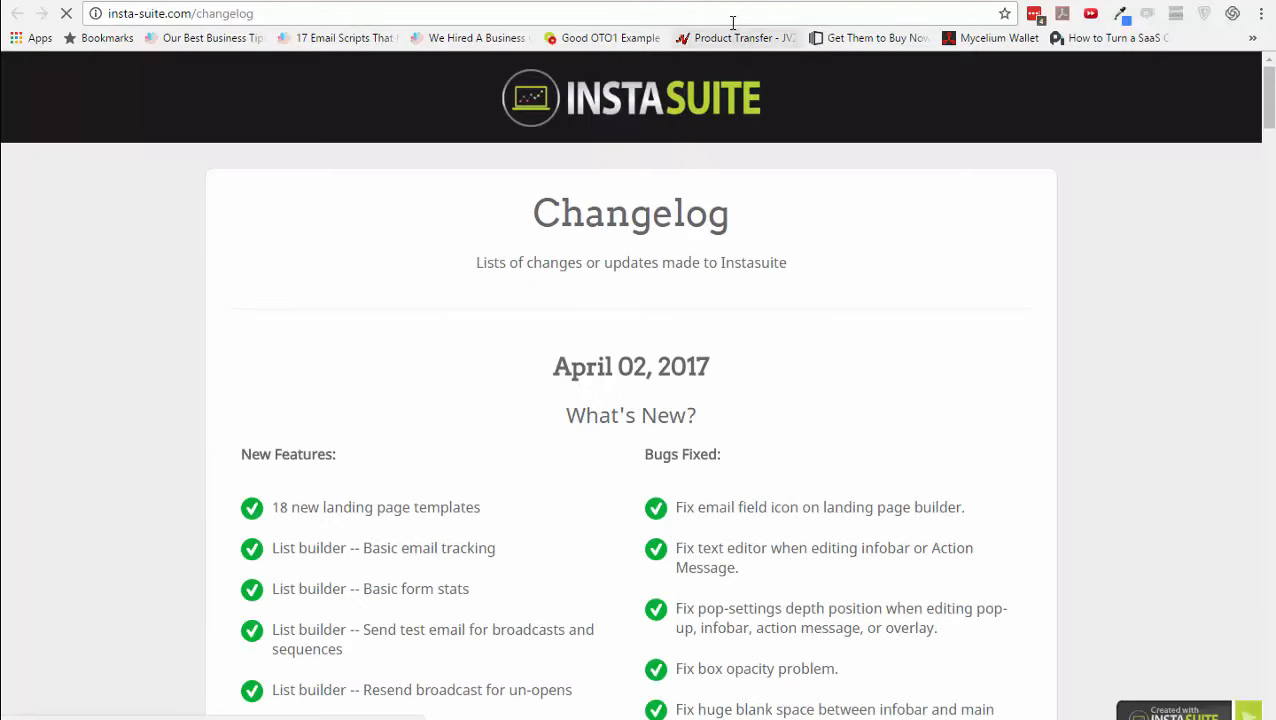
pyautogui.scroll(-15, 818, 368)
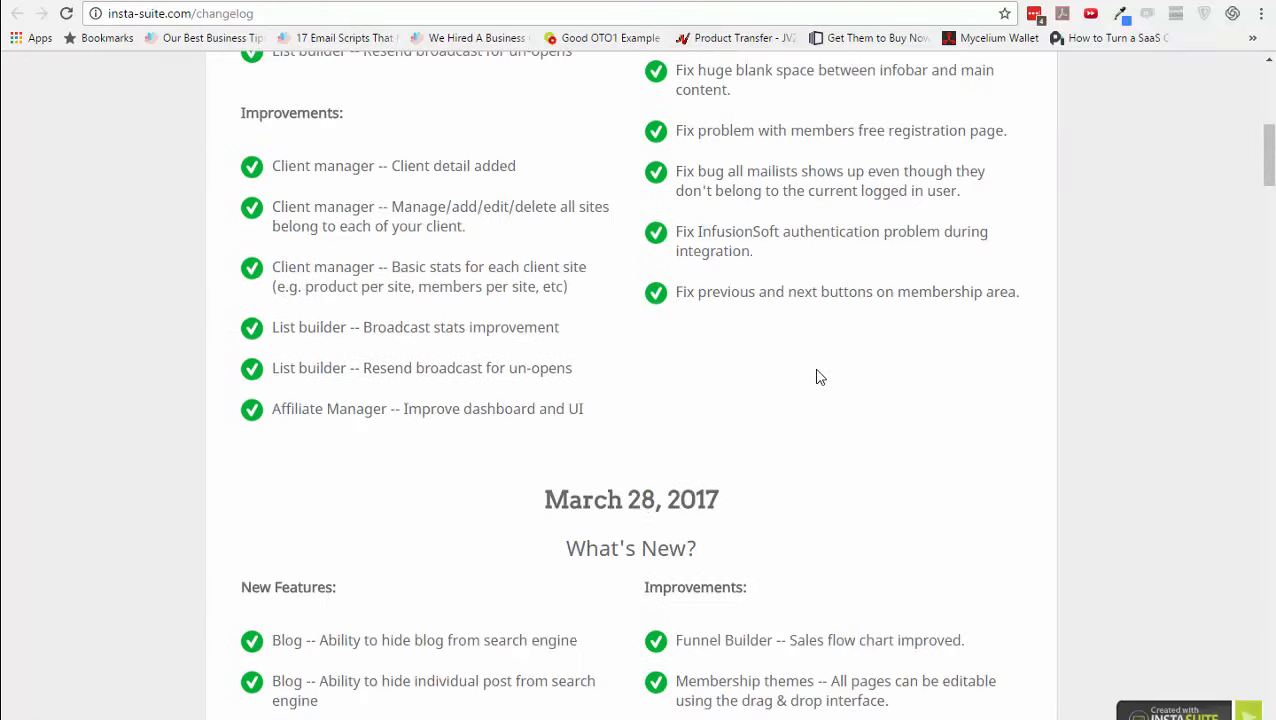
pyautogui.scroll(-20, 818, 368)
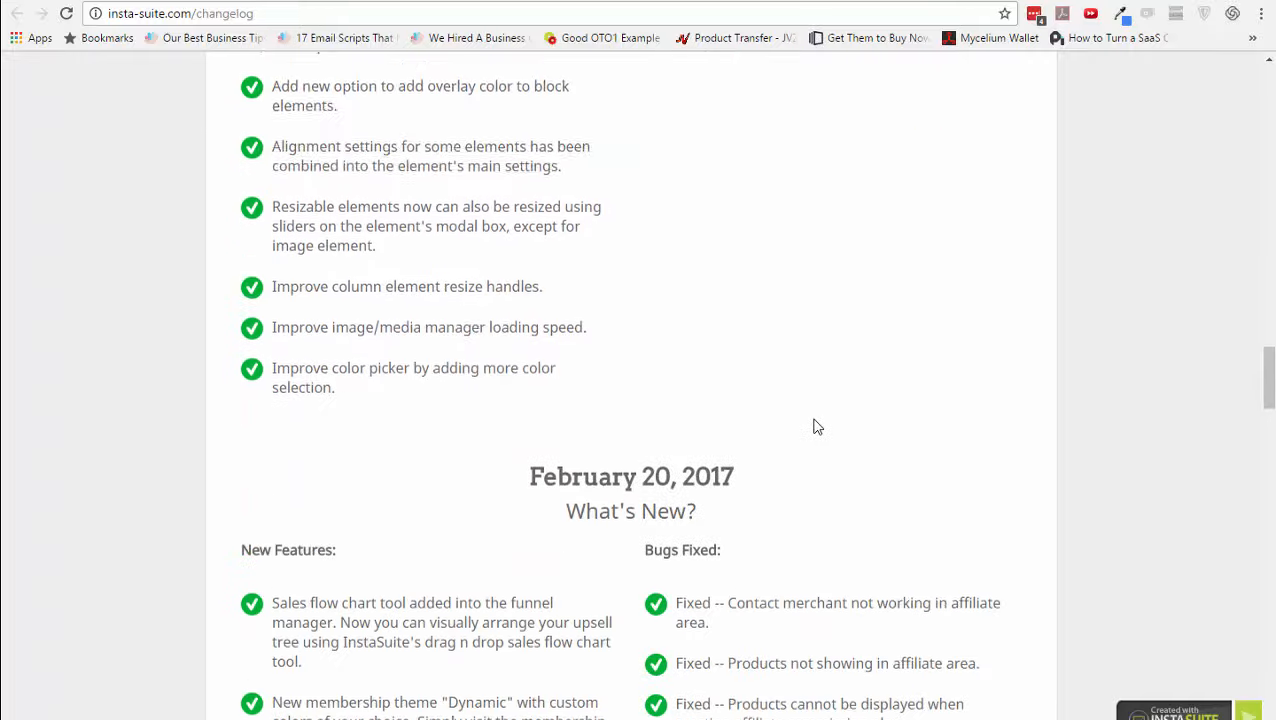
pyautogui.scroll(-20, 815, 452)
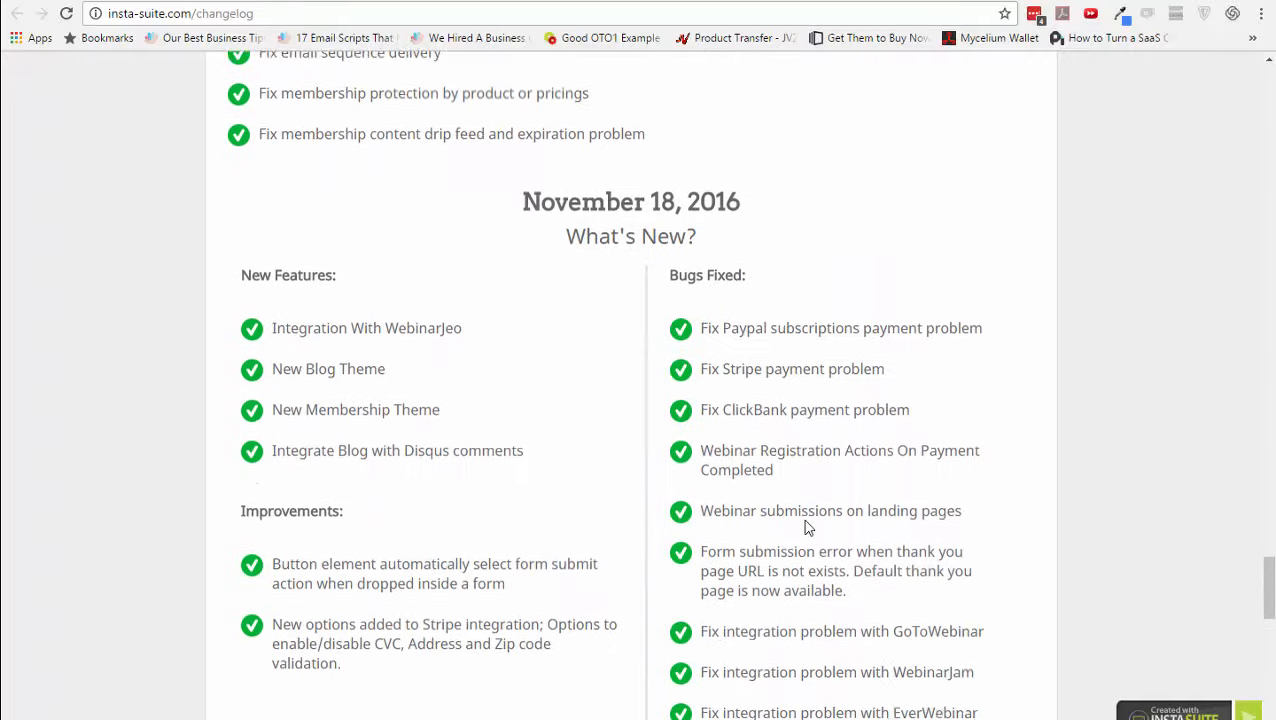
pyautogui.scroll(20, 804, 252)
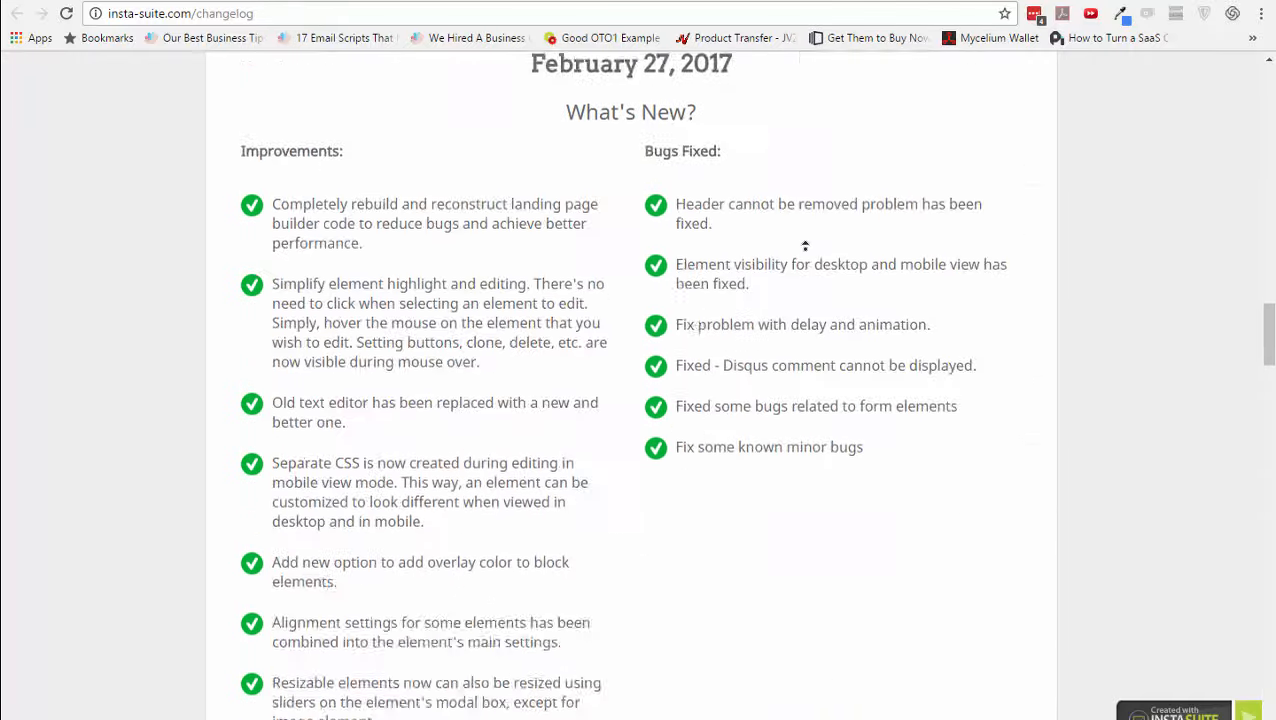
pyautogui.click(738, 0)
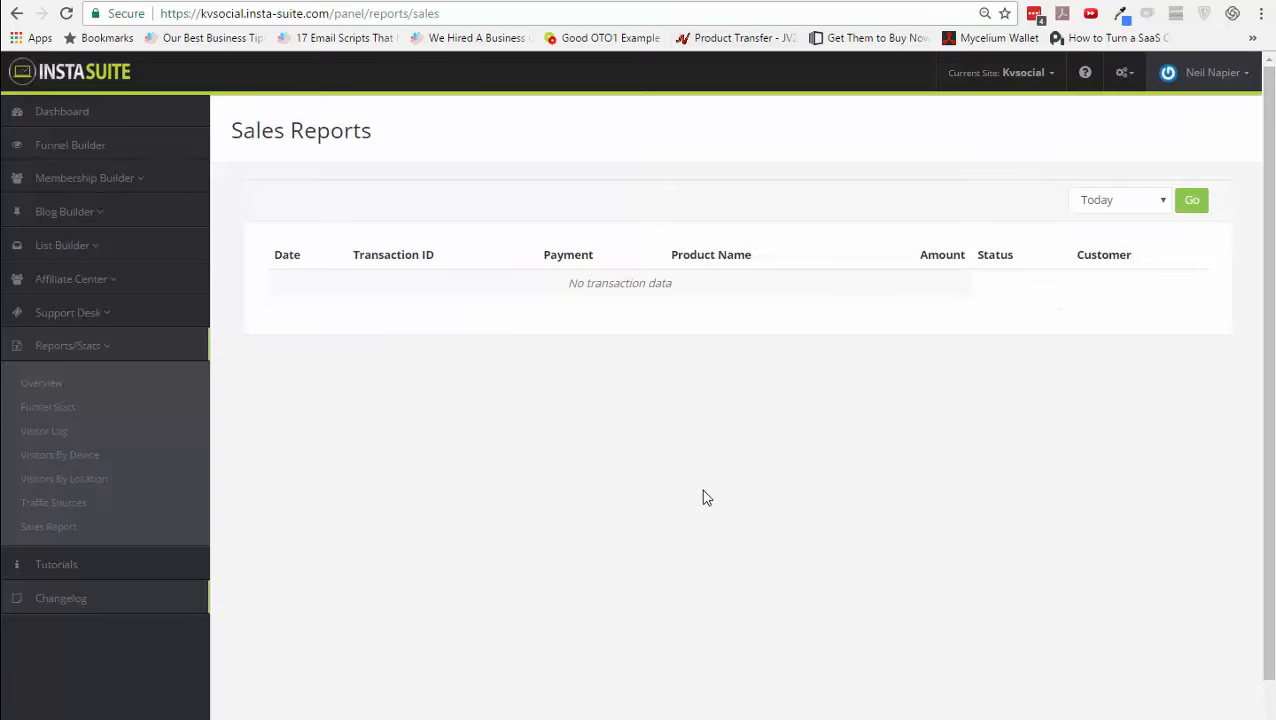